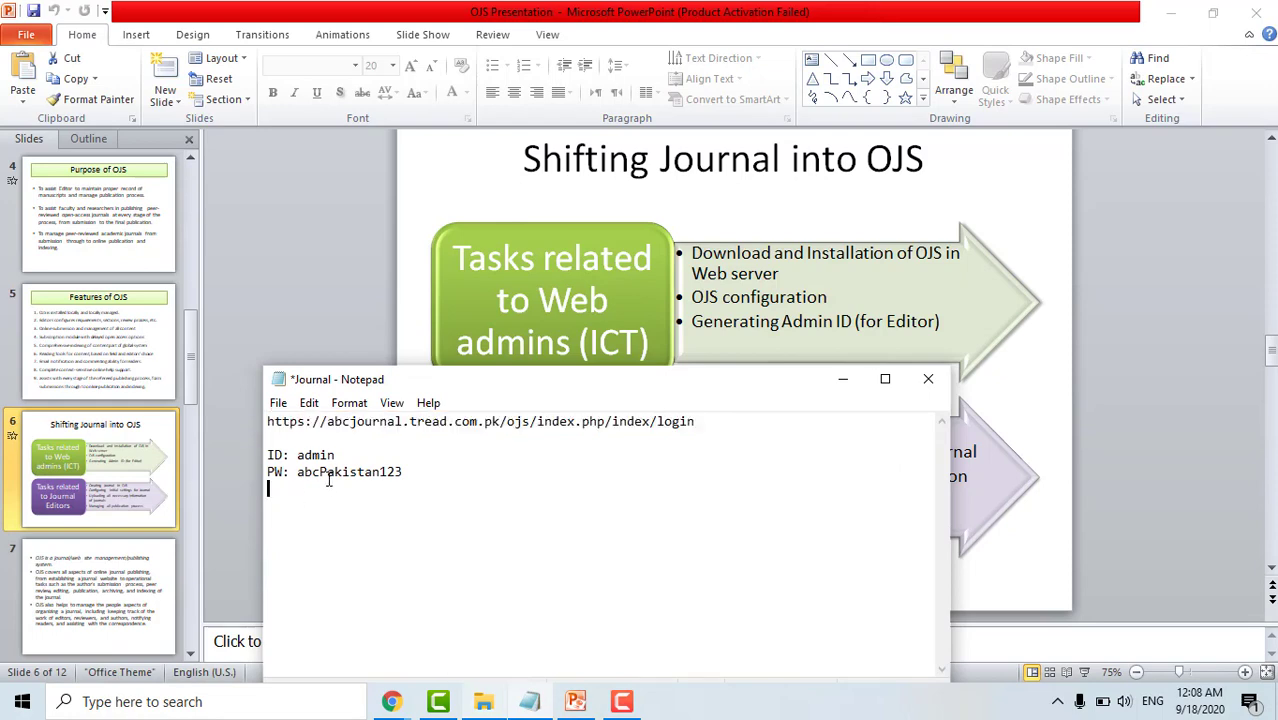
# - Copy the journal site's login address from the Notepad notes and switch to the new Chrome tab
pyautogui.doubleClick(322, 452)
pyautogui.click(334, 490)
pyautogui.doubleClick(321, 474)
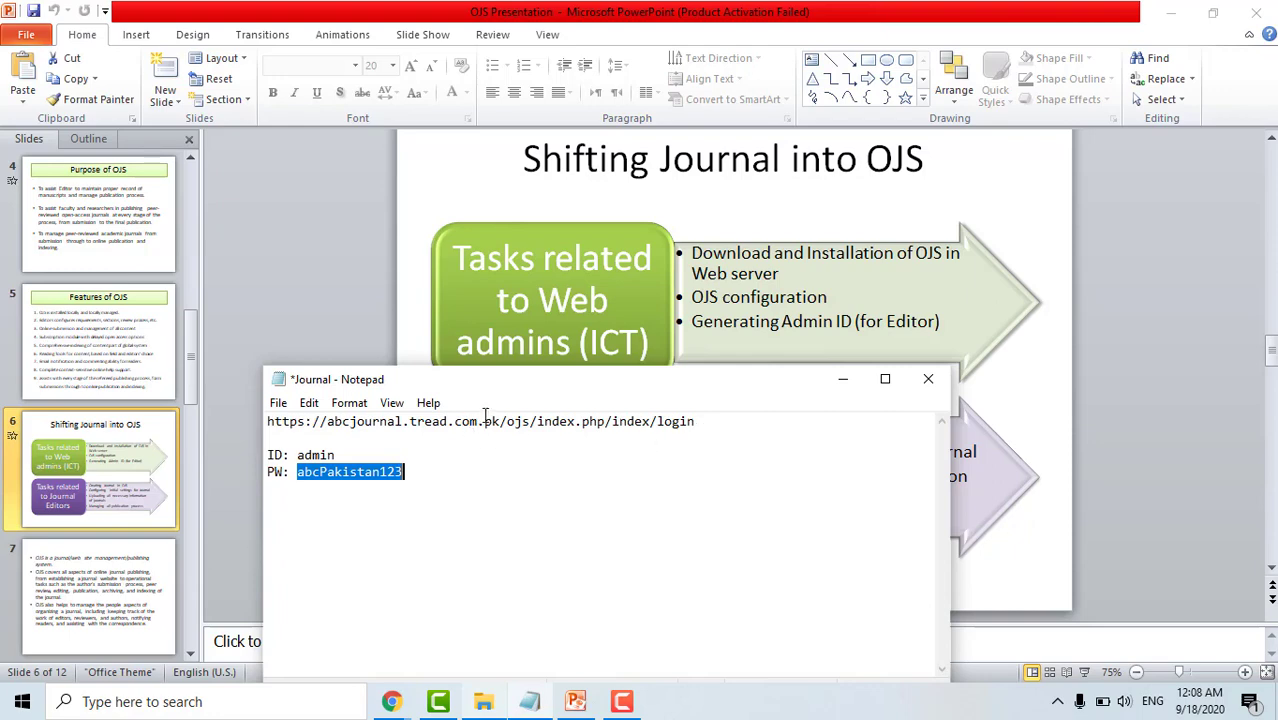
pyautogui.moveTo(500, 421); pyautogui.dragTo(409, 421)
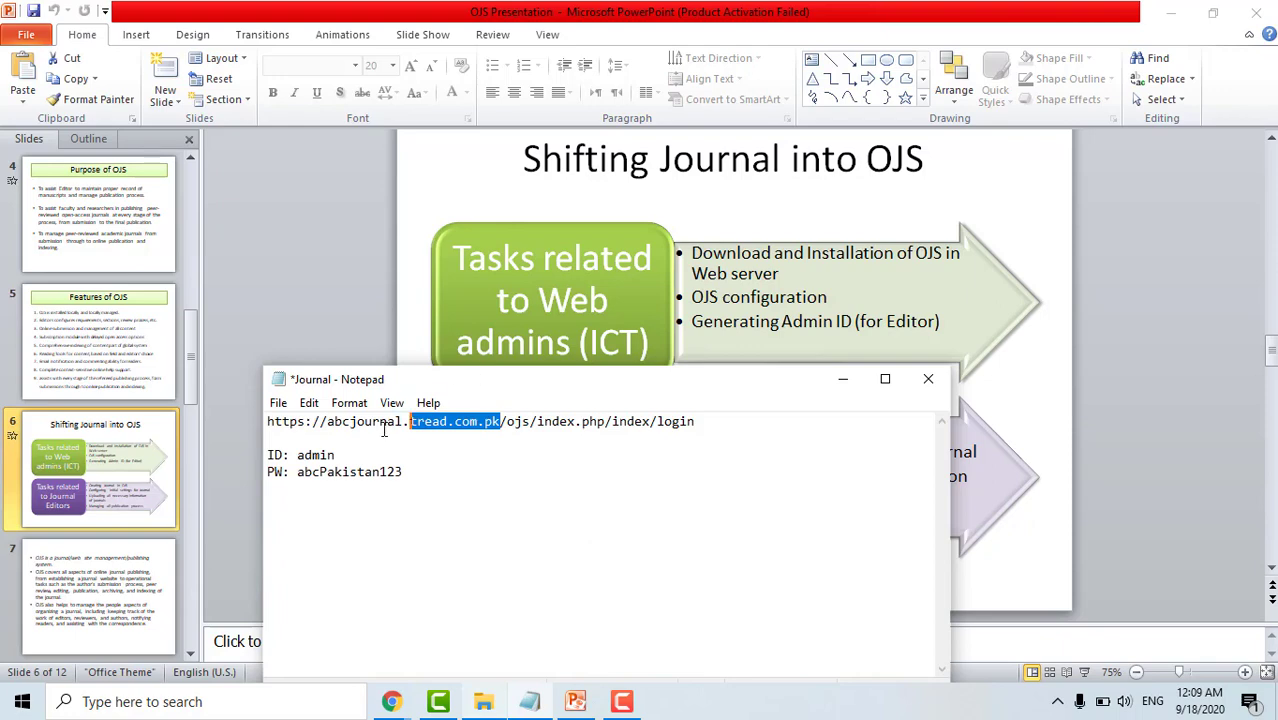
pyautogui.click(381, 423)
pyautogui.moveTo(409, 422); pyautogui.dragTo(449, 424)
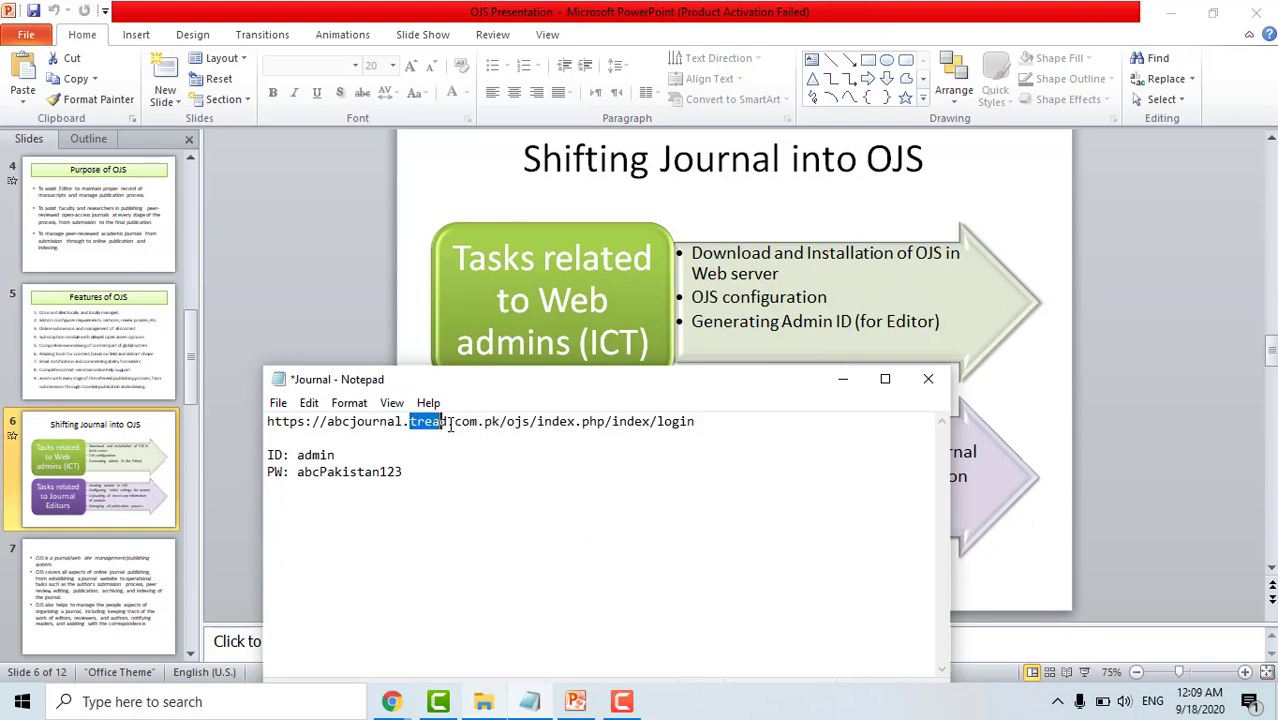
pyautogui.click(695, 421)
pyautogui.moveTo(695, 421); pyautogui.dragTo(262, 421)
pyautogui.hotkey('ctrl', 'c')
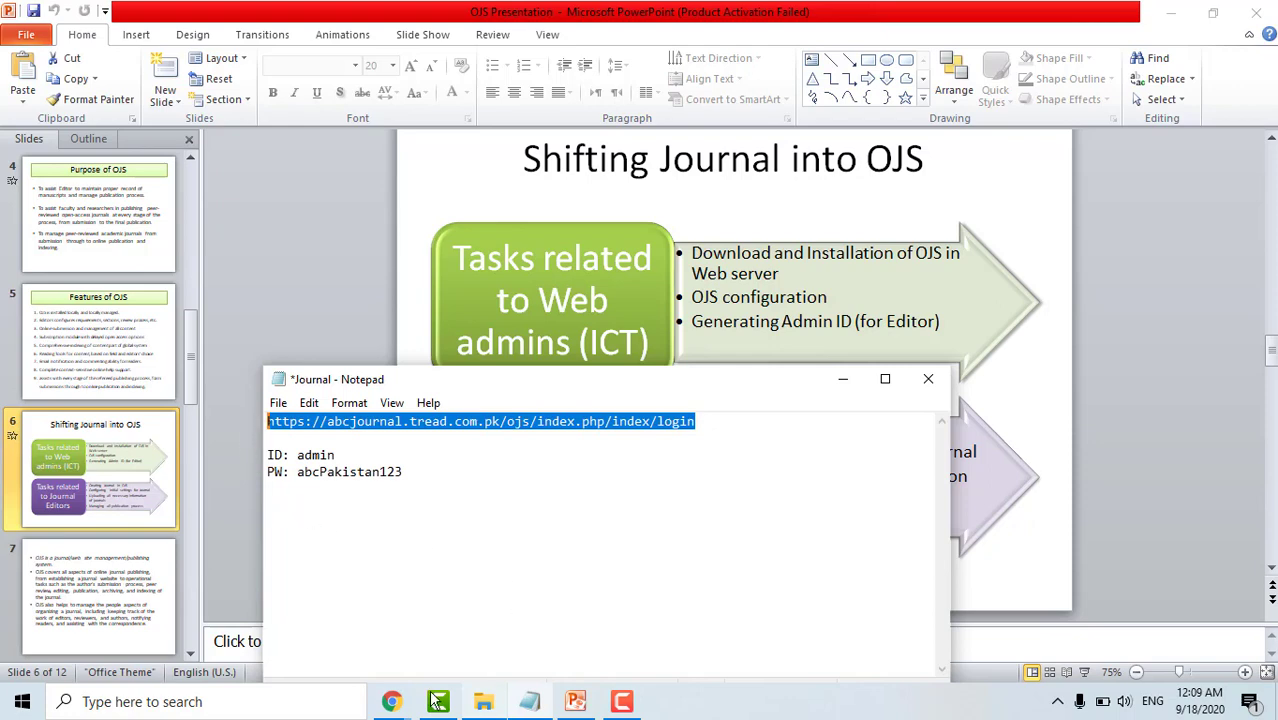
pyautogui.moveTo(430, 683)
pyautogui.click(505, 632)
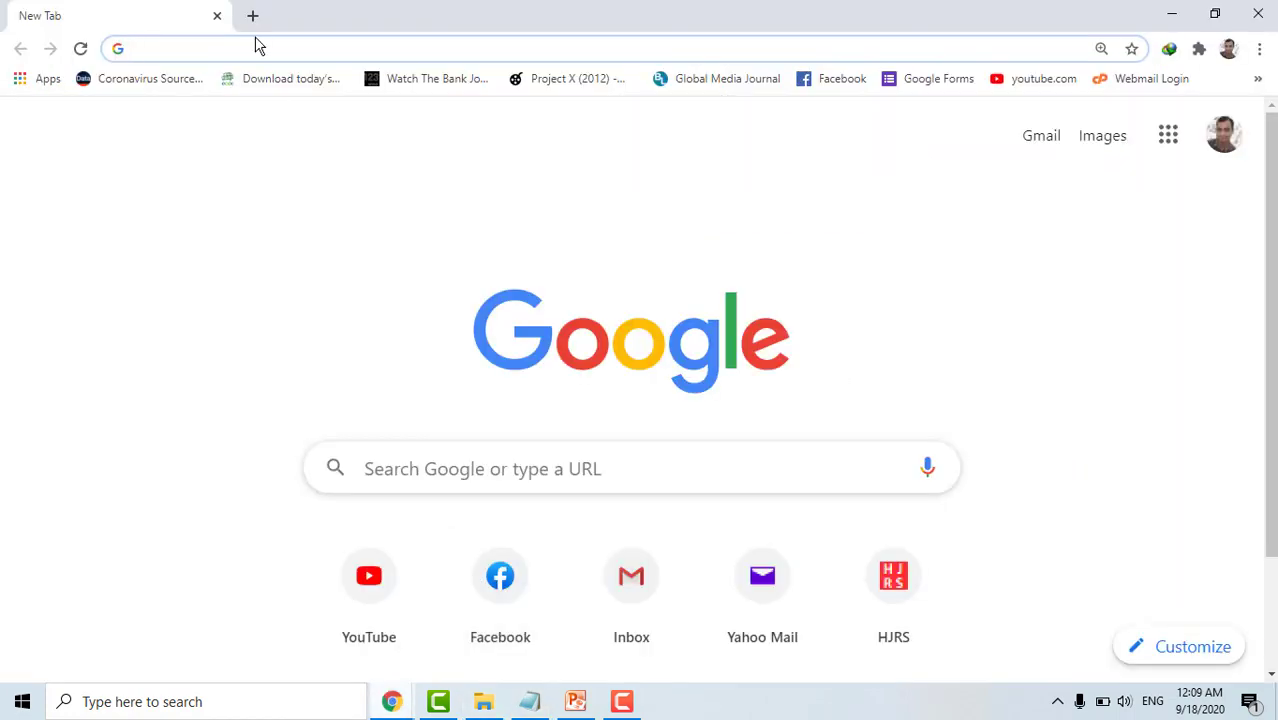
# - Load the OJS login page from the pasted address and sign in as admin with the account password
pyautogui.hotkey('ctrl', 'v')
pyautogui.press('Return')
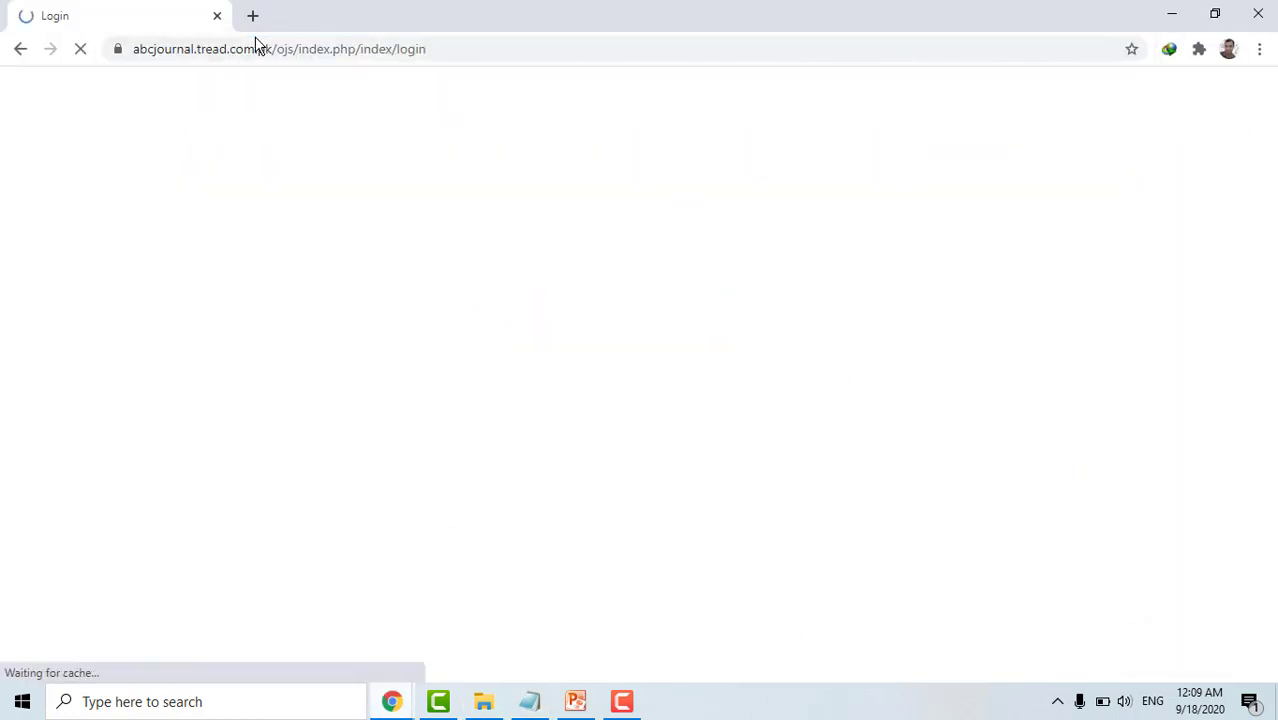
pyautogui.click(397, 382)
pyautogui.moveTo(530, 701)
pyautogui.click(620, 640)
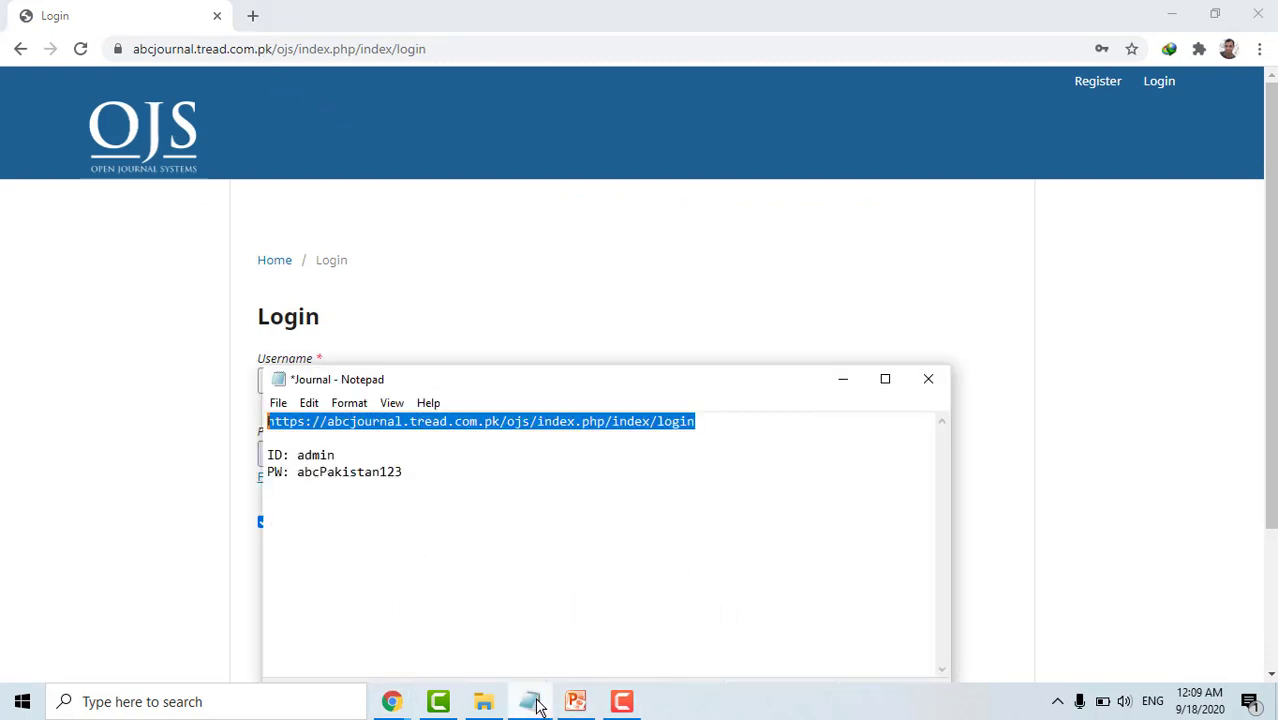
pyautogui.click(126, 543)
pyautogui.doubleClick(319, 383)
pyautogui.write('admin')
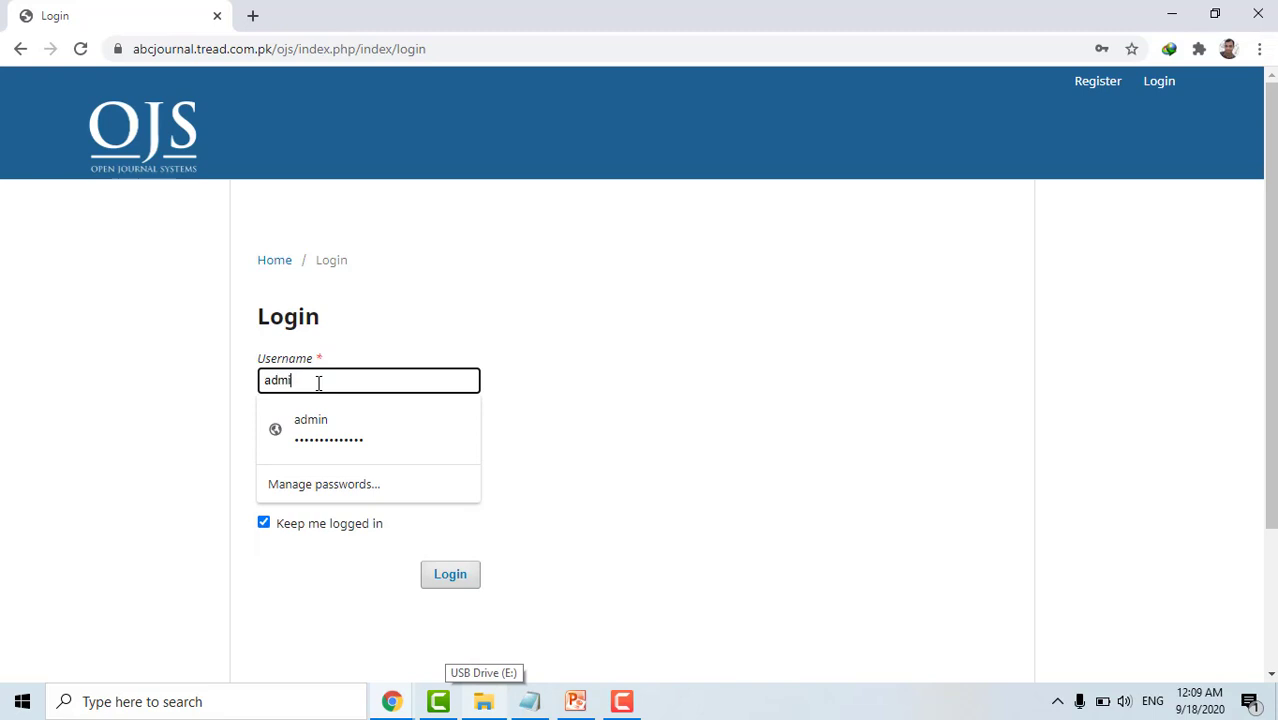
pyautogui.press('Tab')
pyautogui.write('•••')
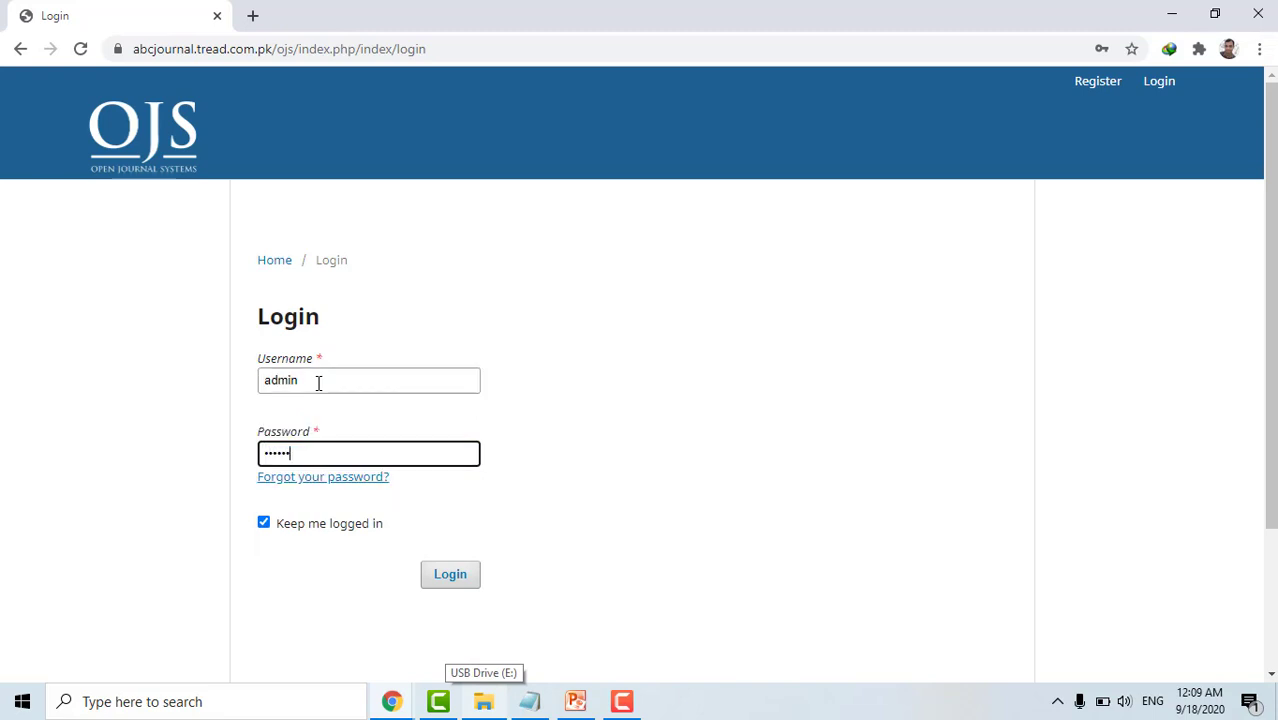
pyautogui.write('••••••••••')
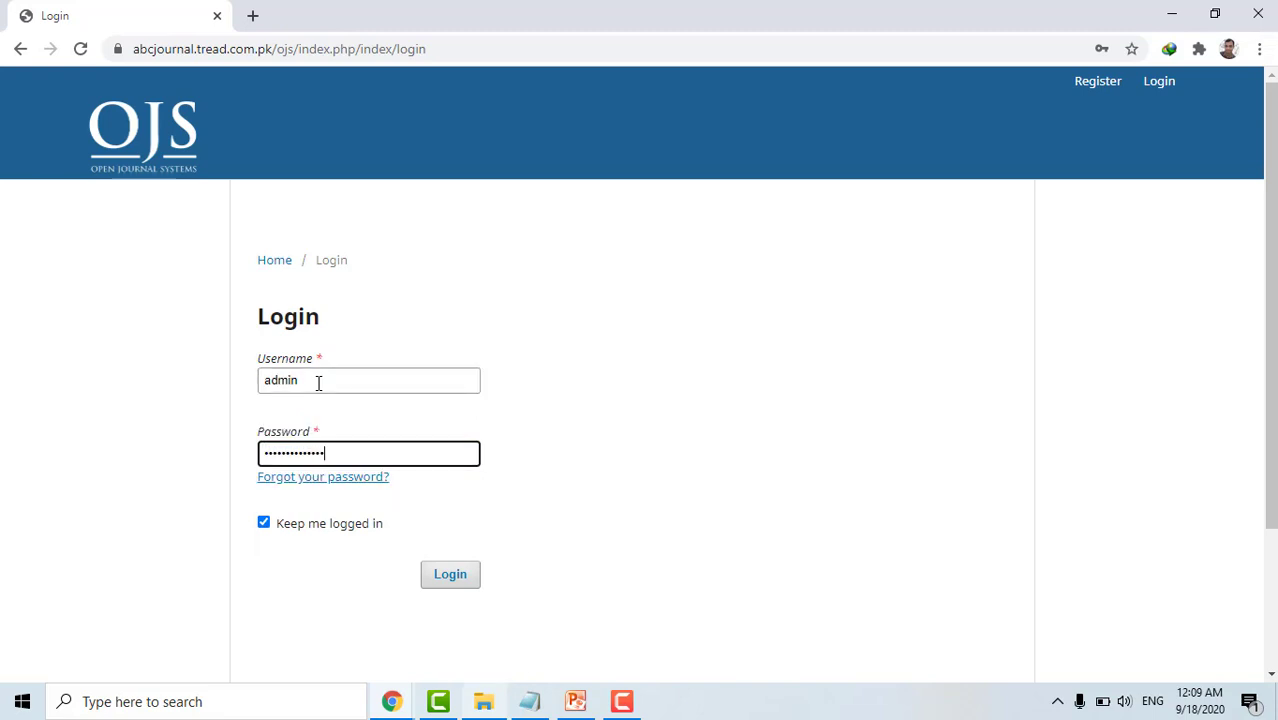
pyautogui.press('Return')
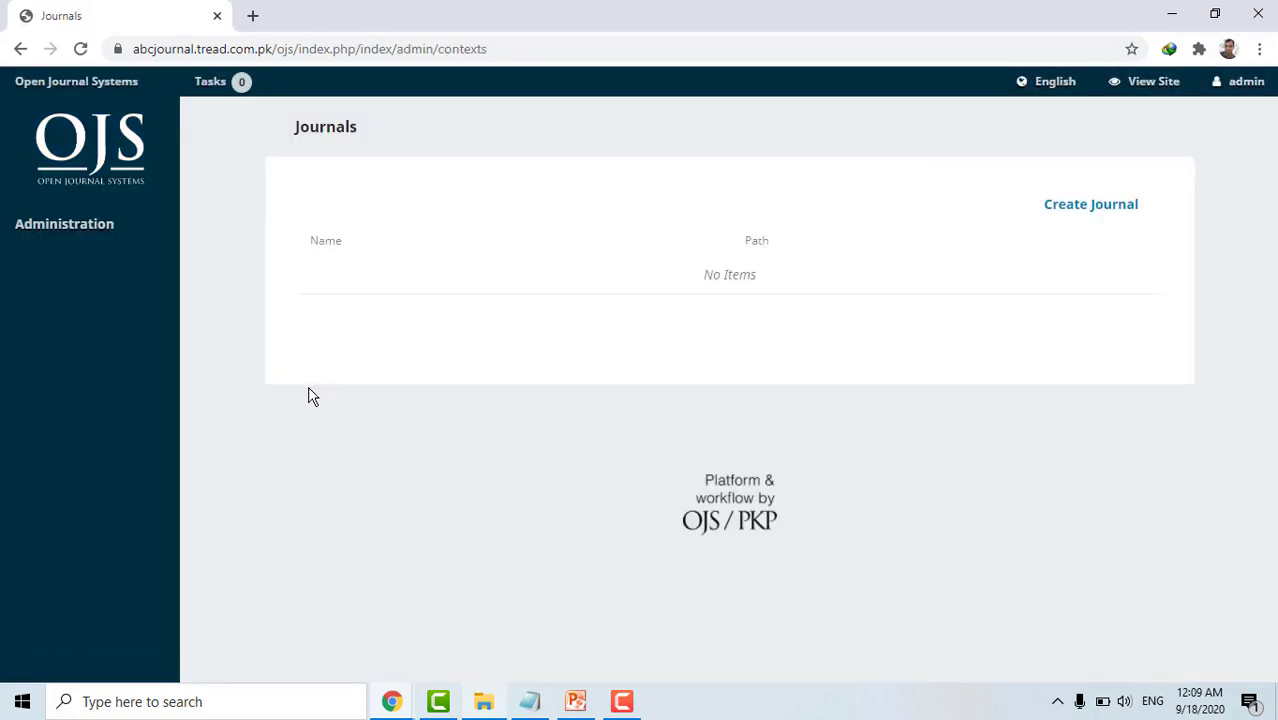
# - Open the Create Journal form and look over its title and description fields
pyautogui.click(1113, 205)
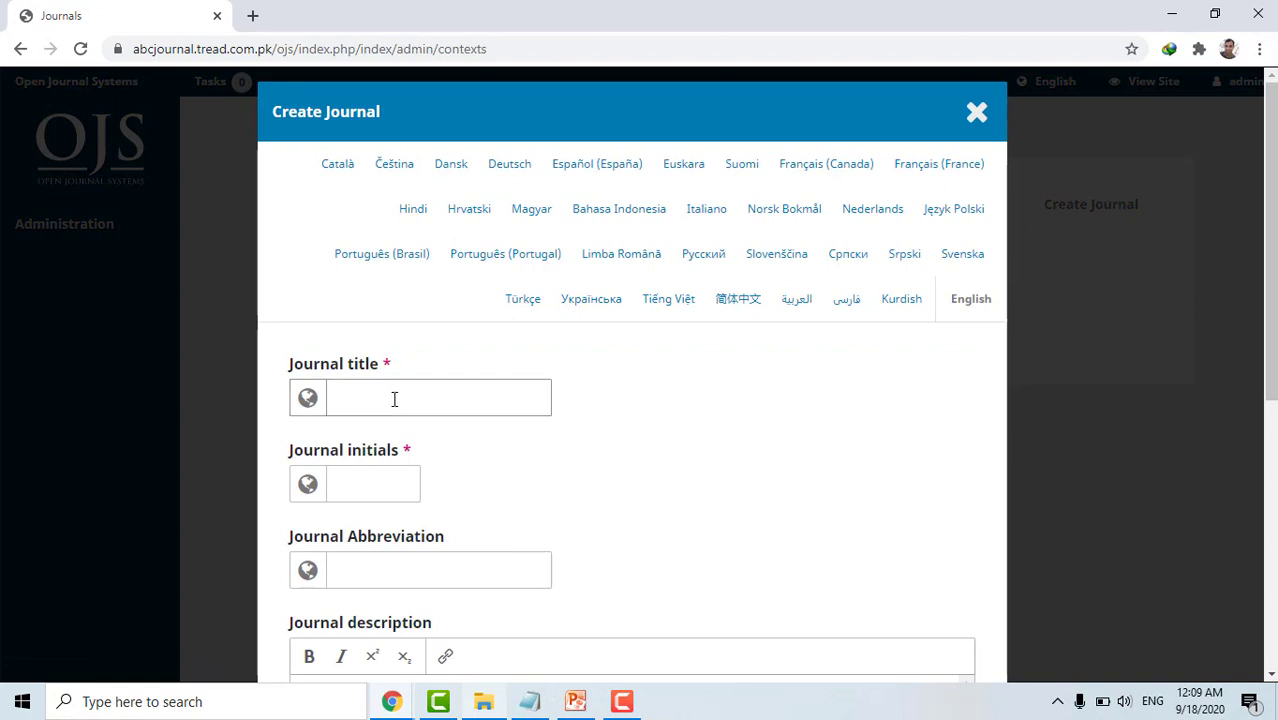
pyautogui.click(395, 399)
pyautogui.scroll(-2, 255, 480)
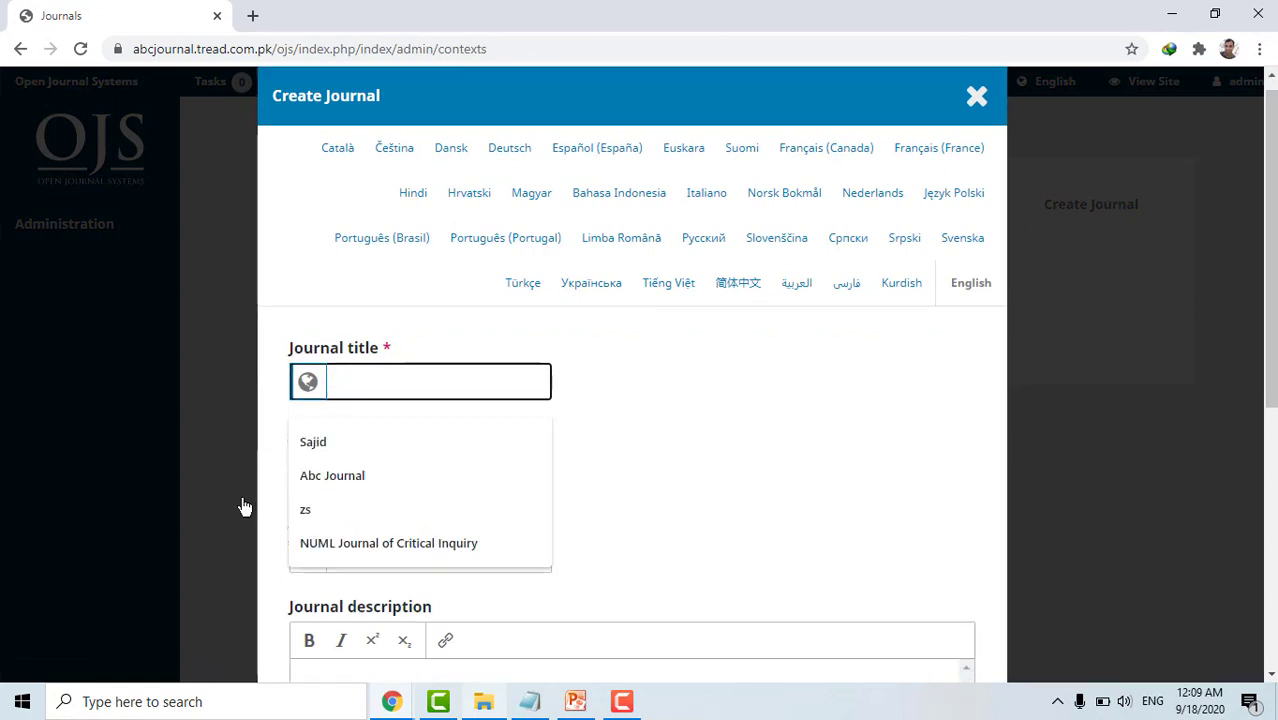
pyautogui.click(702, 565)
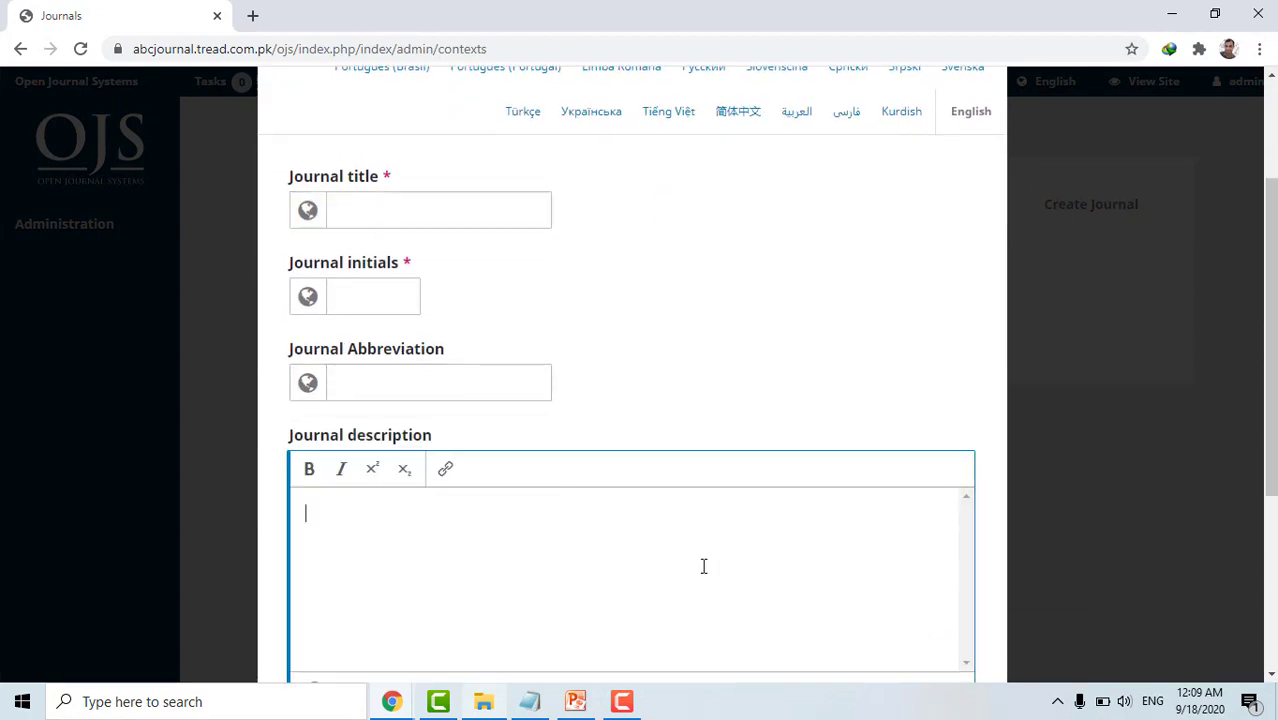
pyautogui.scroll(2, 585, 560)
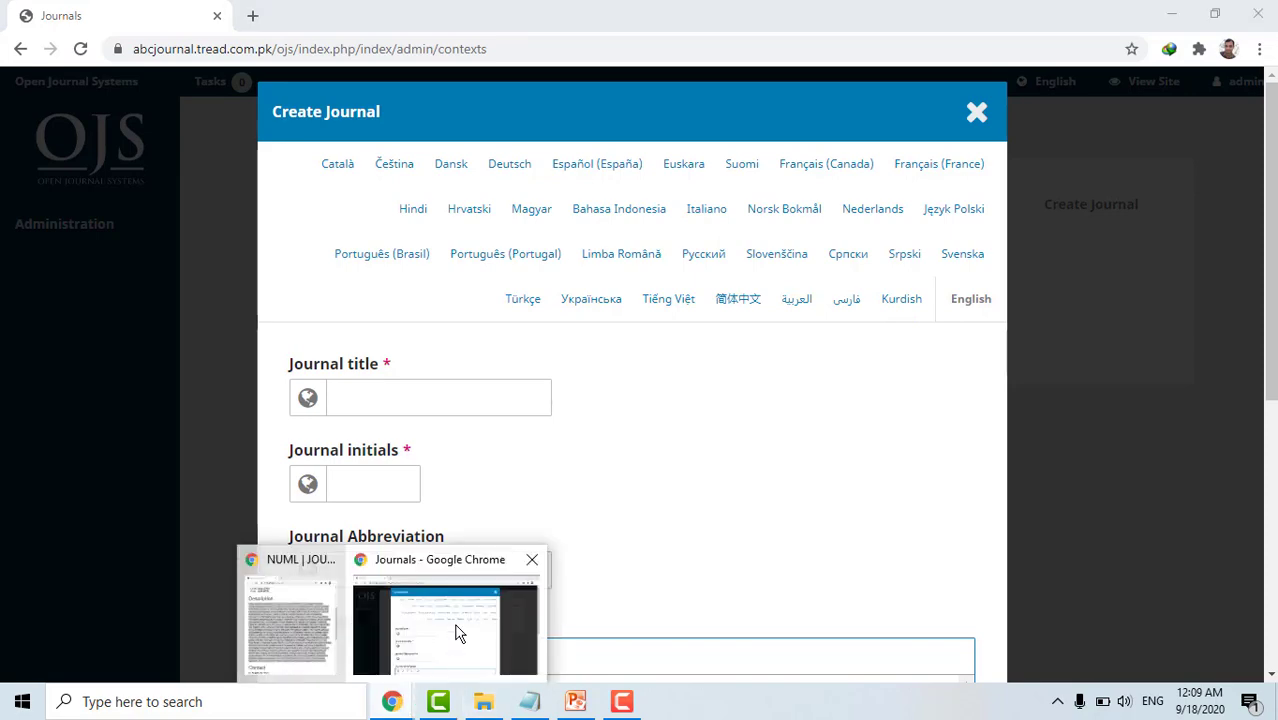
# - Bring up the NUML journal web page and maximize its window
pyautogui.moveTo(391, 701)
pyautogui.click(320, 613)
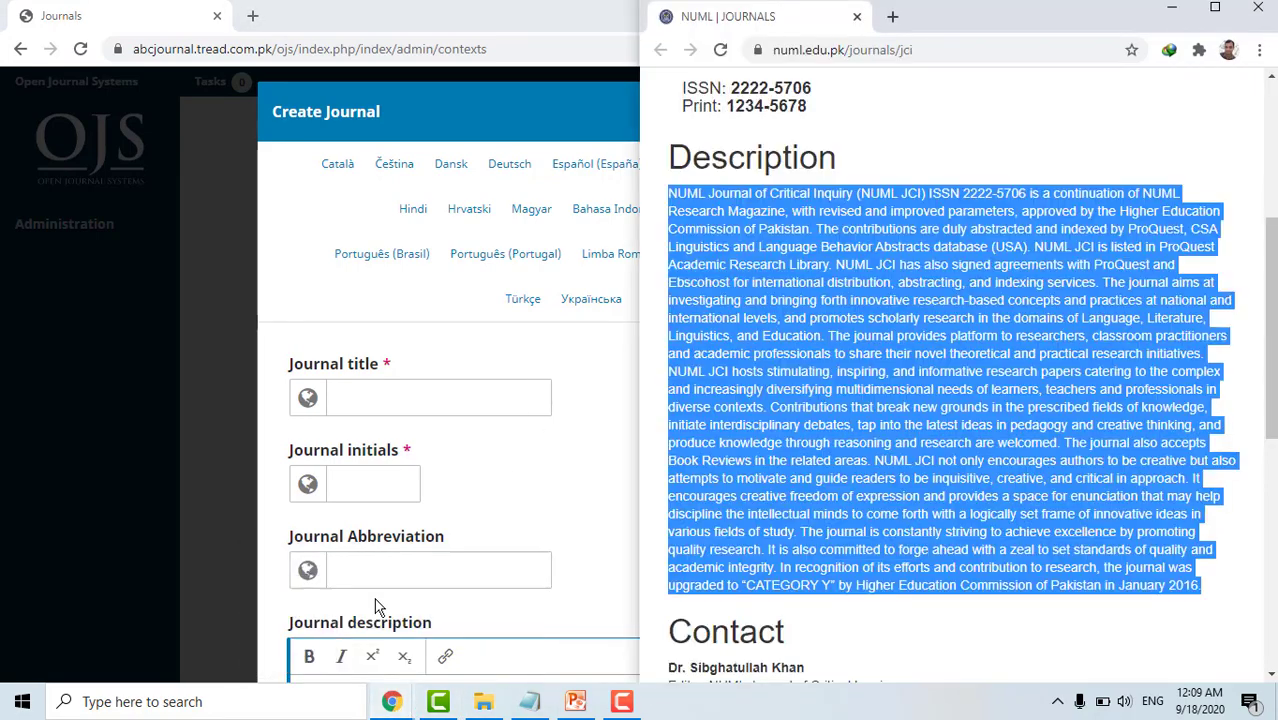
pyautogui.click(1215, 10)
pyautogui.scroll(5, 460, 294)
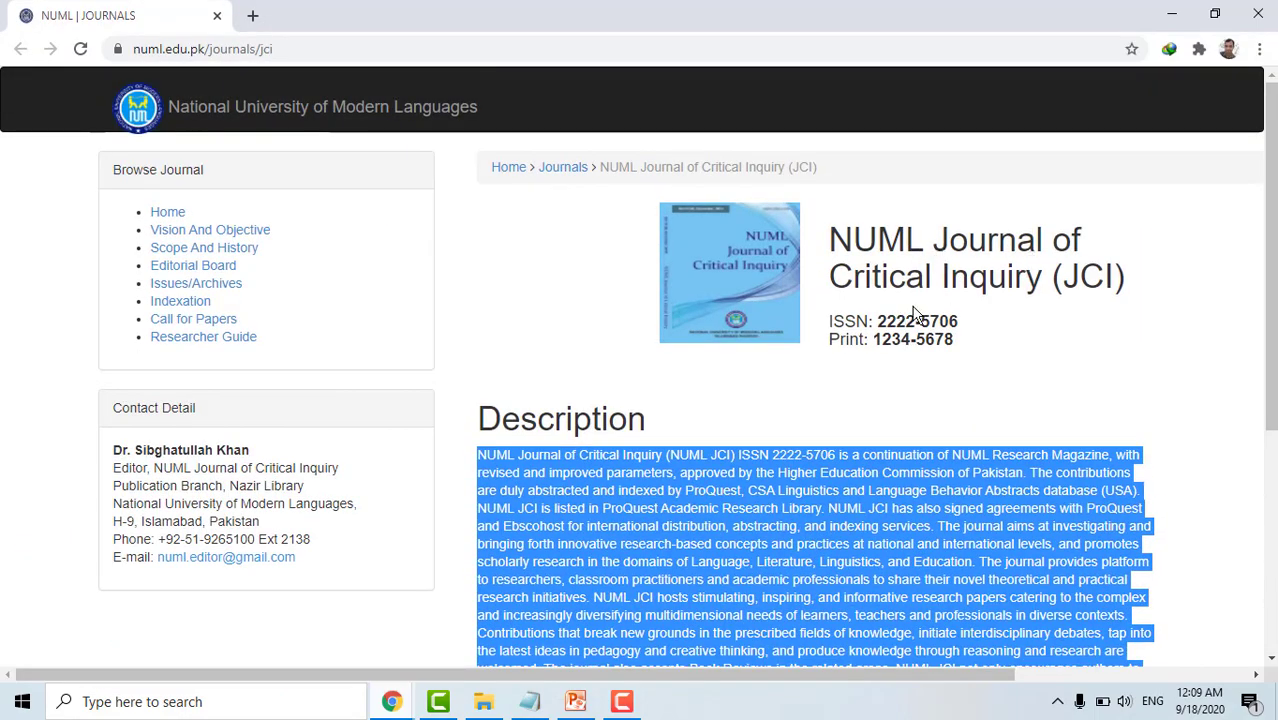
pyautogui.scroll(-3, 779, 407)
pyautogui.scroll(3, 779, 407)
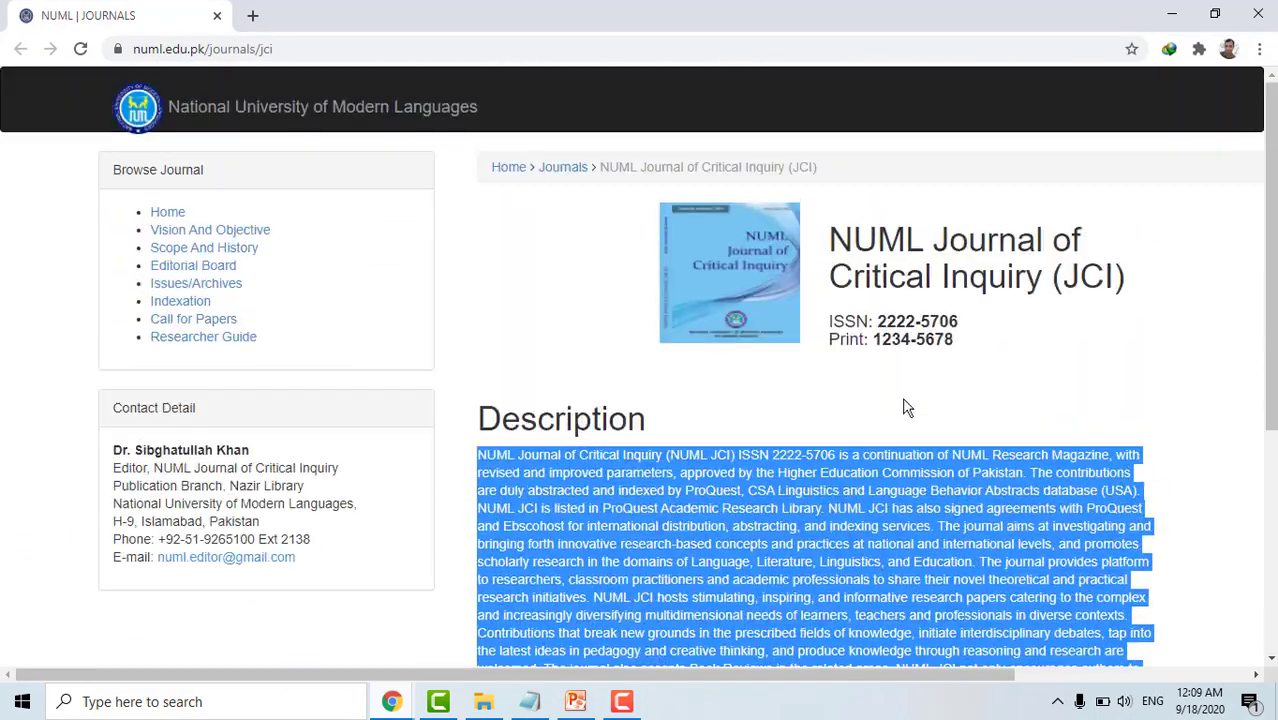
# - Select and copy the heading title 'NUML Journal of Critical Inquiry'
pyautogui.click(820, 246)
pyautogui.moveTo(870, 242); pyautogui.dragTo(1032, 278)
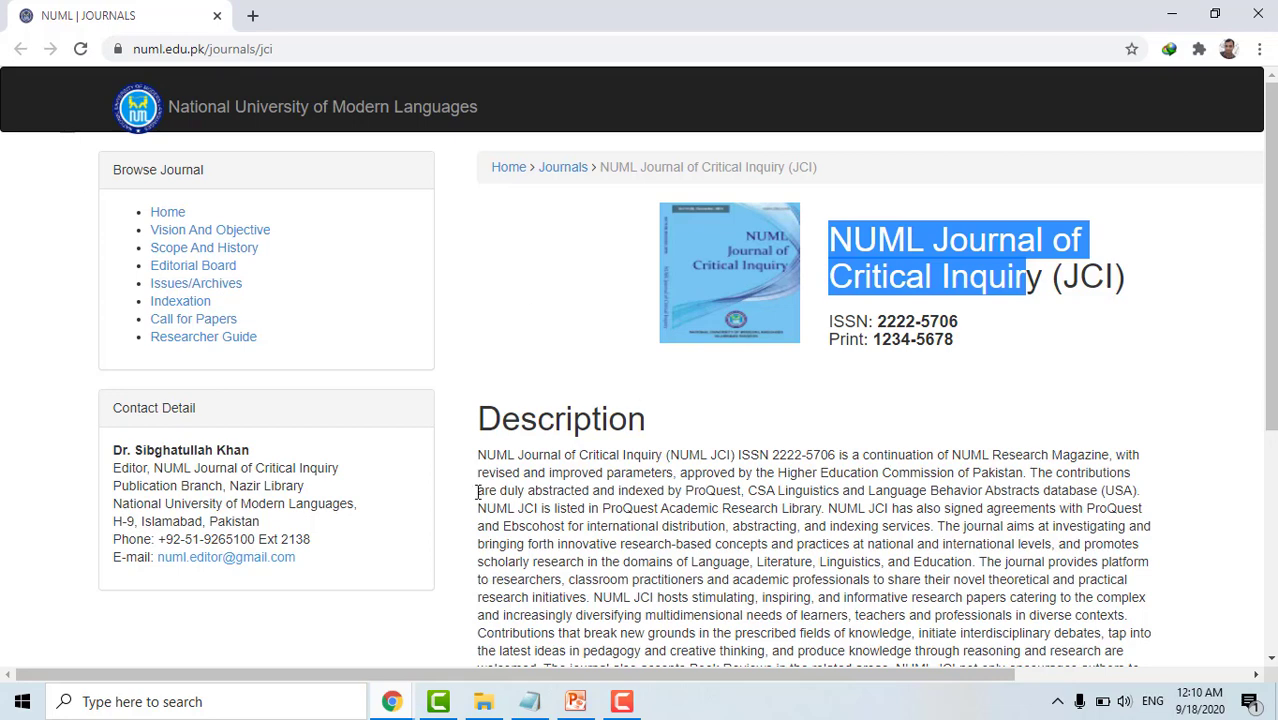
pyautogui.scroll(-3, 614, 405)
pyautogui.scroll(3, 518, 347)
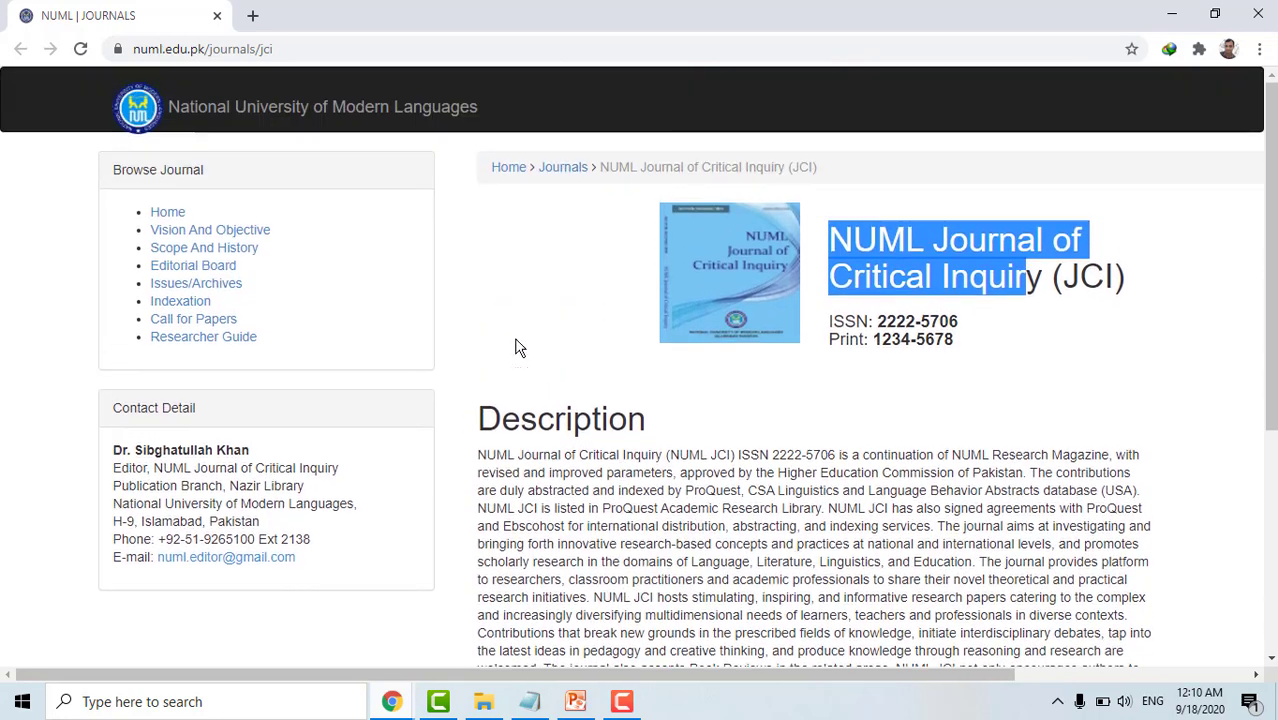
pyautogui.click(1008, 306)
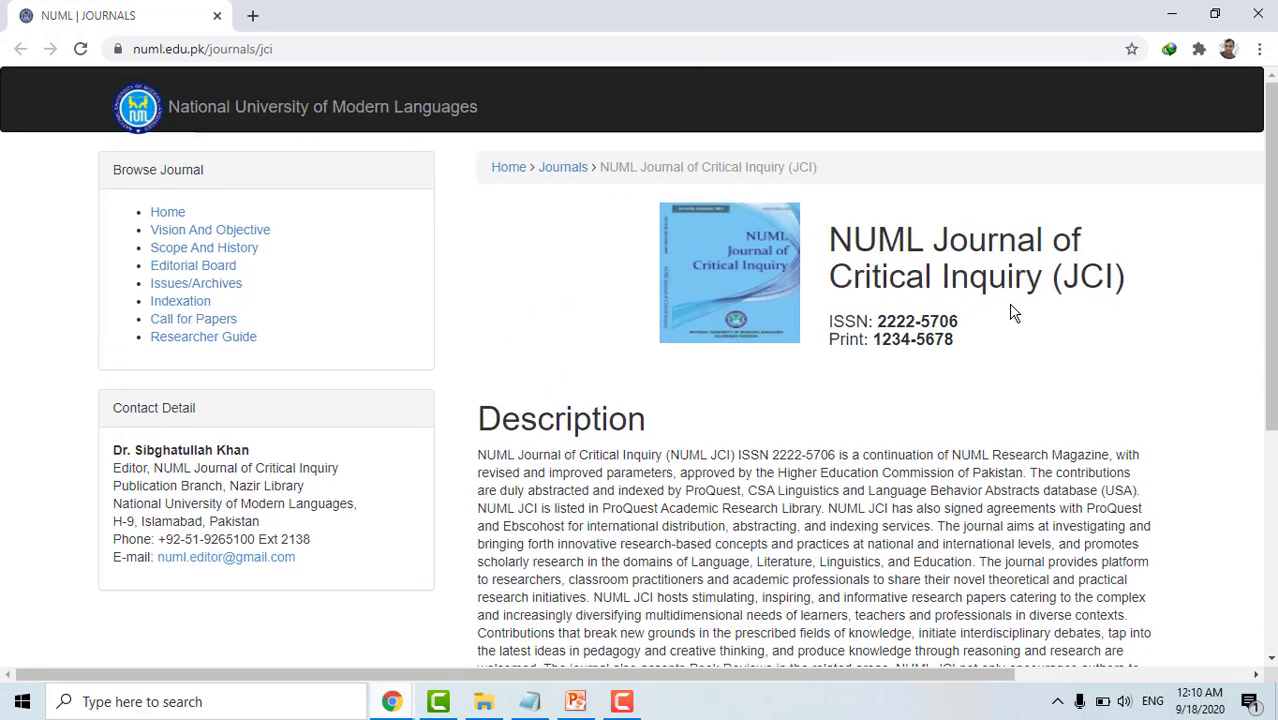
pyautogui.moveTo(1039, 281); pyautogui.dragTo(838, 240)
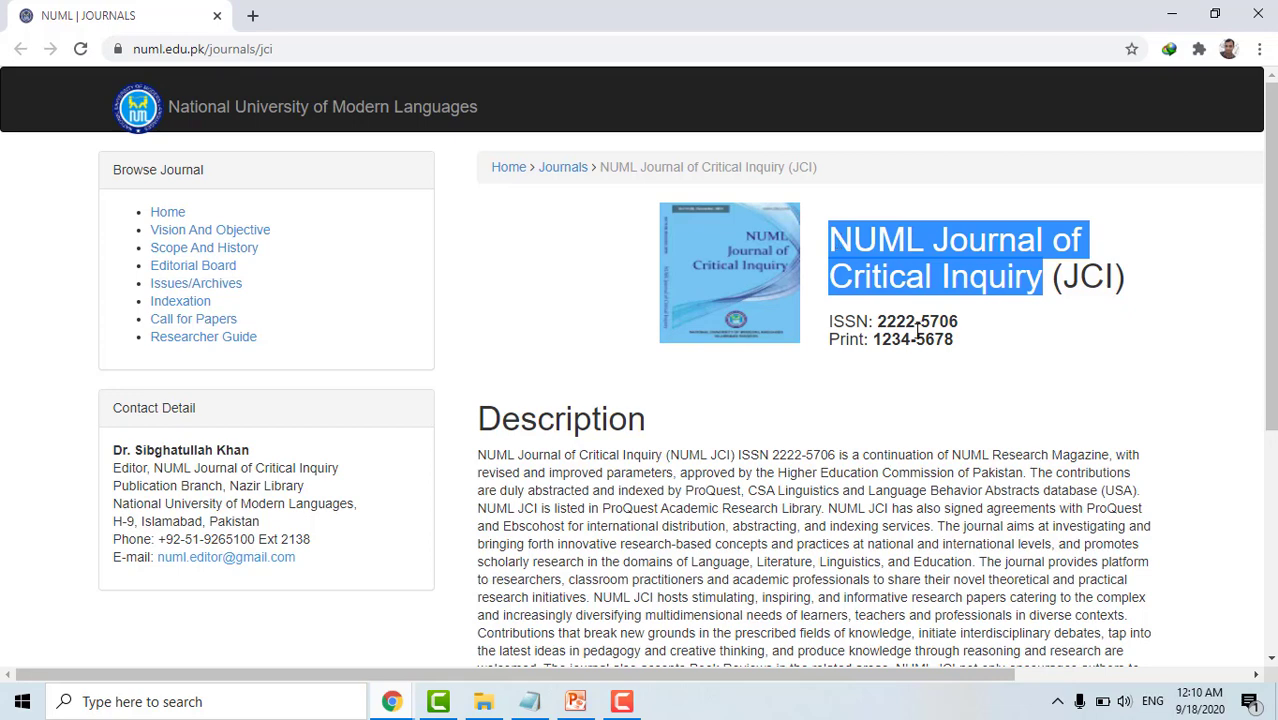
pyautogui.rightClick(916, 256)
pyautogui.click(925, 268)
# - Paste 'NUML Journal of Critical Inquiry' into the Journal title field
pyautogui.moveTo(391, 701)
pyautogui.click(445, 645)
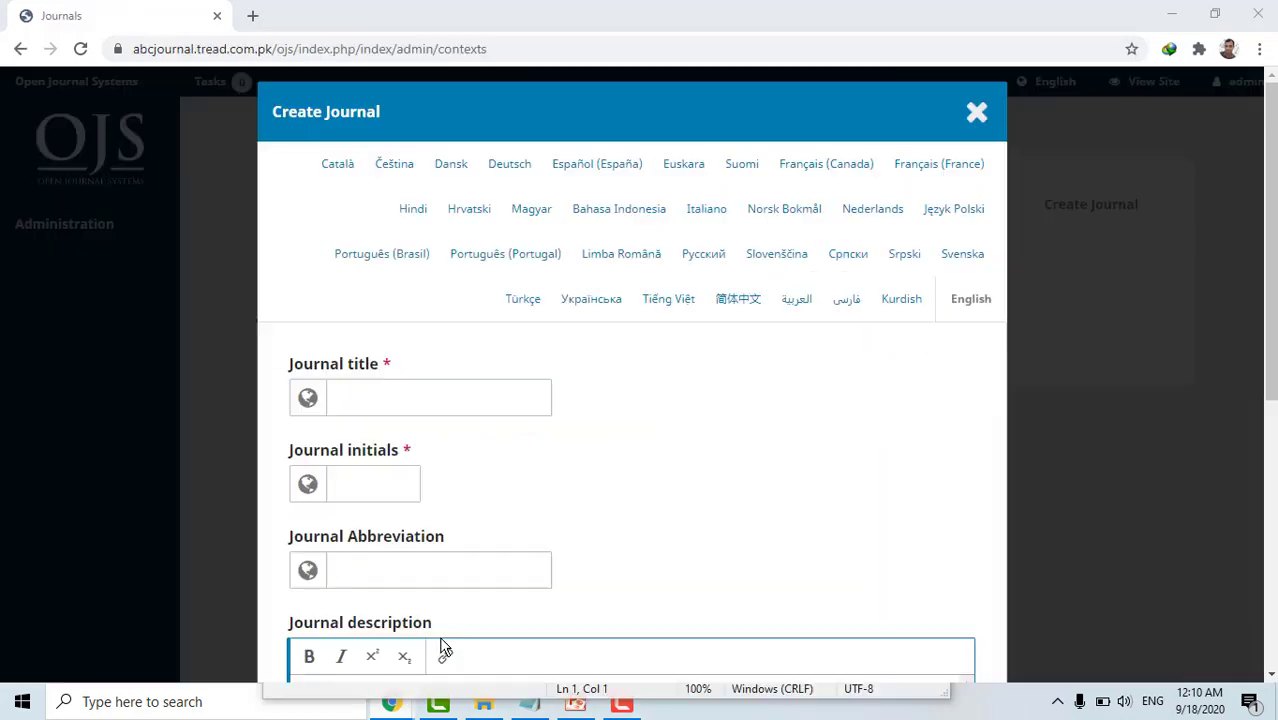
pyautogui.rightClick(383, 402)
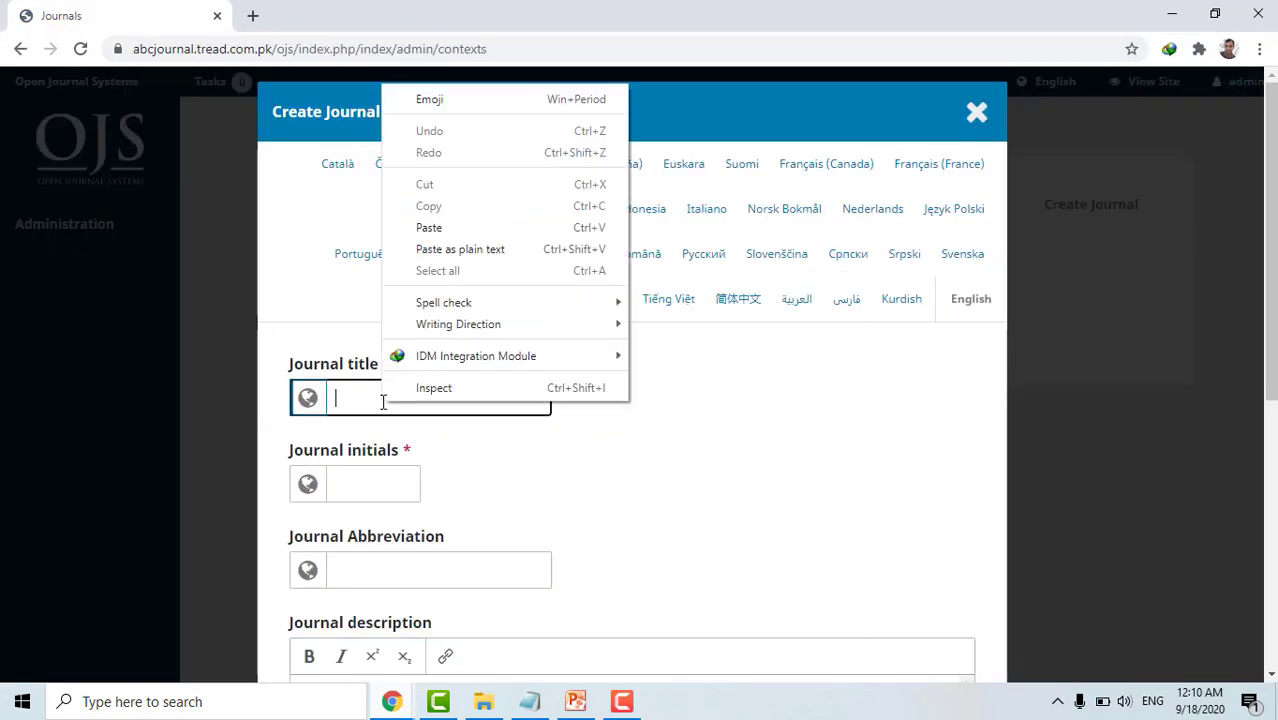
pyautogui.click(411, 228)
# - Enter JCI as both the Journal initials and the Journal Abbreviation
pyautogui.scroll(-1, 410, 450)
pyautogui.click(385, 387)
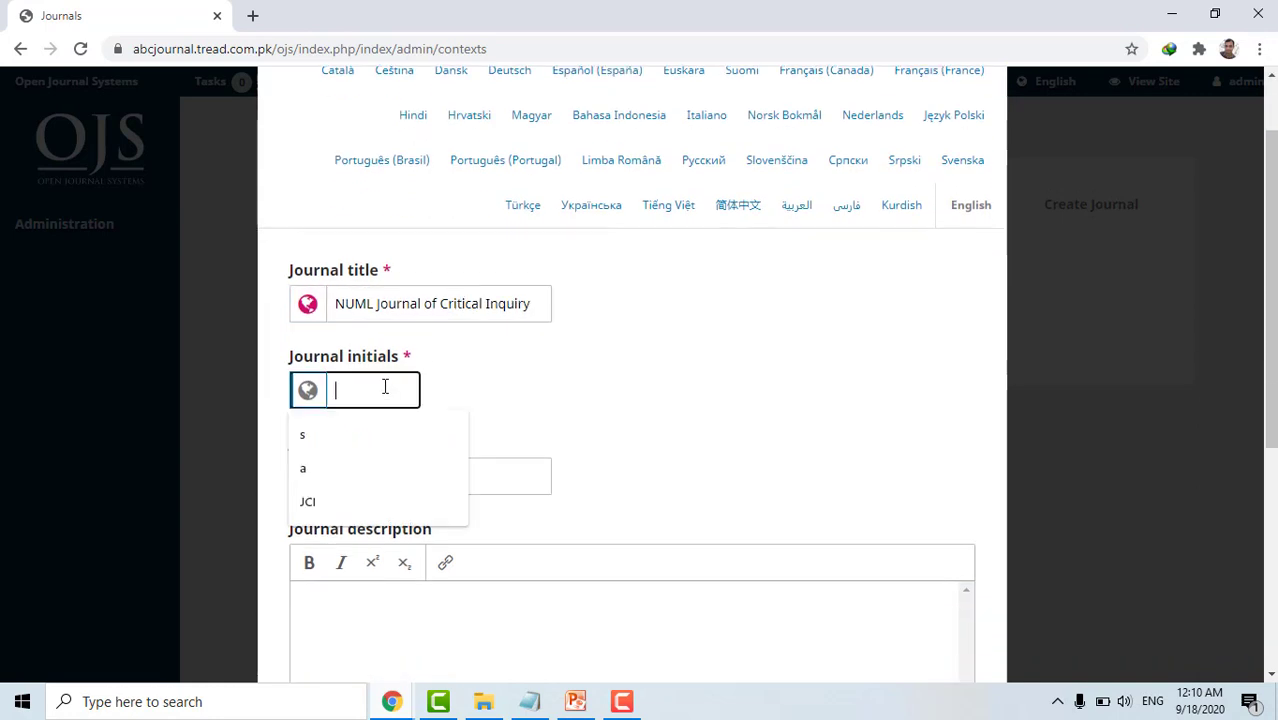
pyautogui.write('JCI')
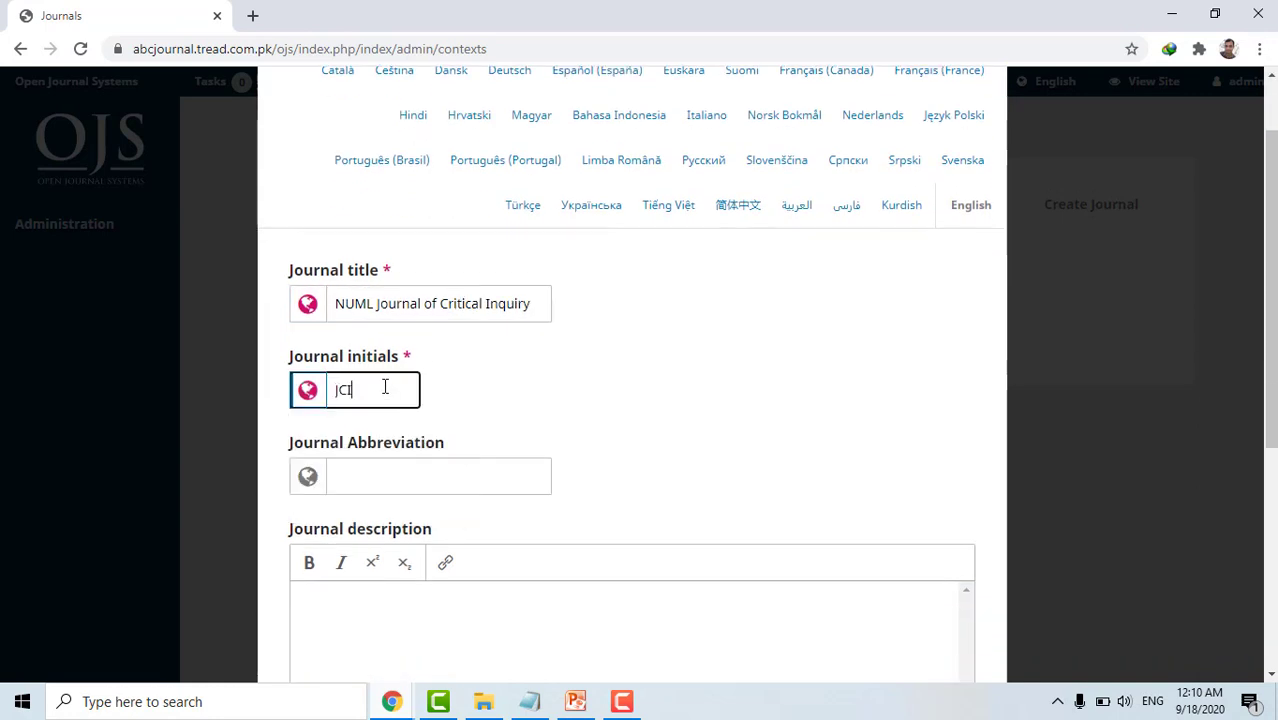
pyautogui.press('Tab')
pyautogui.write('JCI')
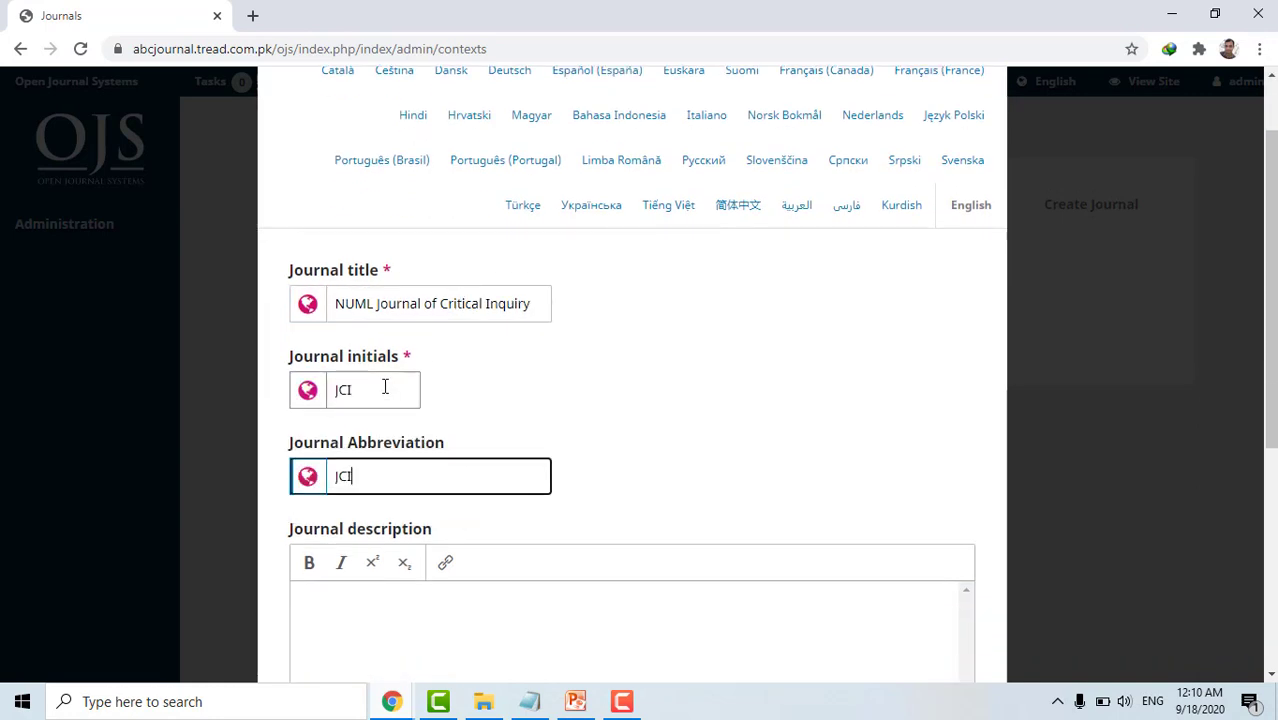
# - Copy the description text from the NUML journal page into the Journal description
pyautogui.scroll(-3, 435, 420)
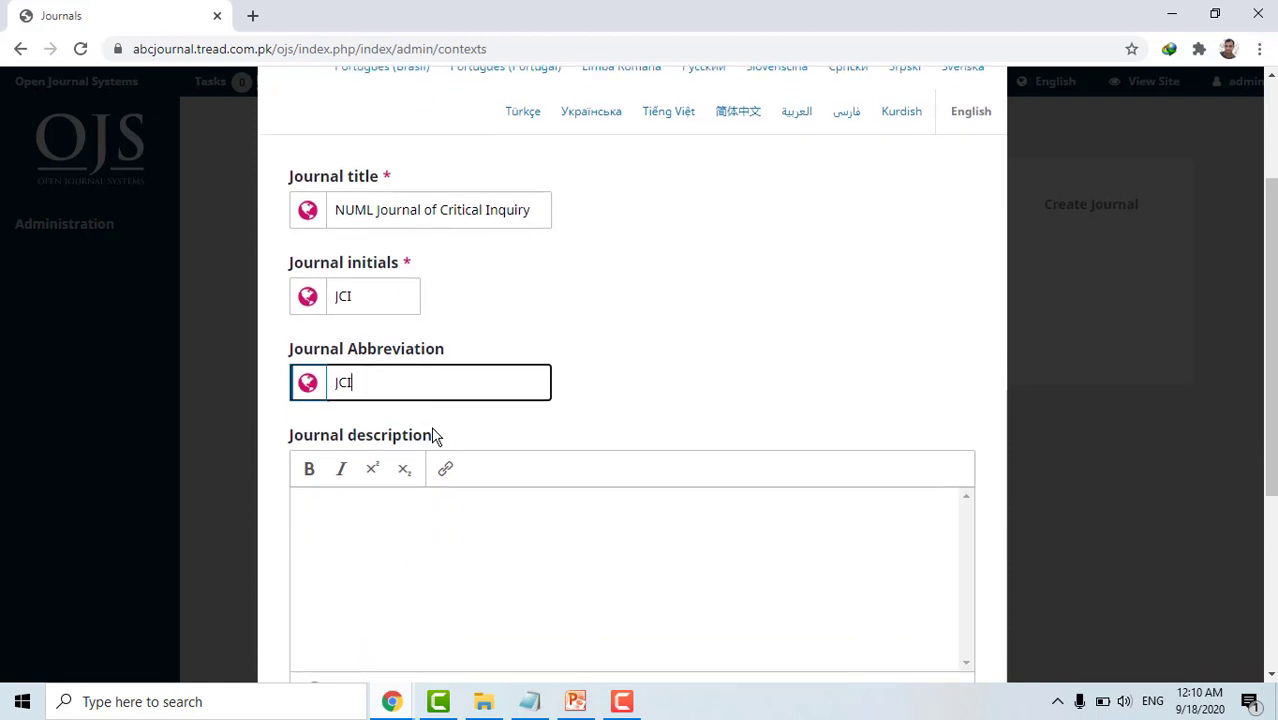
pyautogui.click(422, 378)
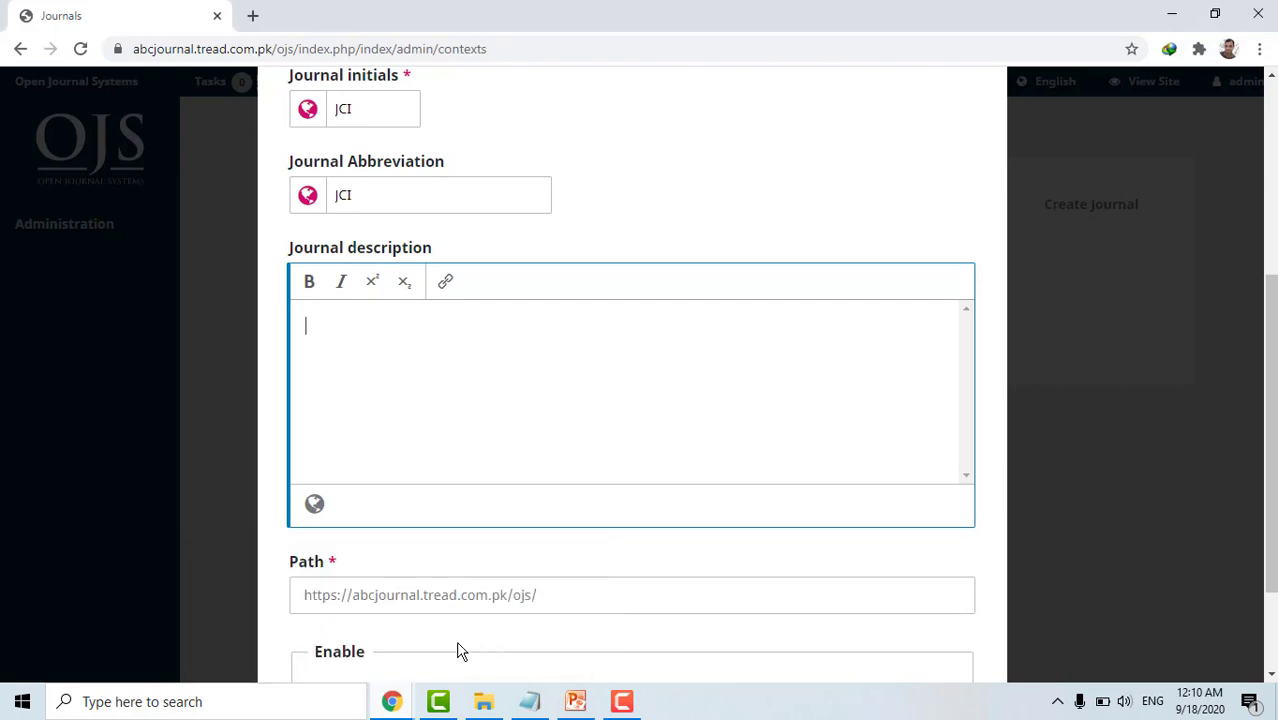
pyautogui.moveTo(392, 701)
pyautogui.click(305, 611)
pyautogui.scroll(-3, 479, 300)
pyautogui.moveTo(478, 265); pyautogui.dragTo(1108, 592)
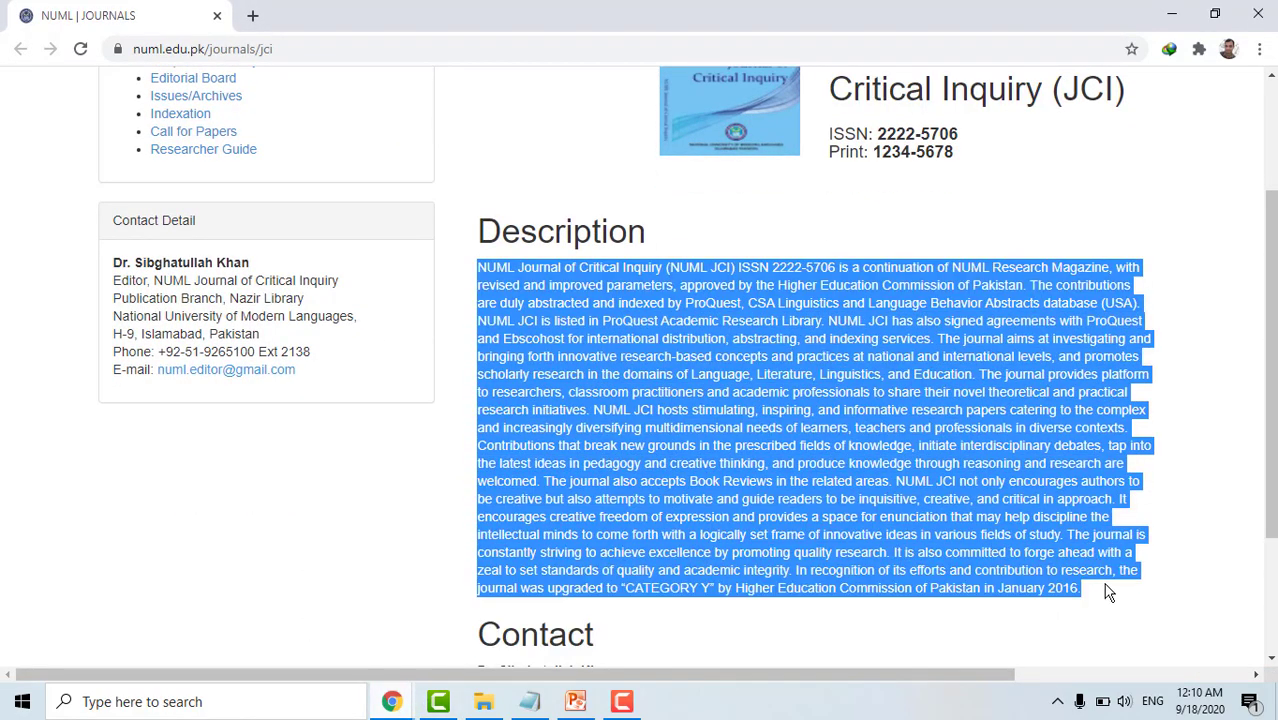
pyautogui.rightClick(910, 428)
pyautogui.click(930, 437)
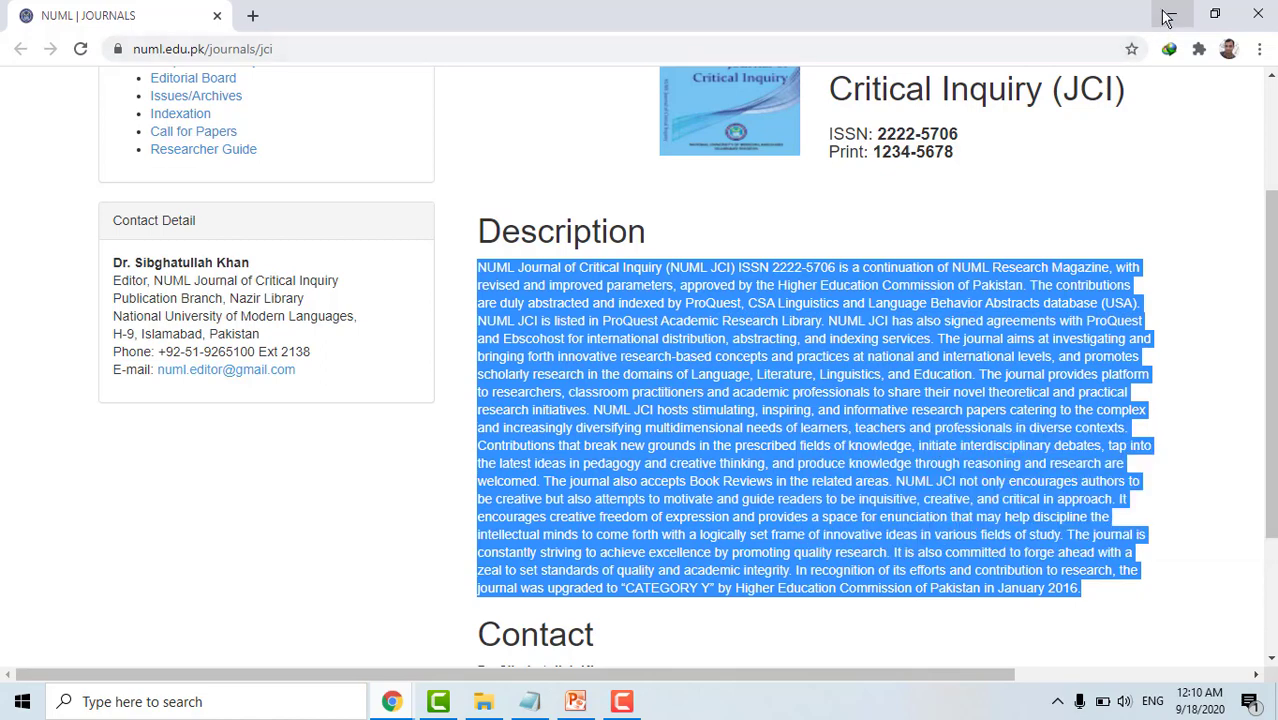
pyautogui.hotkey('alt', 'Tab')
pyautogui.rightClick(382, 372)
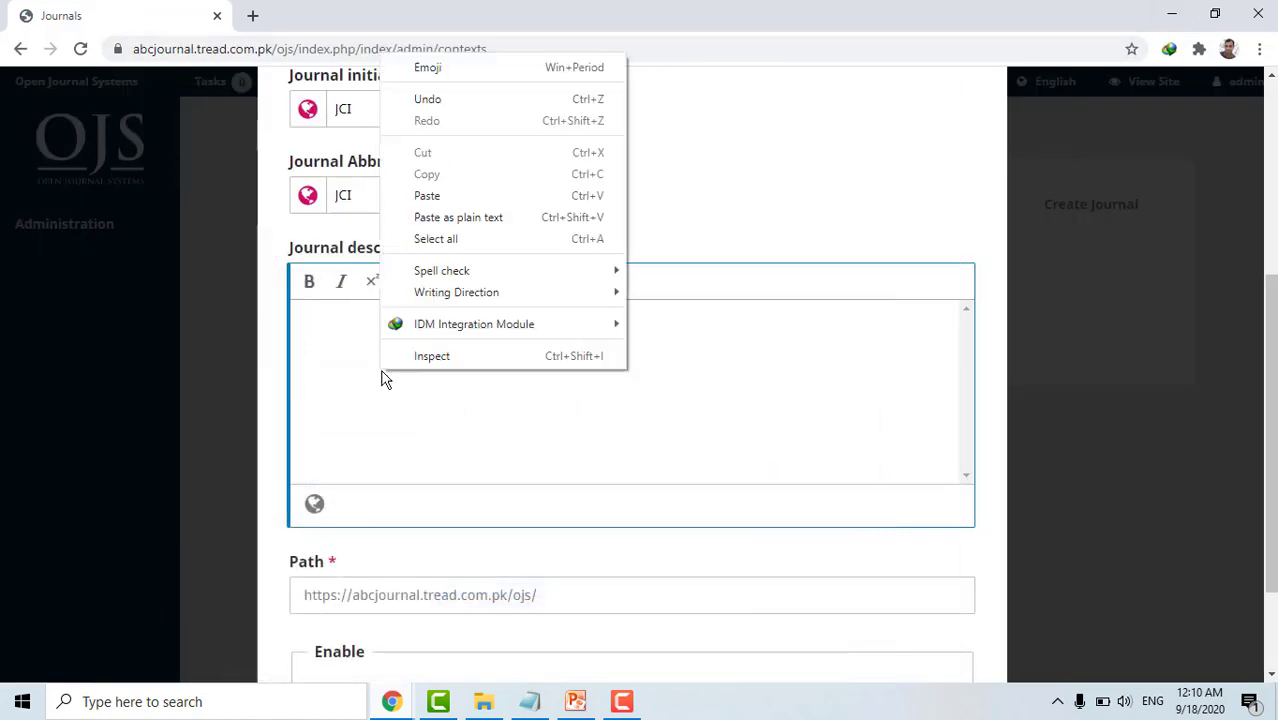
pyautogui.click(428, 192)
# - Set the journal path to jci
pyautogui.scroll(-2, 551, 371)
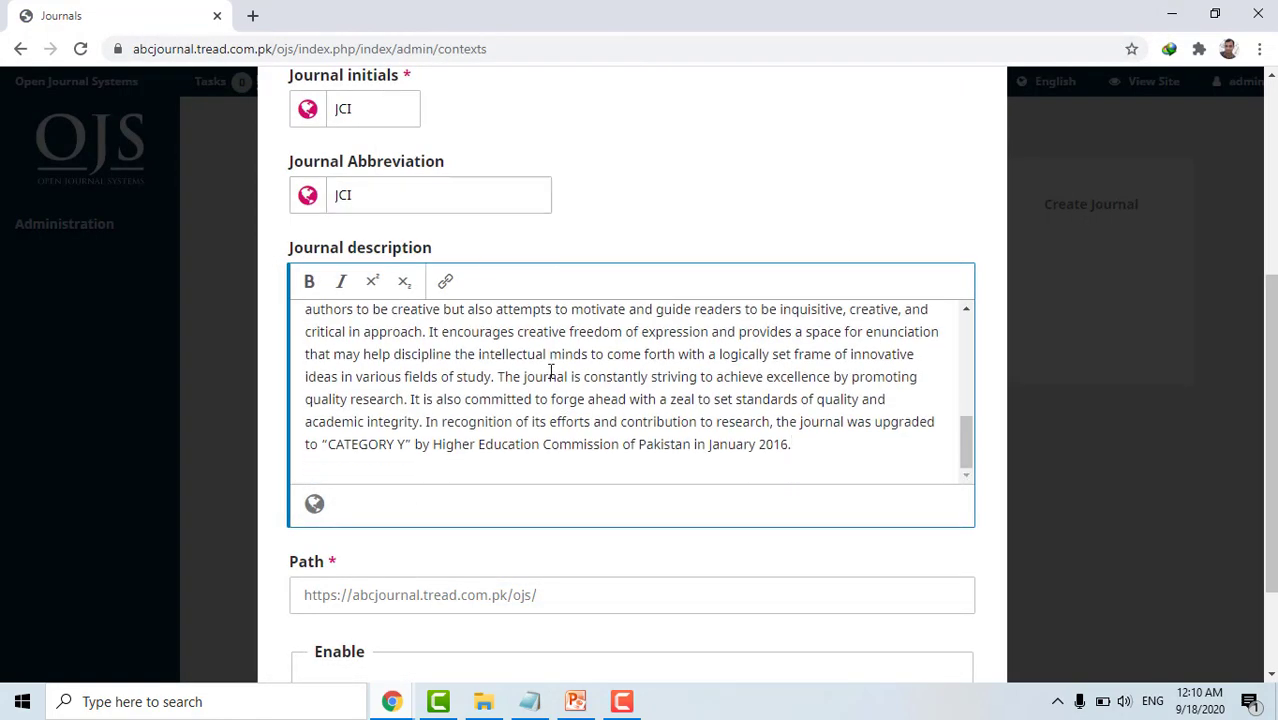
pyautogui.scroll(-1, 592, 445)
pyautogui.click(588, 451)
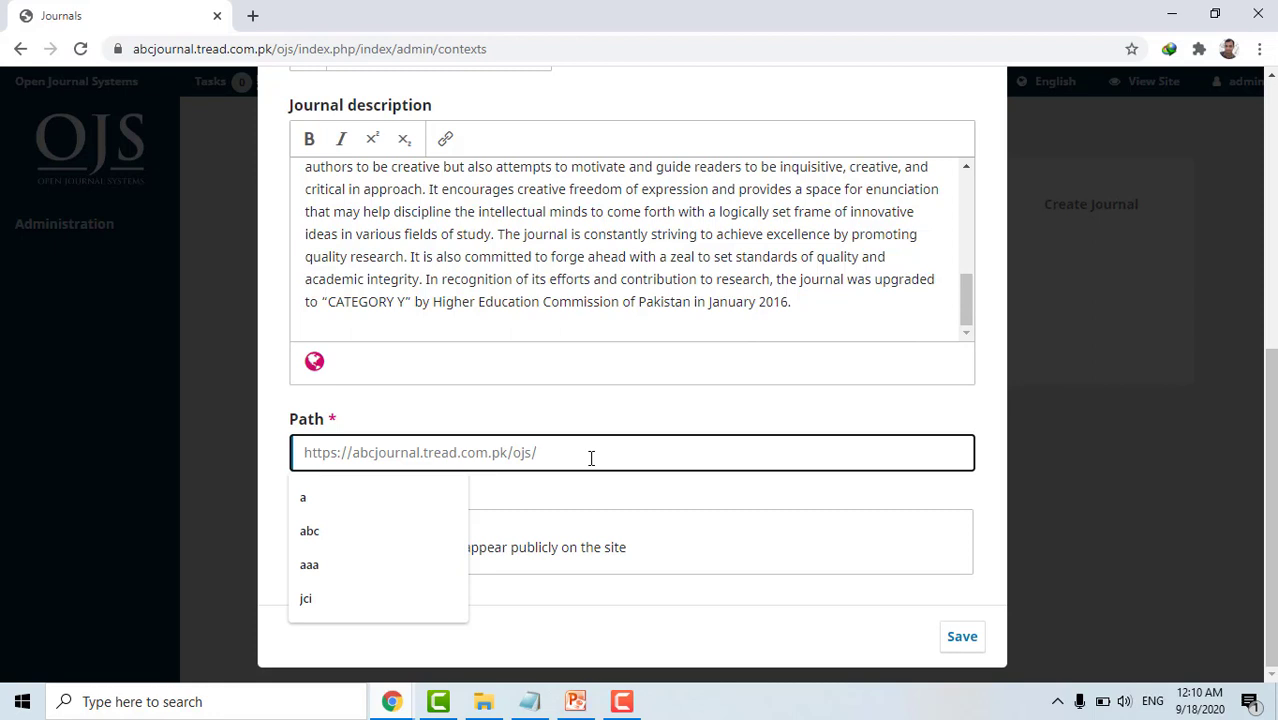
pyautogui.write('jci')
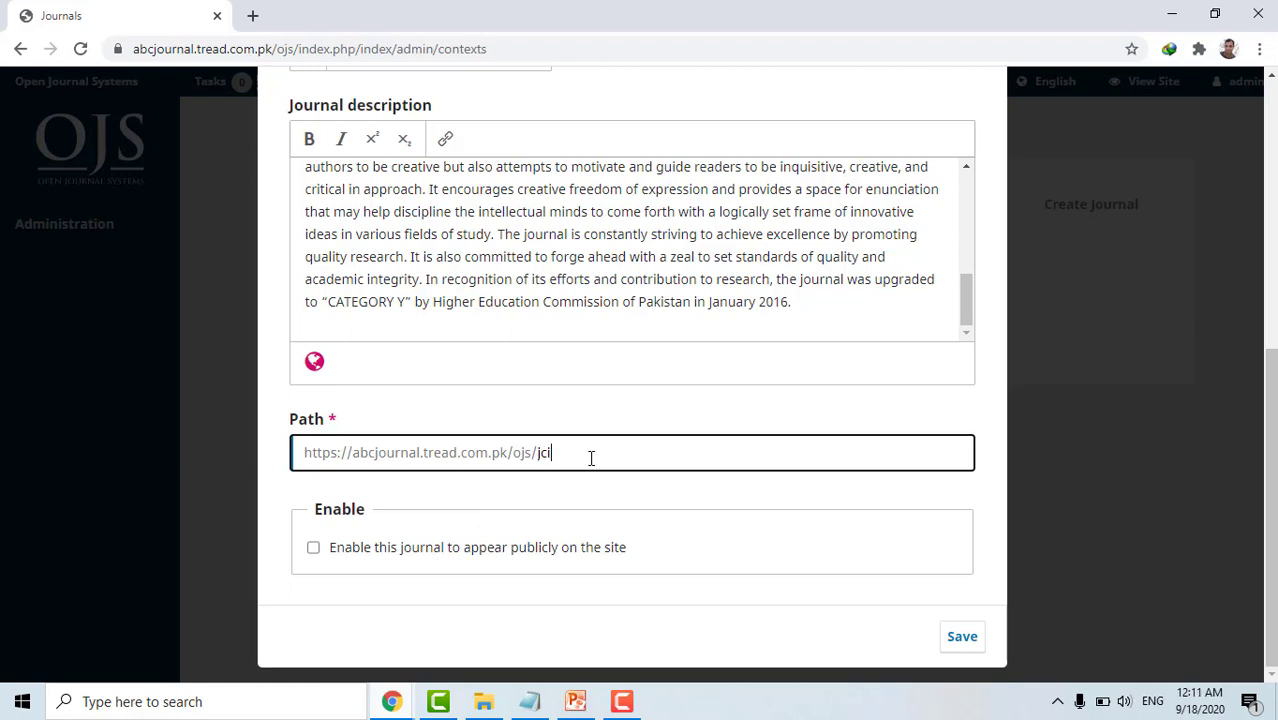
pyautogui.scroll(1, 590, 458)
pyautogui.scroll(-1, 713, 471)
pyautogui.scroll(4, 727, 457)
pyautogui.scroll(-4, 505, 333)
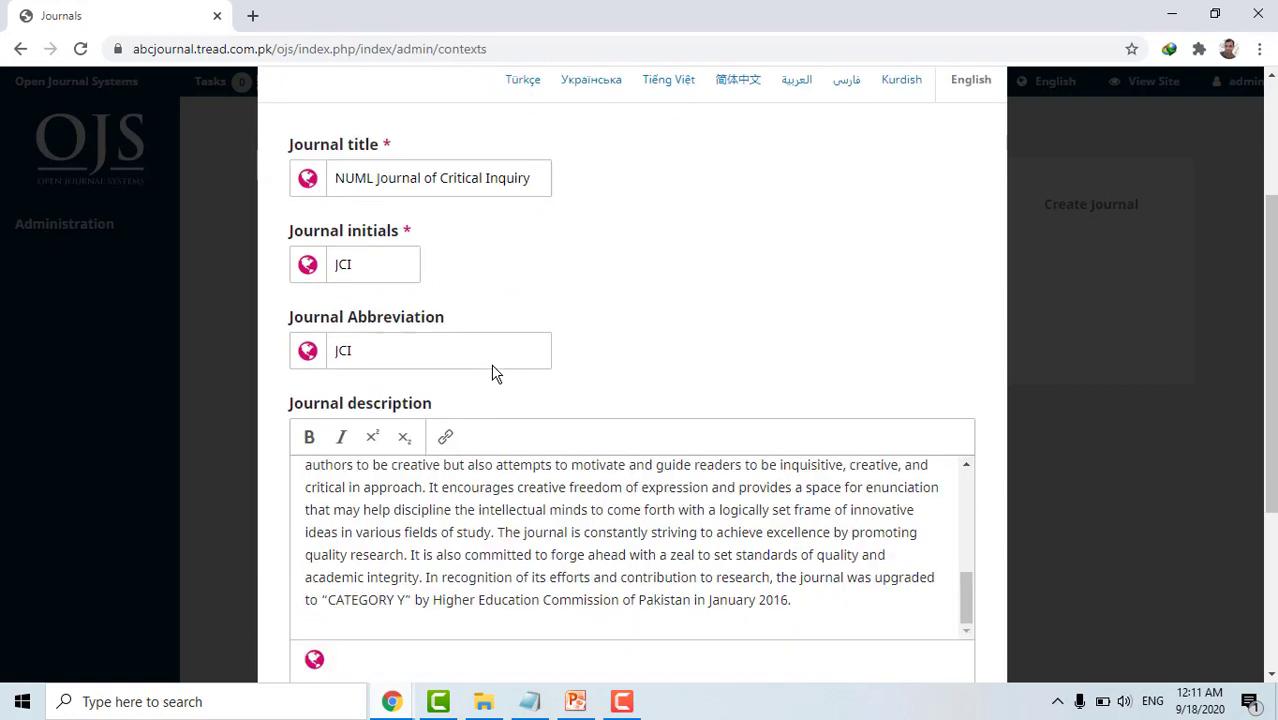
# - Save the journal and review its title, initials, description and path jci in the Settings Wizard
pyautogui.click(970, 654)
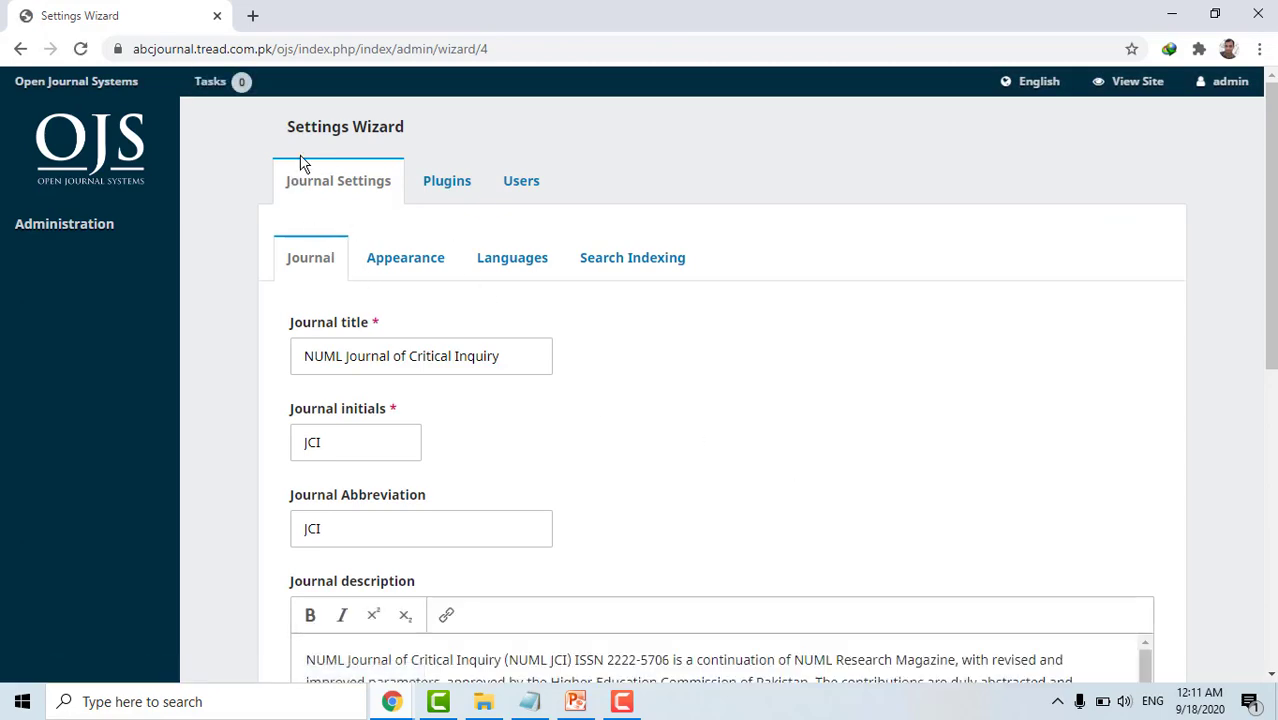
pyautogui.scroll(-4, 457, 347)
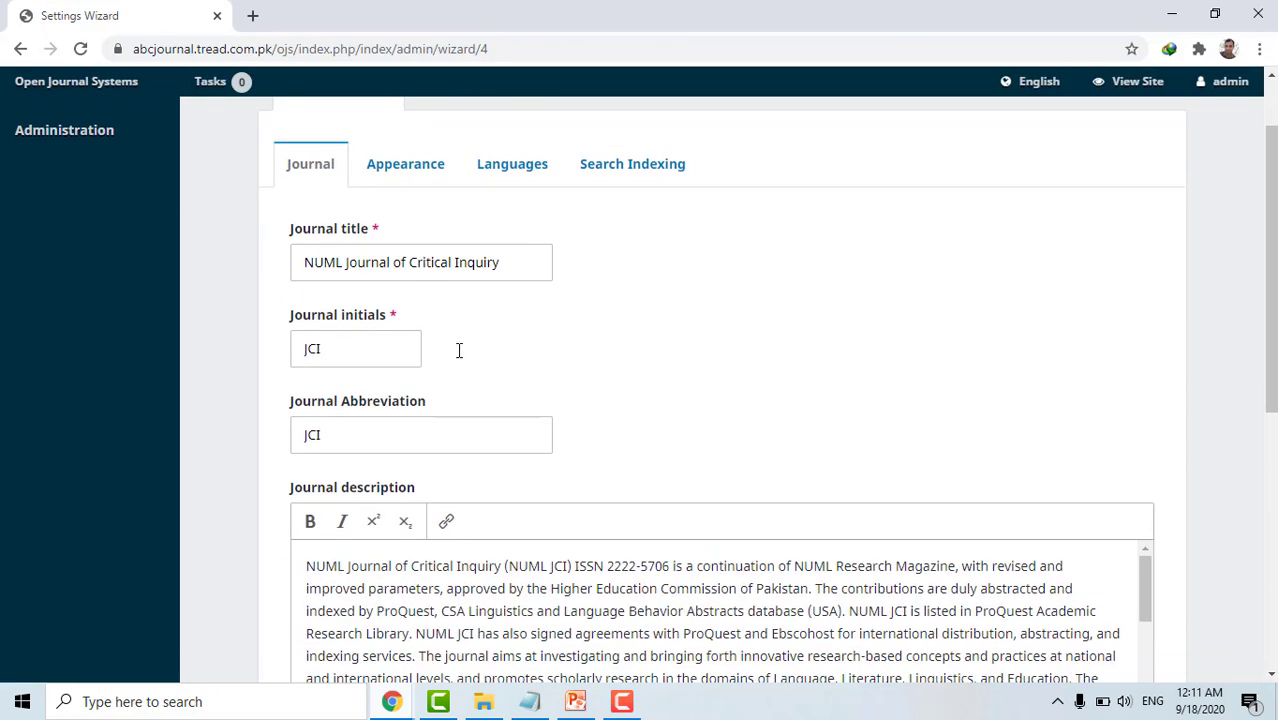
pyautogui.scroll(-2, 443, 355)
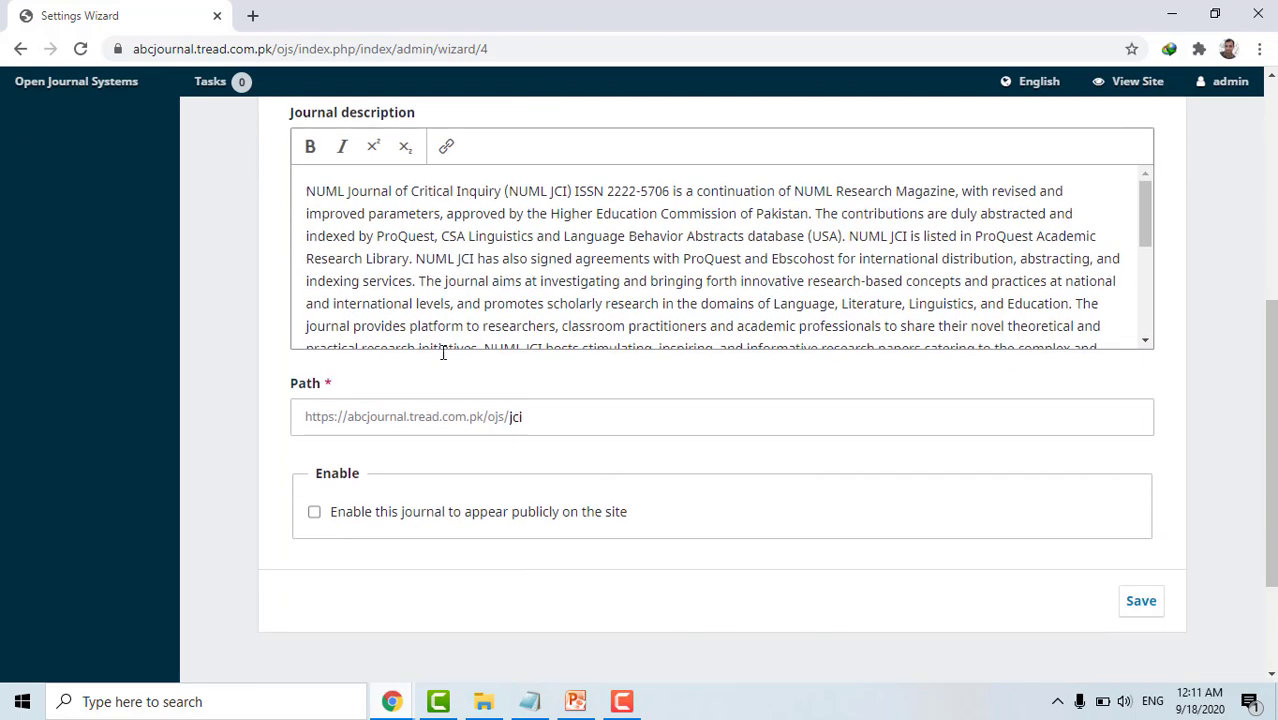
pyautogui.scroll(6, 451, 368)
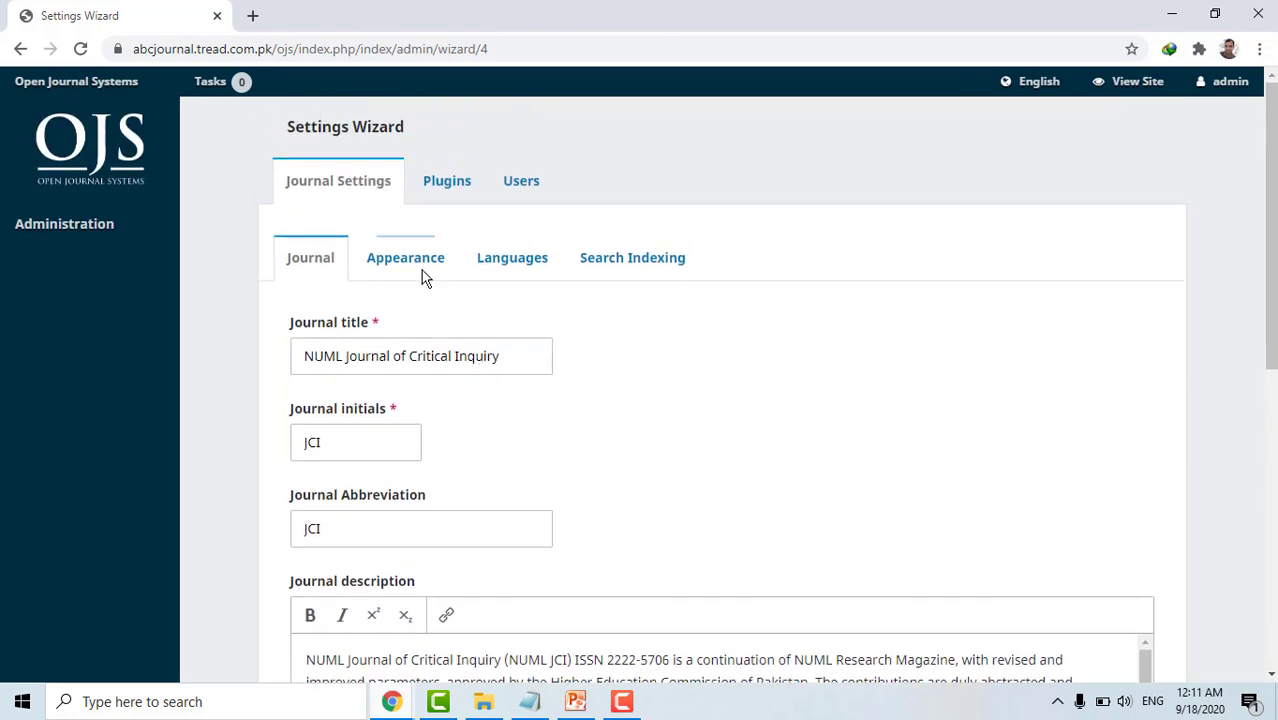
# - On the Appearance tab, keep Default Theme and try header colour shades such as #1F7CC2
pyautogui.click(422, 276)
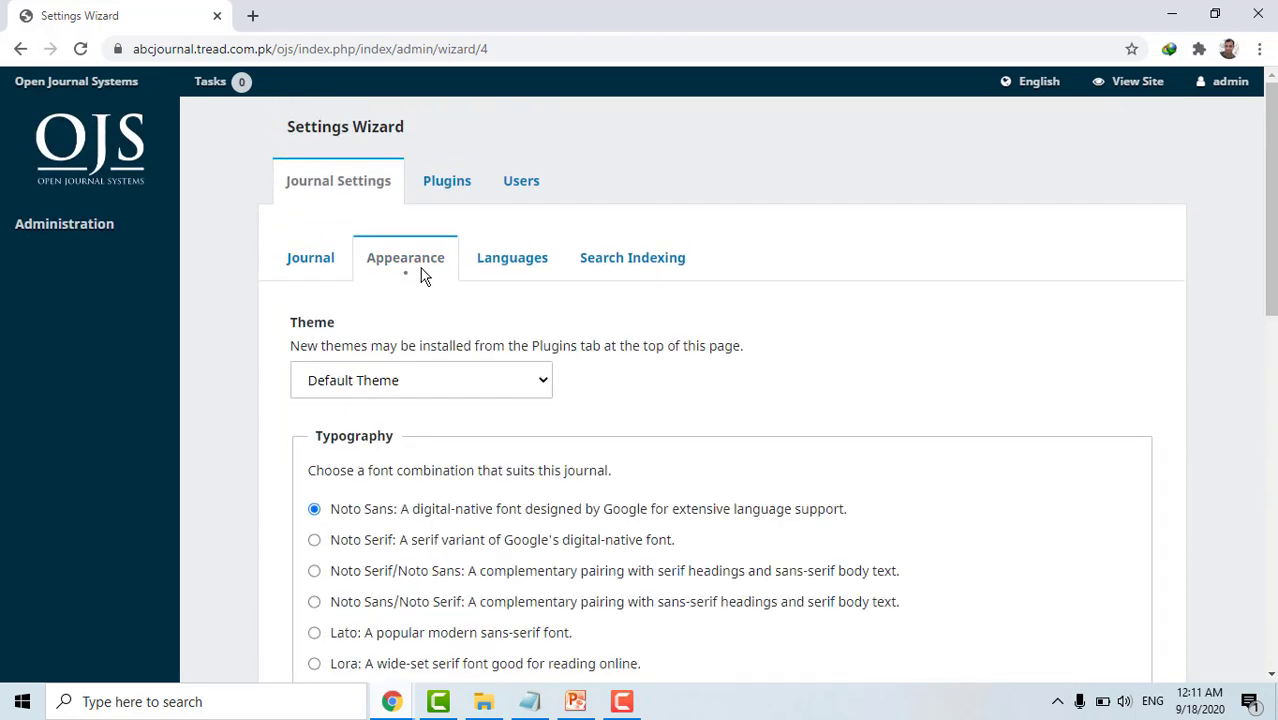
pyautogui.click(452, 385)
pyautogui.click(456, 384)
pyautogui.scroll(-4, 452, 395)
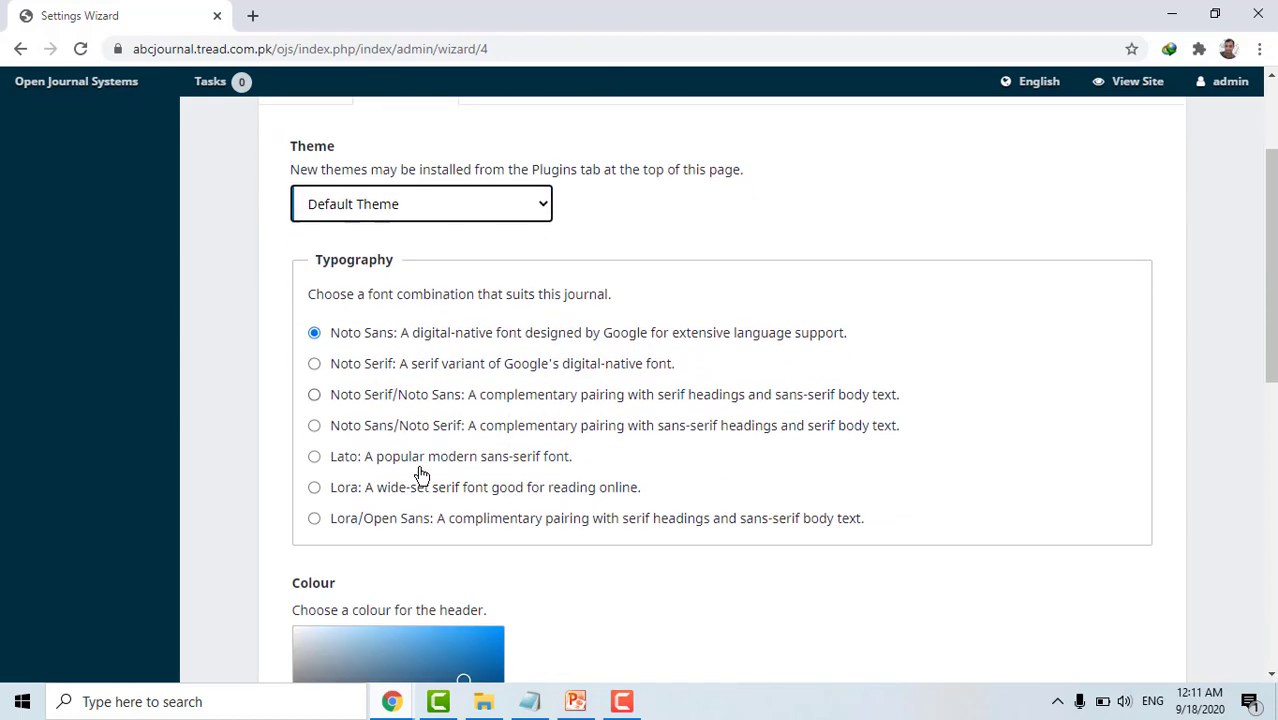
pyautogui.click(460, 483)
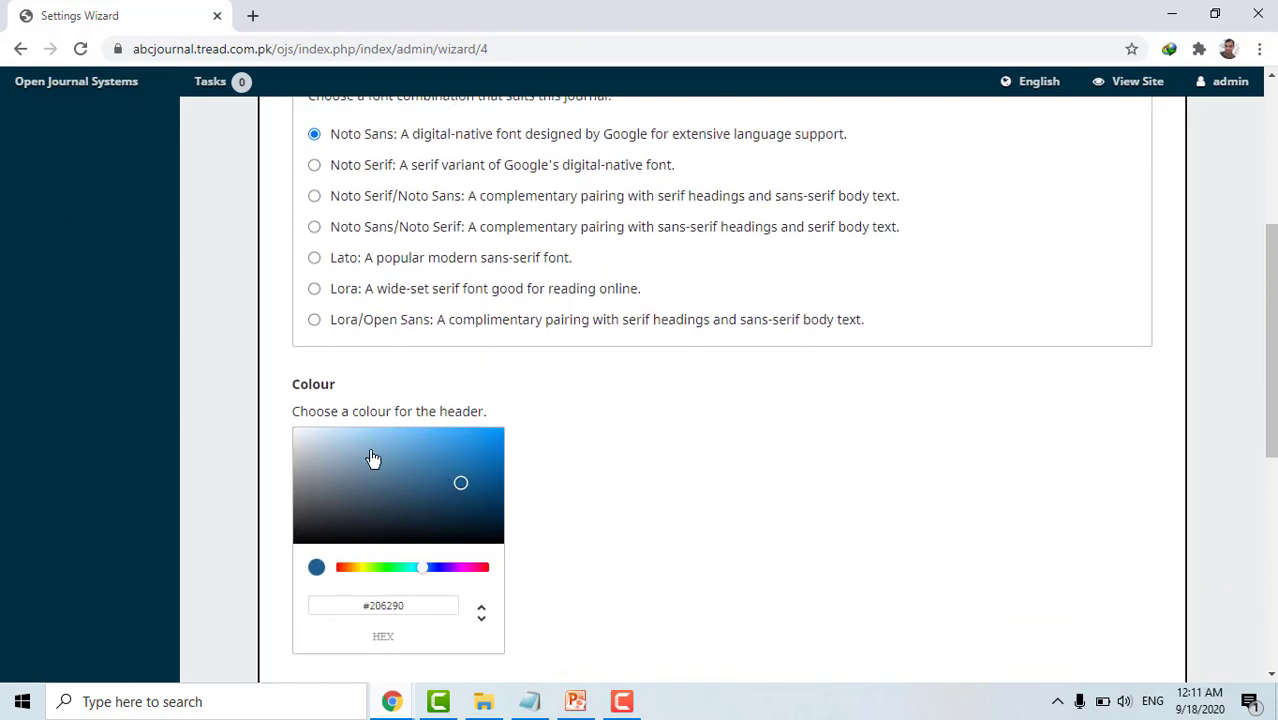
pyautogui.moveTo(459, 488)
pyautogui.mouseDown()
pyautogui.moveTo(471, 459)
pyautogui.moveTo(499, 448)
pyautogui.moveTo(481, 478)
pyautogui.mouseUp()
pyautogui.moveTo(466, 501); pyautogui.dragTo(473, 460)
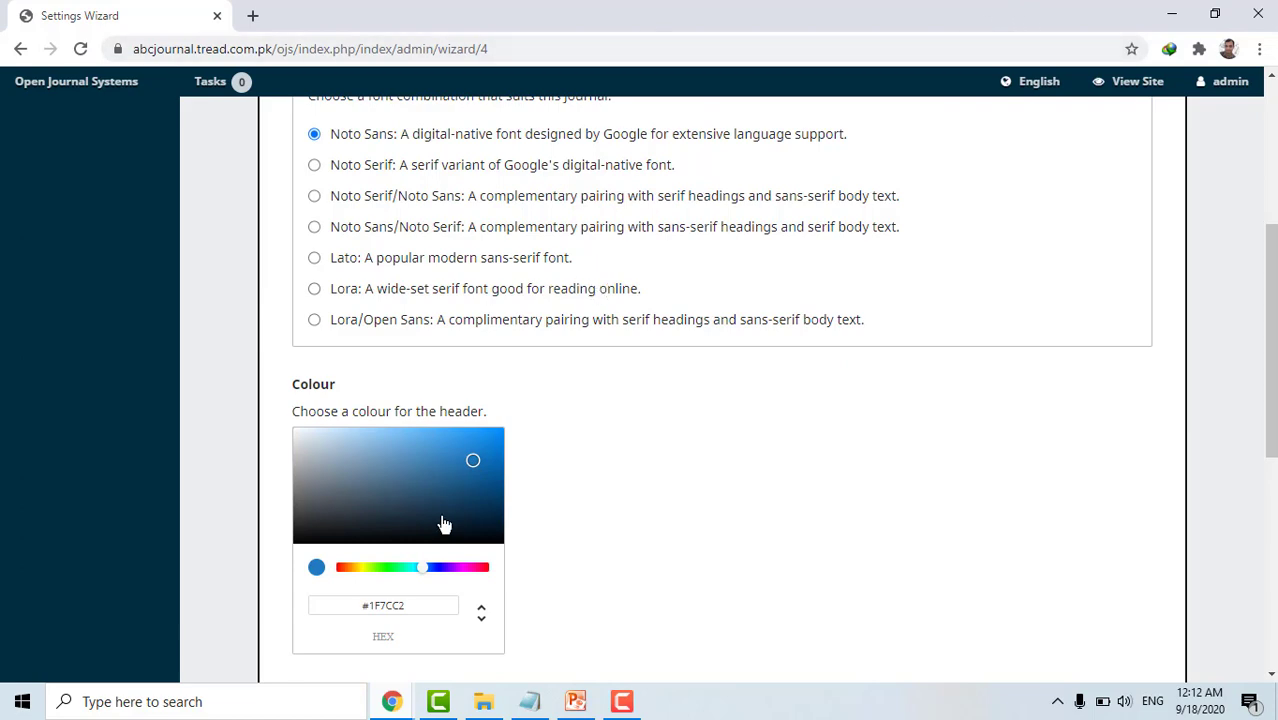
# - Match the NUML site's colour by setting the header colour to #034D84 and save
pyautogui.moveTo(398, 706)
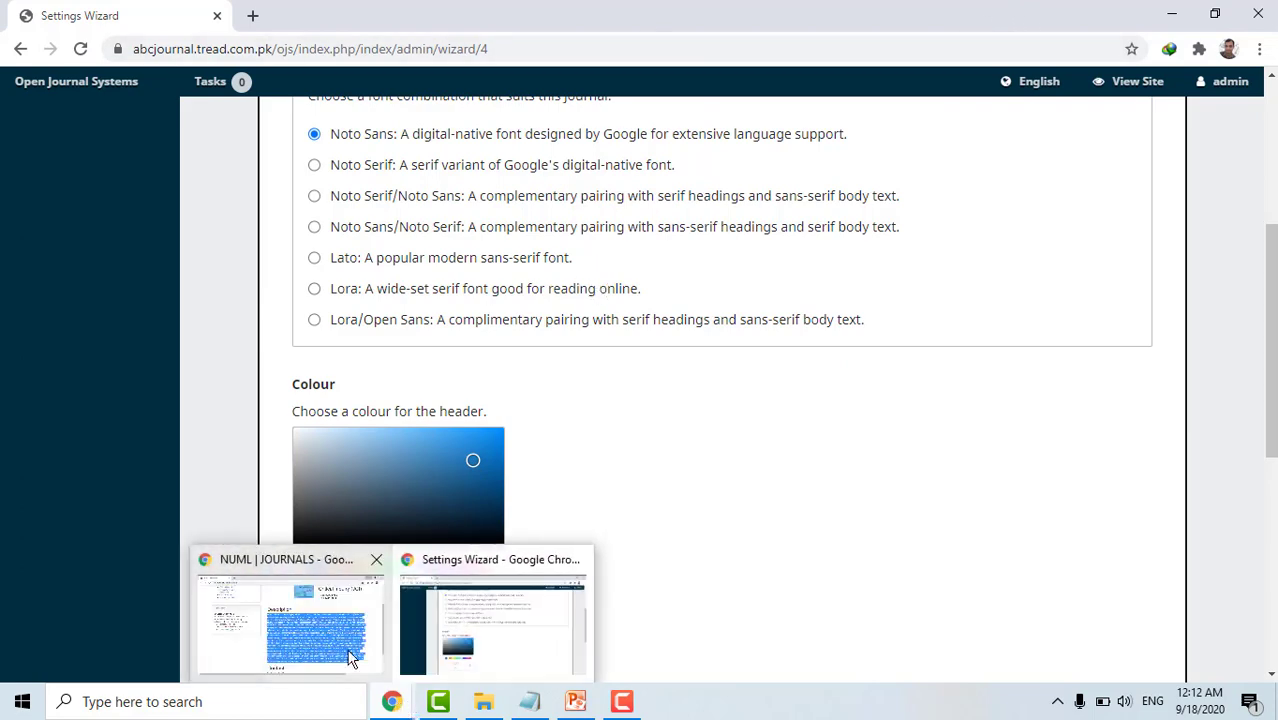
pyautogui.click(351, 660)
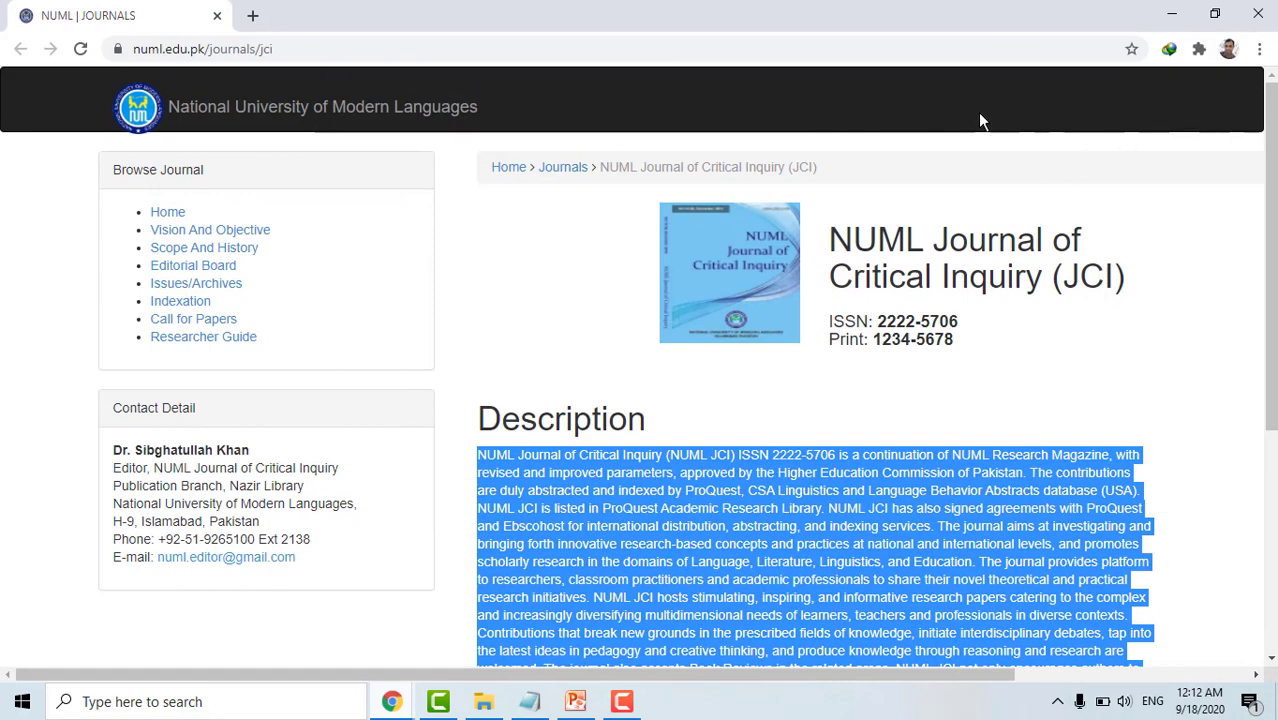
pyautogui.click(1172, 14)
pyautogui.click(497, 493)
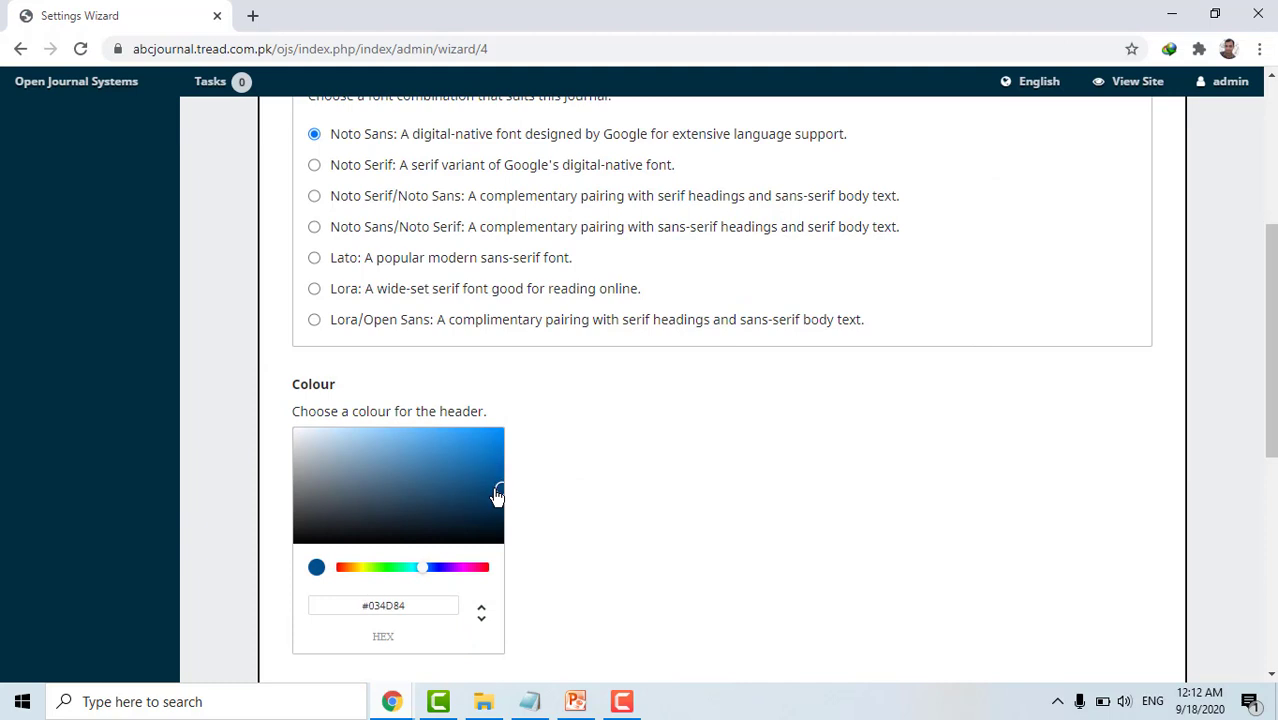
pyautogui.scroll(-1, 473, 491)
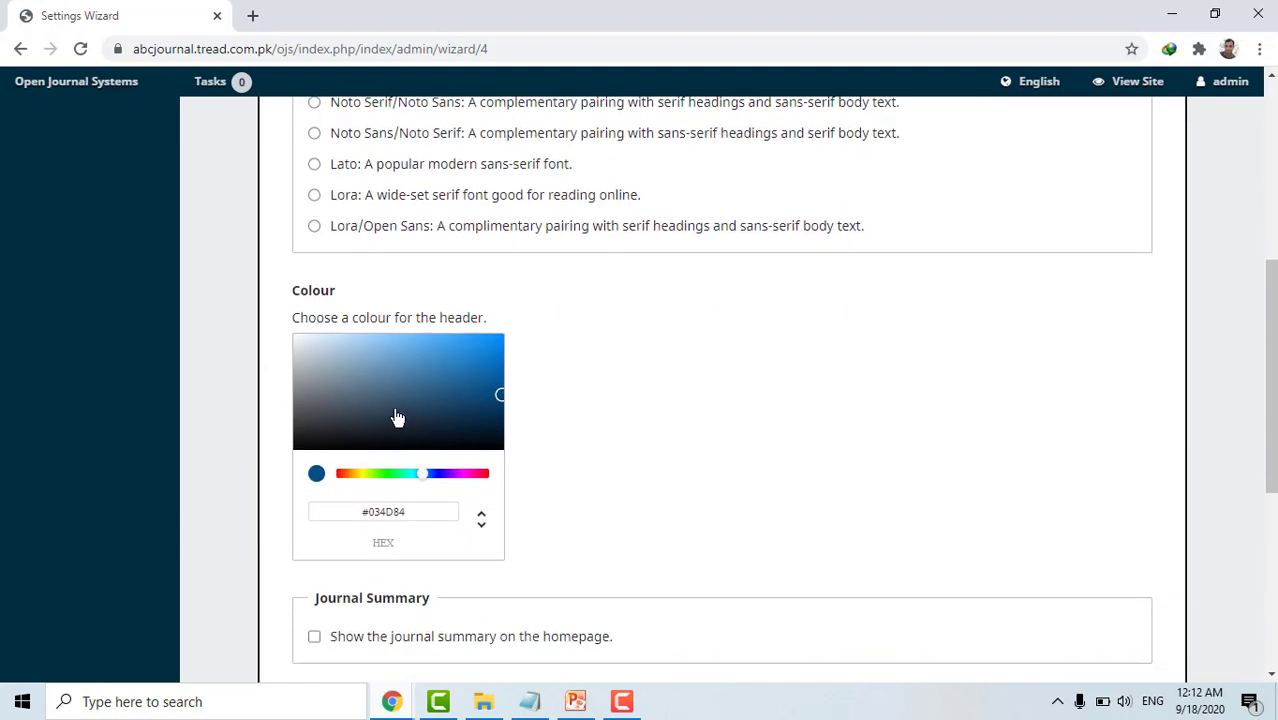
pyautogui.scroll(-4, 397, 536)
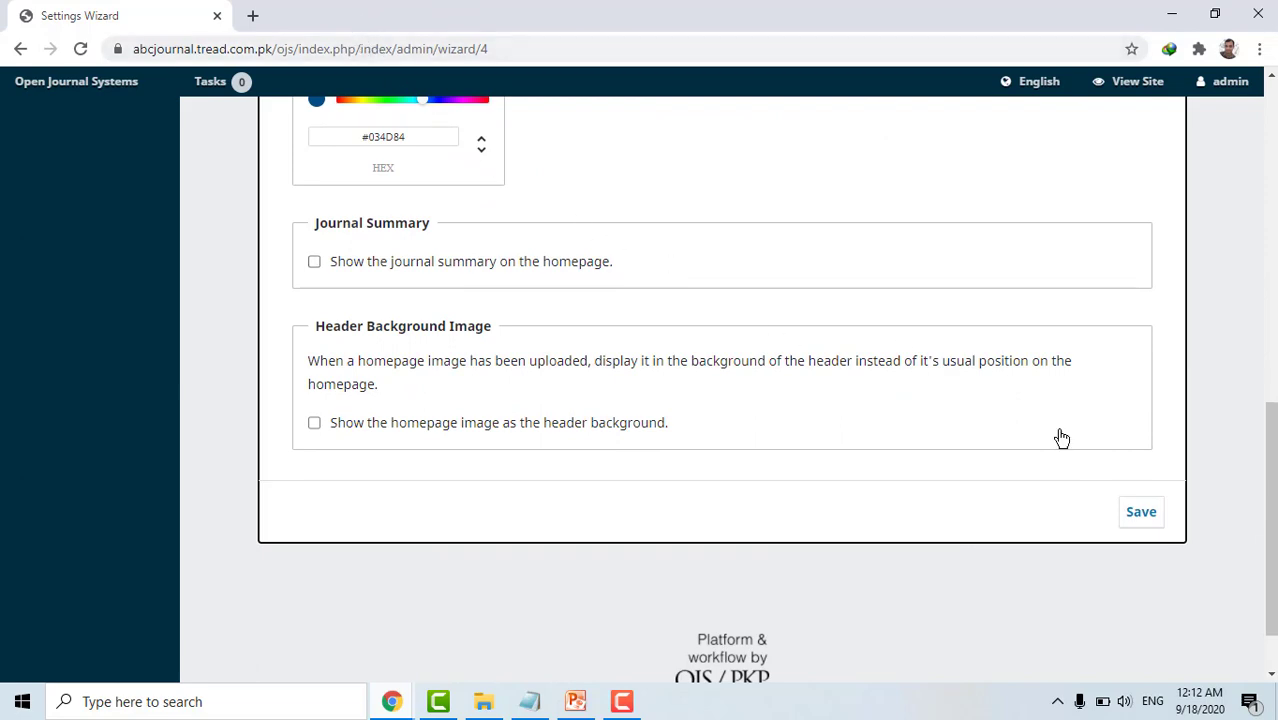
pyautogui.click(1145, 515)
pyautogui.scroll(10, 528, 245)
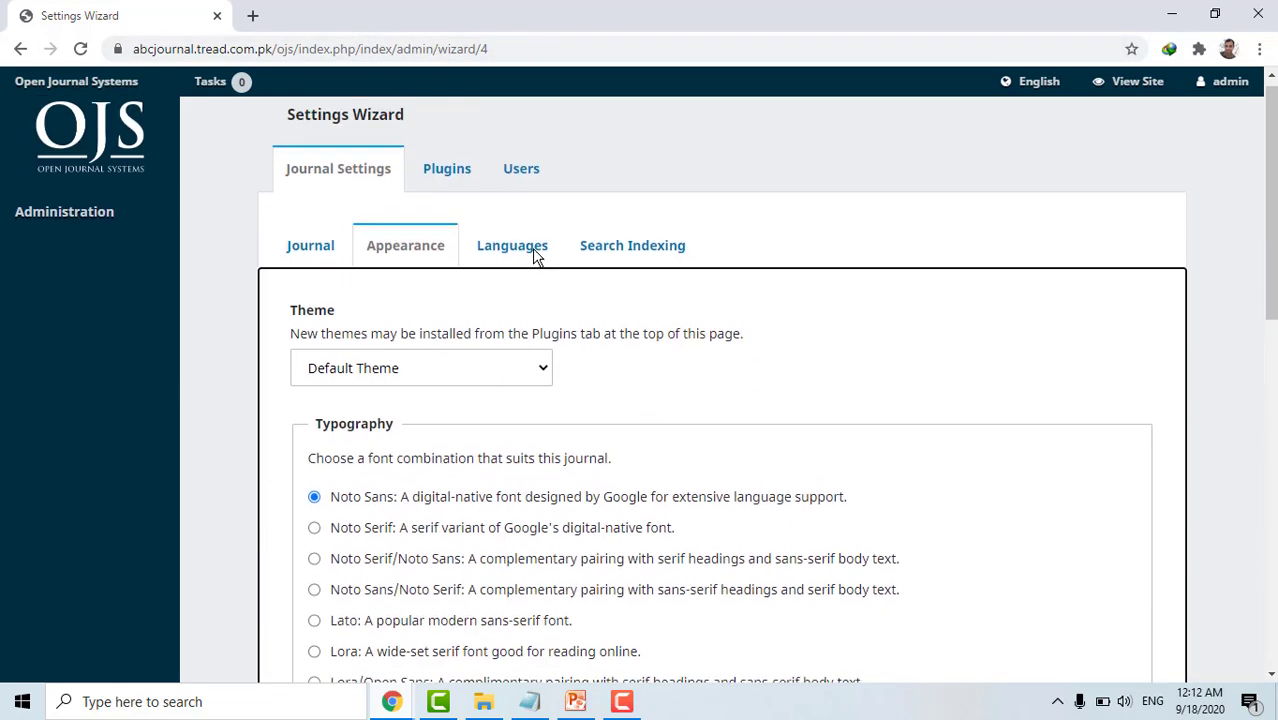
pyautogui.scroll(-10, 998, 534)
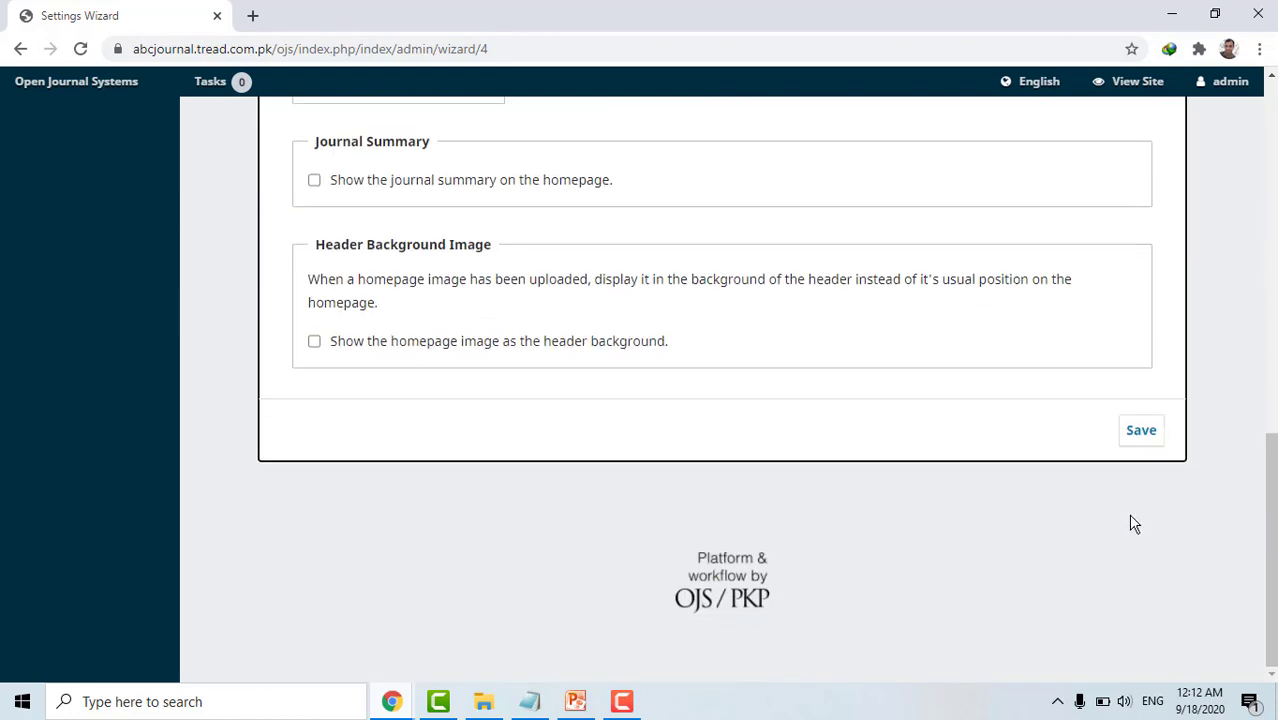
pyautogui.click(1140, 430)
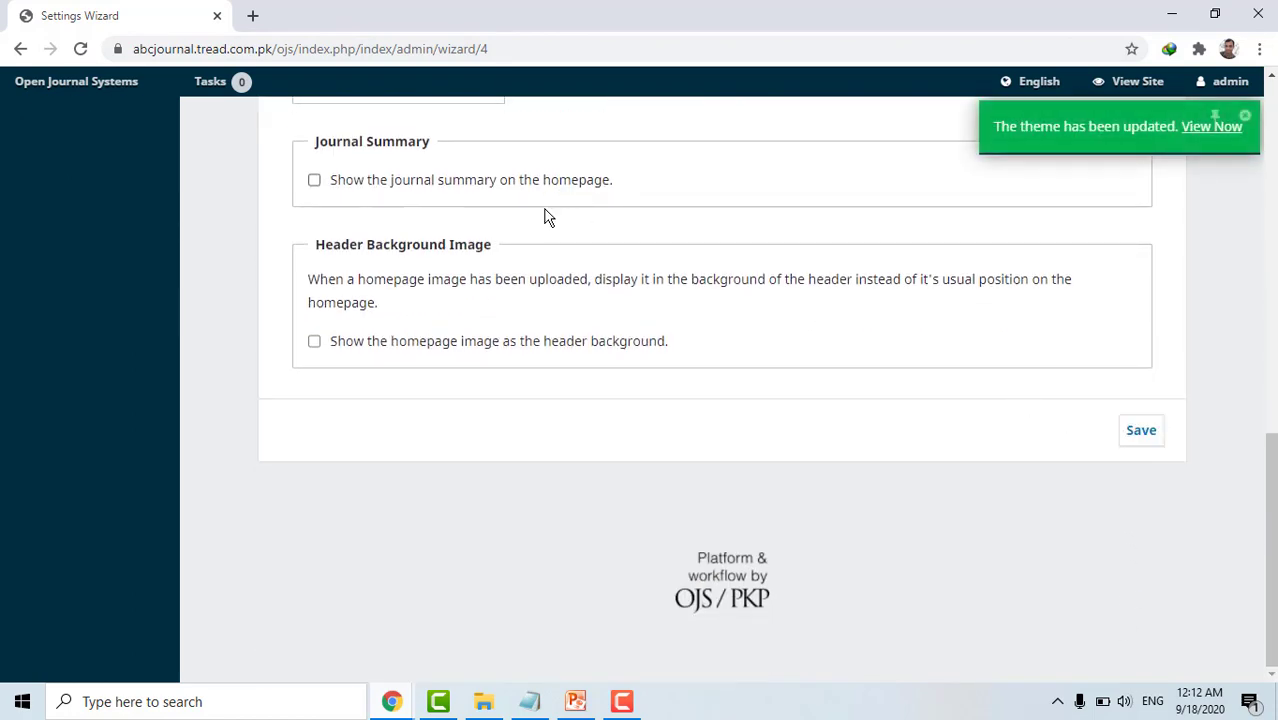
pyautogui.scroll(4, 540, 240)
pyautogui.scroll(5, 540, 240)
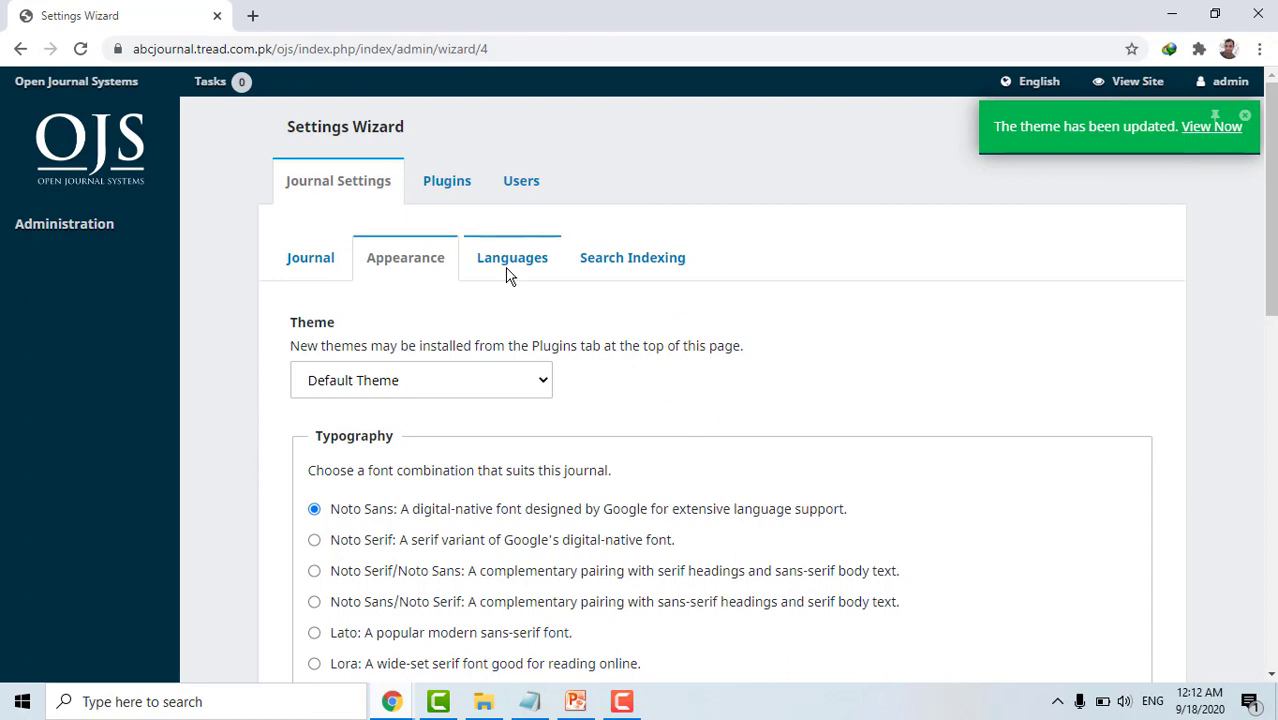
# - Turn off UI for Català, Čeština, Dansk and Deutsch, then go to Search Indexing
pyautogui.click(508, 258)
pyautogui.scroll(-2, 840, 446)
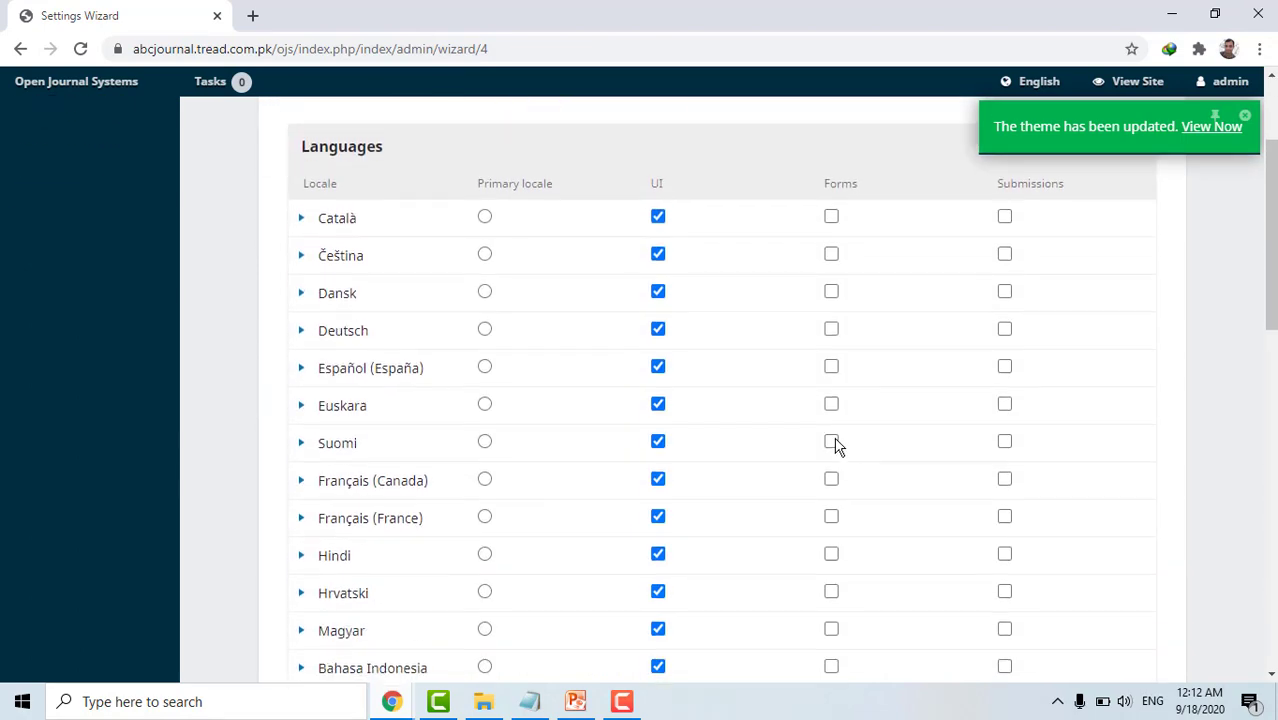
pyautogui.scroll(-3, 633, 280)
pyautogui.scroll(2, 633, 316)
pyautogui.scroll(3, 633, 316)
pyautogui.scroll(-1, 648, 385)
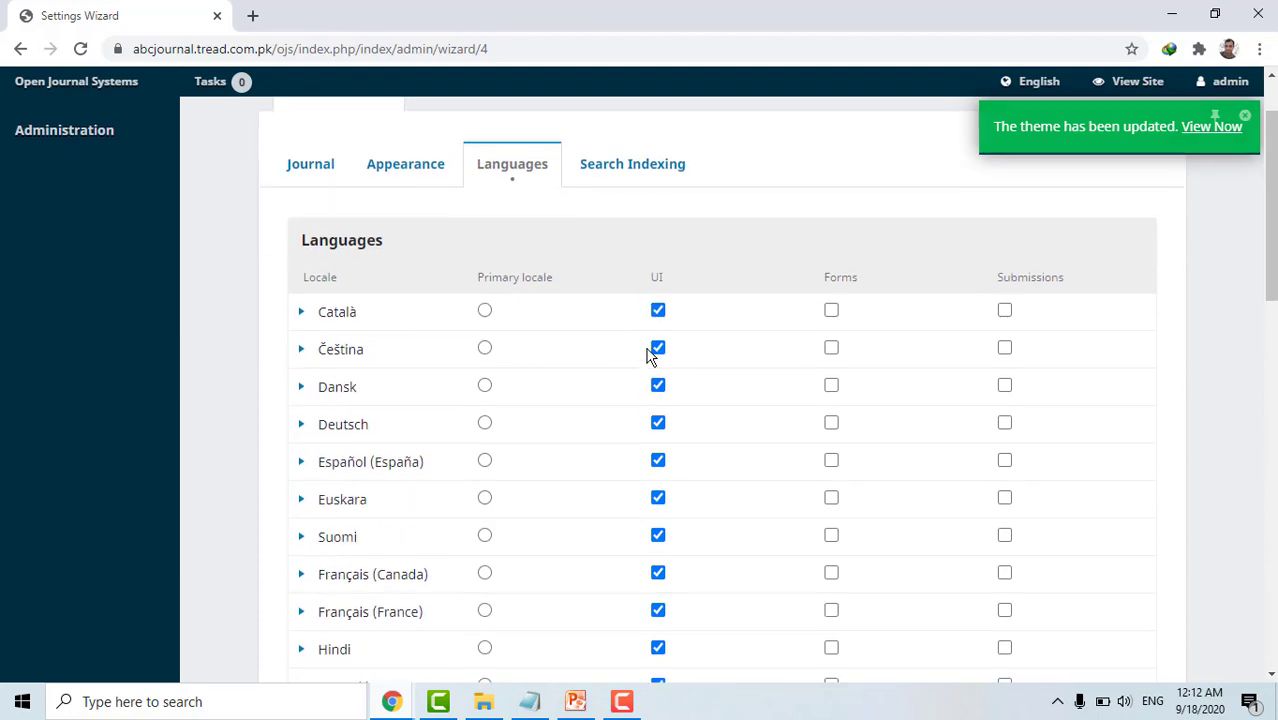
pyautogui.click(660, 314)
pyautogui.click(662, 352)
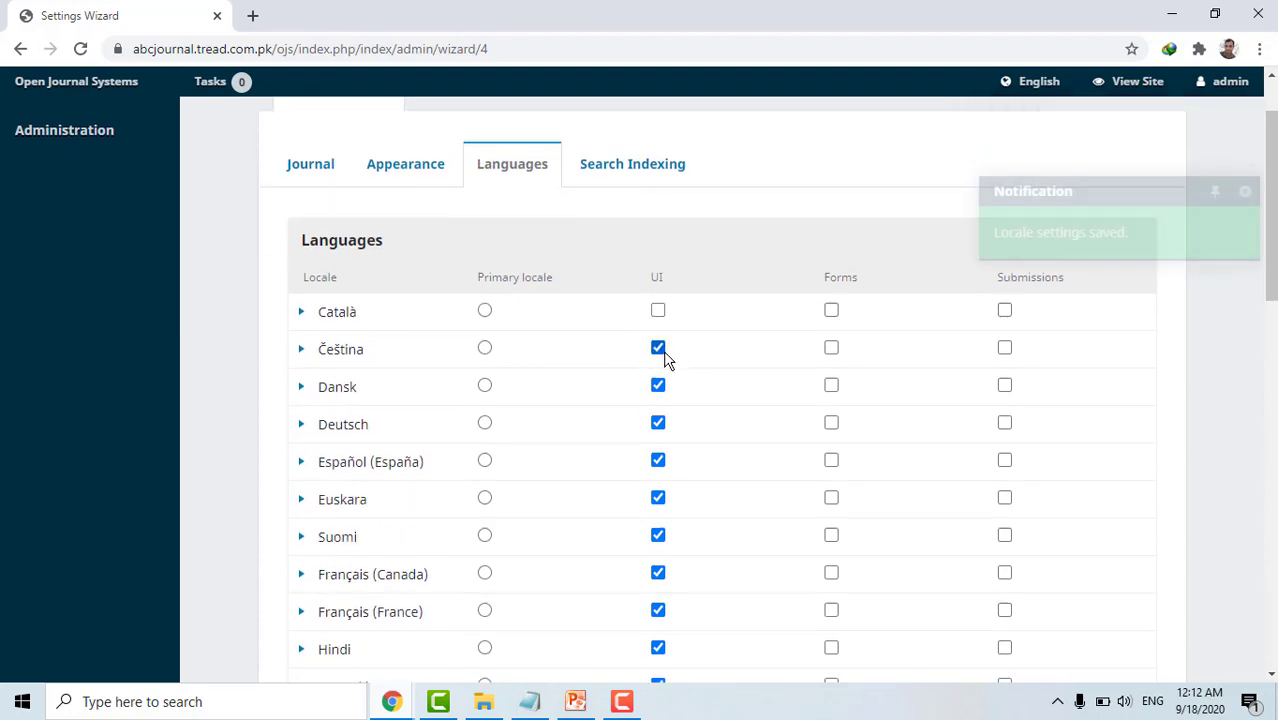
pyautogui.click(659, 390)
pyautogui.click(658, 424)
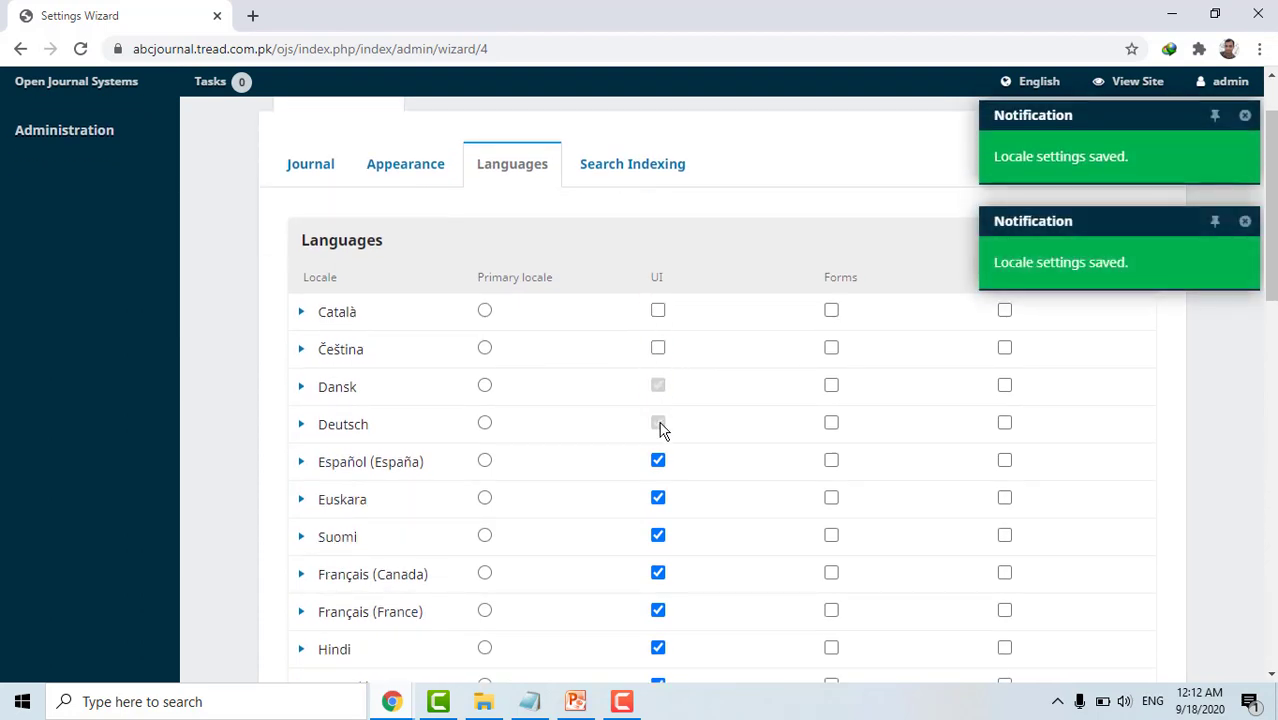
pyautogui.scroll(-12, 659, 428)
pyautogui.scroll(12, 642, 425)
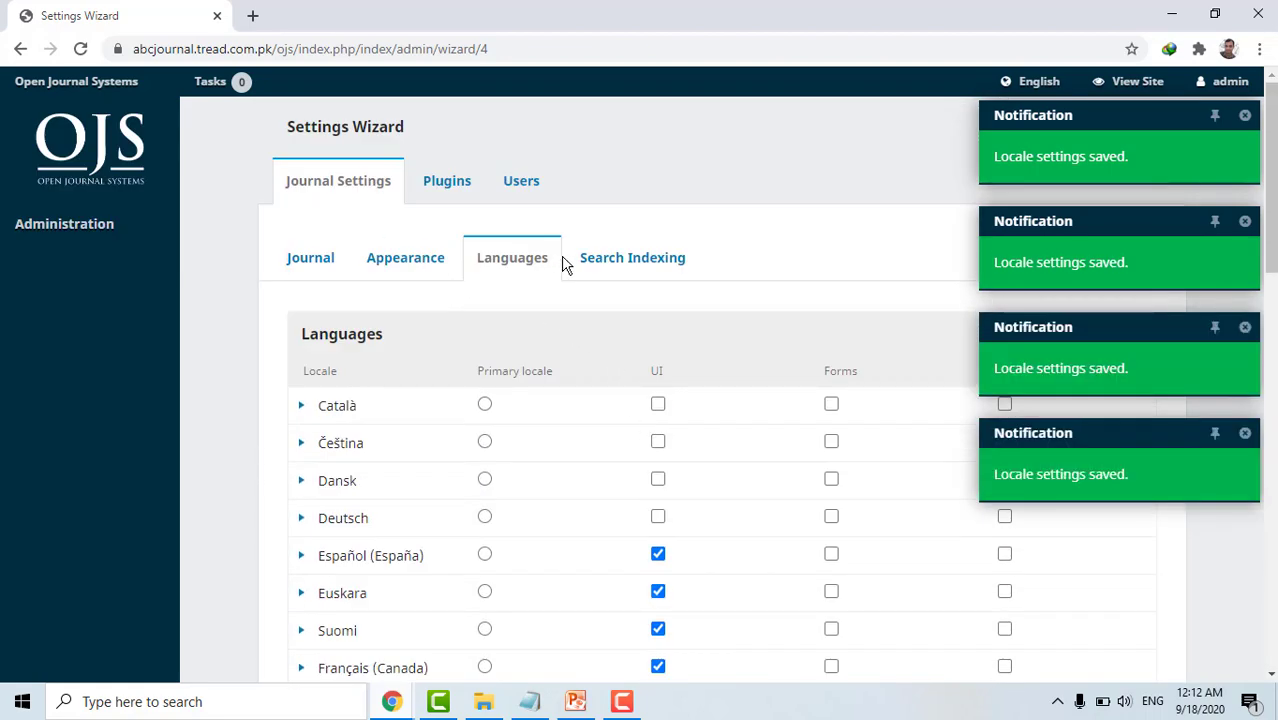
pyautogui.click(585, 260)
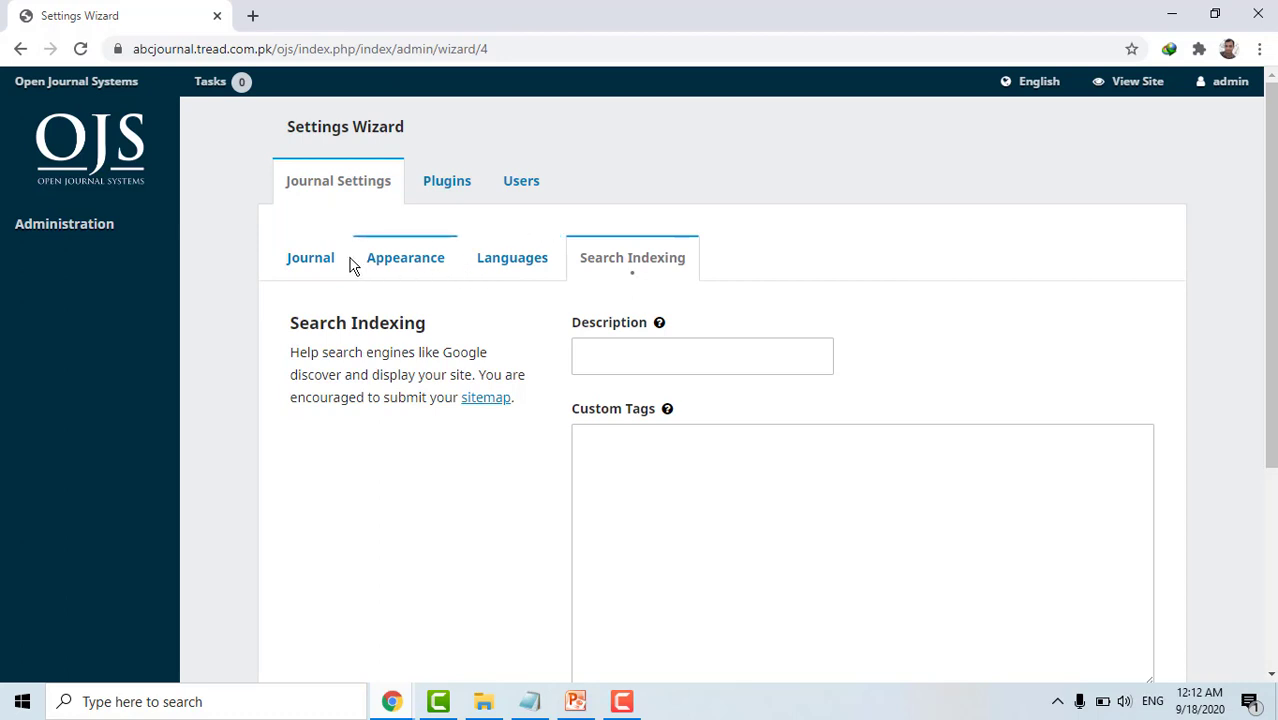
pyautogui.click(471, 185)
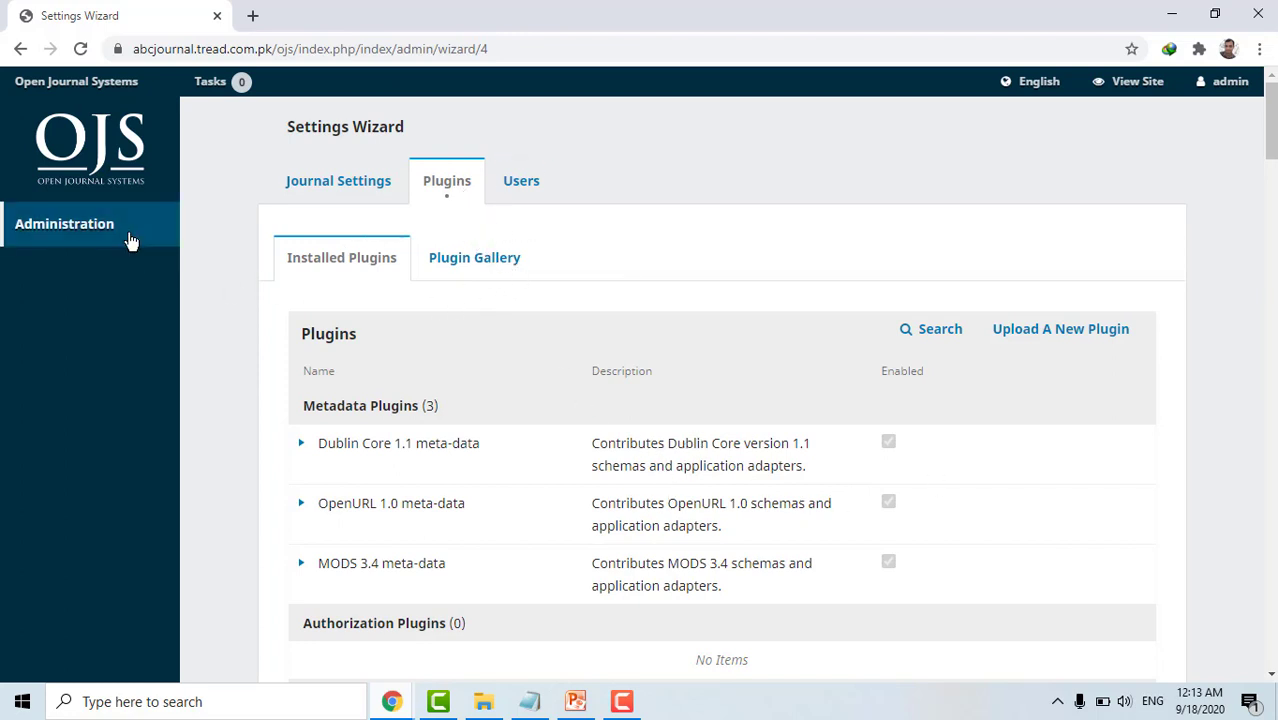
pyautogui.click(319, 193)
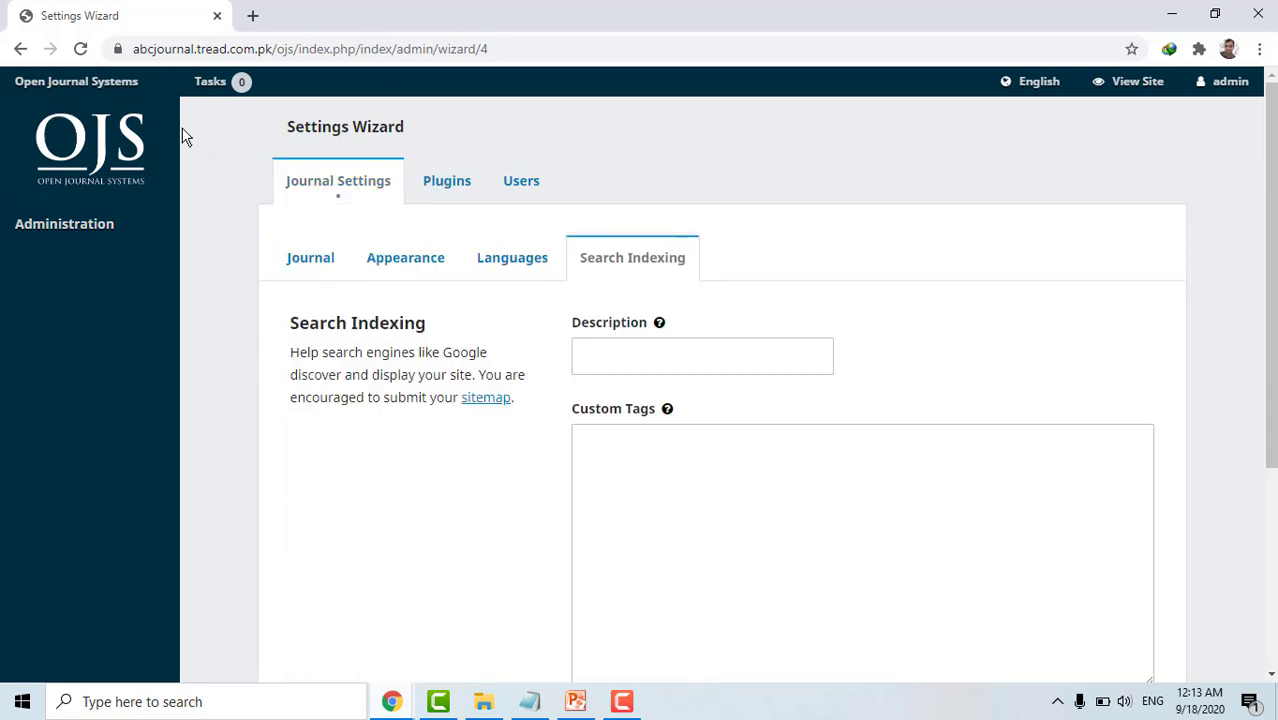
pyautogui.click(97, 88)
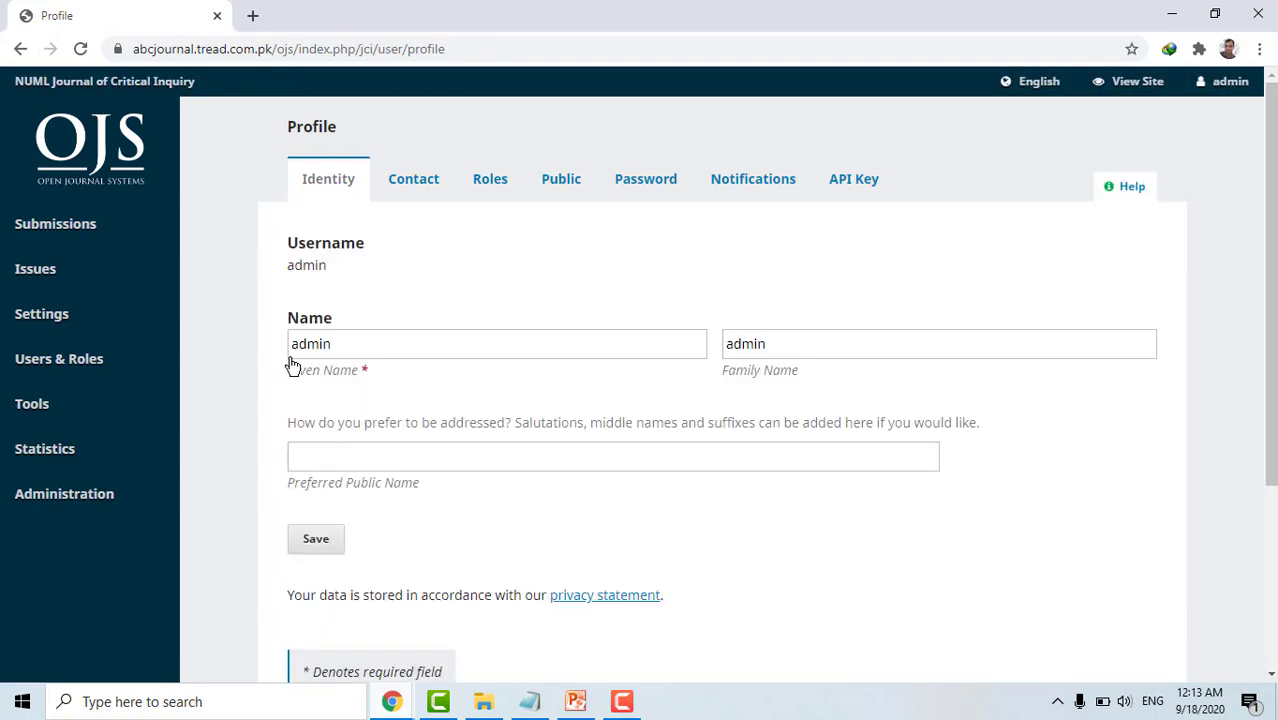
# - Browse the journal's Profile page and its Settings, Users & Roles and Tools sidebar menus
pyautogui.scroll(-2, 210, 370)
pyautogui.scroll(2, 203, 360)
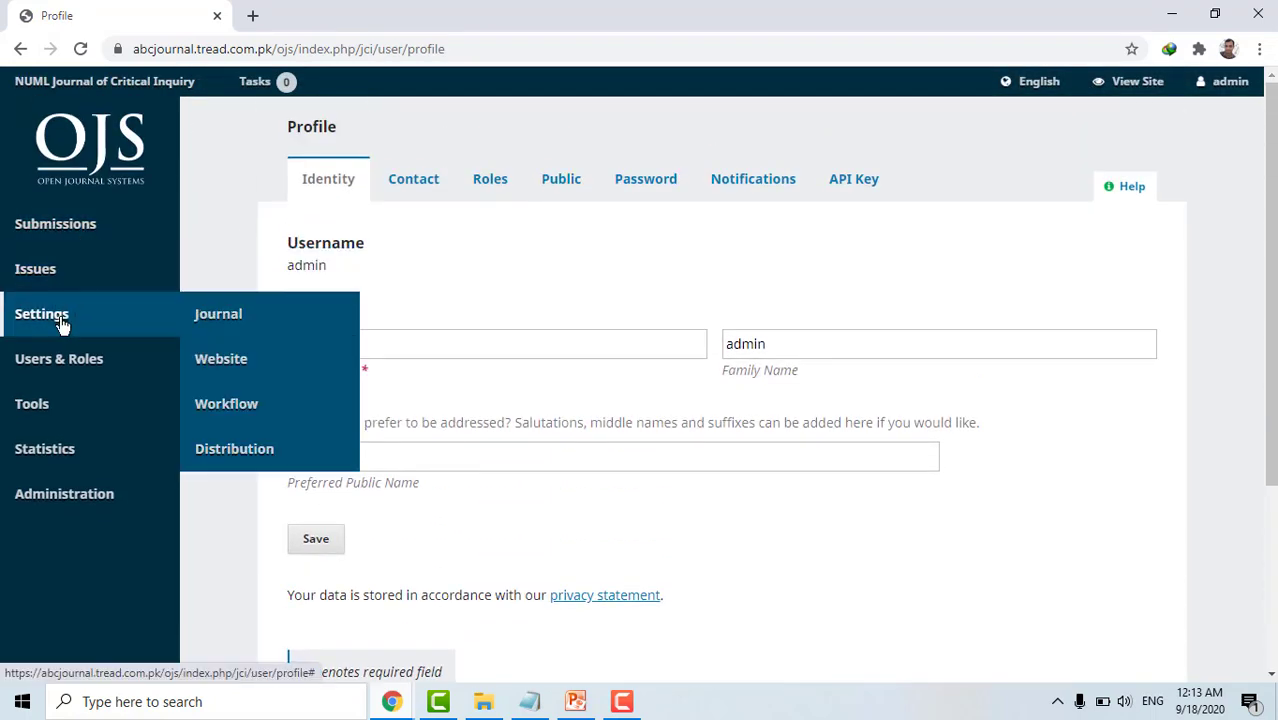
pyautogui.moveTo(65, 360)
pyautogui.moveTo(68, 415)
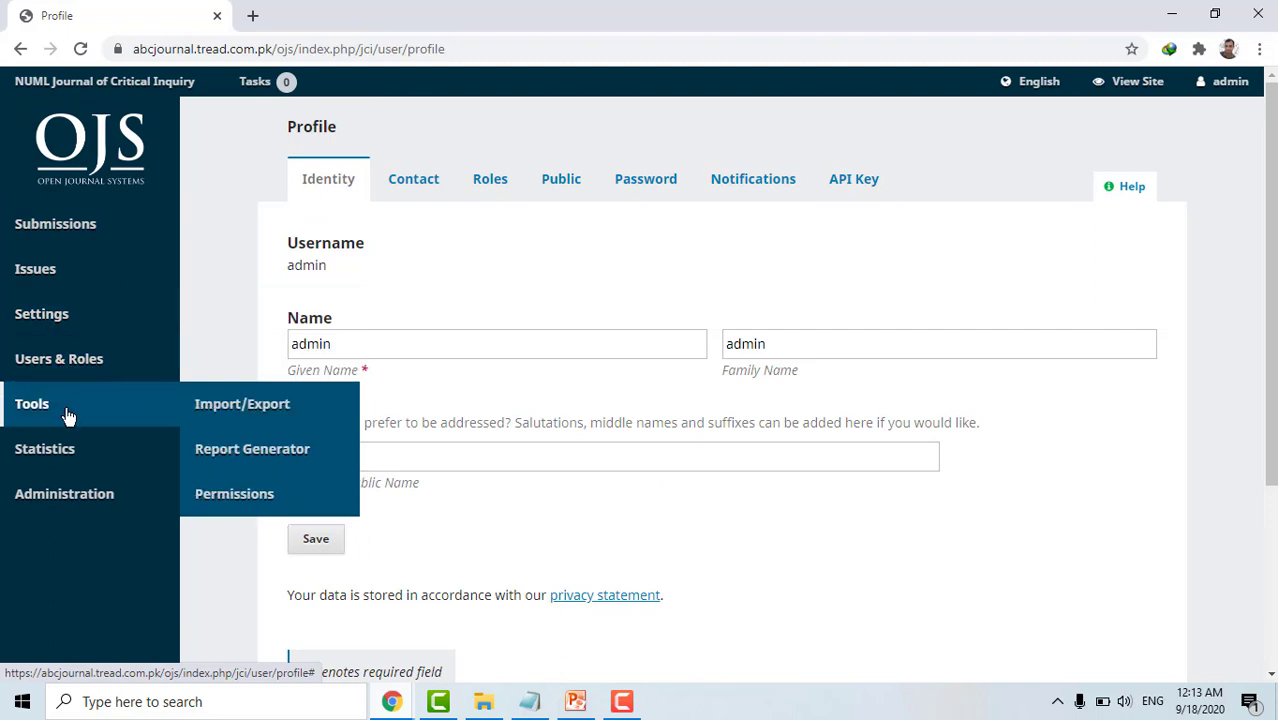
pyautogui.click(77, 500)
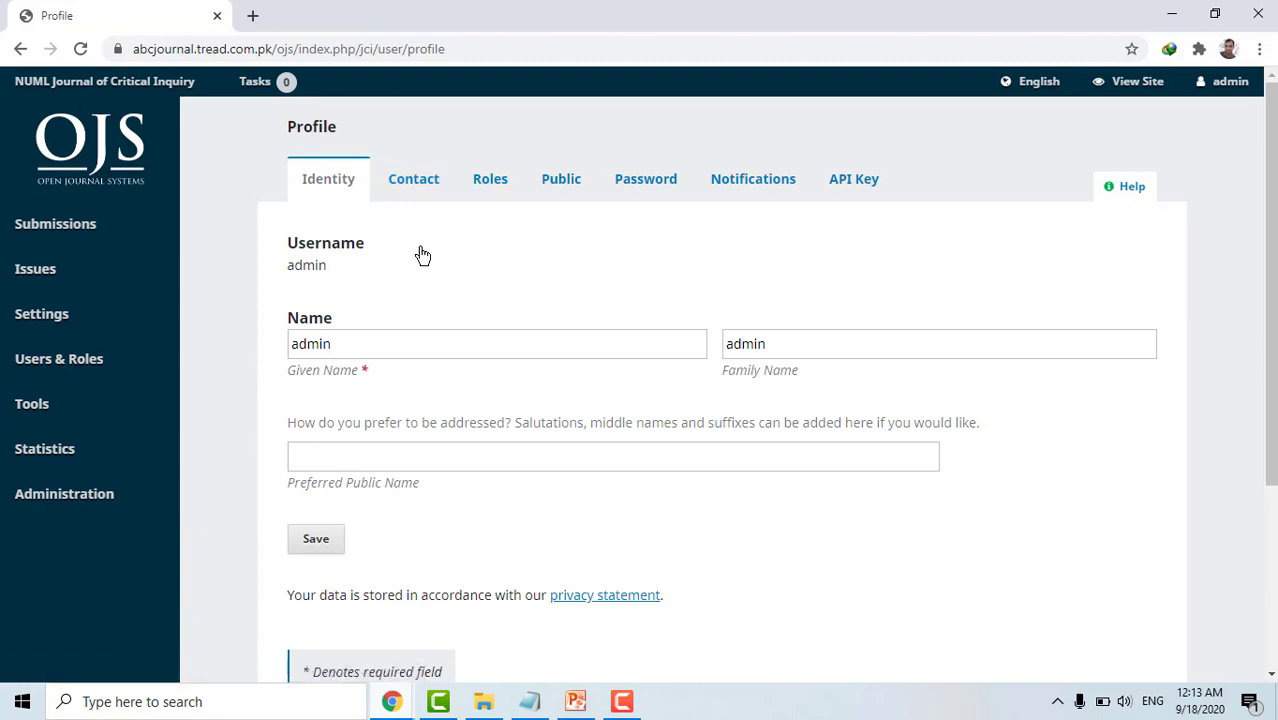
pyautogui.moveTo(52, 328)
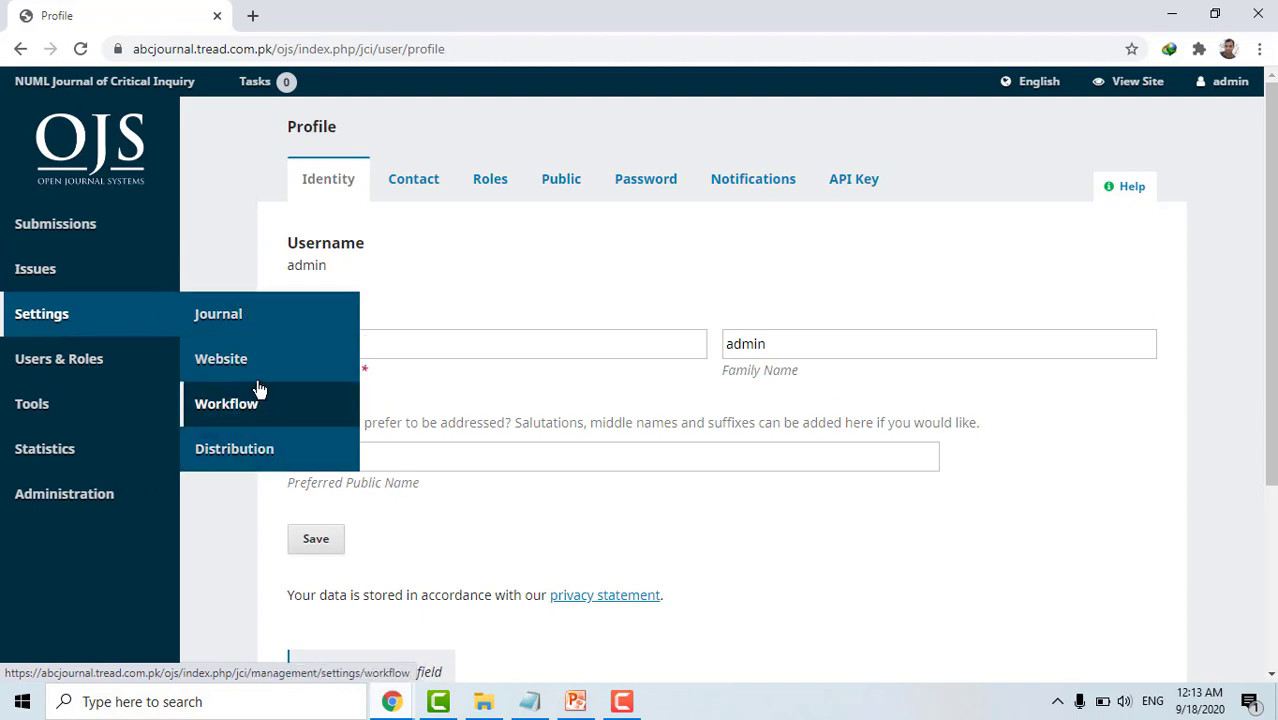
# - In Settings > Journal, enter NUML as the Publisher
pyautogui.click(240, 330)
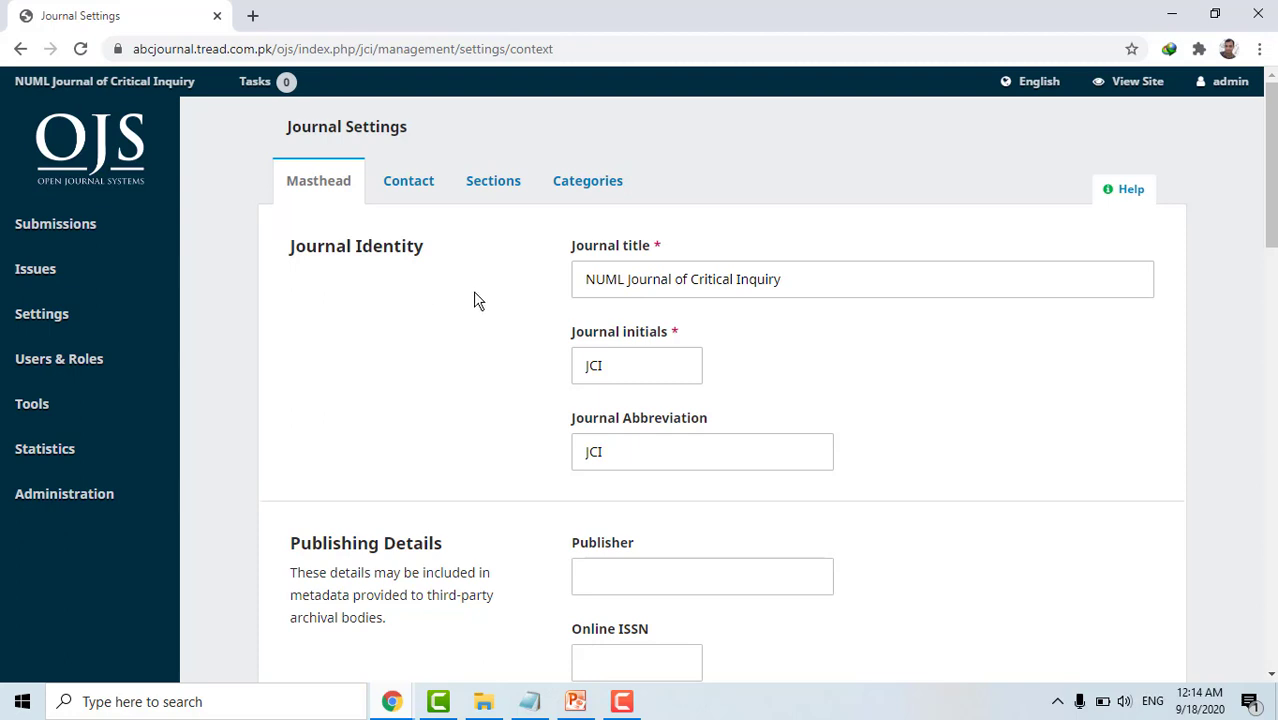
pyautogui.click(822, 280)
pyautogui.scroll(-2, 682, 389)
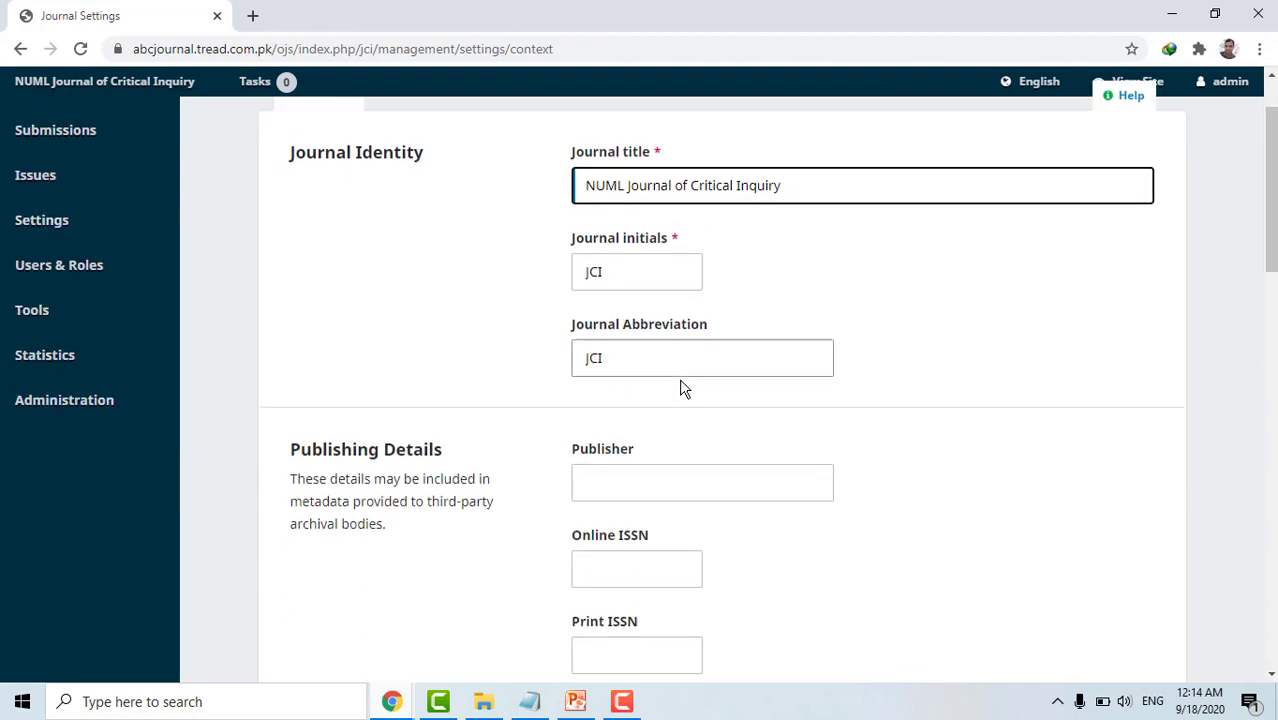
pyautogui.click(680, 390)
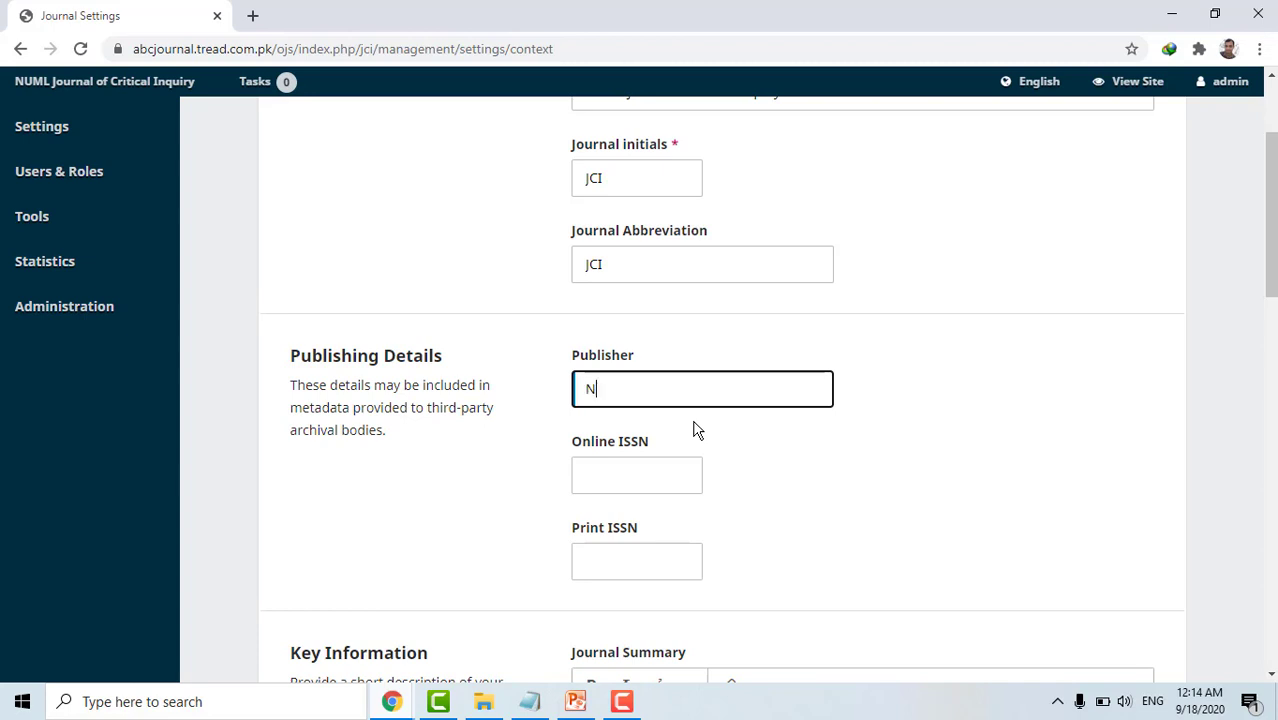
pyautogui.press('Tab')
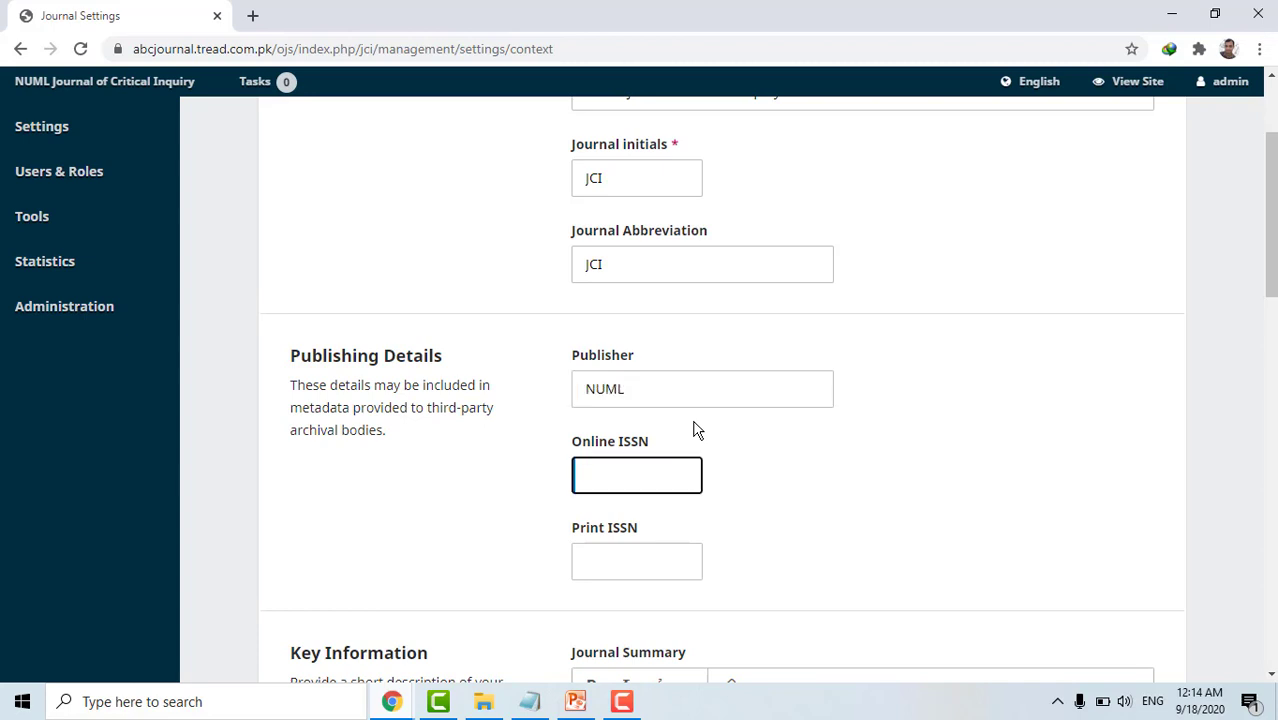
# - Select the online ISSN 2222-5706 on the NUML journal web page
pyautogui.click(391, 701)
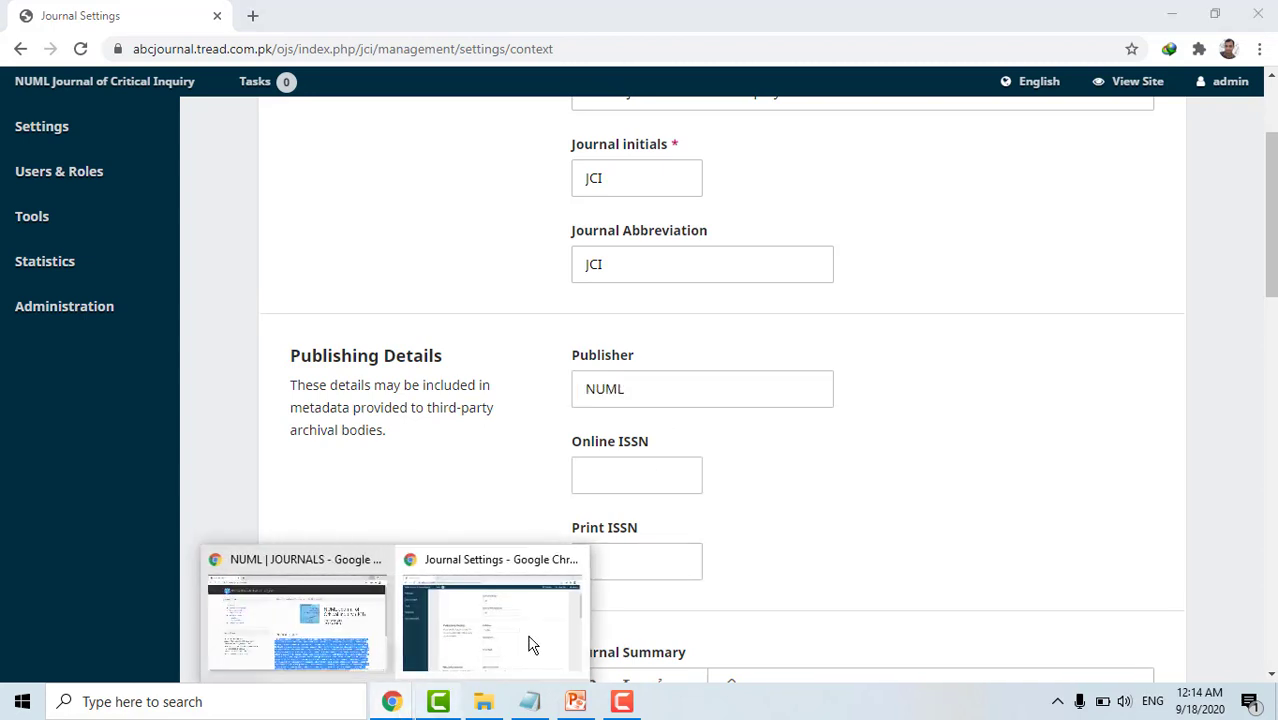
pyautogui.click(510, 633)
pyautogui.click(391, 701)
pyautogui.click(310, 617)
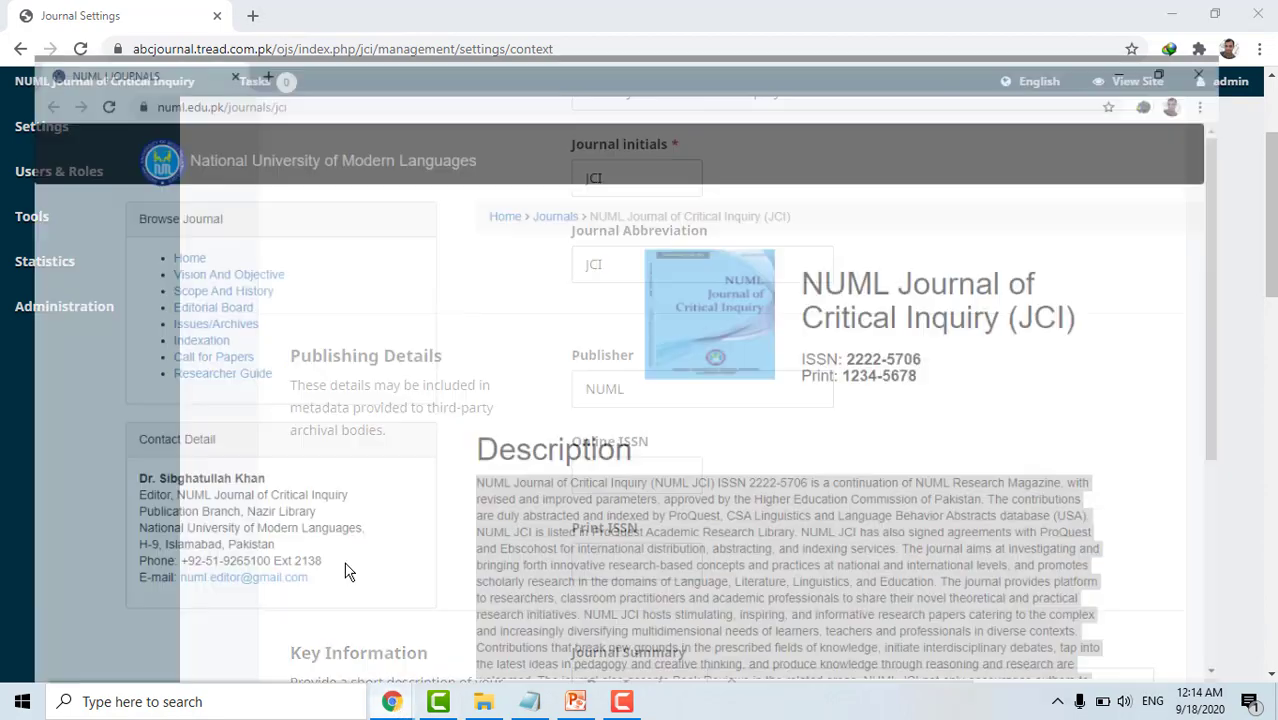
pyautogui.moveTo(876, 323); pyautogui.dragTo(964, 328)
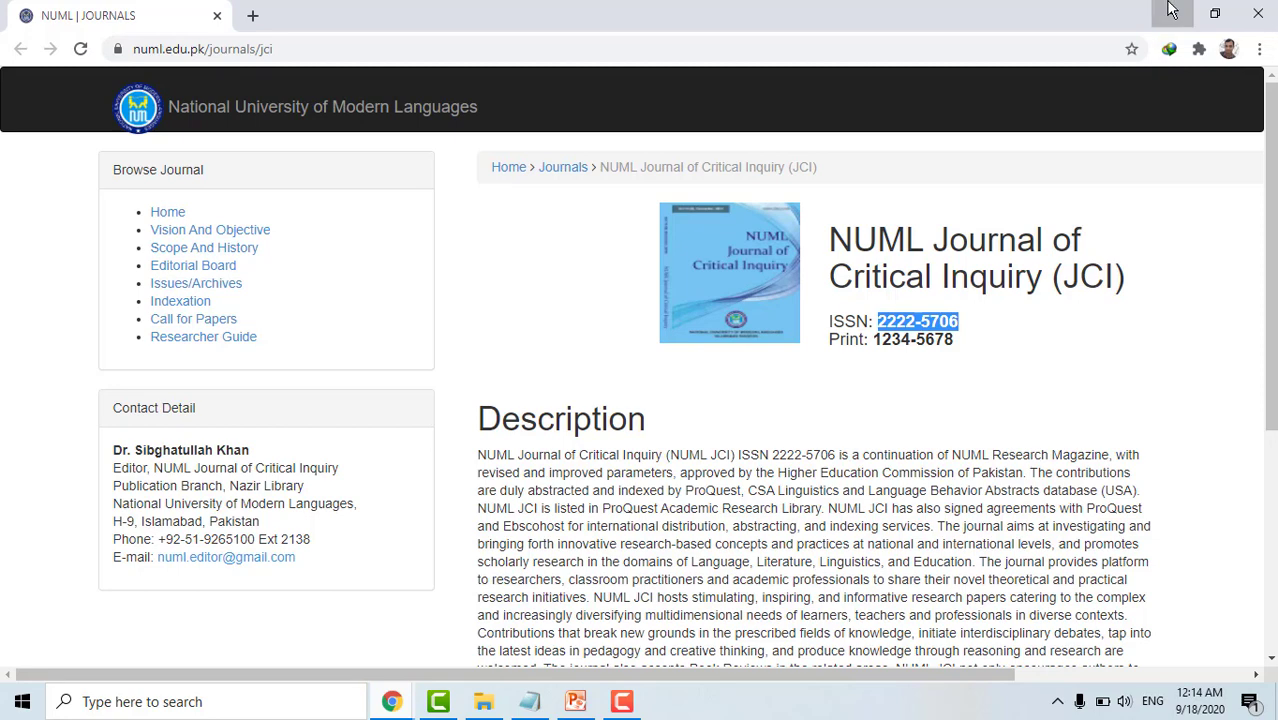
pyautogui.click(1172, 10)
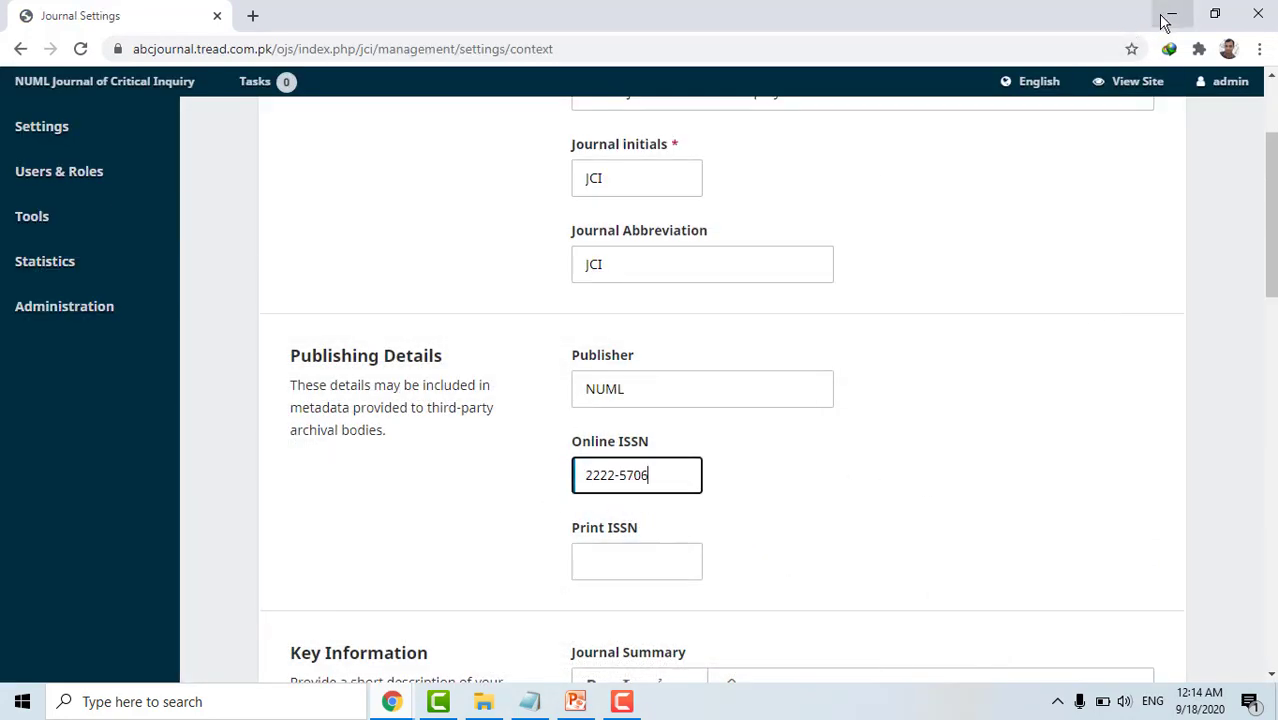
pyautogui.click(1172, 15)
pyautogui.click(1256, 12)
# - Copy the print ISSN 1234-5678 from the NUML site into the Print ISSN field
pyautogui.moveTo(391, 701)
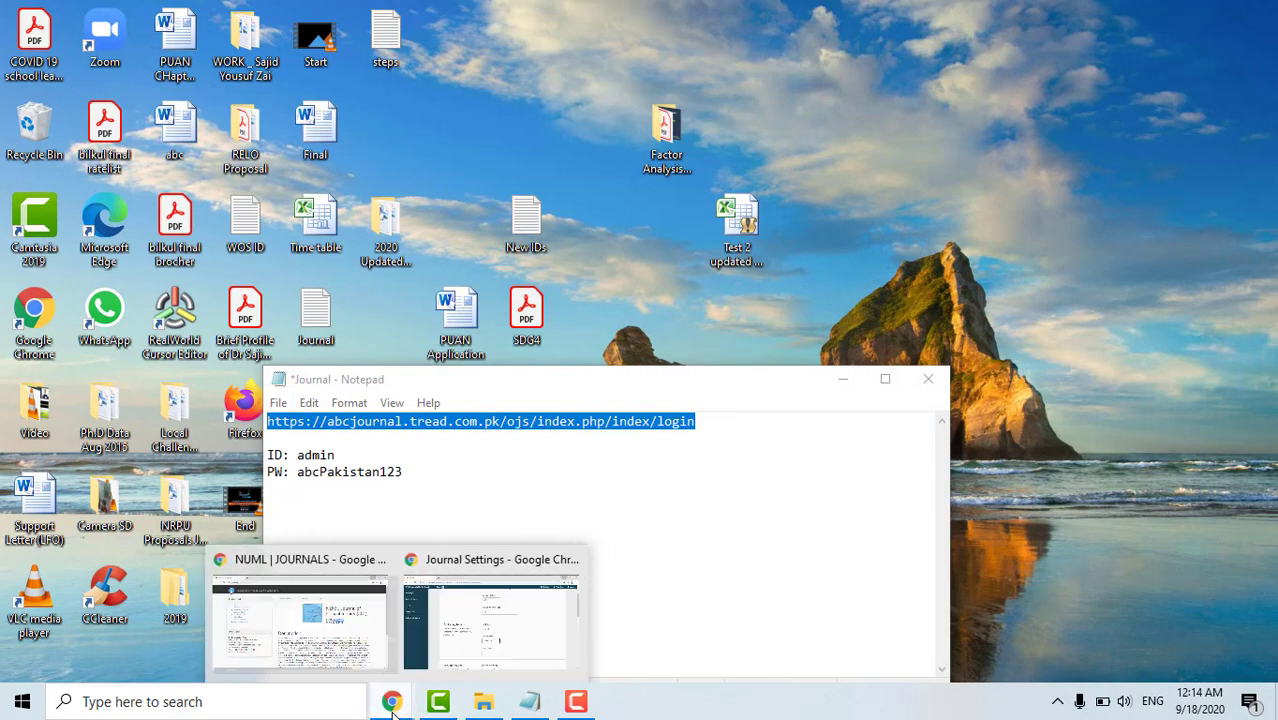
pyautogui.click(305, 625)
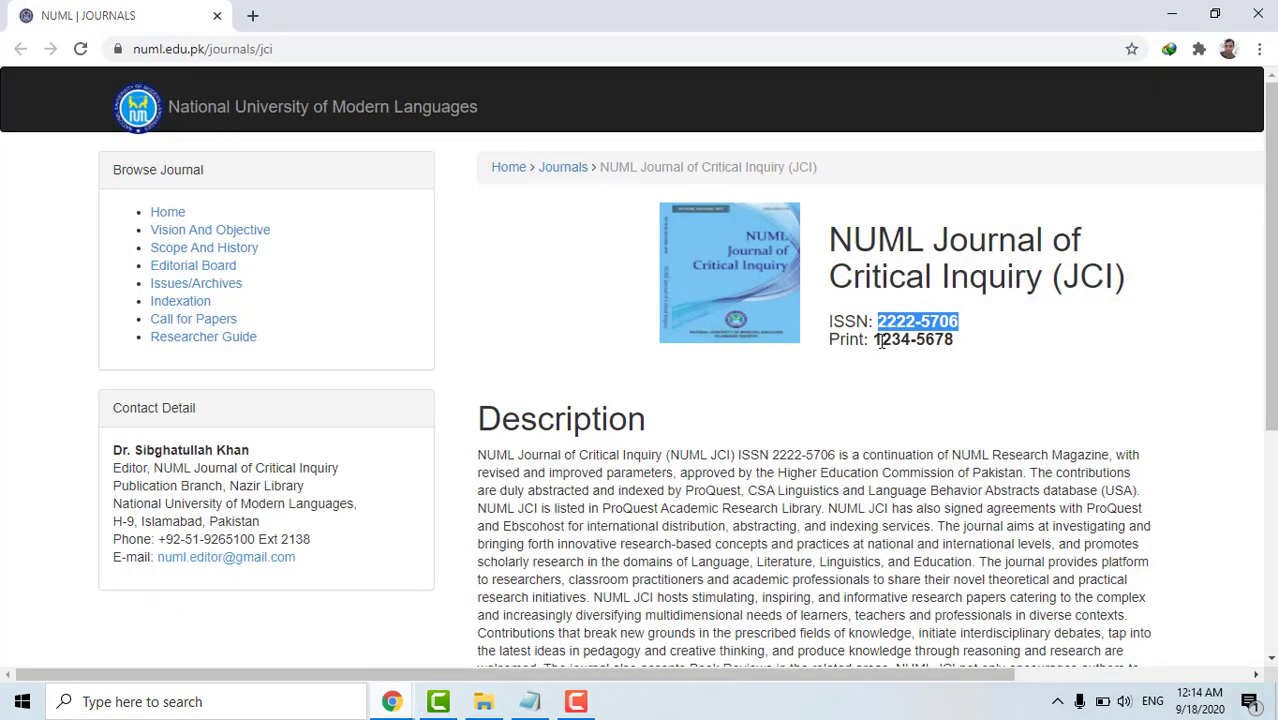
pyautogui.moveTo(880, 341); pyautogui.dragTo(958, 342)
pyautogui.moveTo(875, 341); pyautogui.dragTo(964, 345)
pyautogui.hotkey('ctrl', 'c')
pyautogui.click(1172, 14)
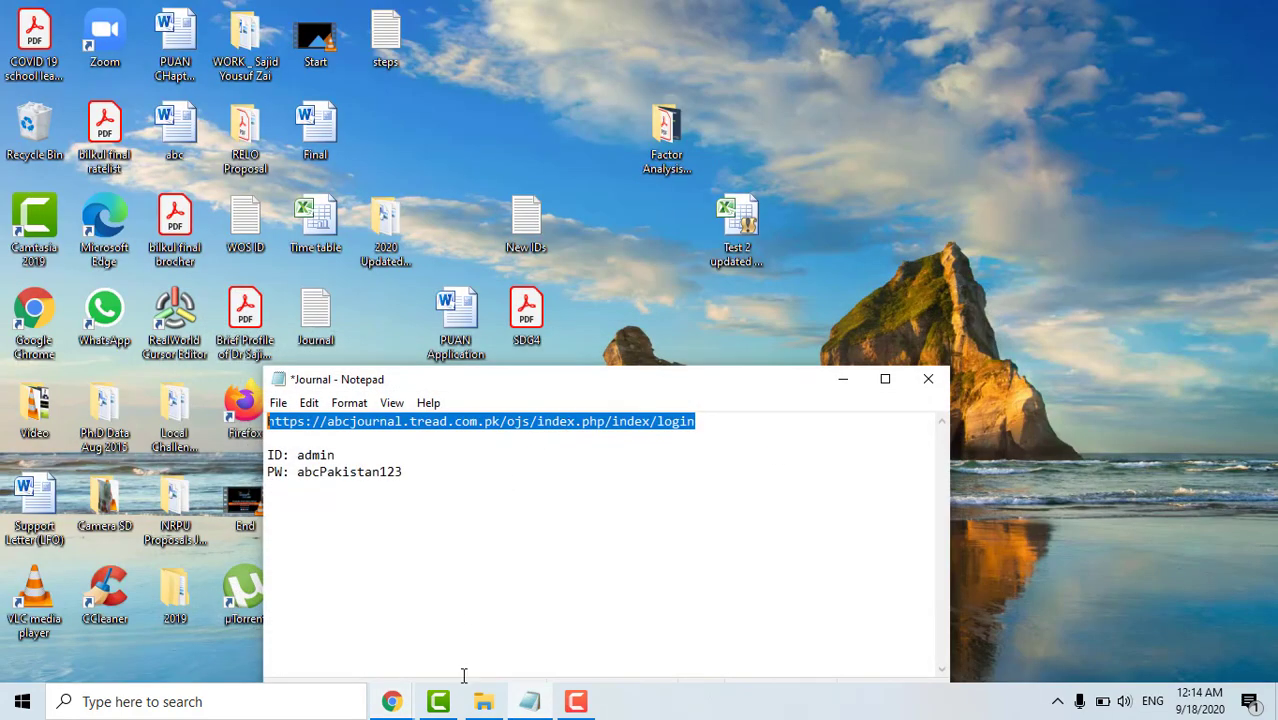
pyautogui.moveTo(391, 701)
pyautogui.click(445, 600)
pyautogui.click(622, 562)
pyautogui.hotkey('ctrl', 'v')
pyautogui.scroll(-3, 608, 545)
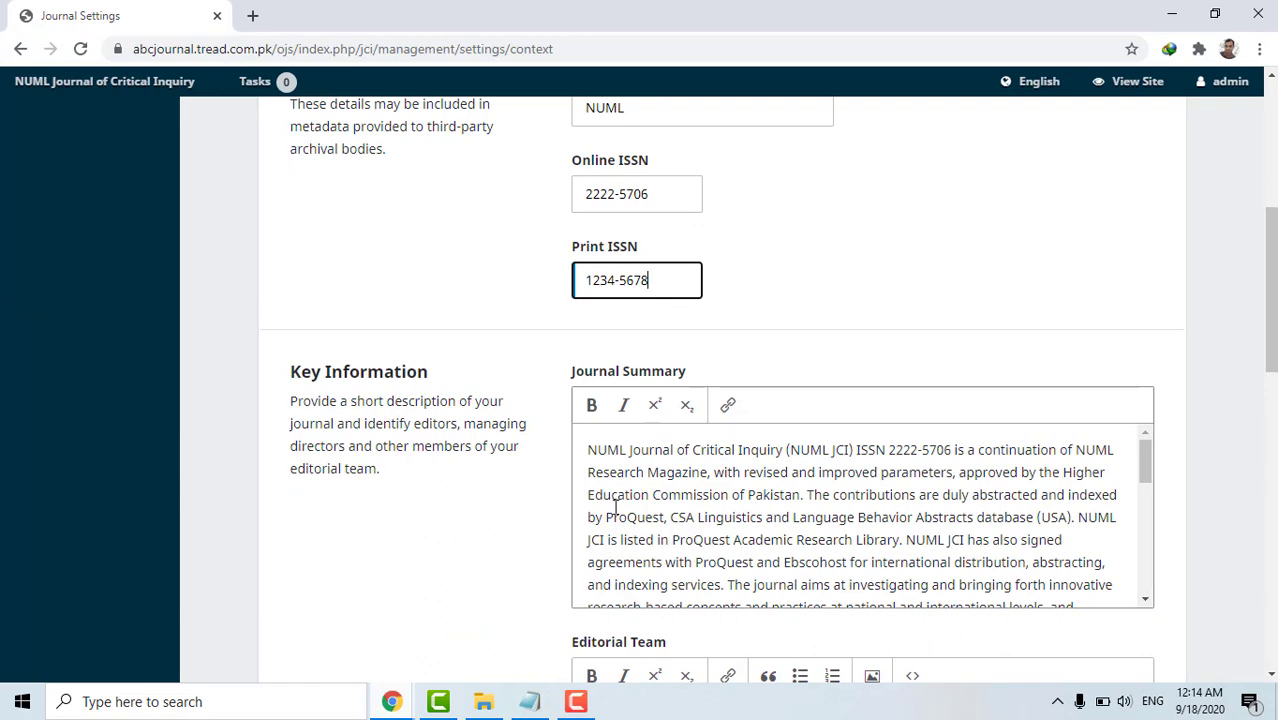
pyautogui.scroll(-5, 620, 508)
pyautogui.scroll(-3, 733, 522)
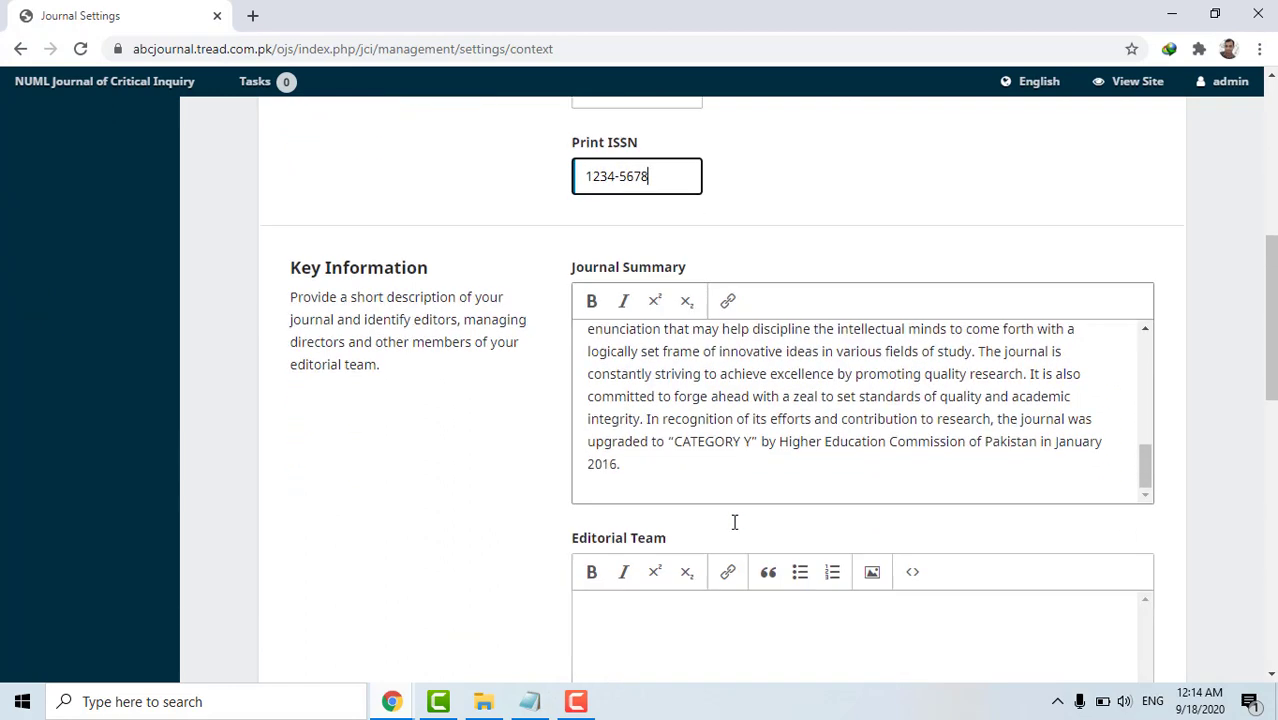
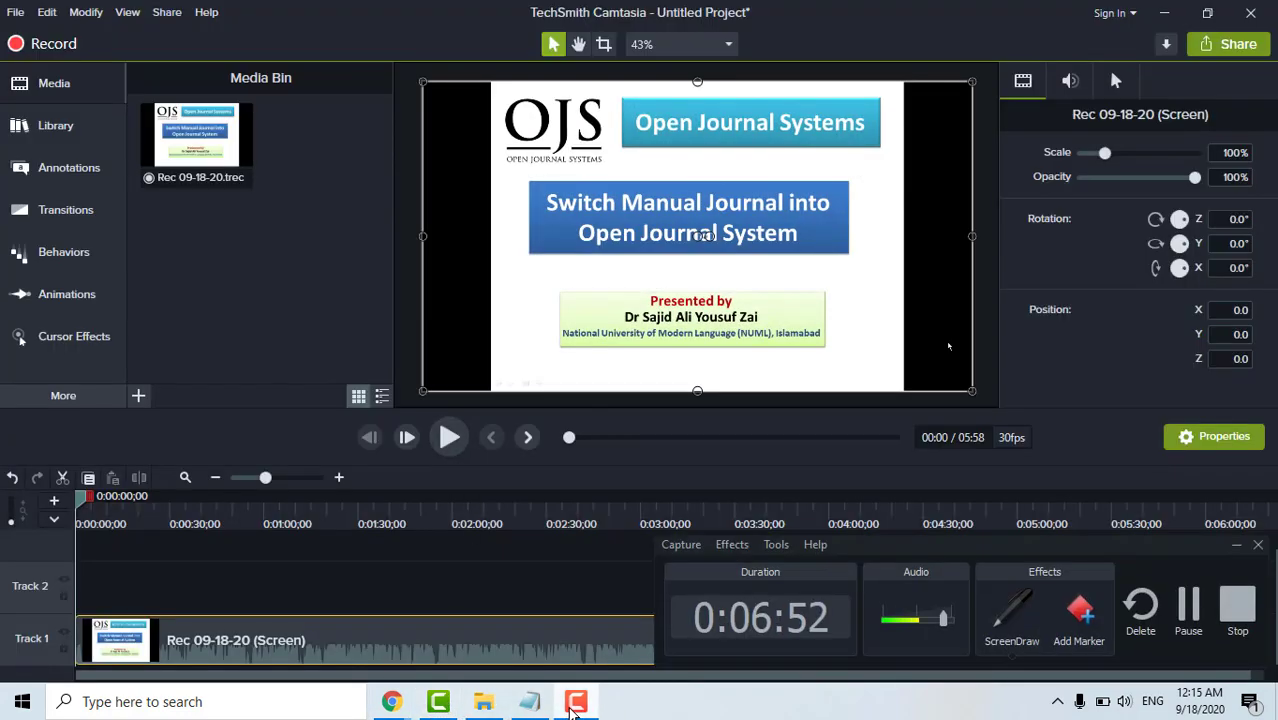
# - Paste the editorial team list into the Editorial Team field
pyautogui.moveTo(398, 706)
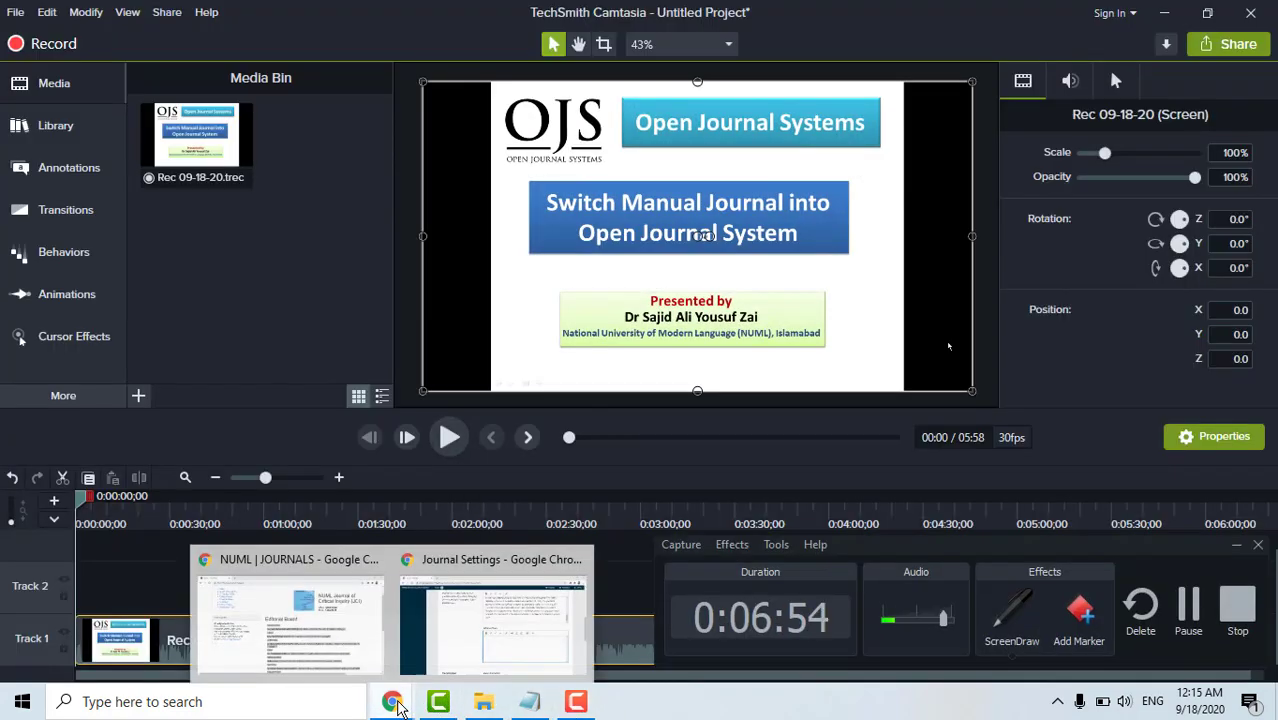
pyautogui.click(452, 648)
pyautogui.hotkey('ctrl', 'v')
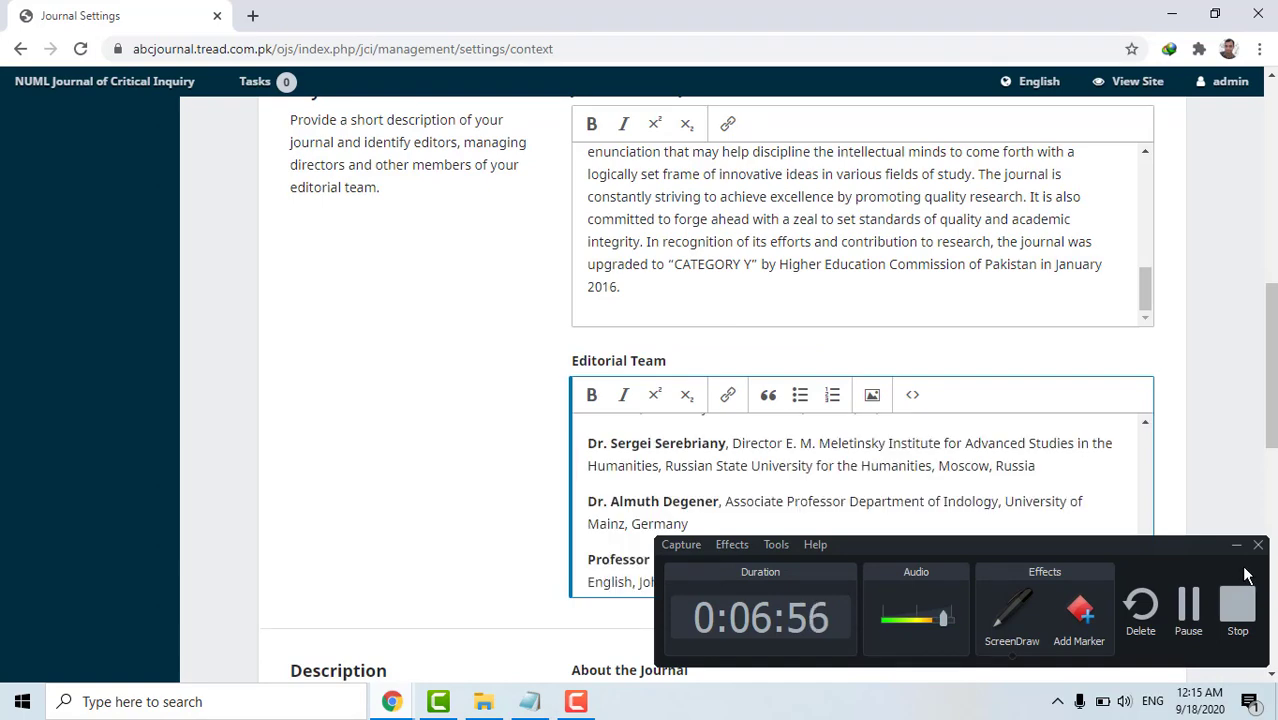
pyautogui.click(1236, 544)
pyautogui.scroll(-1, 950, 480)
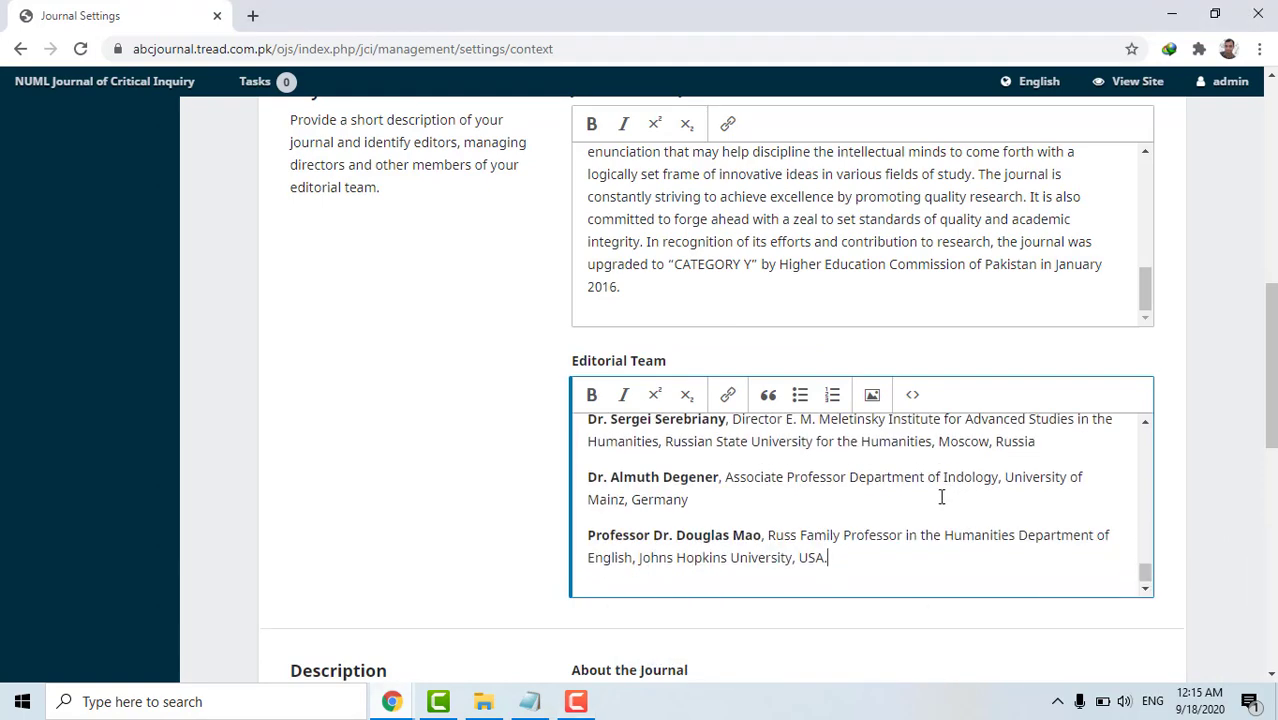
pyautogui.scroll(-3, 605, 450)
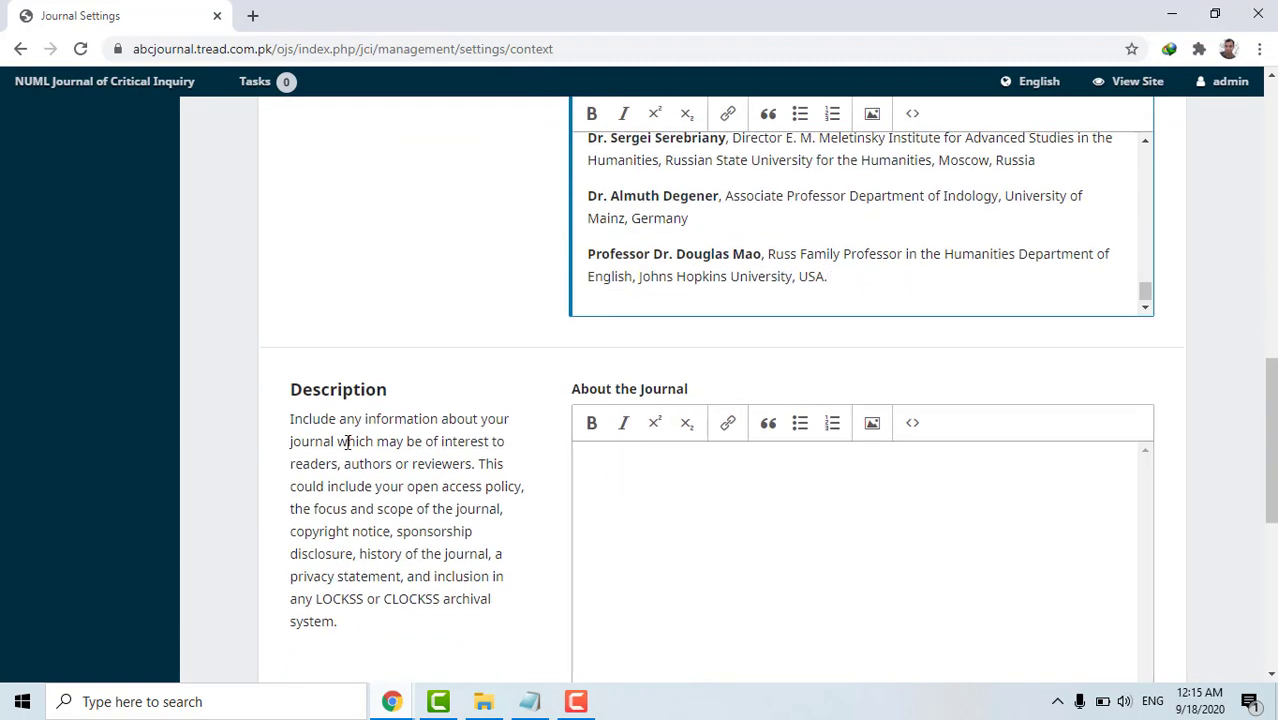
# - Copy the Vision and Objective text from the NUML site into About the Journal
pyautogui.click(672, 499)
pyautogui.moveTo(560, 693)
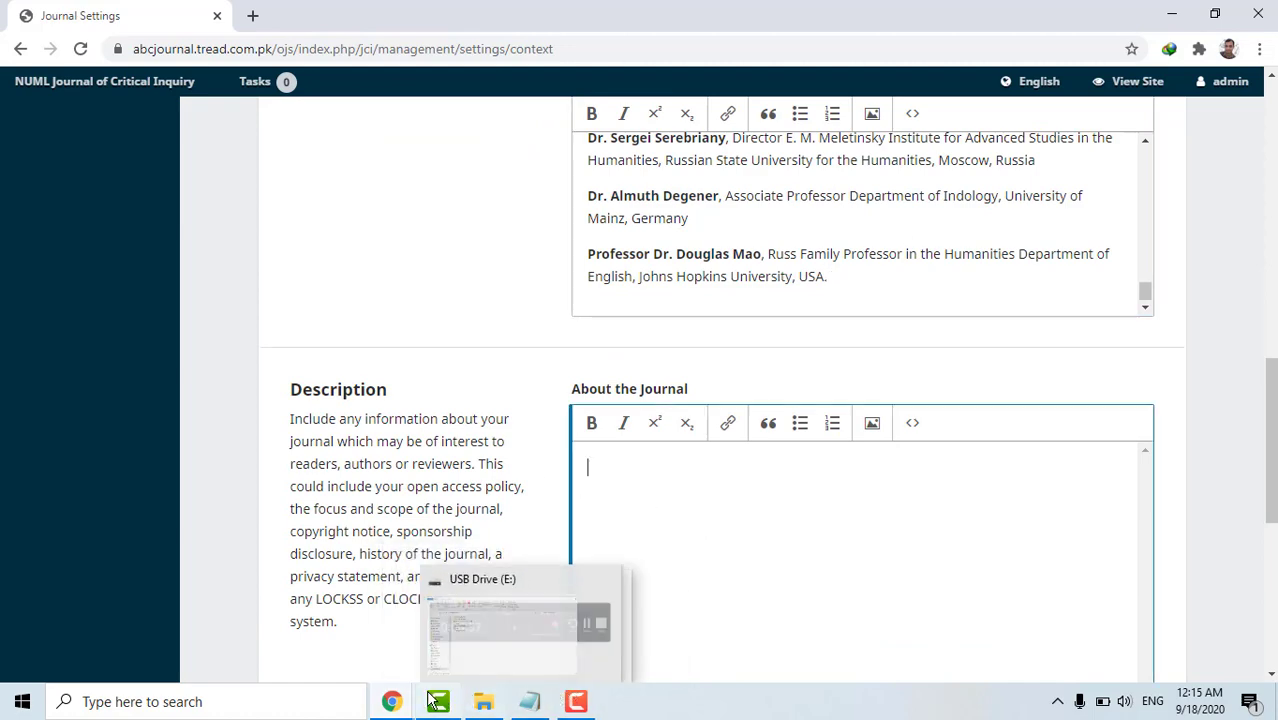
pyautogui.moveTo(391, 700)
pyautogui.click(323, 593)
pyautogui.scroll(2, 290, 520)
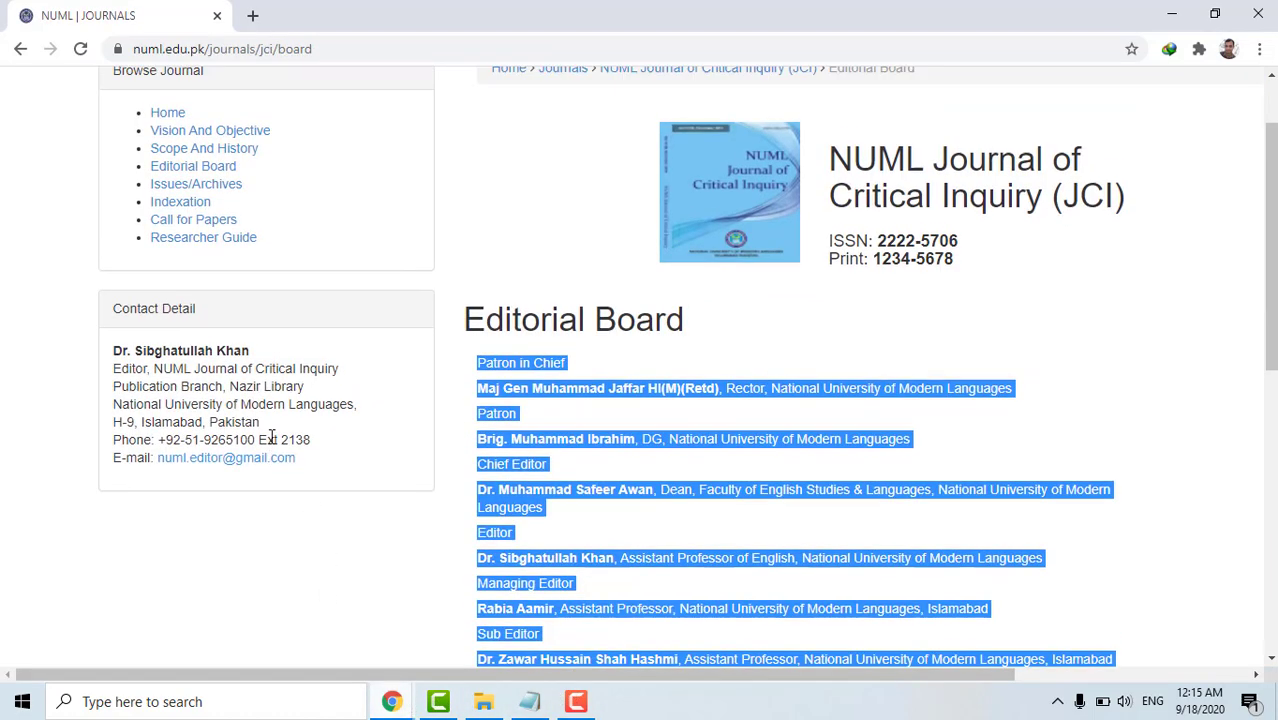
pyautogui.click(167, 214)
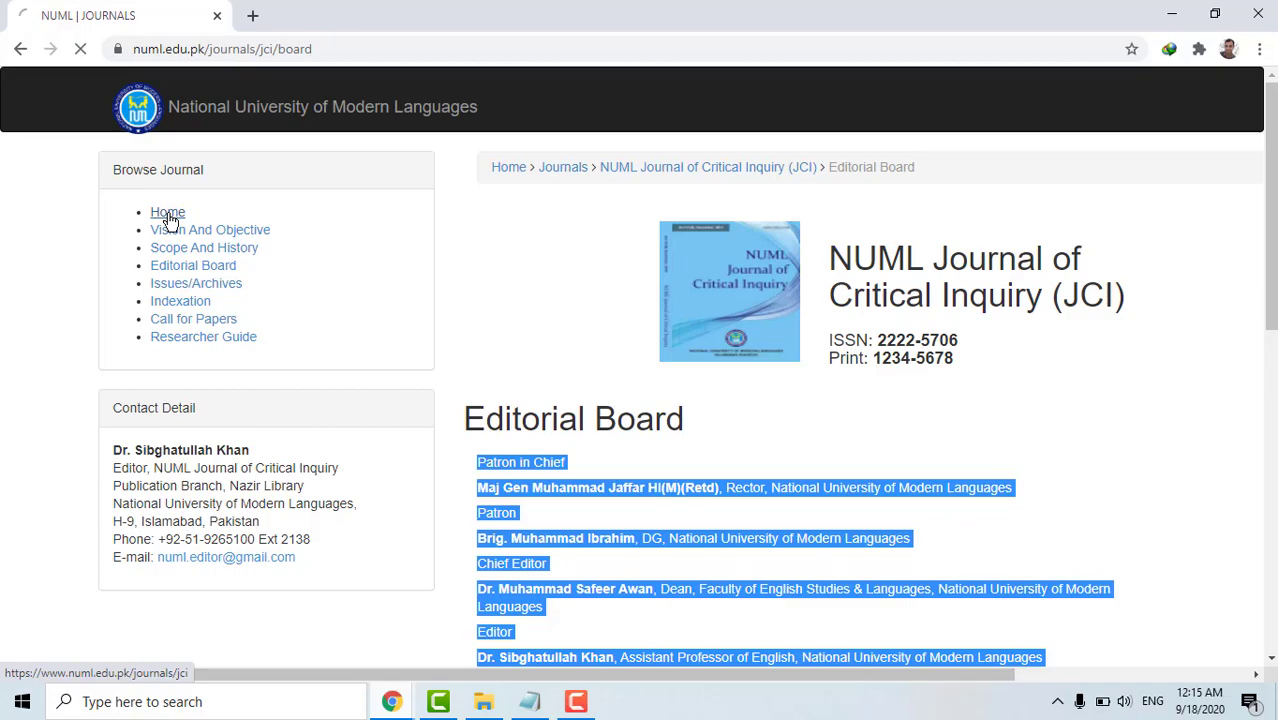
pyautogui.scroll(-3, 507, 366)
pyautogui.scroll(3, 507, 366)
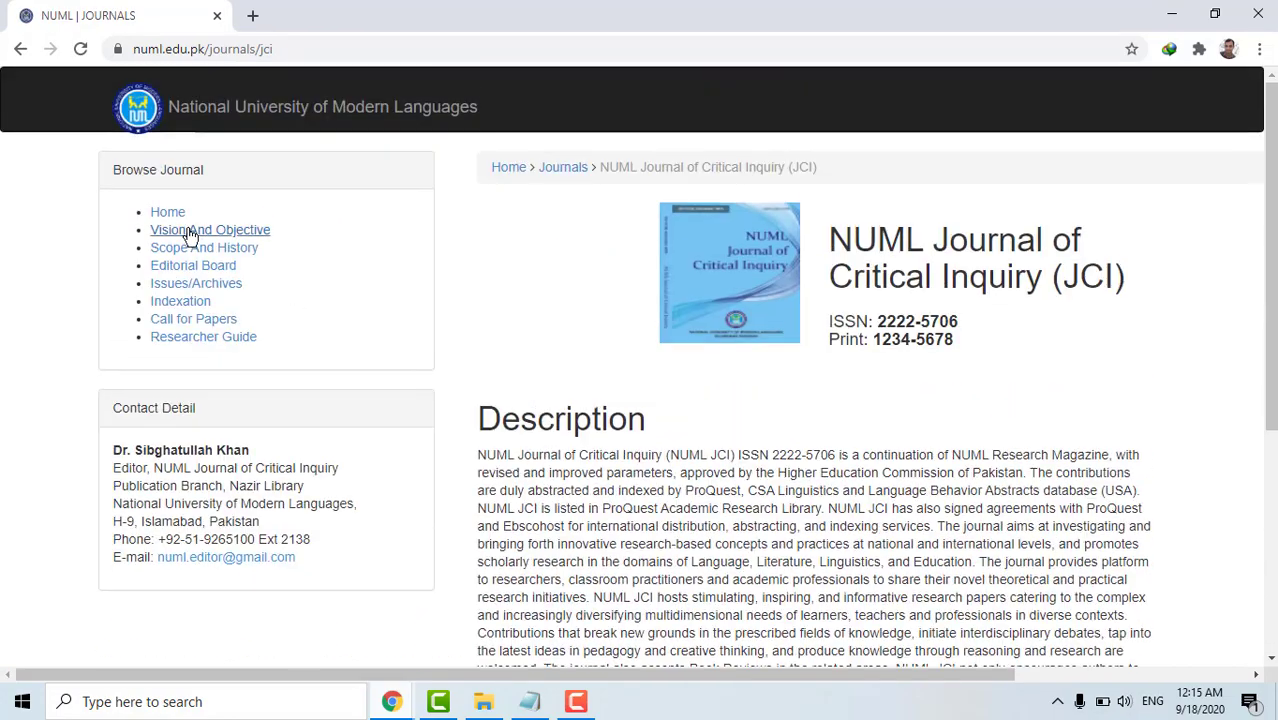
pyautogui.click(188, 228)
pyautogui.scroll(-2, 588, 386)
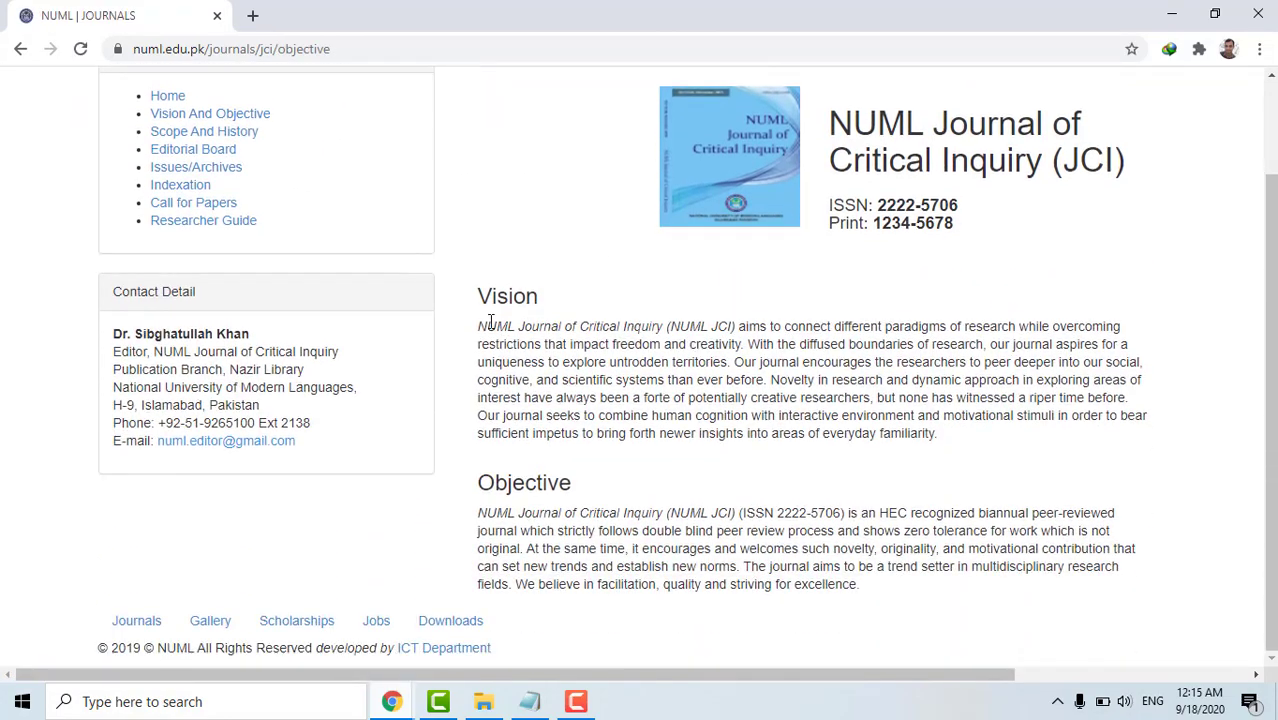
pyautogui.moveTo(481, 294); pyautogui.dragTo(913, 590)
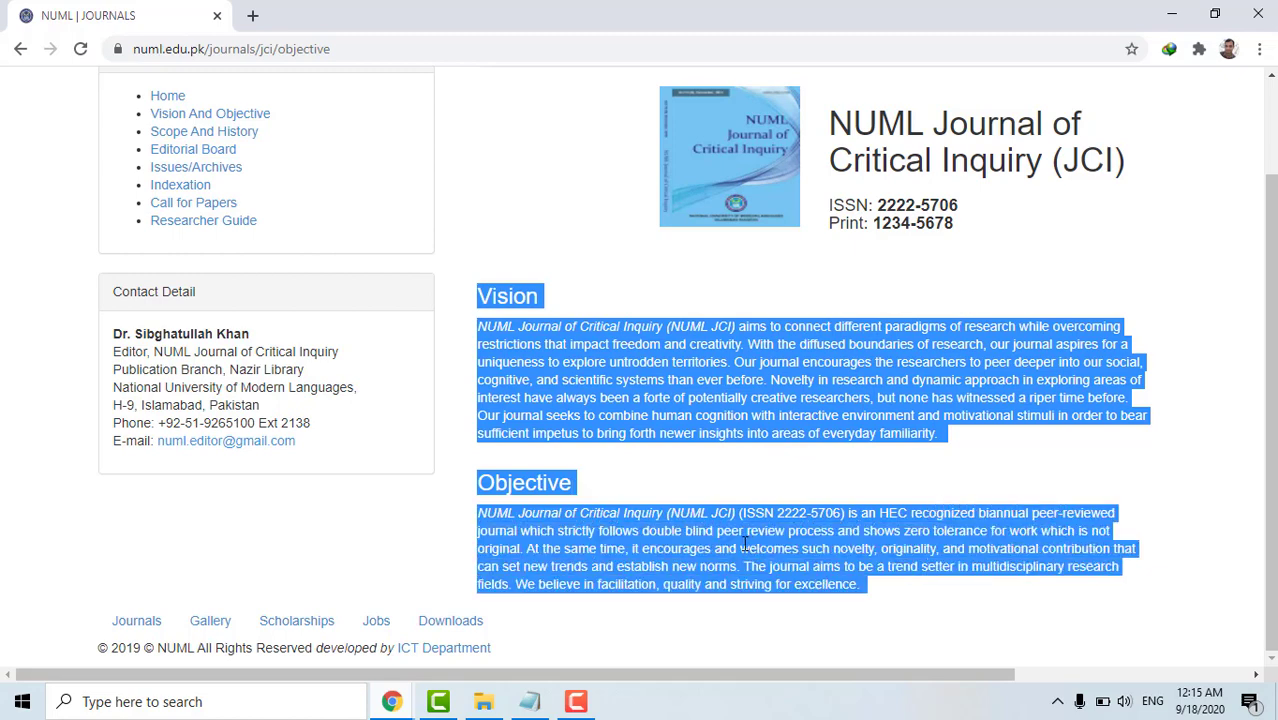
pyautogui.moveTo(405, 708)
pyautogui.click(533, 607)
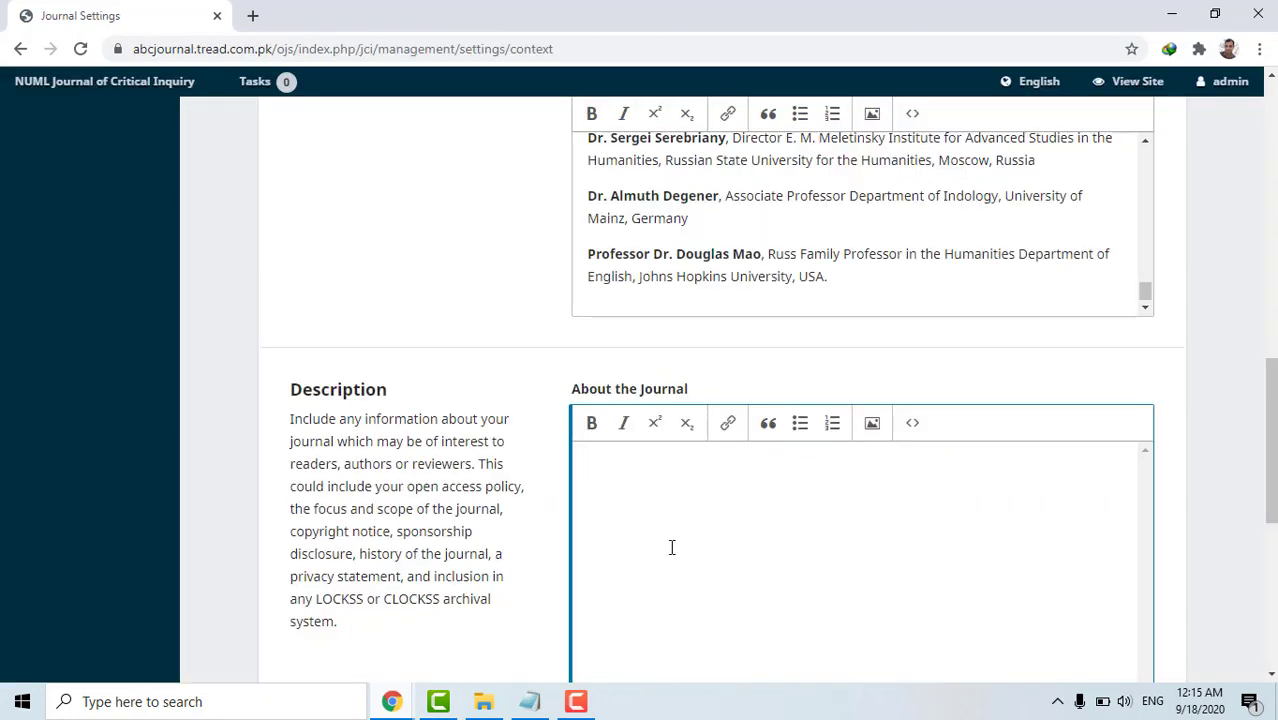
pyautogui.hotkey('ctrl', 'v')
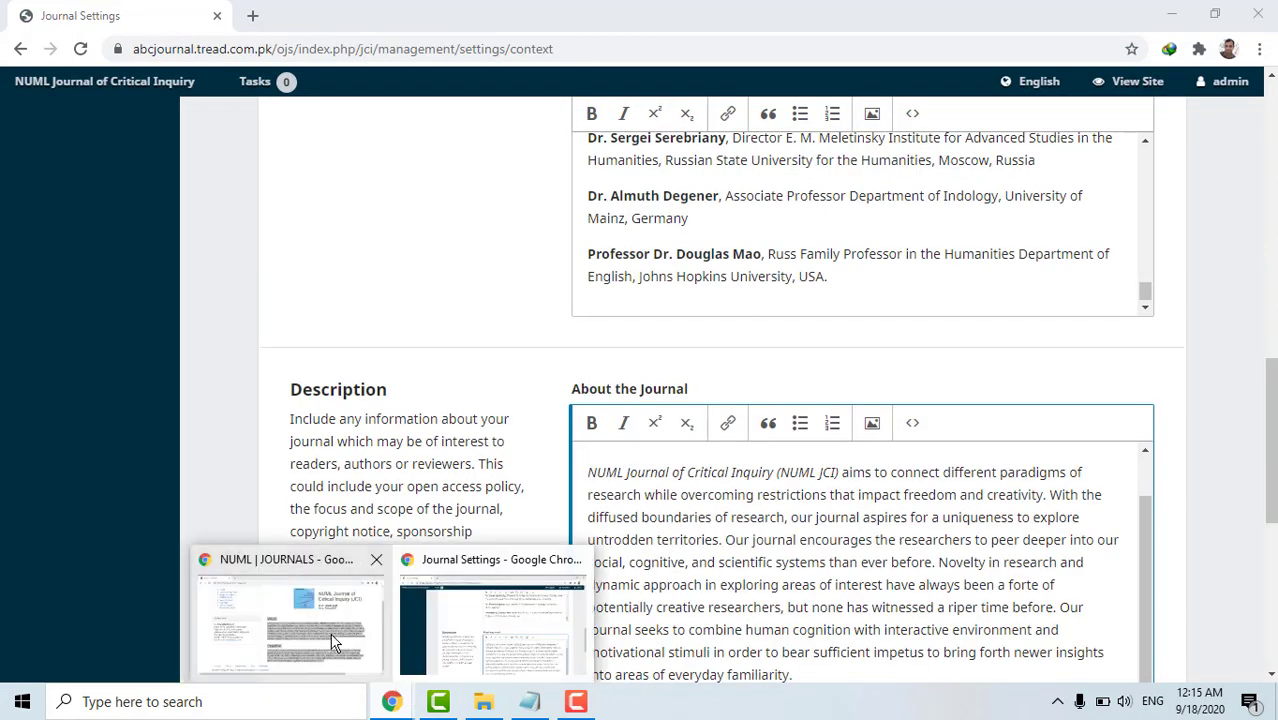
# - Copy the Scope and History sections from the NUML site onto a new line after the Objective text
pyautogui.click(335, 643)
pyautogui.click(214, 131)
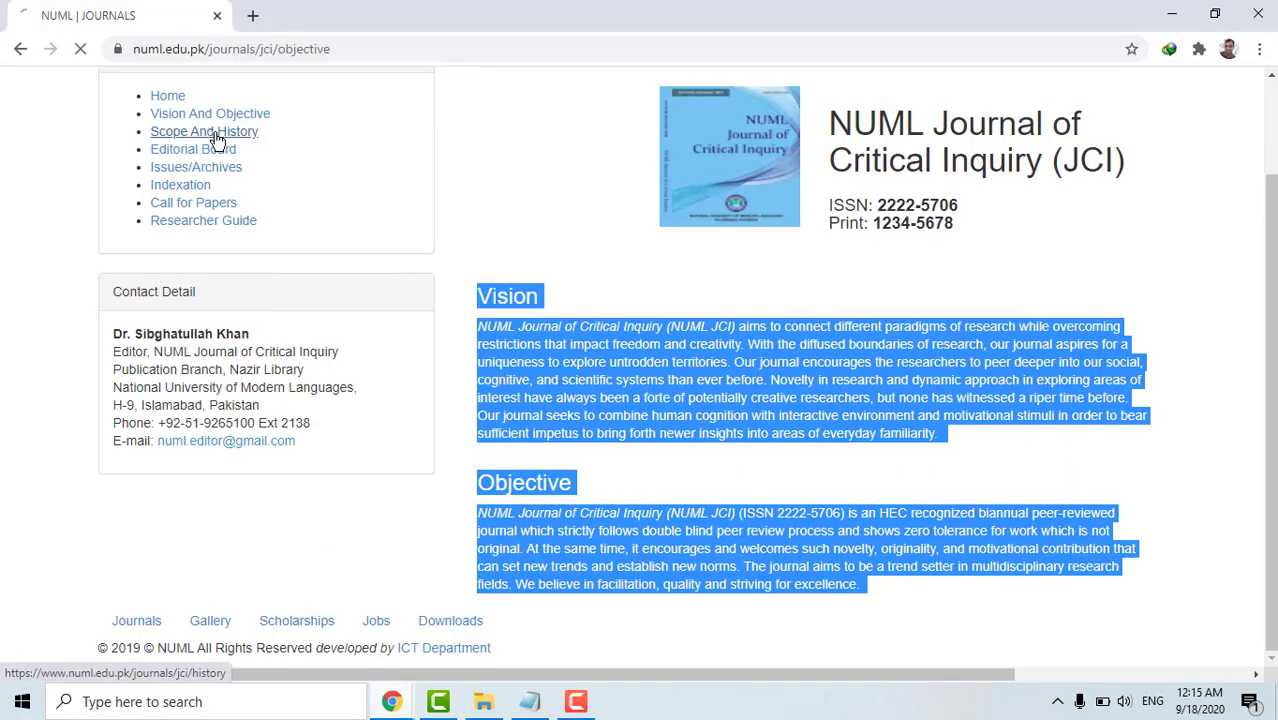
pyautogui.scroll(-2, 700, 415)
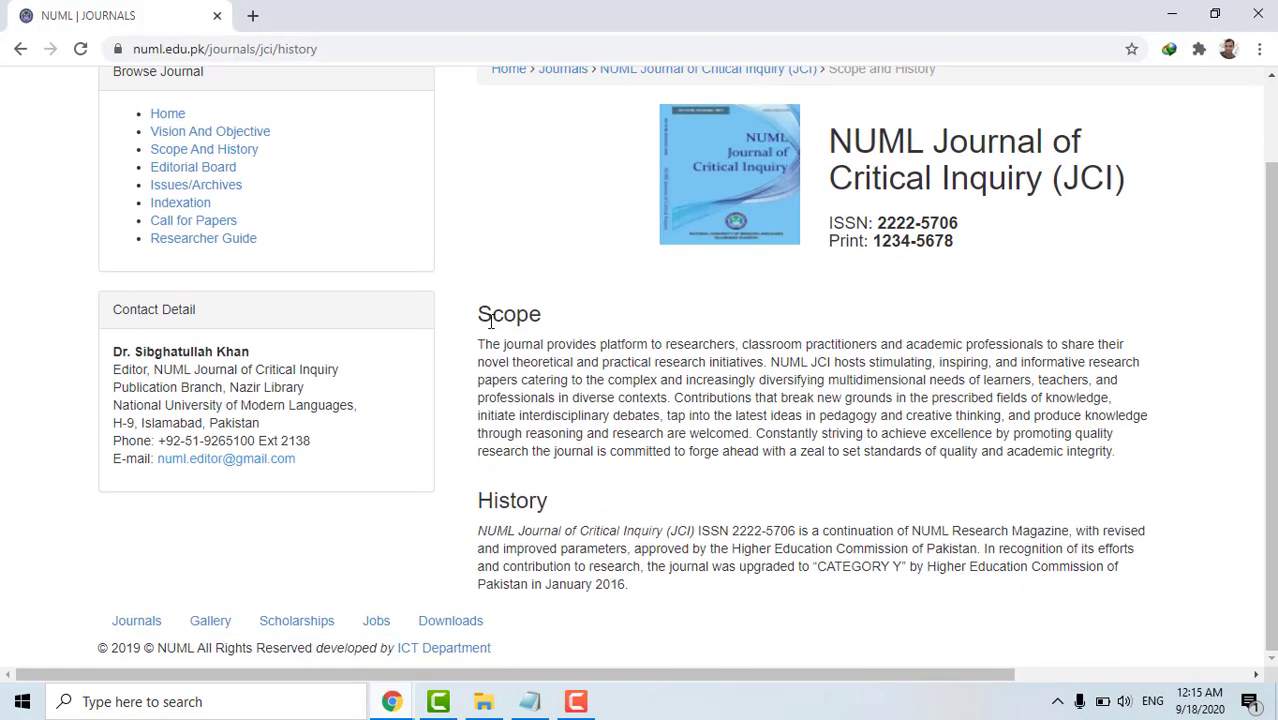
pyautogui.moveTo(474, 312); pyautogui.dragTo(1118, 570)
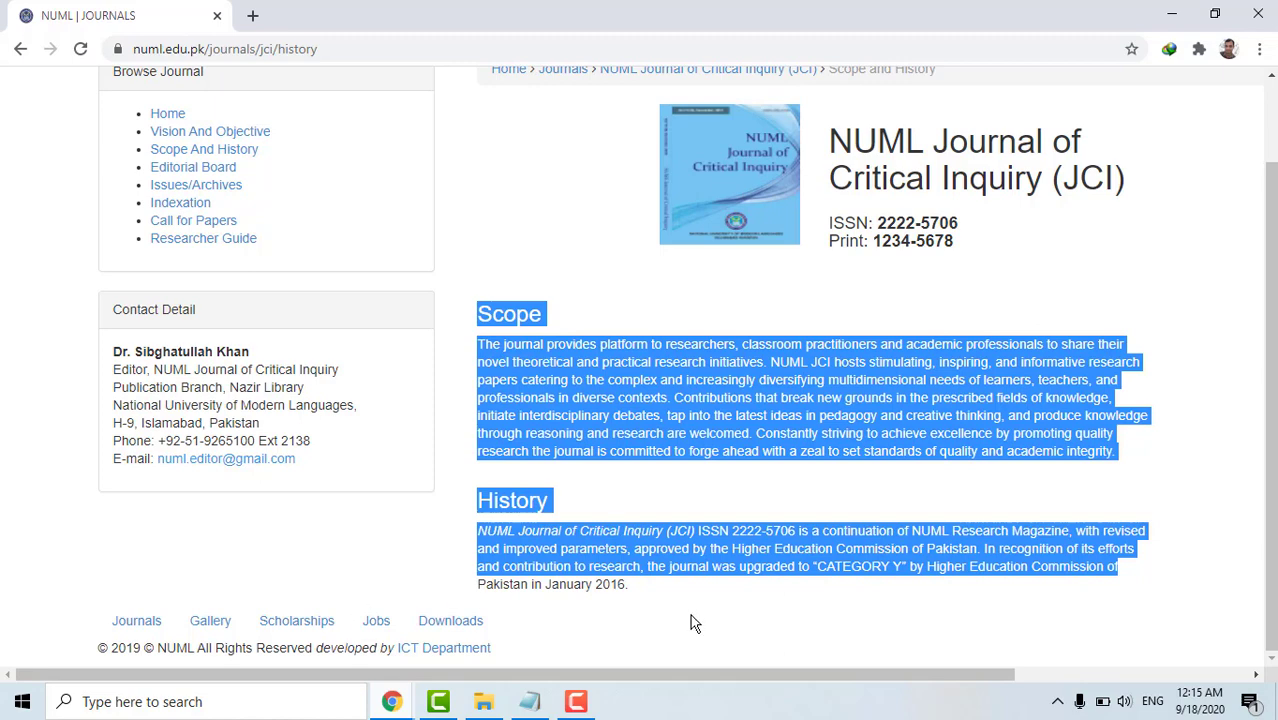
pyautogui.moveTo(690, 622); pyautogui.dragTo(651, 599)
pyautogui.click(510, 355)
pyautogui.moveTo(480, 313); pyautogui.dragTo(580, 600)
pyautogui.click(391, 701)
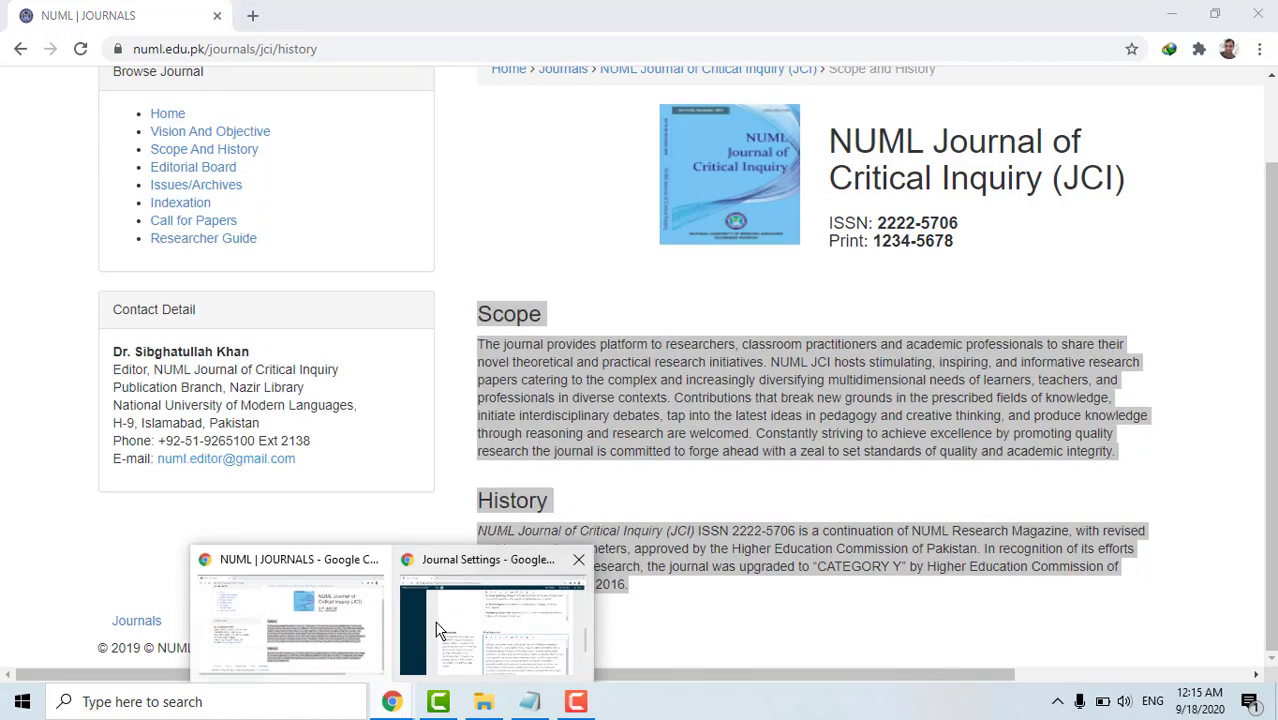
pyautogui.click(436, 622)
pyautogui.scroll(-5, 882, 598)
pyautogui.scroll(-4, 879, 587)
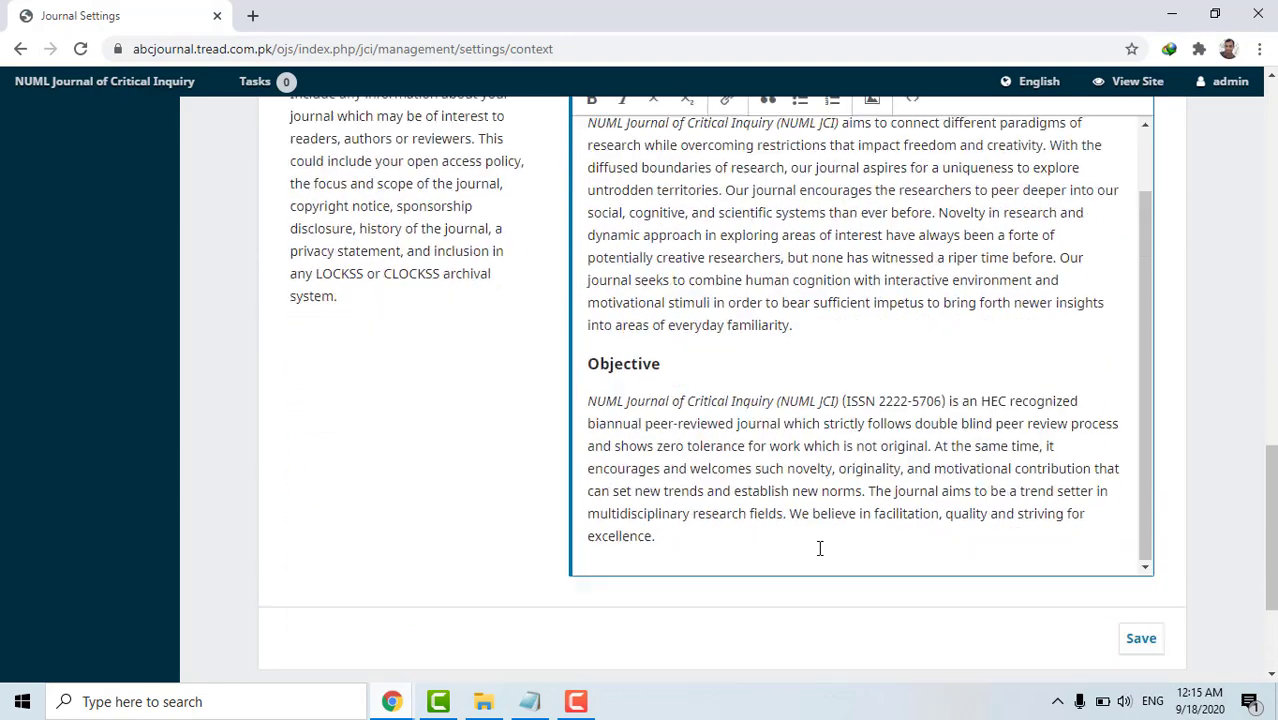
pyautogui.click(808, 350)
pyautogui.press('Return')
pyautogui.hotkey('ctrl', 'v')
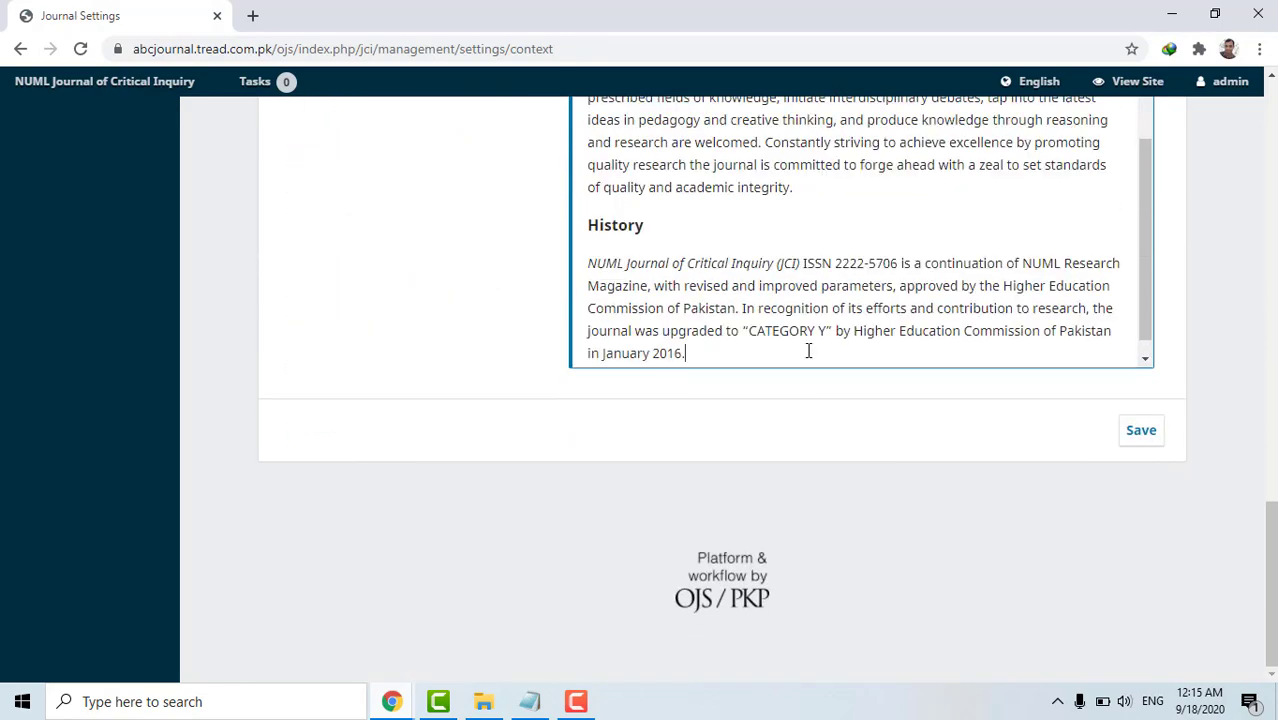
pyautogui.scroll(10, 1077, 330)
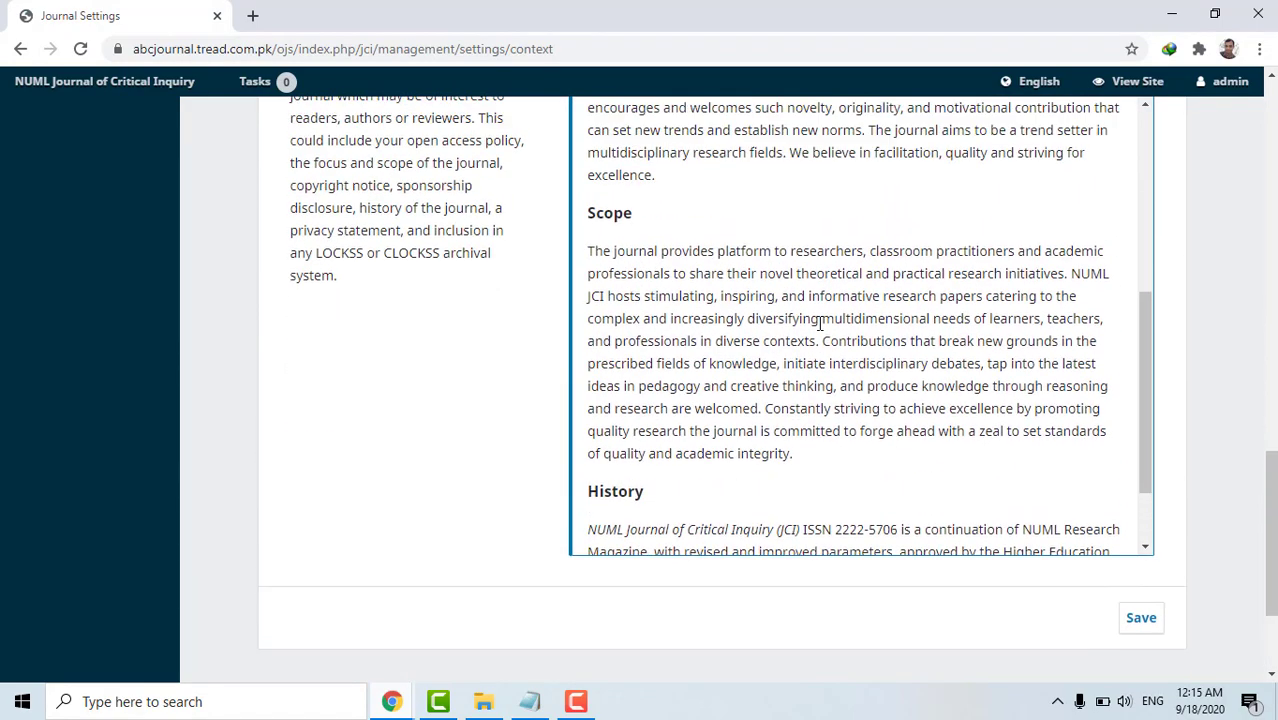
pyautogui.scroll(10, 760, 360)
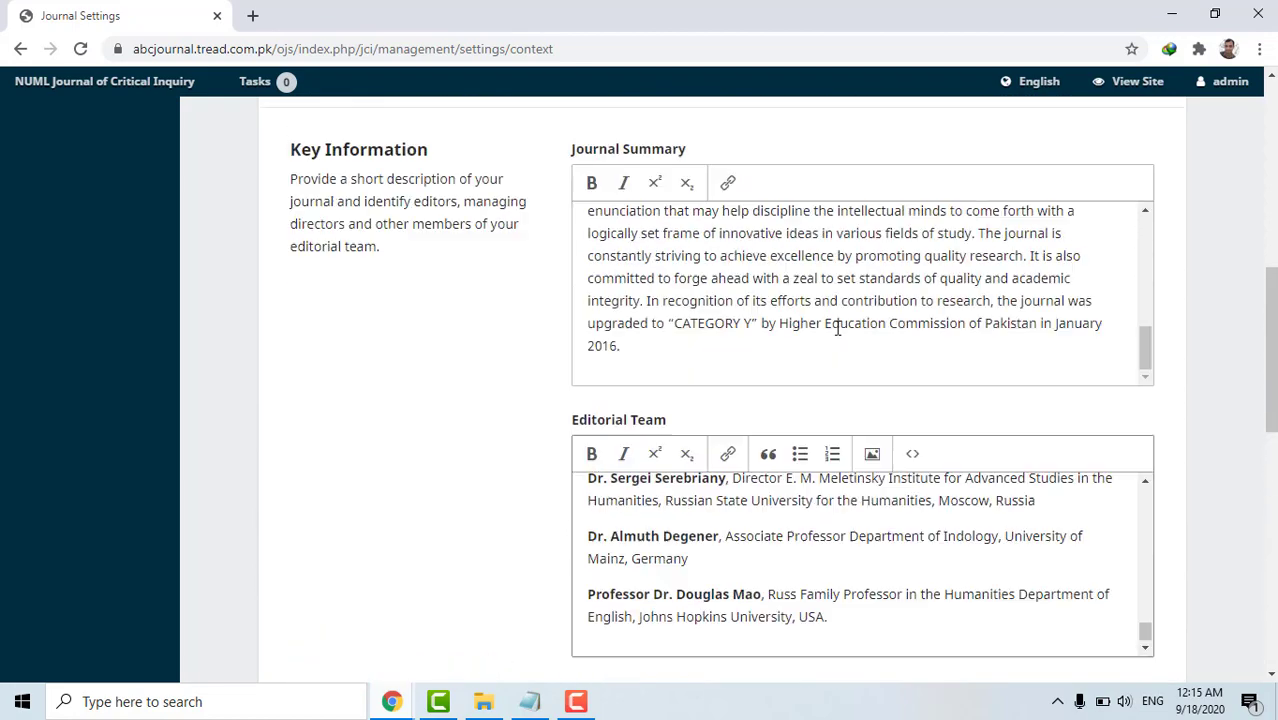
pyautogui.scroll(-1, 694, 378)
pyautogui.scroll(5, 694, 378)
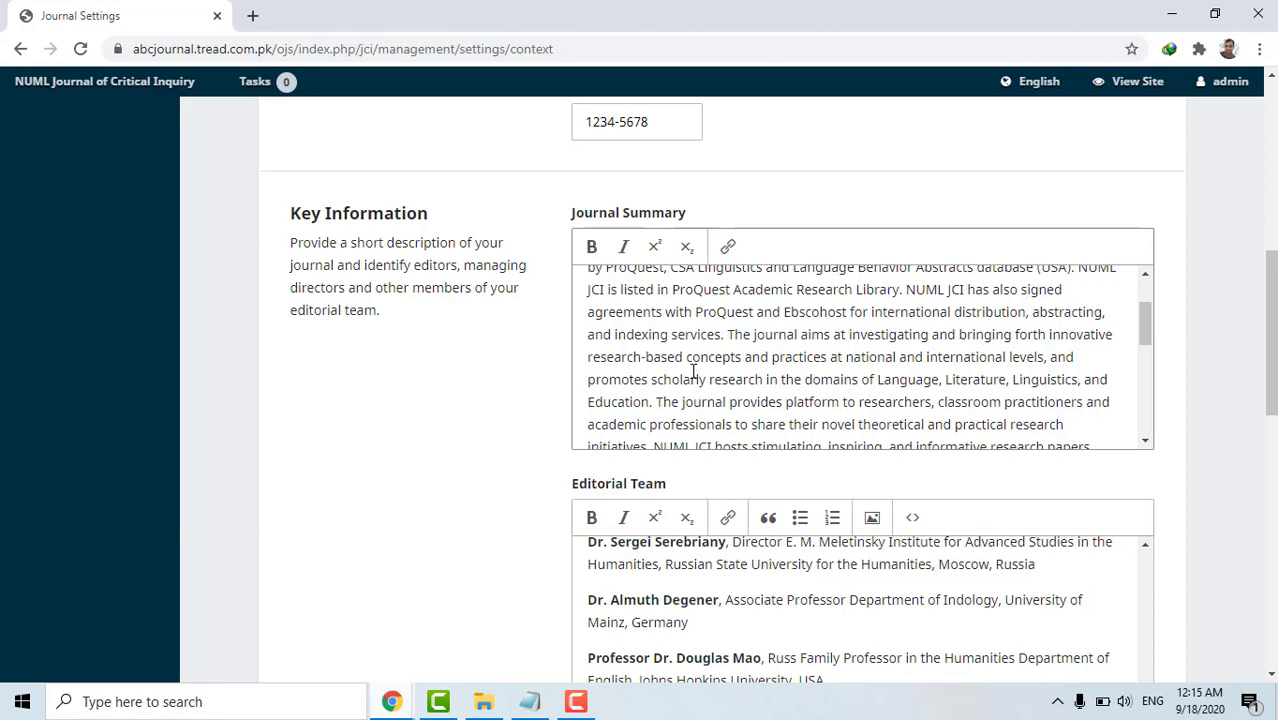
pyautogui.scroll(-8, 665, 571)
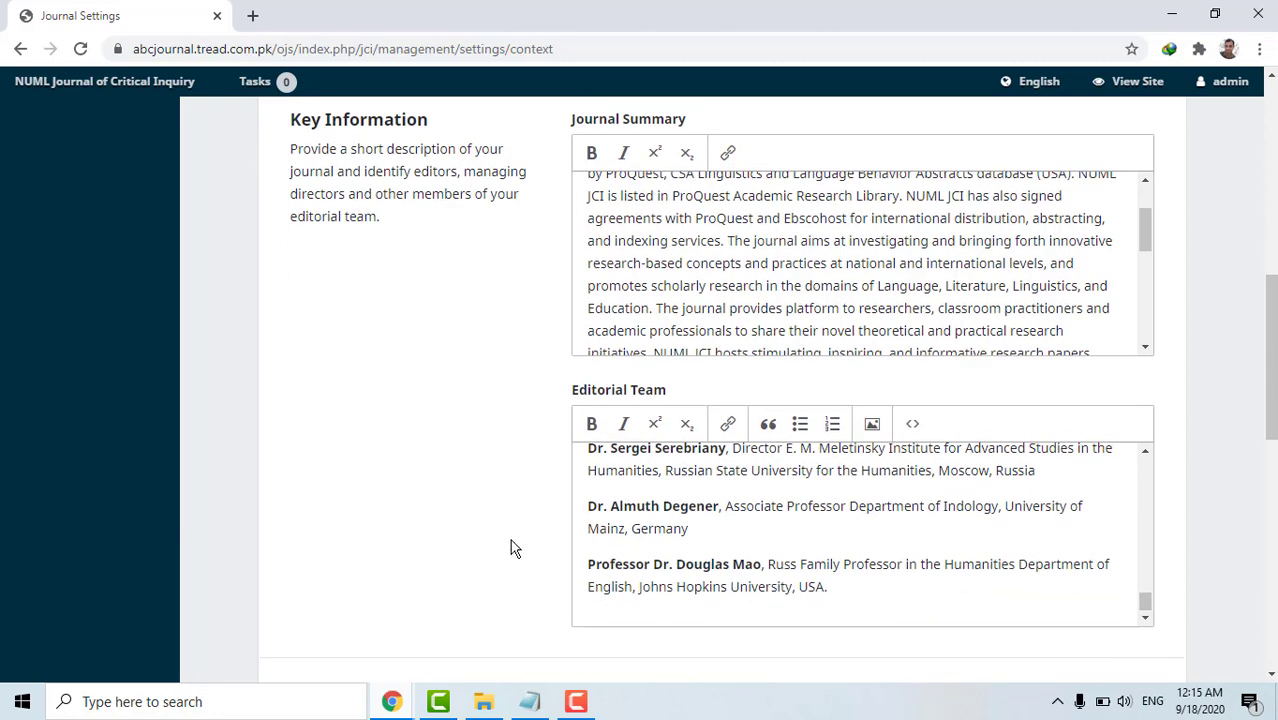
pyautogui.scroll(10, 694, 376)
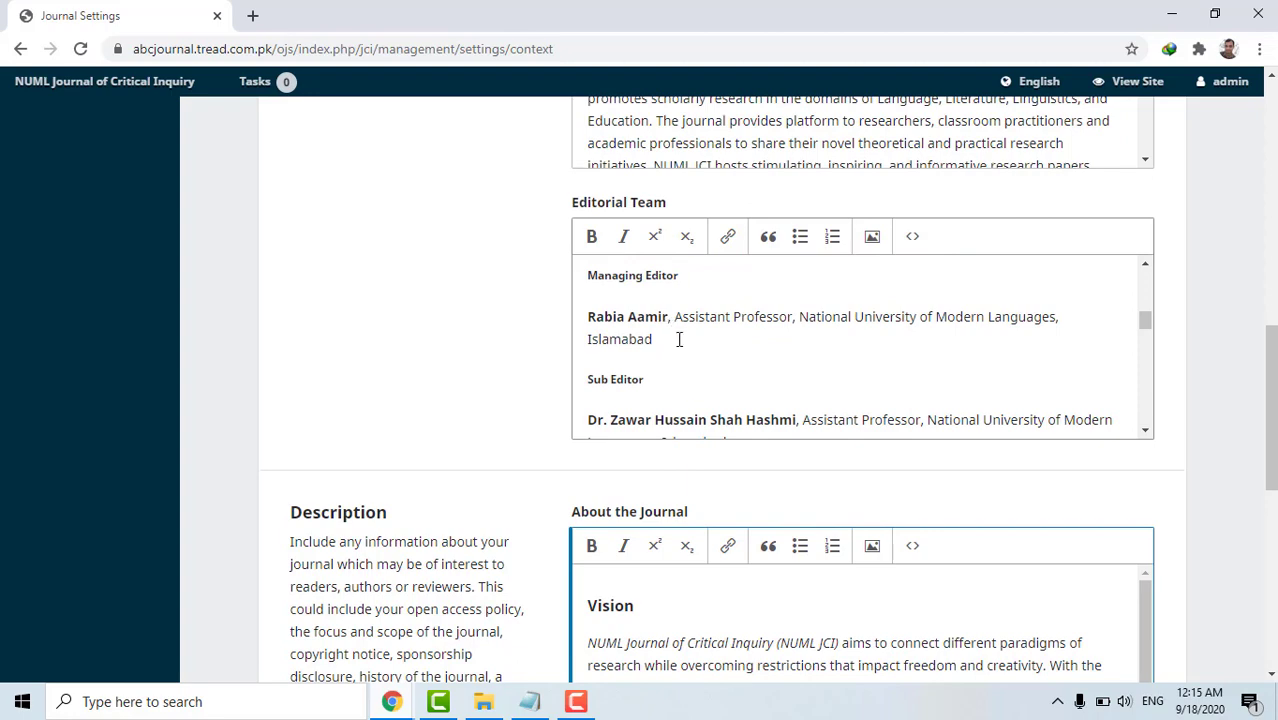
pyautogui.scroll(-3, 679, 340)
pyautogui.scroll(-1, 713, 465)
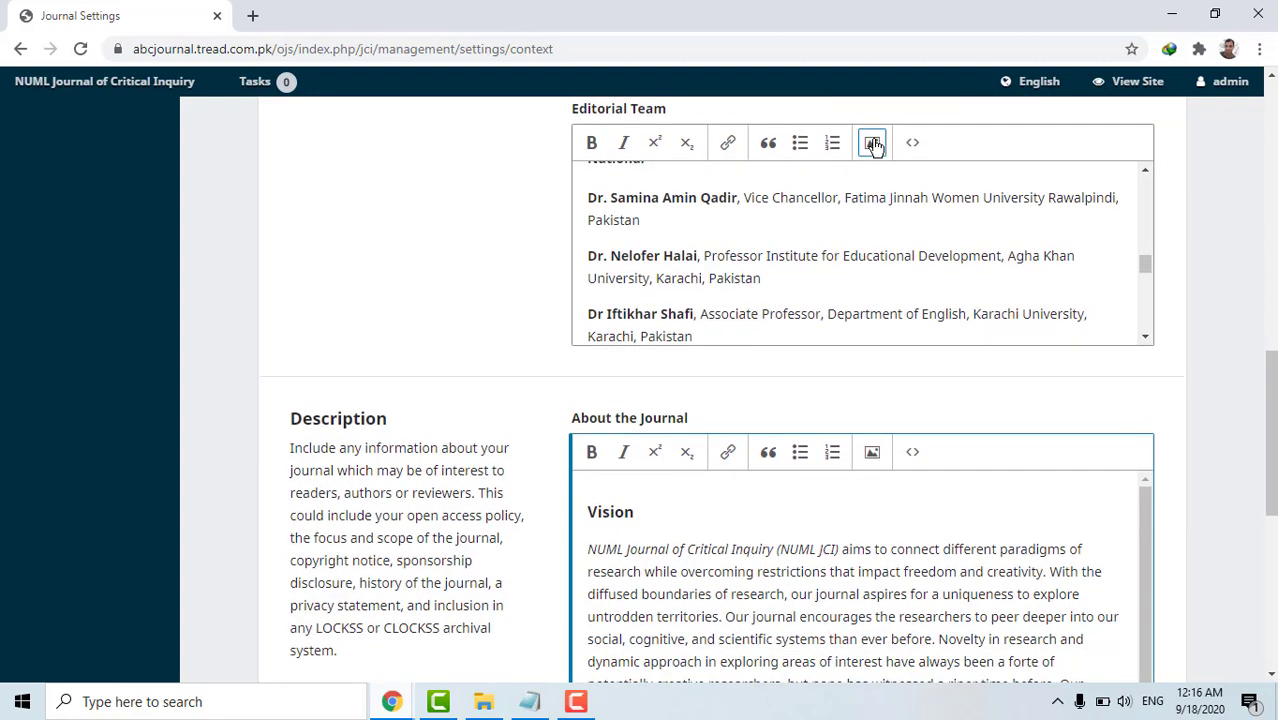
pyautogui.scroll(-4, 702, 516)
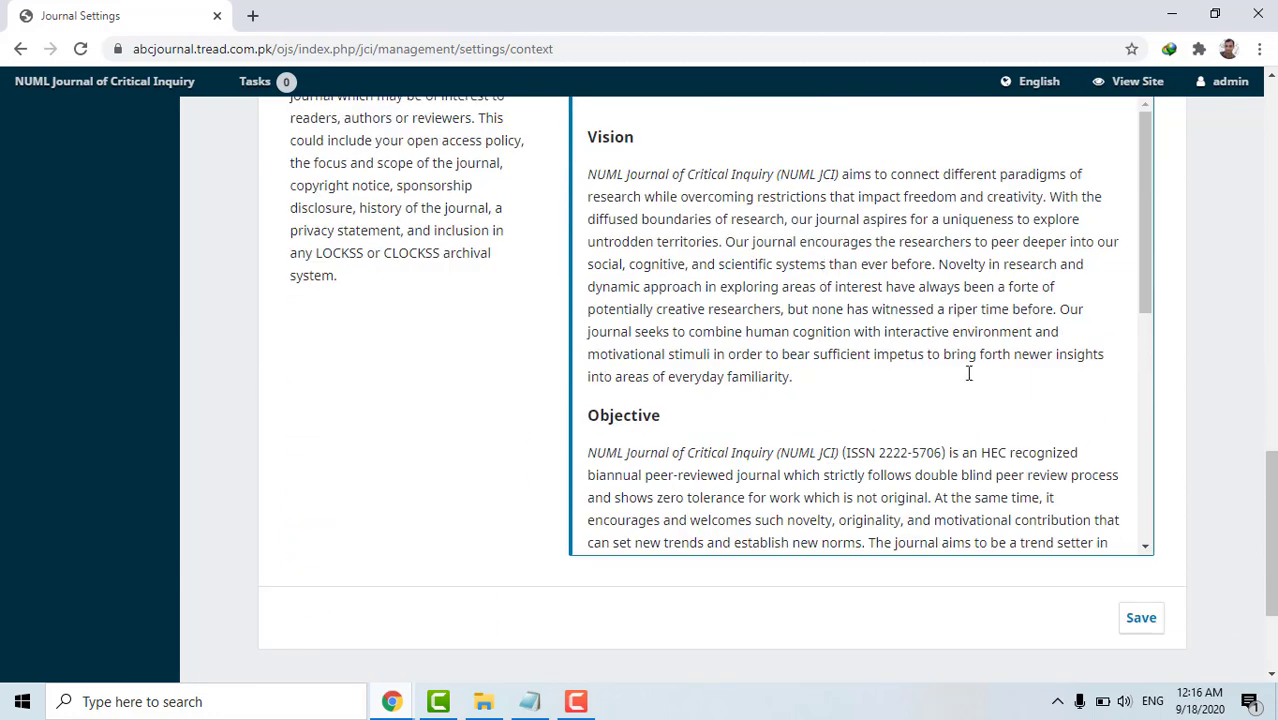
# - Try saving the masthead form
pyautogui.click(1141, 619)
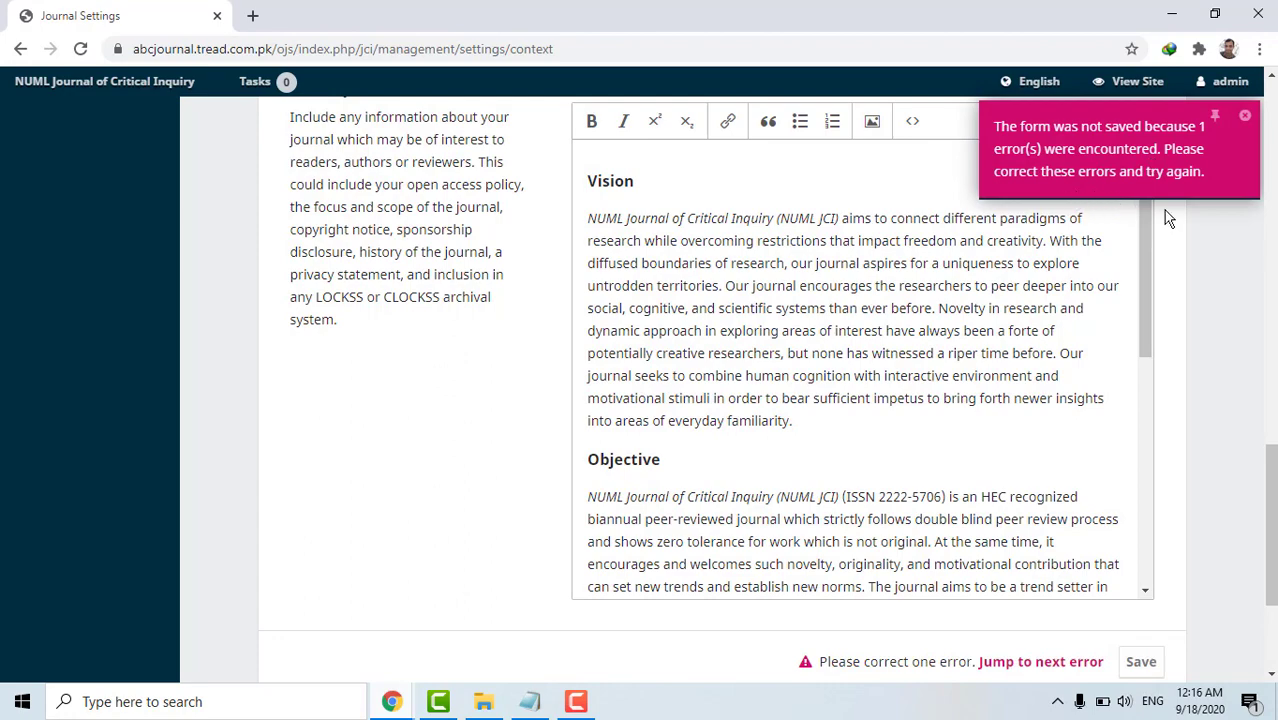
pyautogui.scroll(-1, 1268, 520)
pyautogui.scroll(10, 1268, 540)
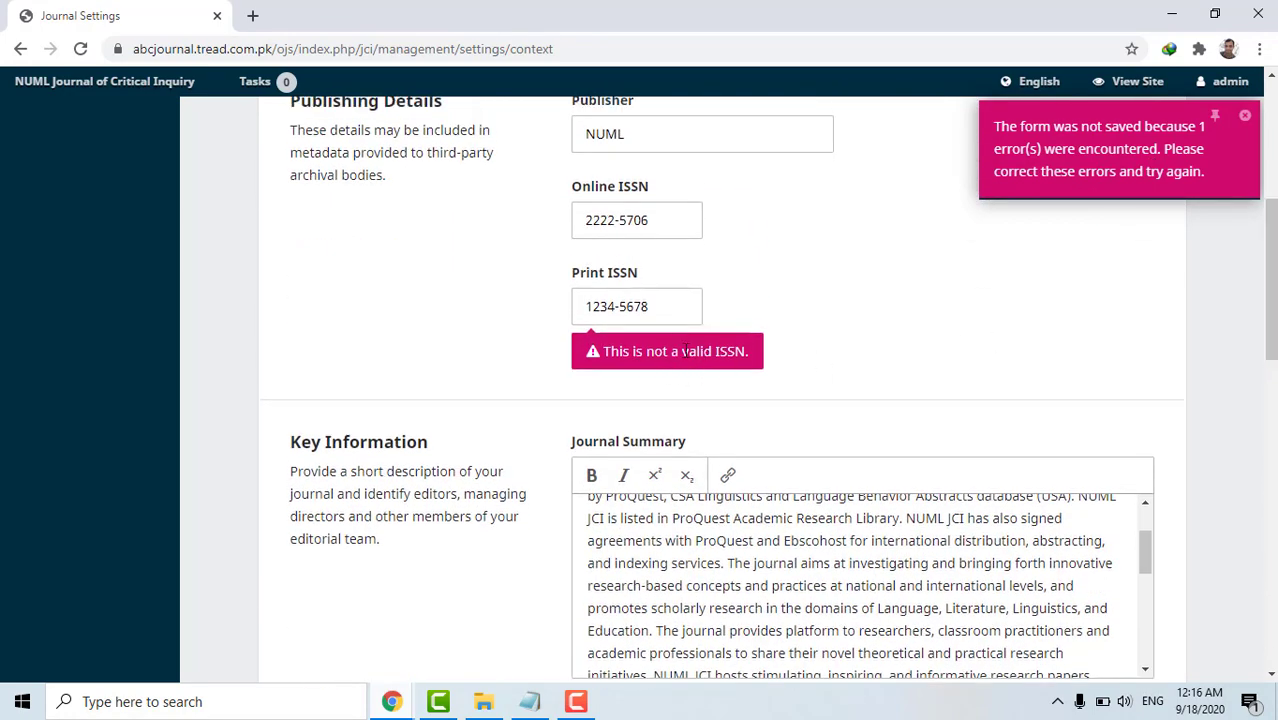
pyautogui.click(400, 700)
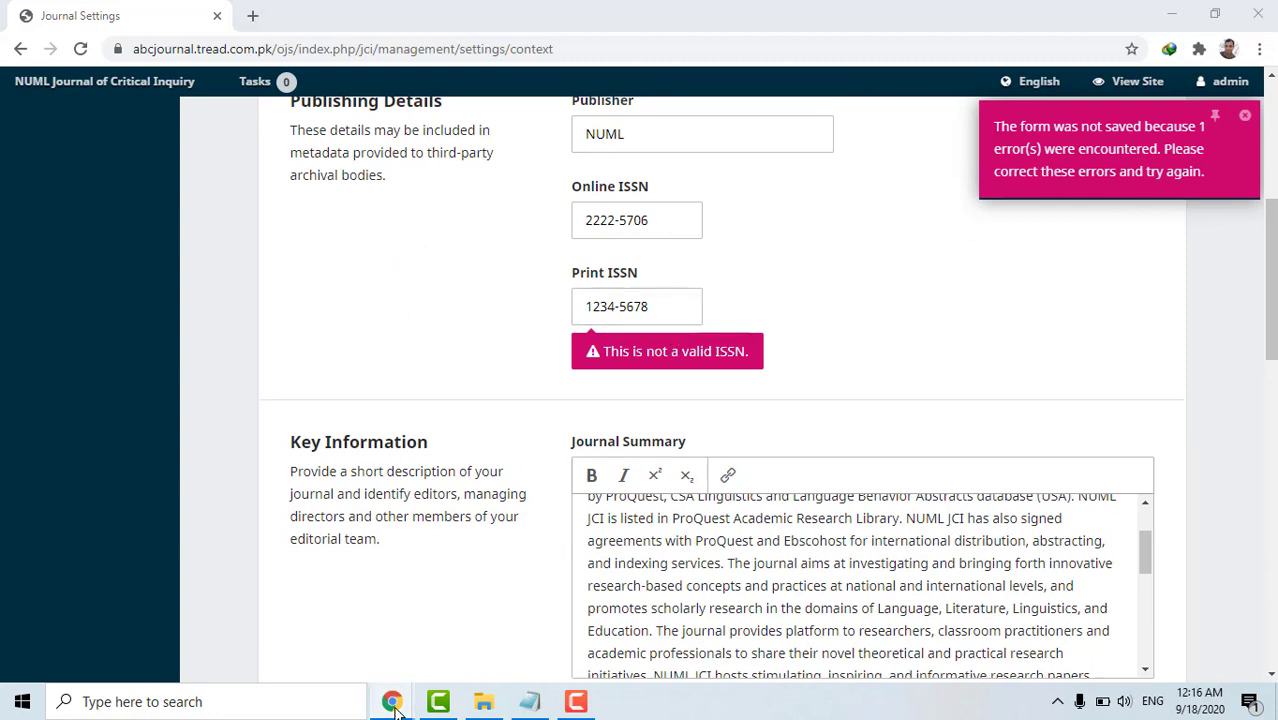
pyautogui.click(408, 623)
# - Clear the invalid Print ISSN 1234-5678 and save the masthead again
pyautogui.click(657, 307)
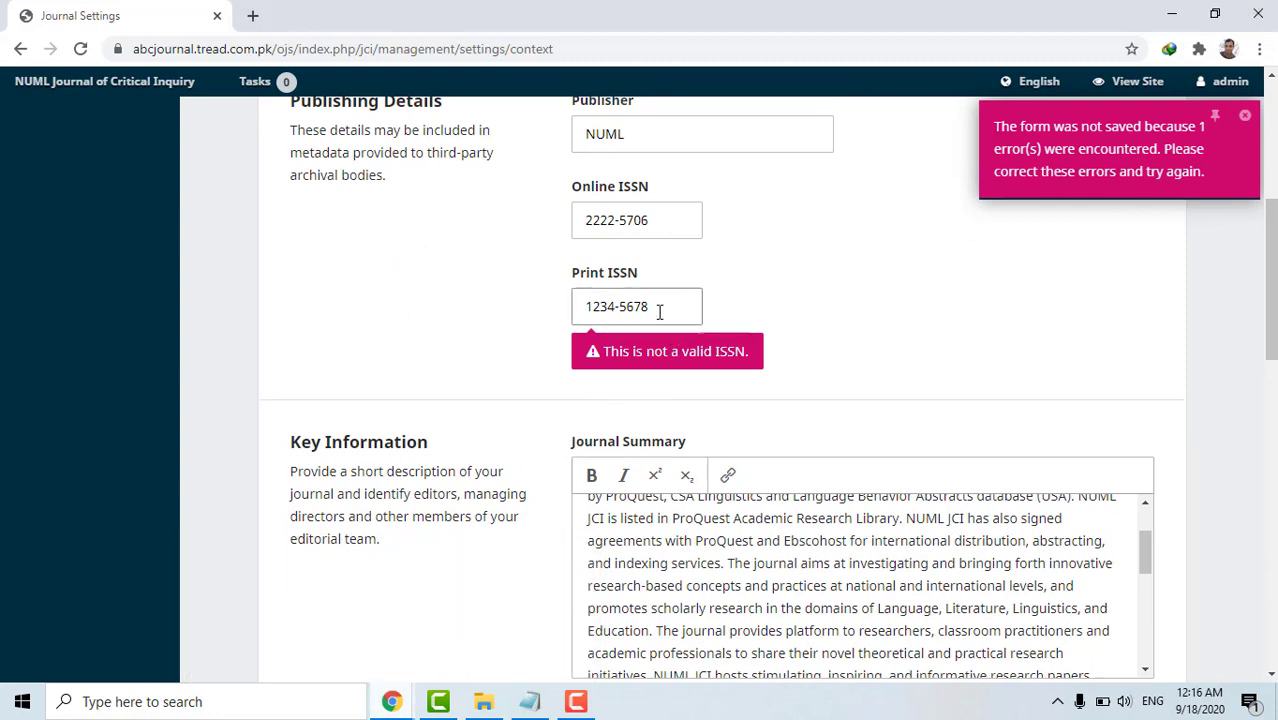
pyautogui.moveTo(659, 307); pyautogui.dragTo(460, 308)
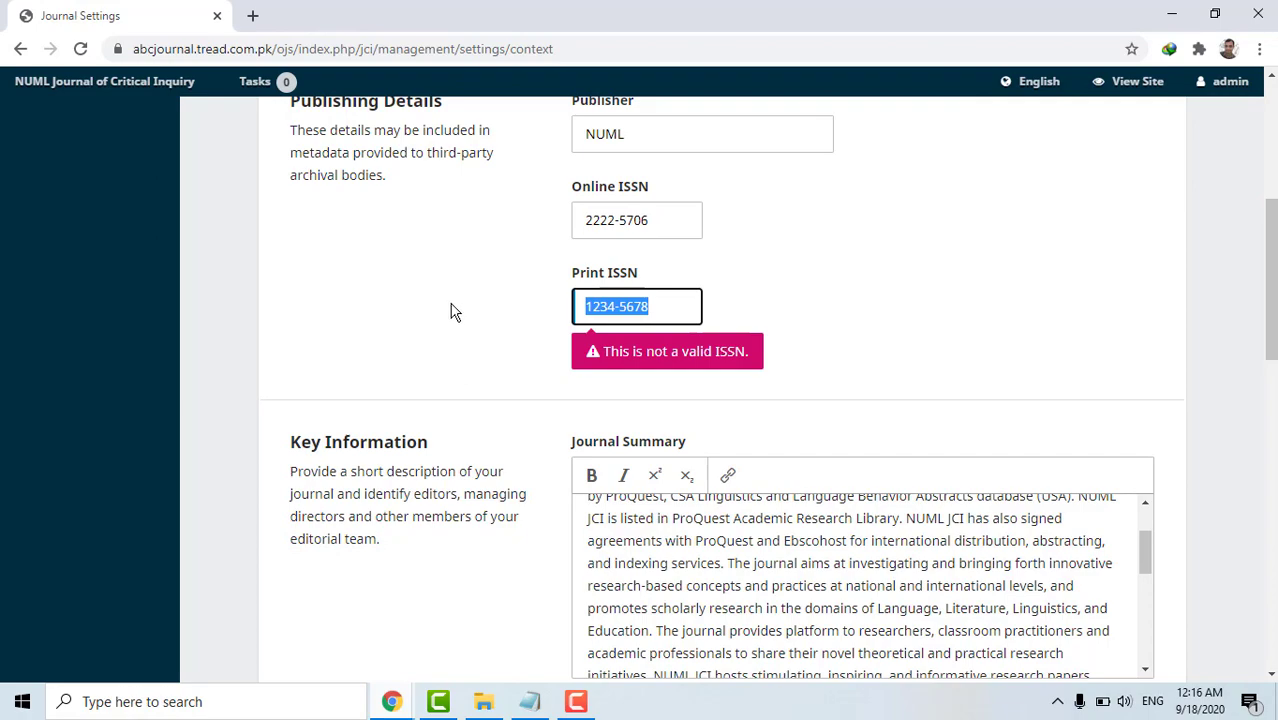
pyautogui.press('BackSpace')
pyautogui.scroll(-10, 1140, 620)
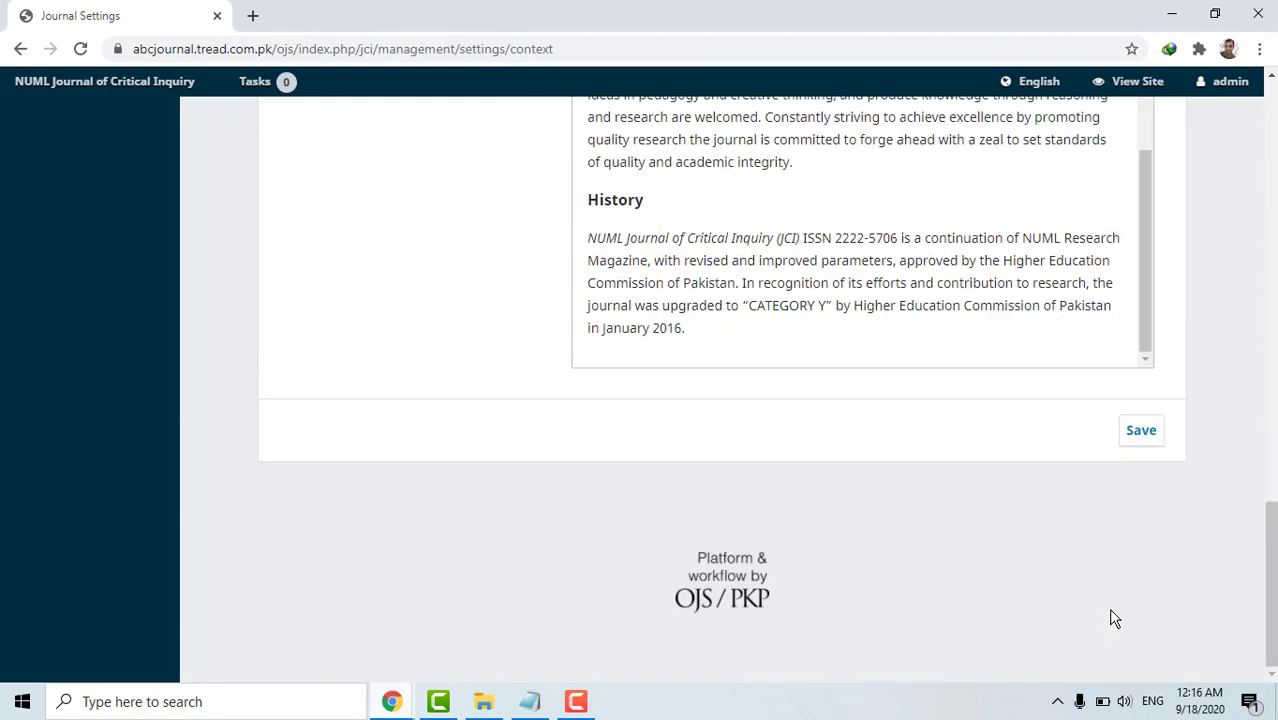
pyautogui.click(1131, 437)
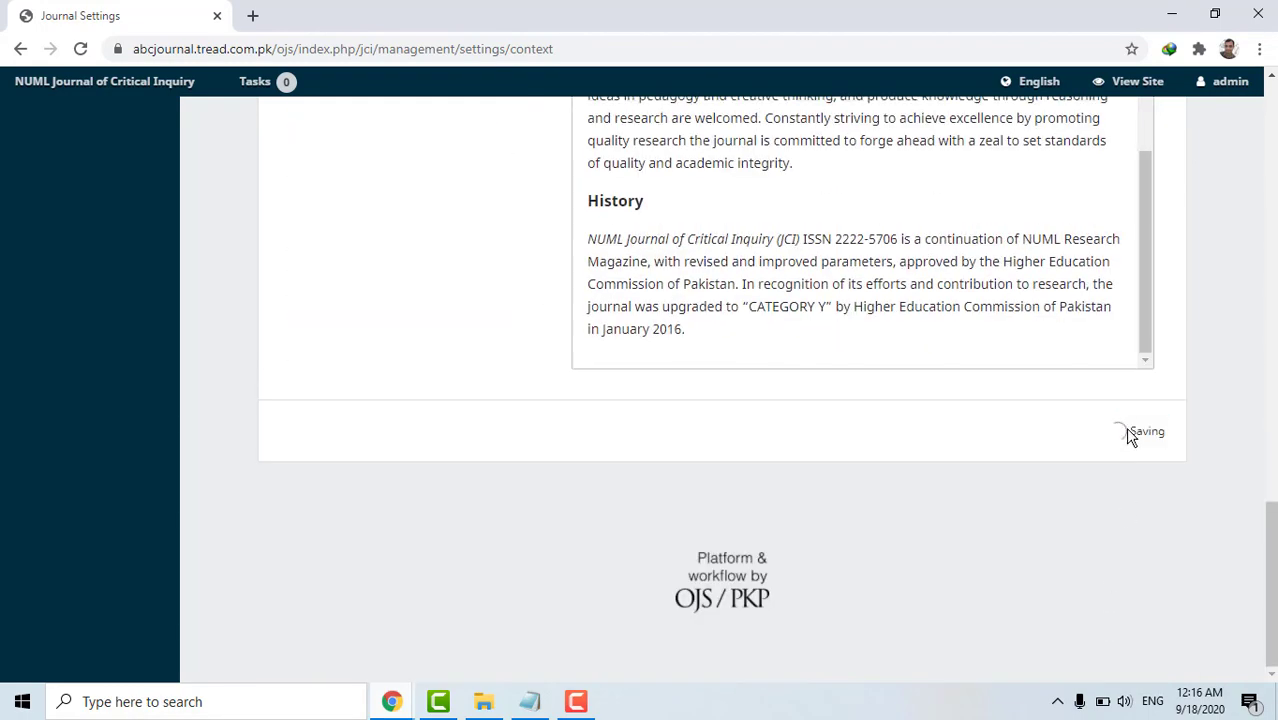
pyautogui.scroll(3, 1036, 329)
pyautogui.scroll(10, 1038, 330)
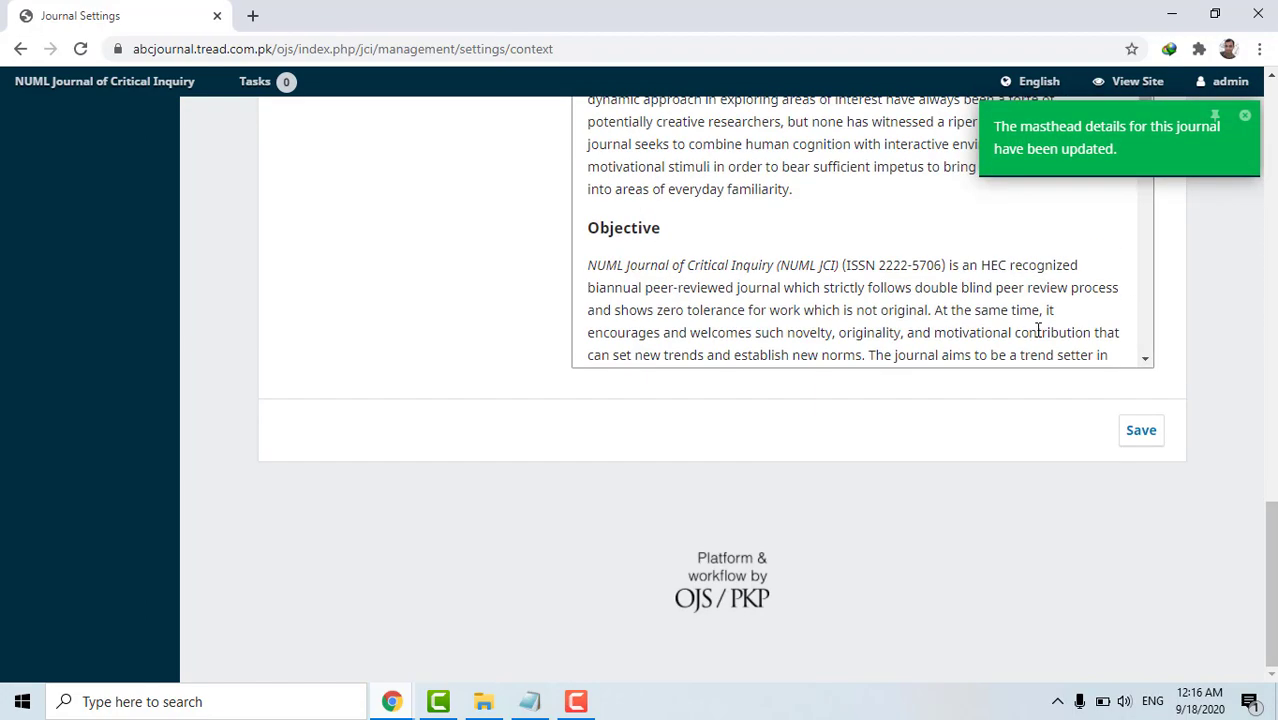
pyautogui.scroll(4, 1218, 314)
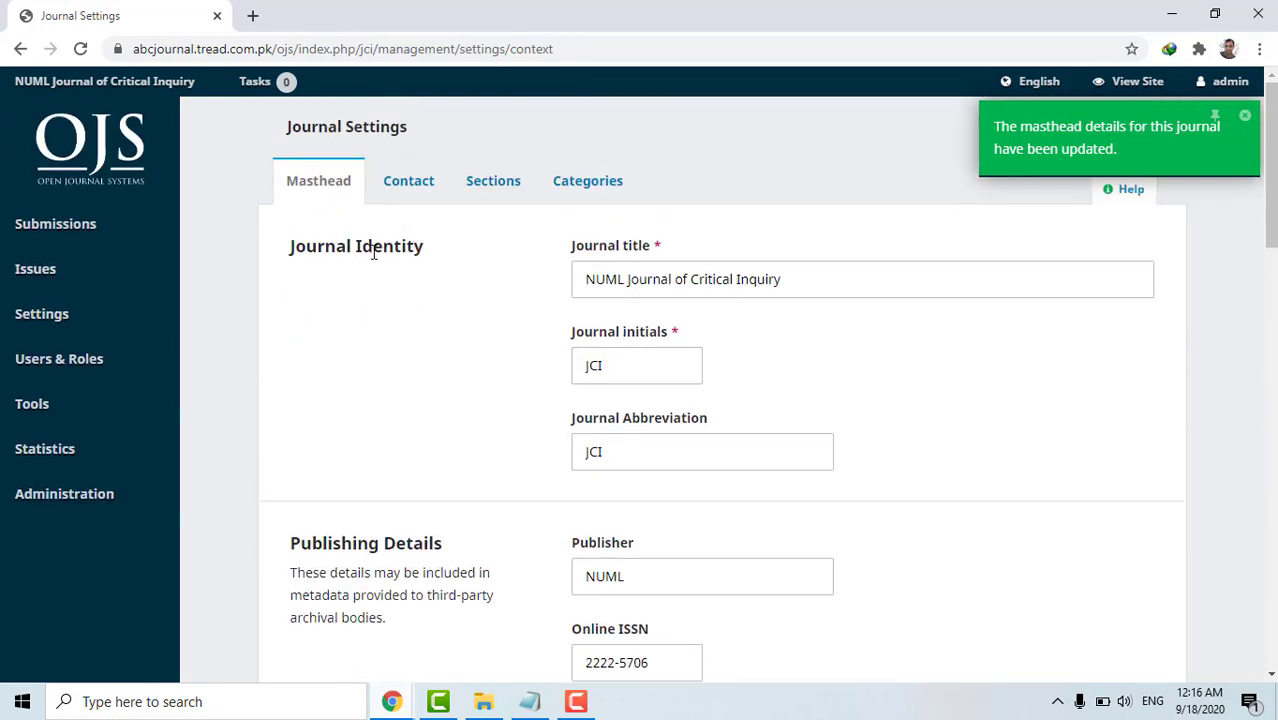
# - On the Contact tab, paste the editor's name from the NUML page into Principal Contact Name
pyautogui.click(412, 205)
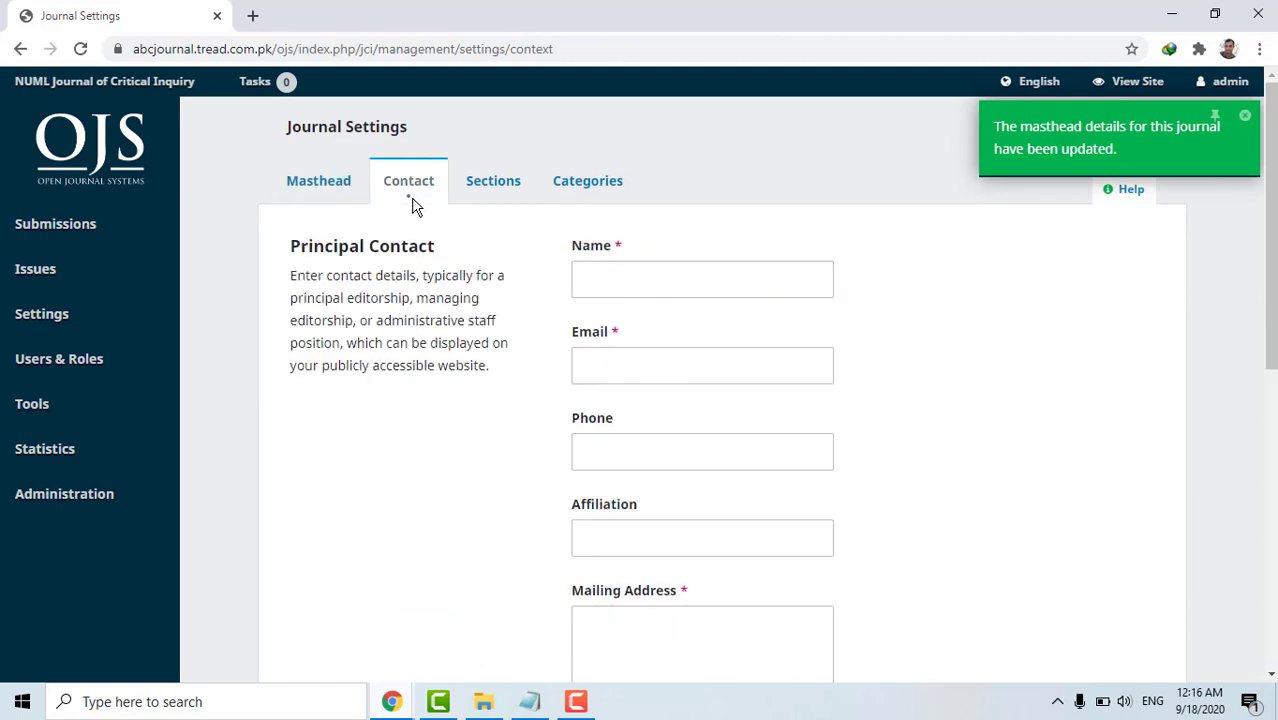
pyautogui.scroll(-4, 388, 388)
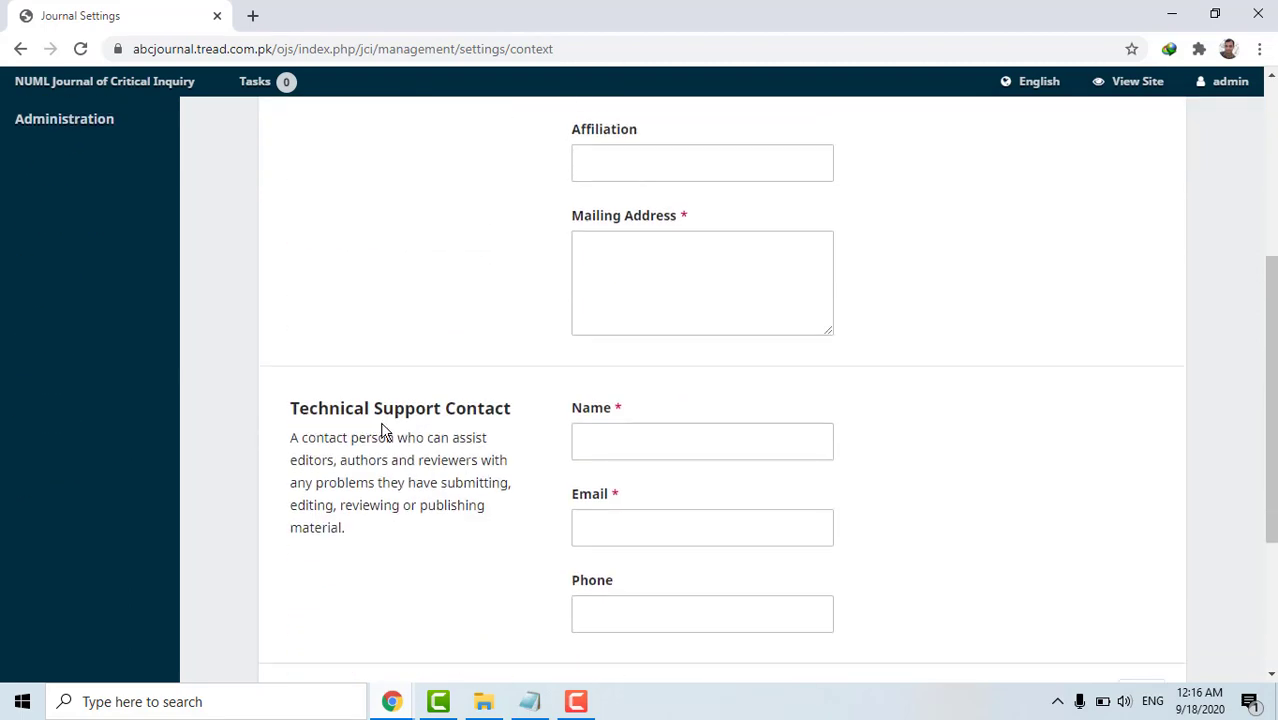
pyautogui.scroll(4, 381, 430)
pyautogui.scroll(-3, 385, 570)
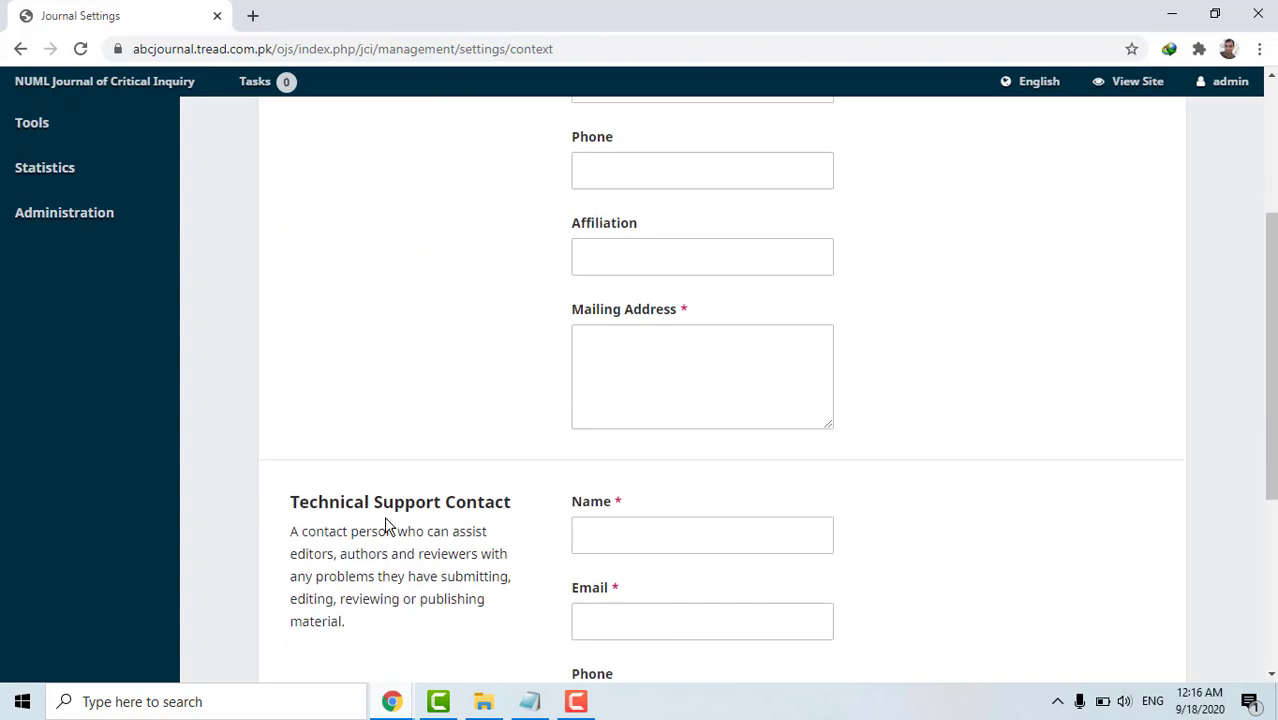
pyautogui.tripleClick(390, 503)
pyautogui.scroll(3, 569, 519)
pyautogui.click(611, 281)
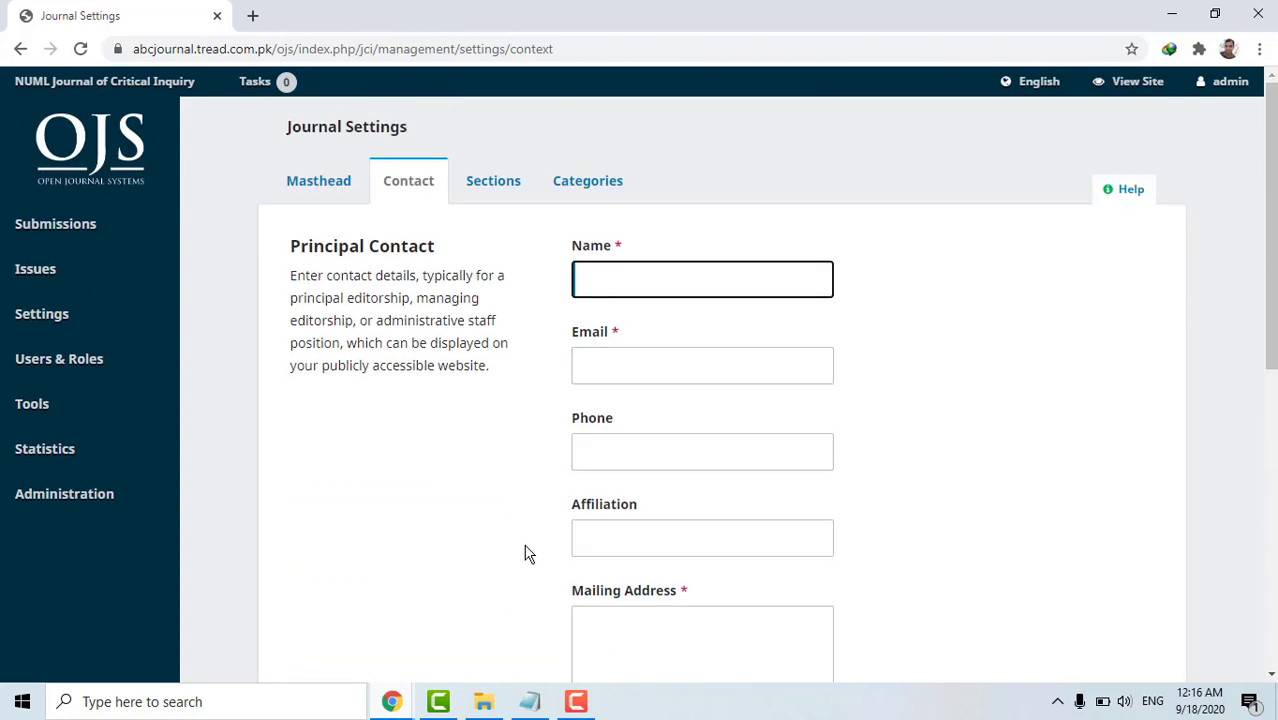
pyautogui.moveTo(394, 700)
pyautogui.click(285, 622)
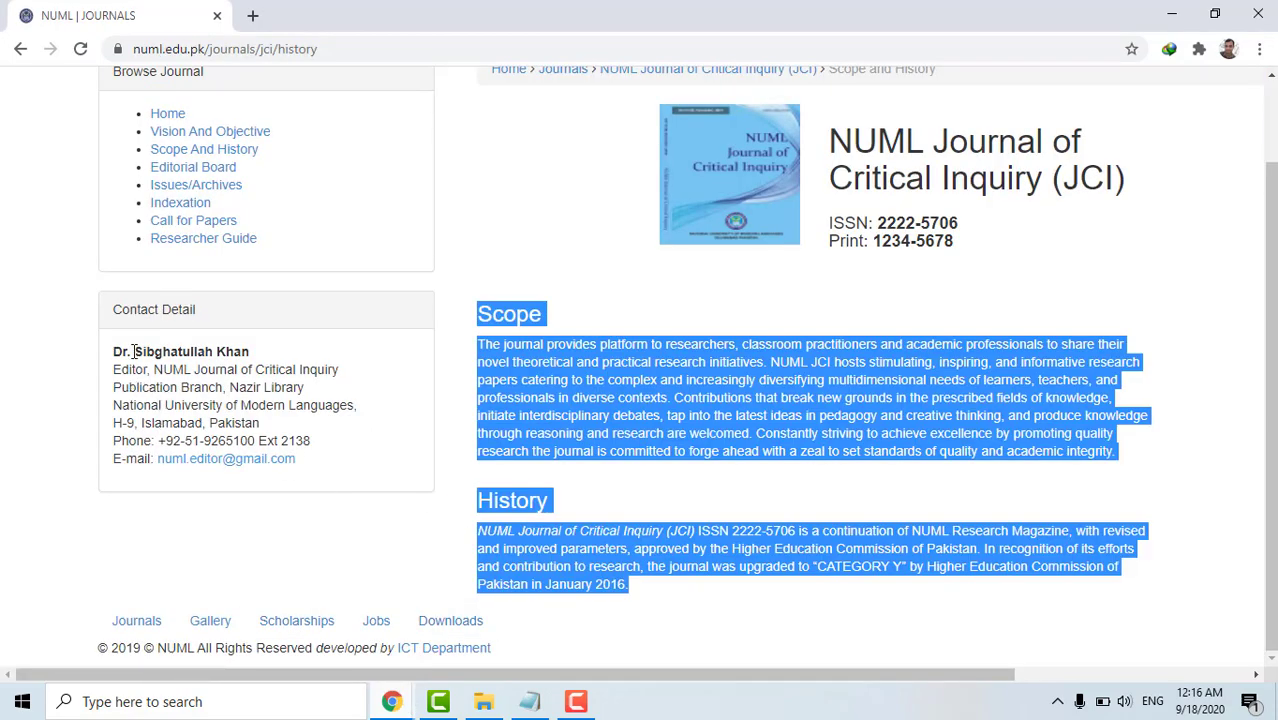
pyautogui.moveTo(119, 350); pyautogui.dragTo(215, 350)
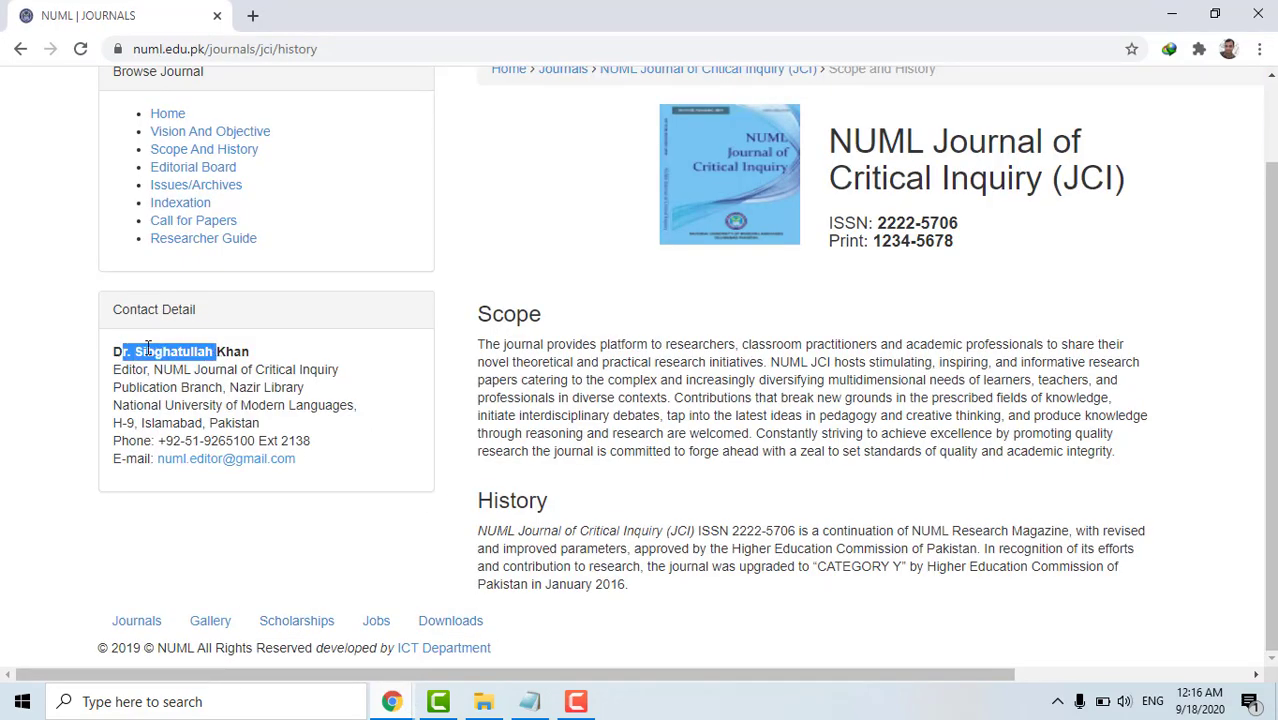
pyautogui.tripleClick(147, 348)
pyautogui.hotkey('ctrl', 'c')
pyautogui.click(1171, 15)
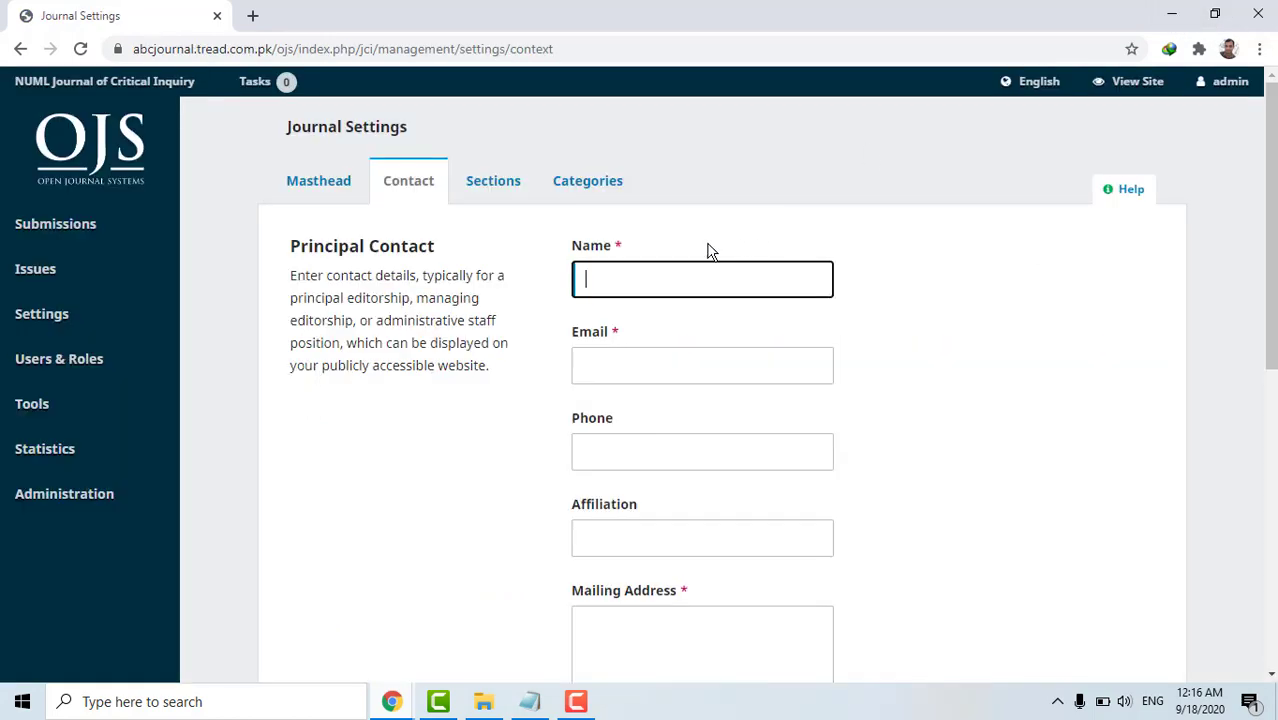
pyautogui.hotkey('ctrl', 'v')
# - Copy the editor's e-mail address from the NUML page into the Email field
pyautogui.click(1169, 18)
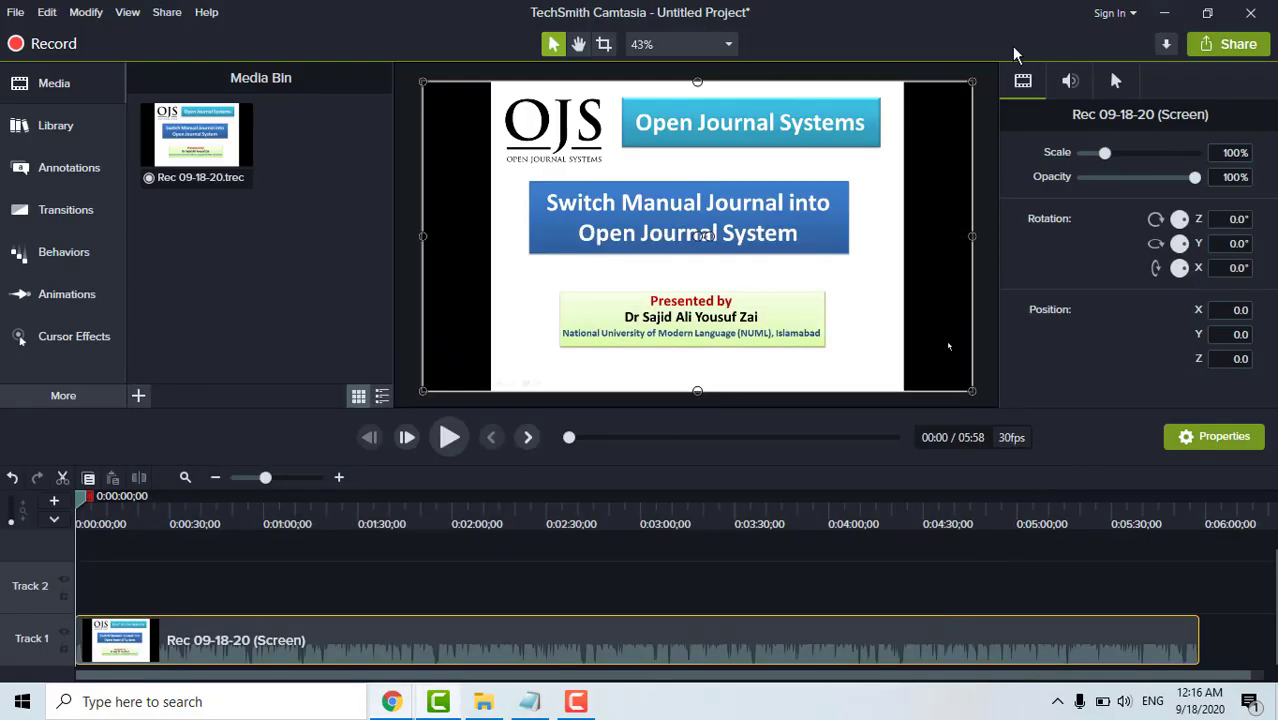
pyautogui.click(1170, 14)
pyautogui.click(391, 701)
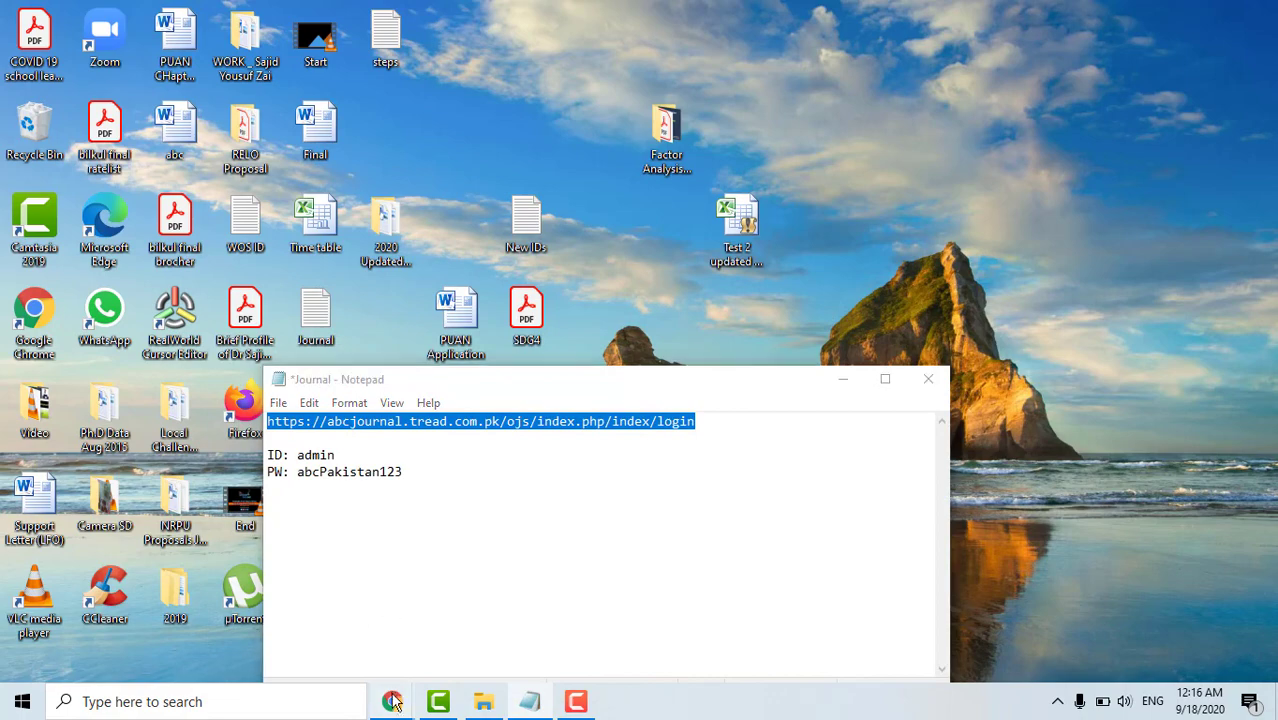
pyautogui.click(250, 640)
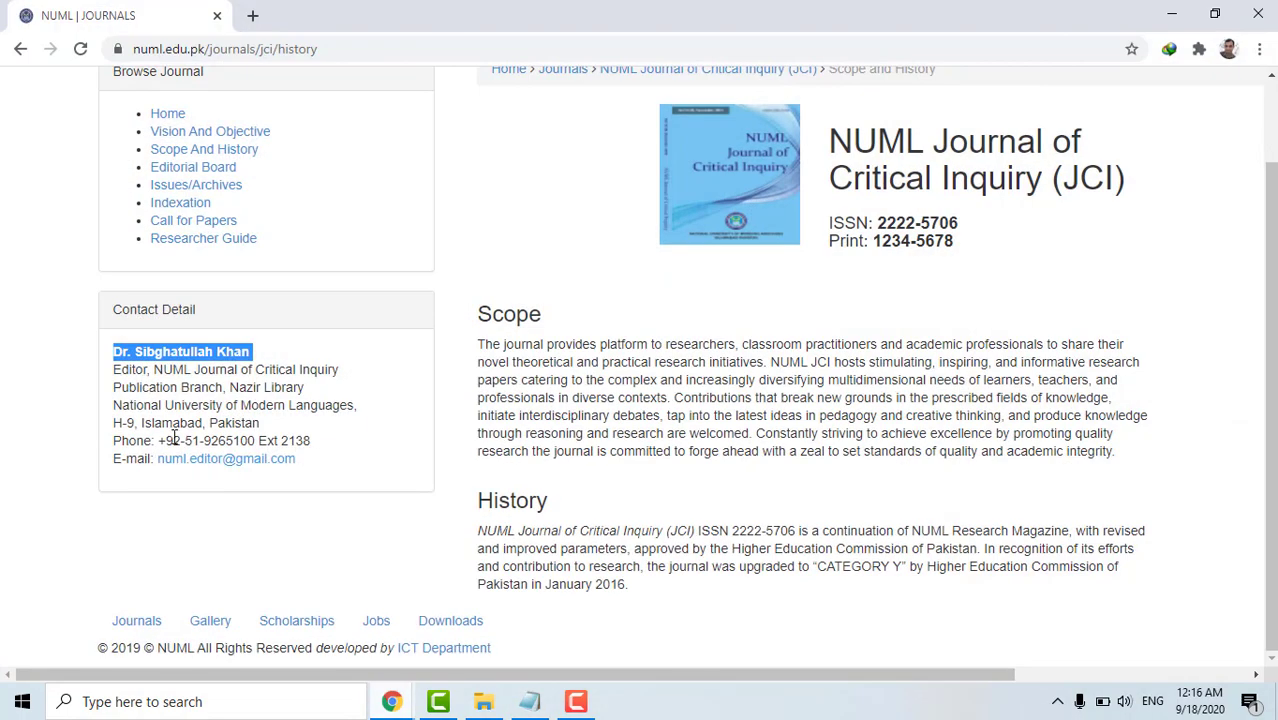
pyautogui.moveTo(157, 460); pyautogui.dragTo(303, 479)
pyautogui.hotkey('ctrl', 'c')
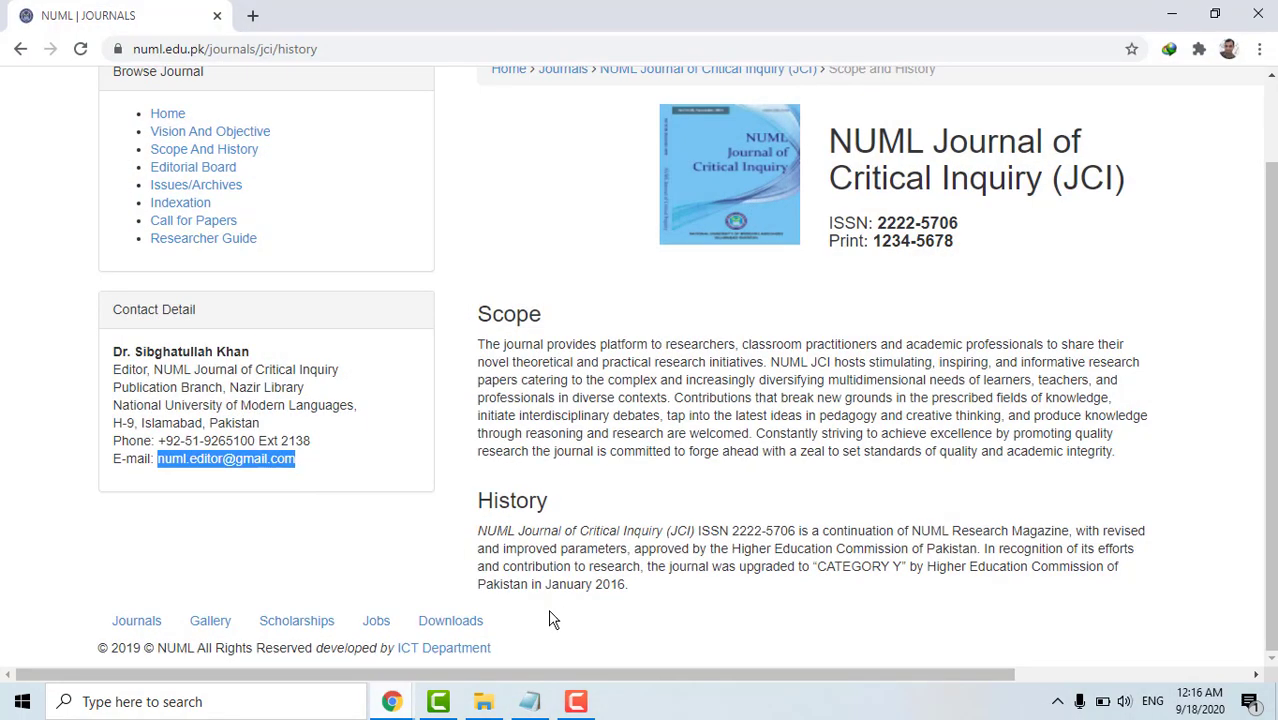
pyautogui.moveTo(417, 703)
pyautogui.click(491, 613)
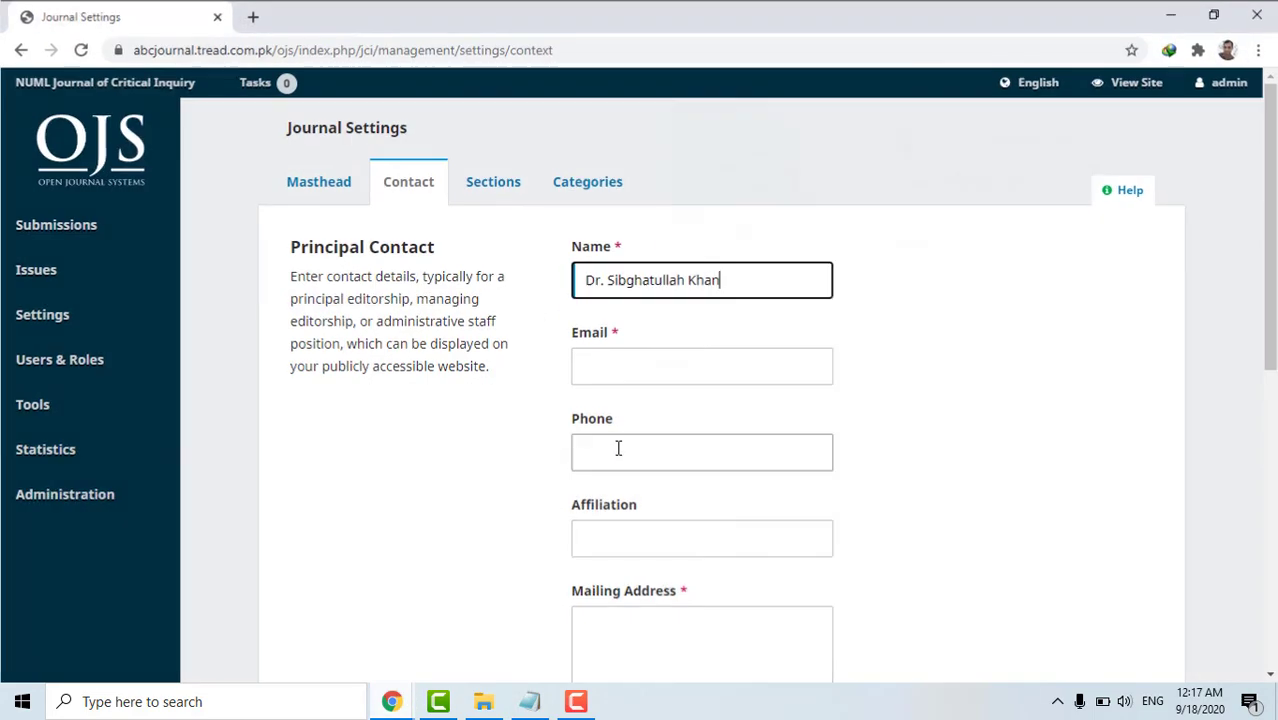
pyautogui.click(673, 365)
pyautogui.hotkey('ctrl', 'v')
# - Fill Phone with placeholder text and set Affiliation to NUML
pyautogui.click(667, 449)
pyautogui.write('sadsa')
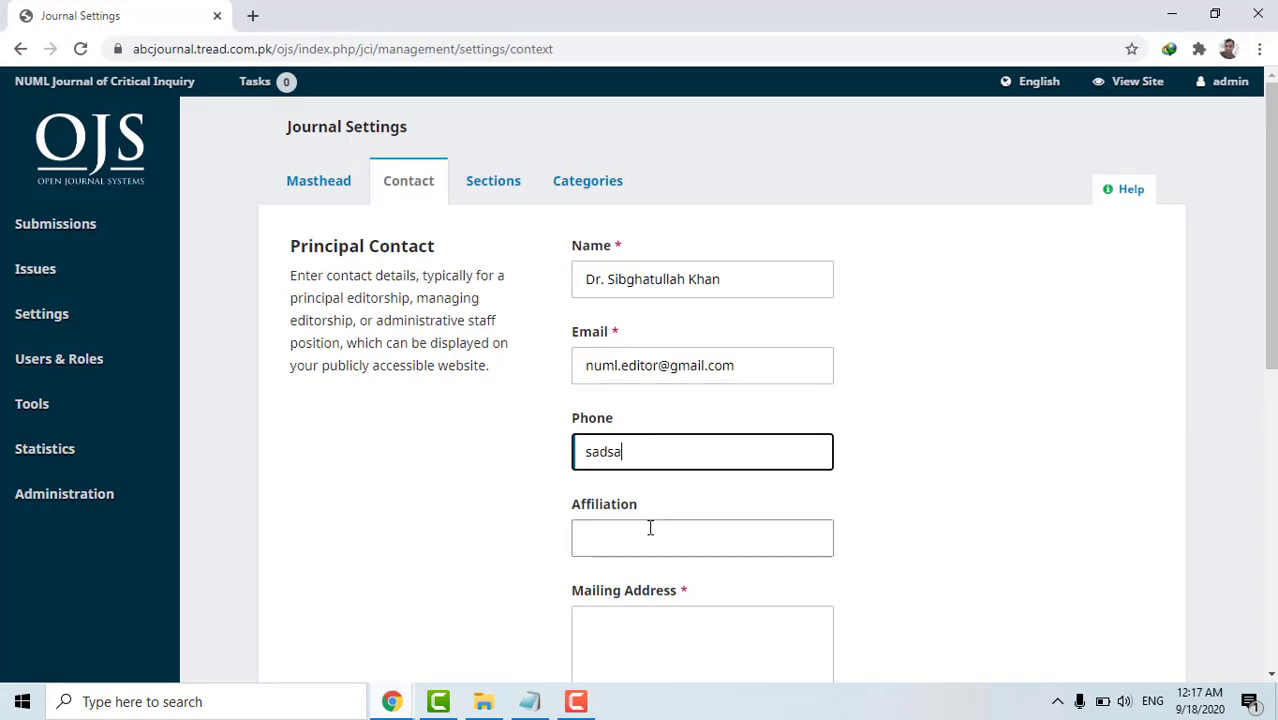
pyautogui.click(648, 530)
pyautogui.write('NUML')
pyautogui.press('Tab')
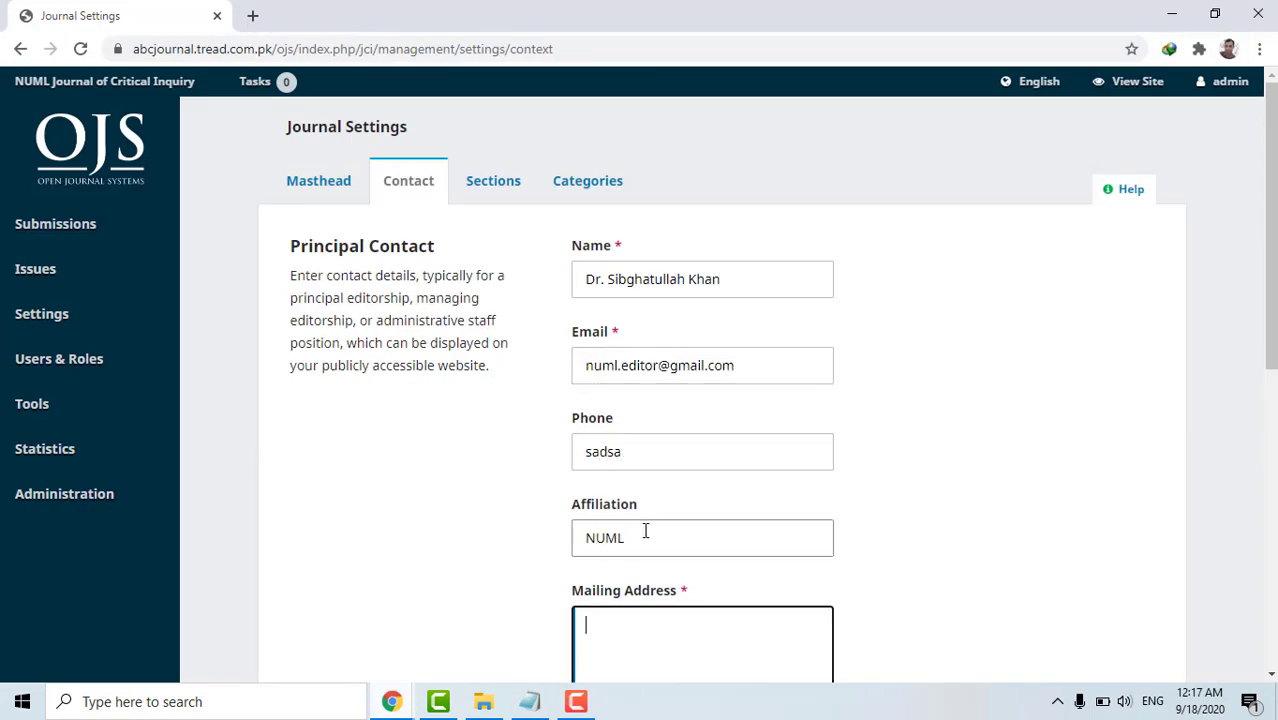
# - Copy the three-line postal address from the NUML page into Mailing Address
pyautogui.moveTo(391, 701)
pyautogui.click(285, 650)
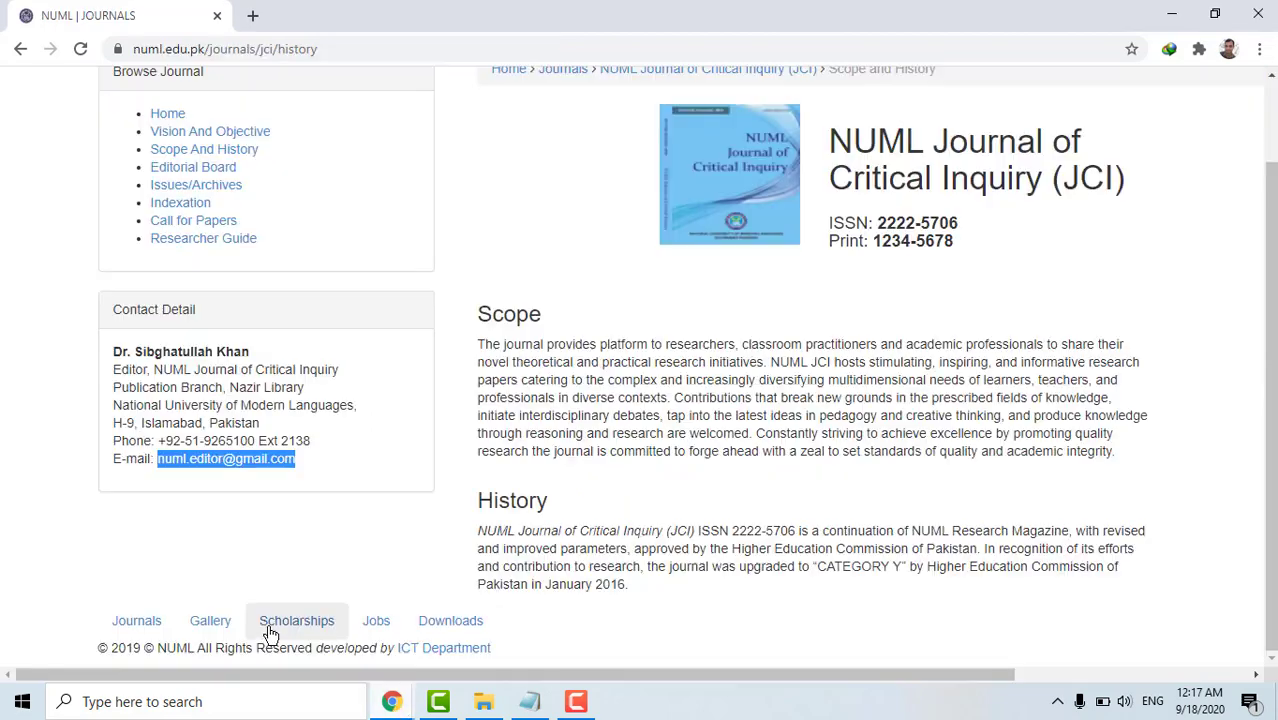
pyautogui.moveTo(115, 380); pyautogui.dragTo(276, 430)
pyautogui.hotkey('ctrl', 'c')
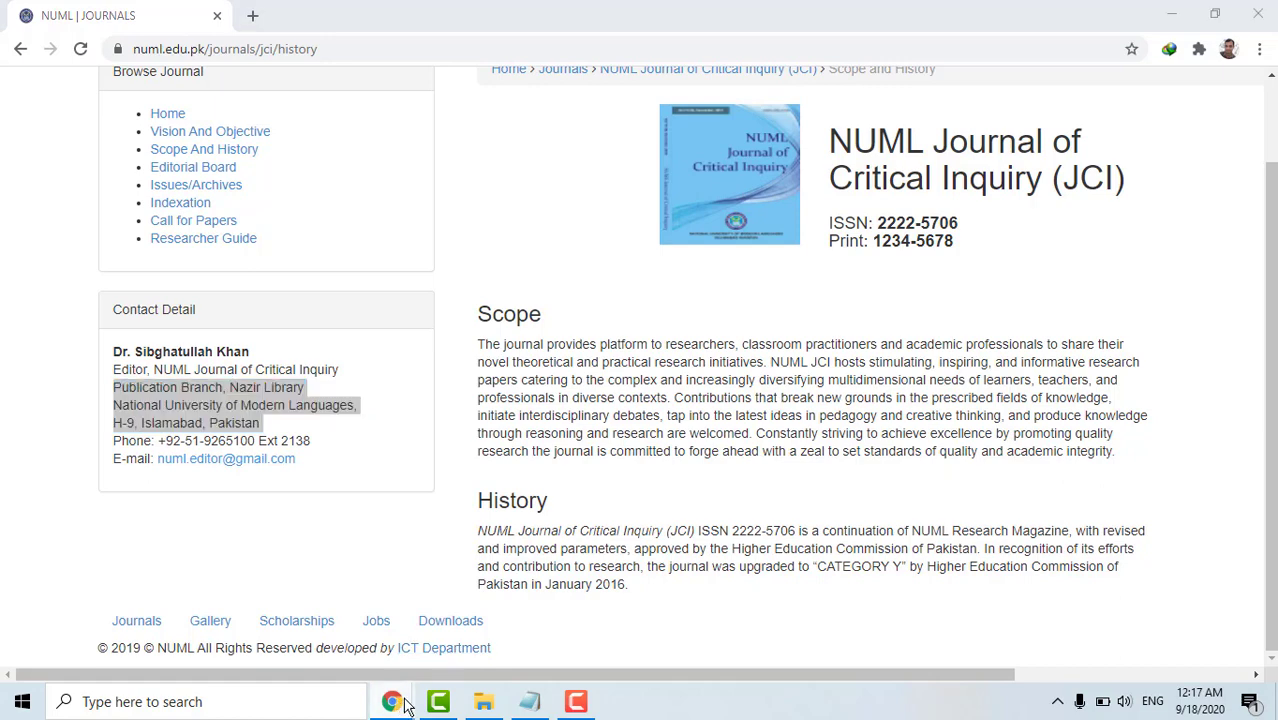
pyautogui.moveTo(391, 690)
pyautogui.click(526, 645)
pyautogui.hotkey('ctrl', 'v')
pyautogui.scroll(-5, 628, 594)
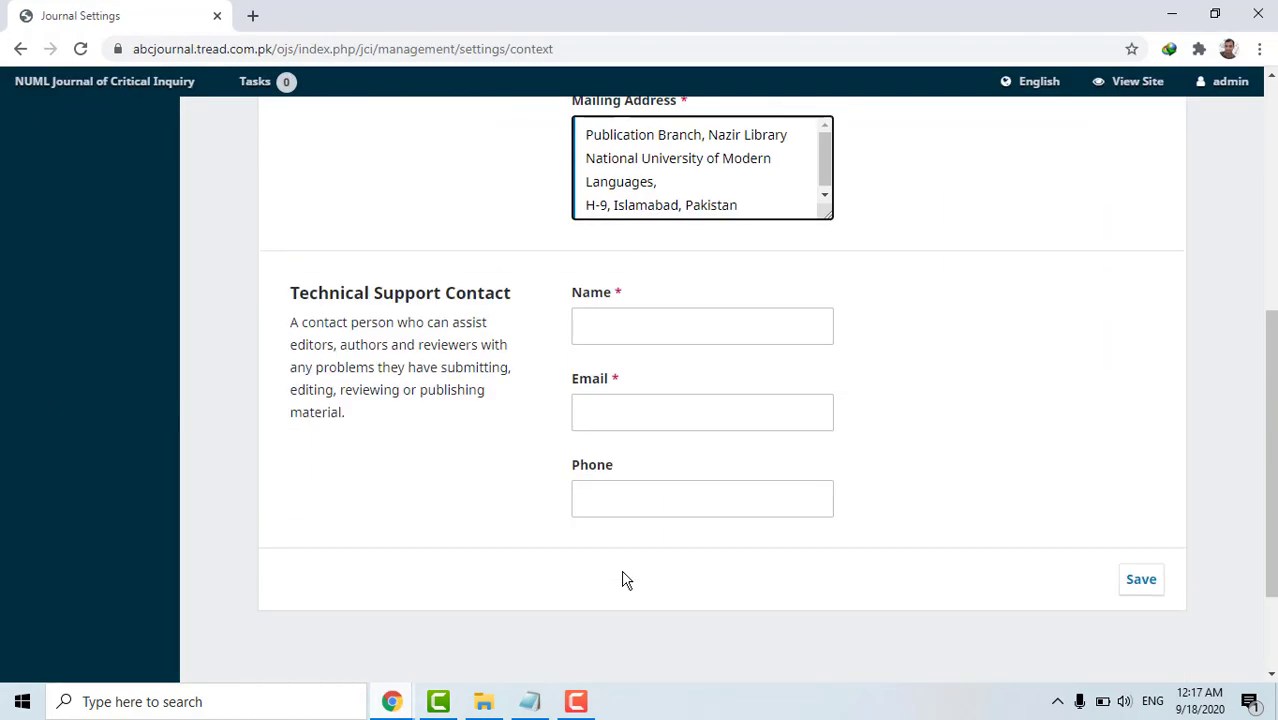
# - Enter the technical support contact's name, e-mail address and phone number
pyautogui.click(607, 337)
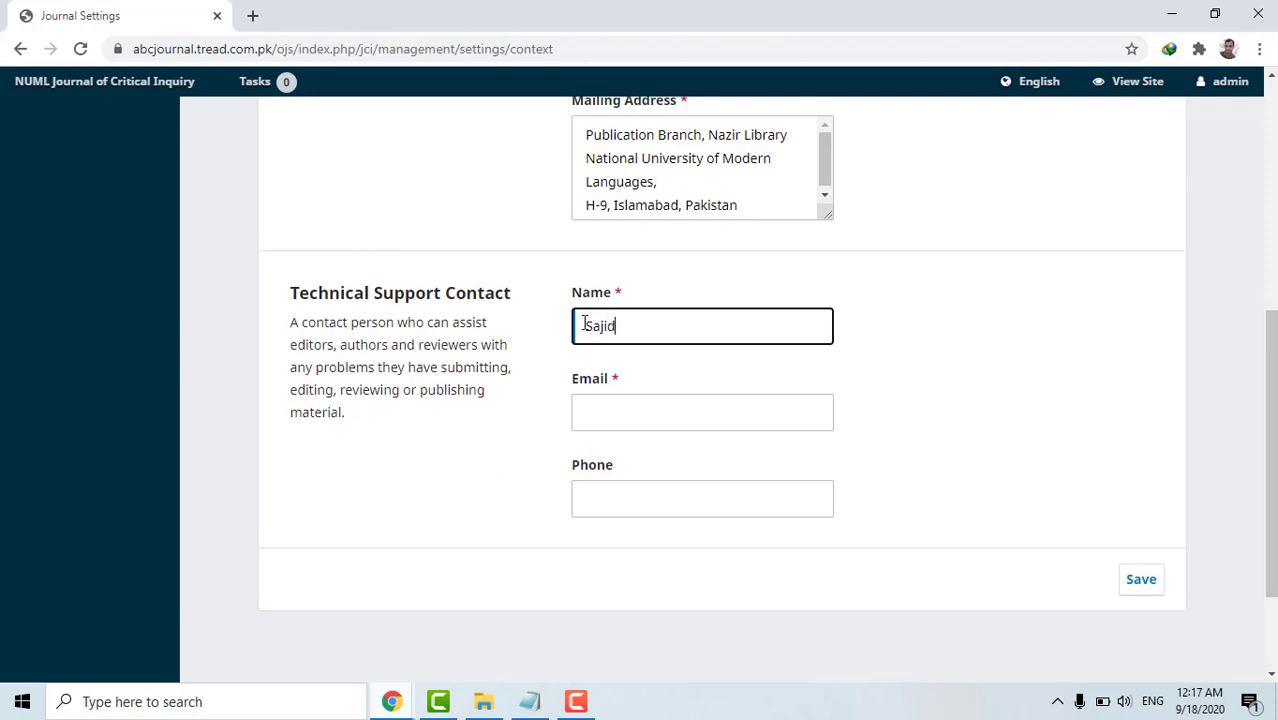
pyautogui.press('BackSpace')
pyautogui.press('BackSpace')
pyautogui.press('BackSpace')
pyautogui.press('BackSpace')
pyautogui.press('BackSpace')
pyautogui.write('Abc Sajid')
pyautogui.press('Tab')
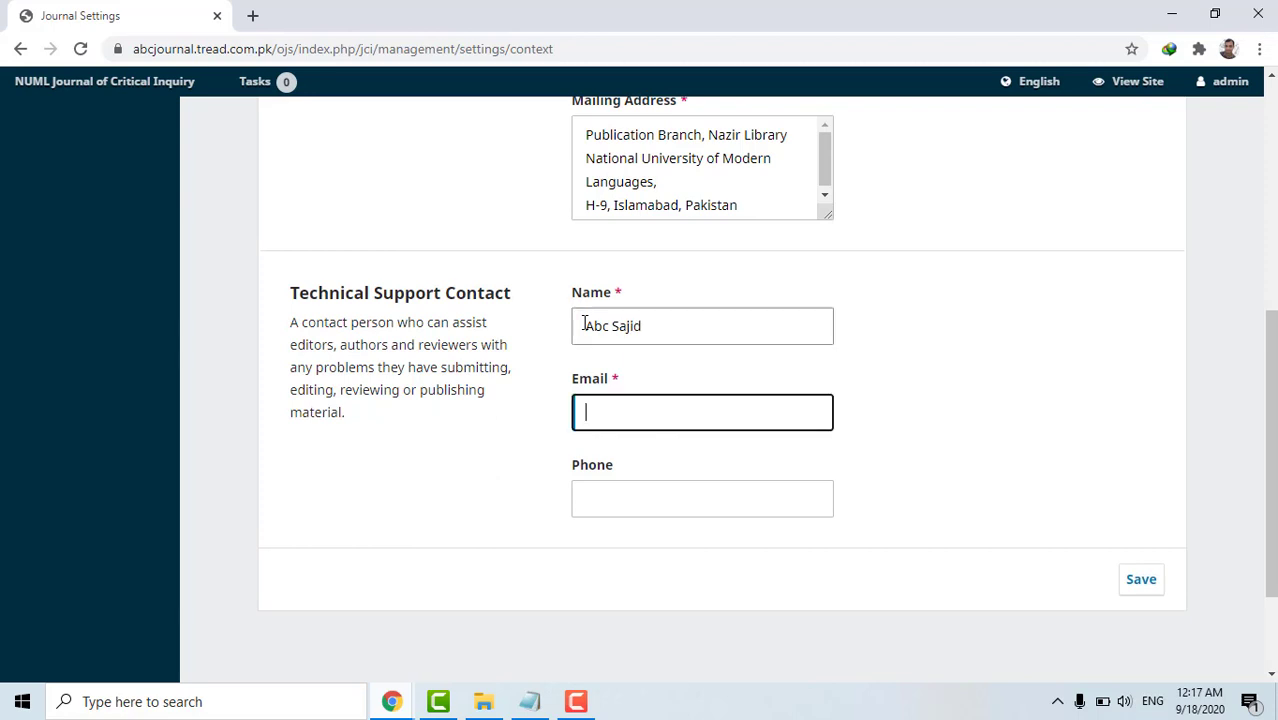
pyautogui.press('Tab')
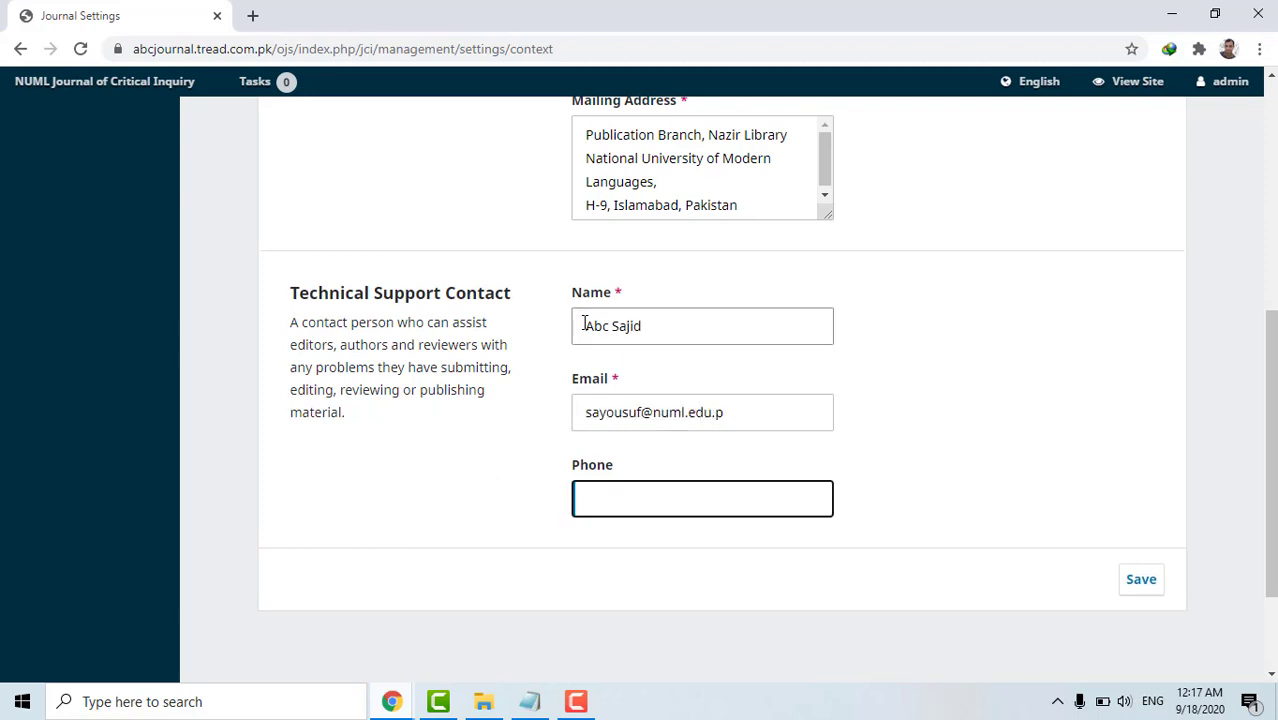
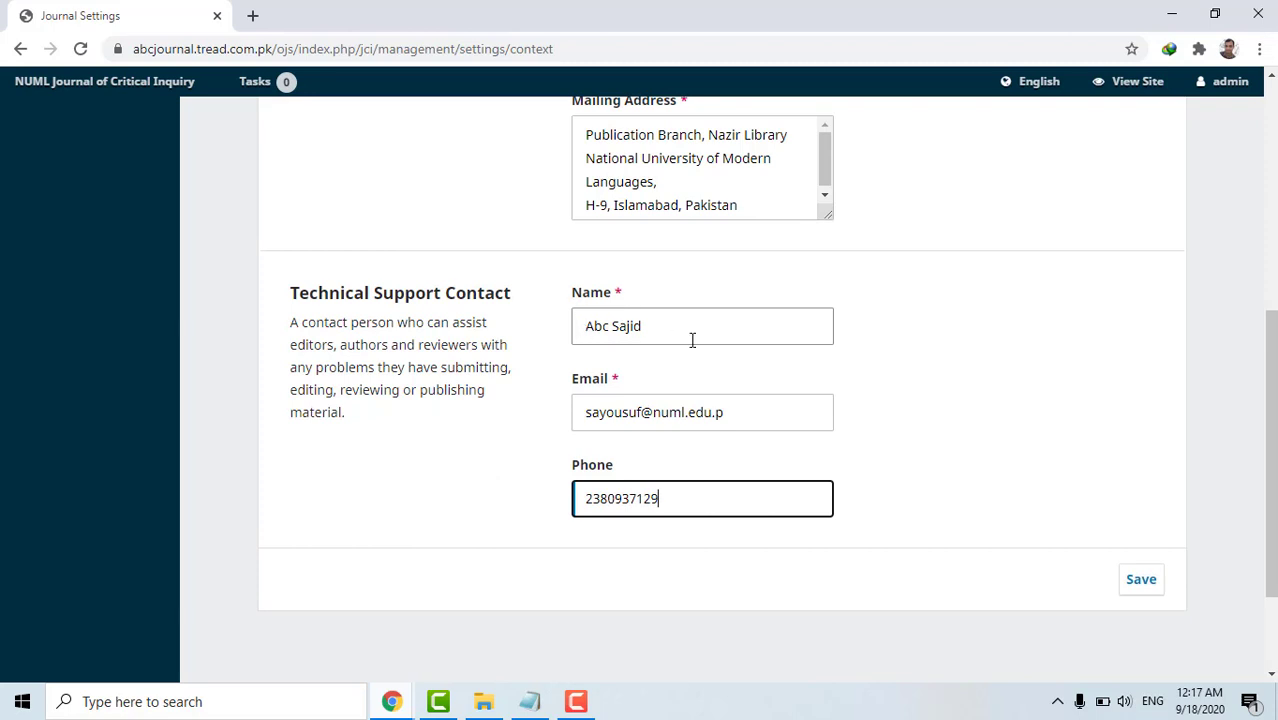
# - Review the contact form and save the contact details
pyautogui.scroll(2, 1104, 391)
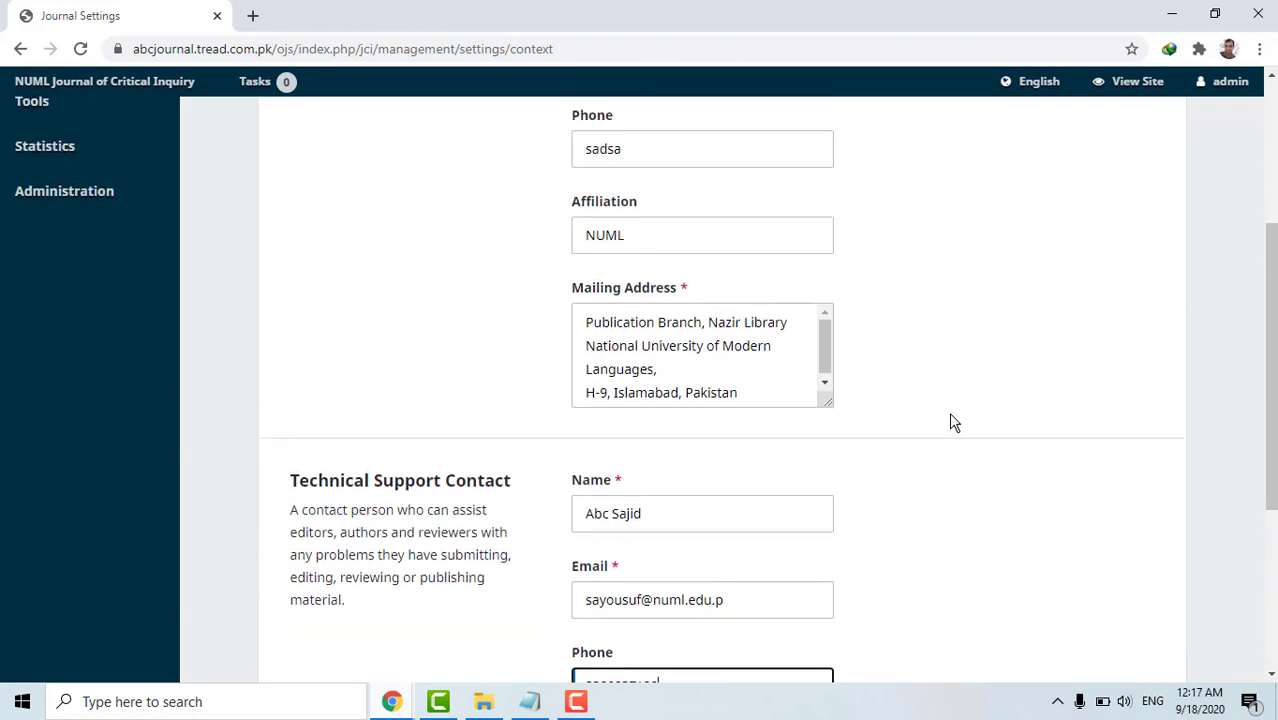
pyautogui.scroll(-3, 950, 422)
pyautogui.scroll(6, 645, 330)
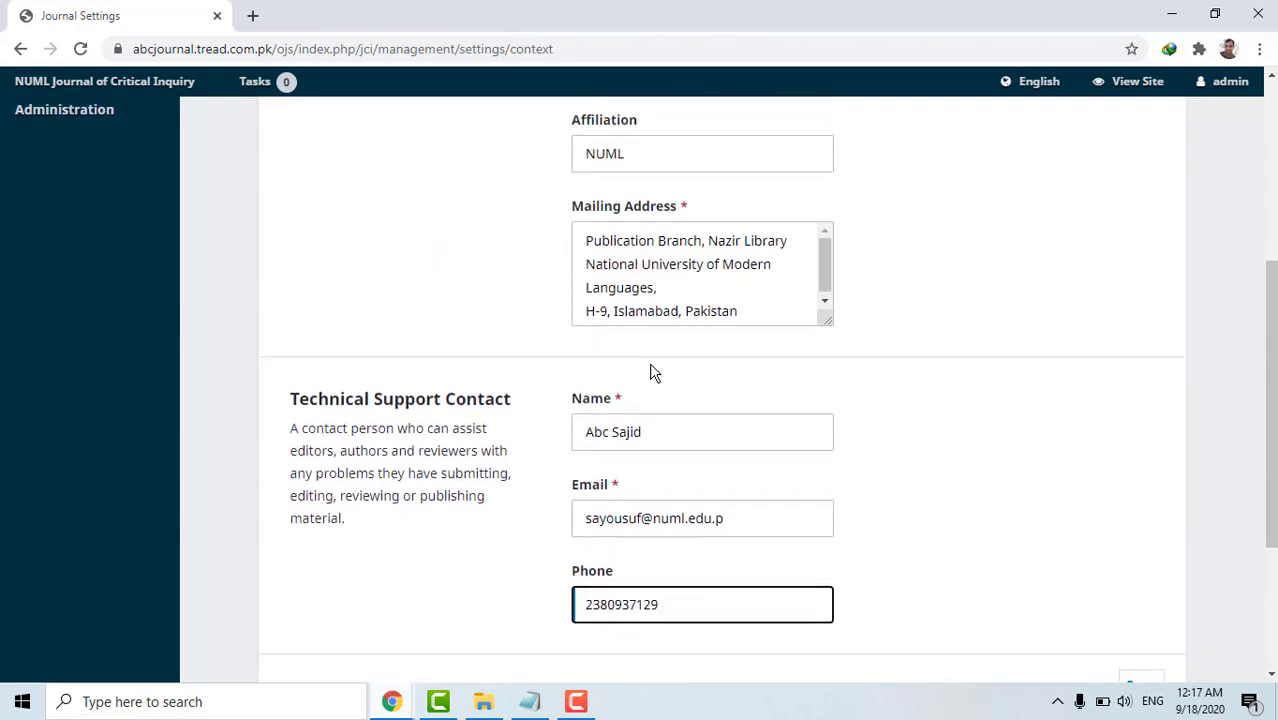
pyautogui.click(652, 366)
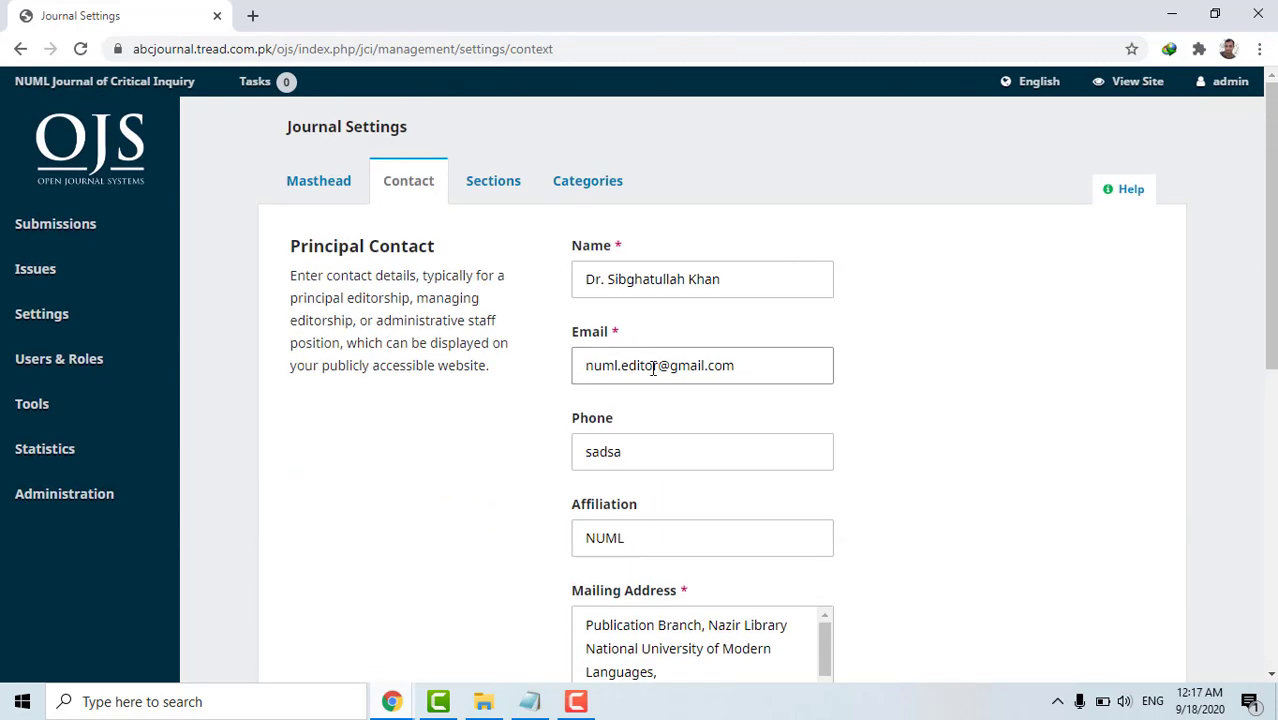
pyautogui.press('Tab')
pyautogui.press('Tab')
pyautogui.press('Tab')
pyautogui.press('Tab')
pyautogui.press('Tab')
pyautogui.press('Tab')
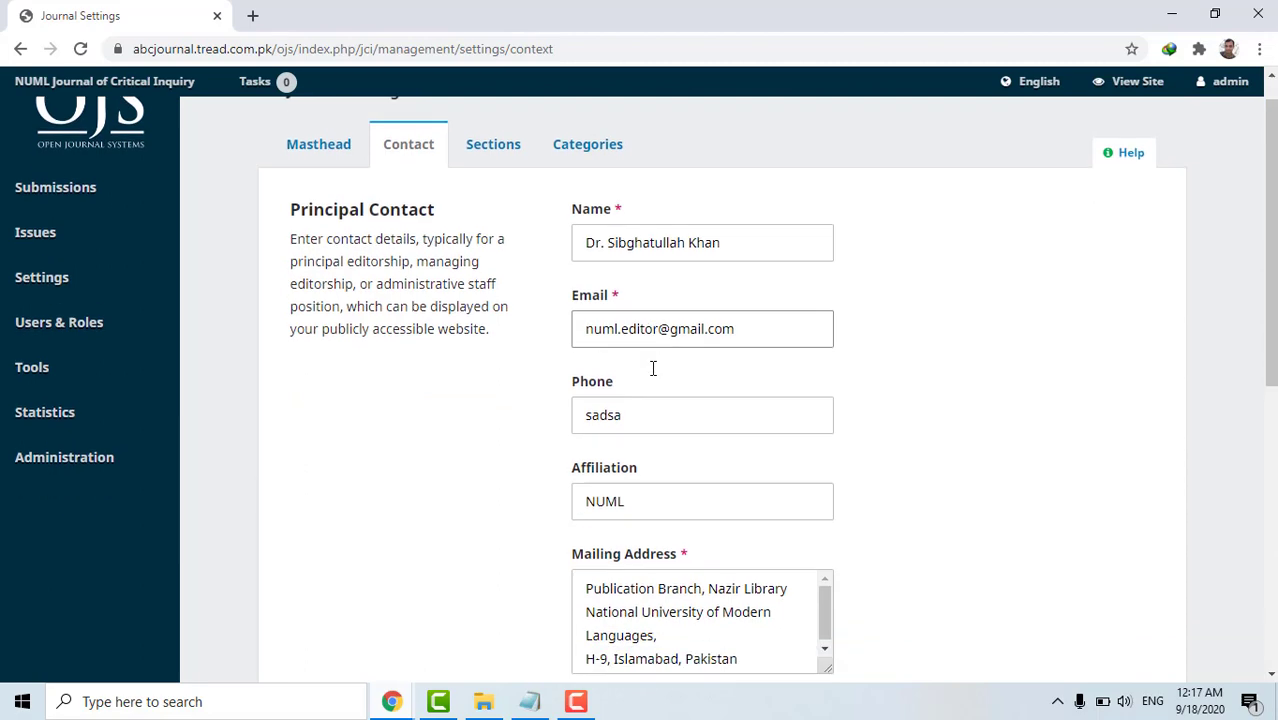
pyautogui.scroll(-2, 650, 375)
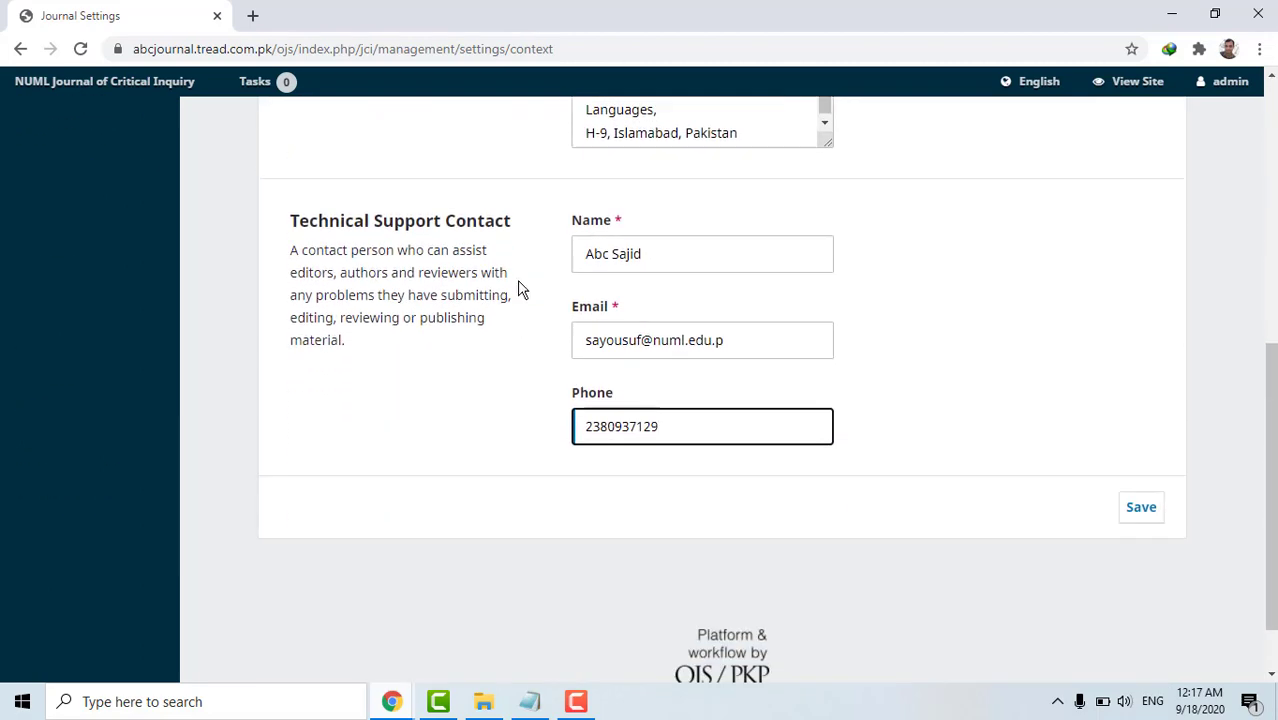
pyautogui.scroll(5, 1040, 430)
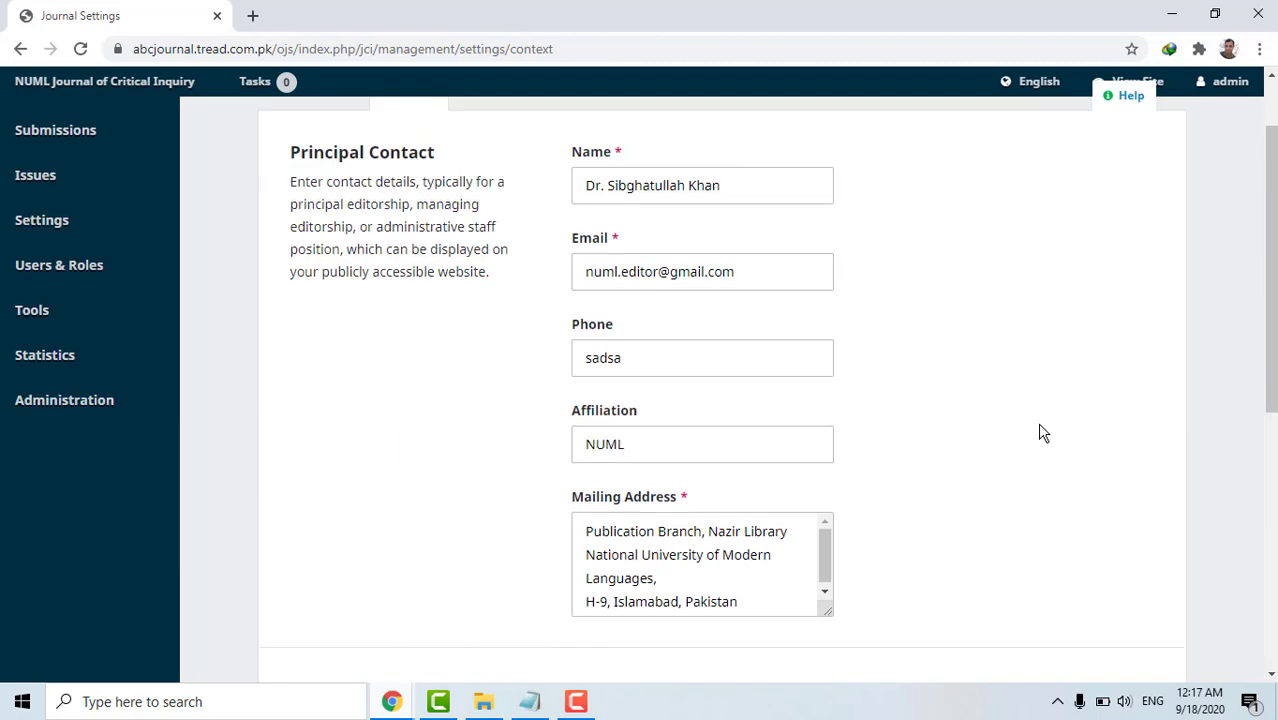
pyautogui.scroll(-6, 1060, 470)
pyautogui.click(1130, 434)
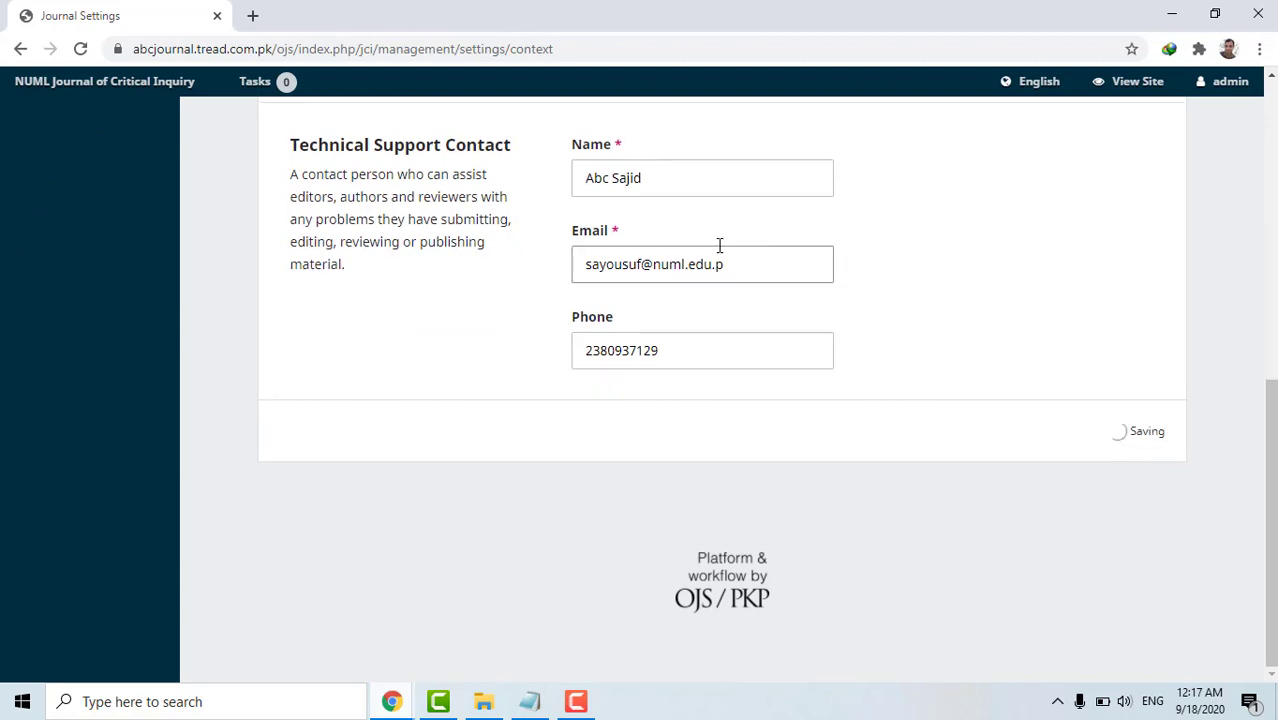
# - Check the Sections and Categories tabs, then return via Contact to the Masthead tab
pyautogui.scroll(15, 719, 248)
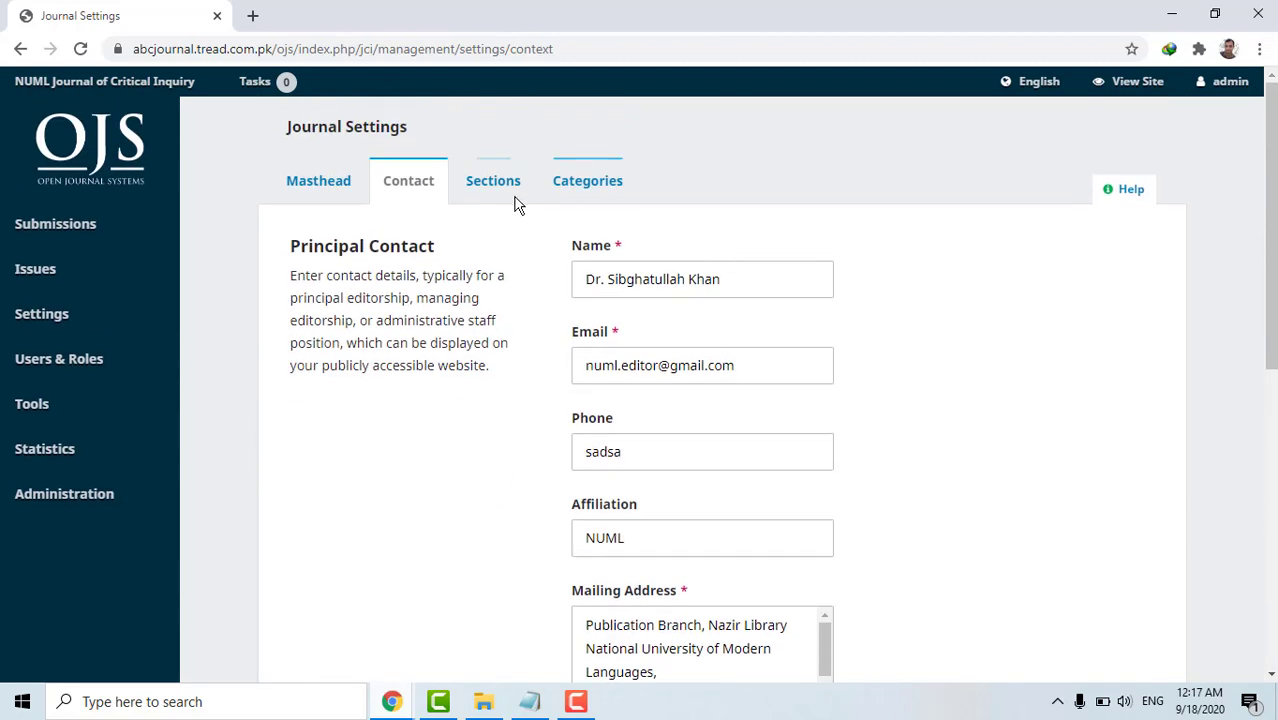
pyautogui.click(484, 192)
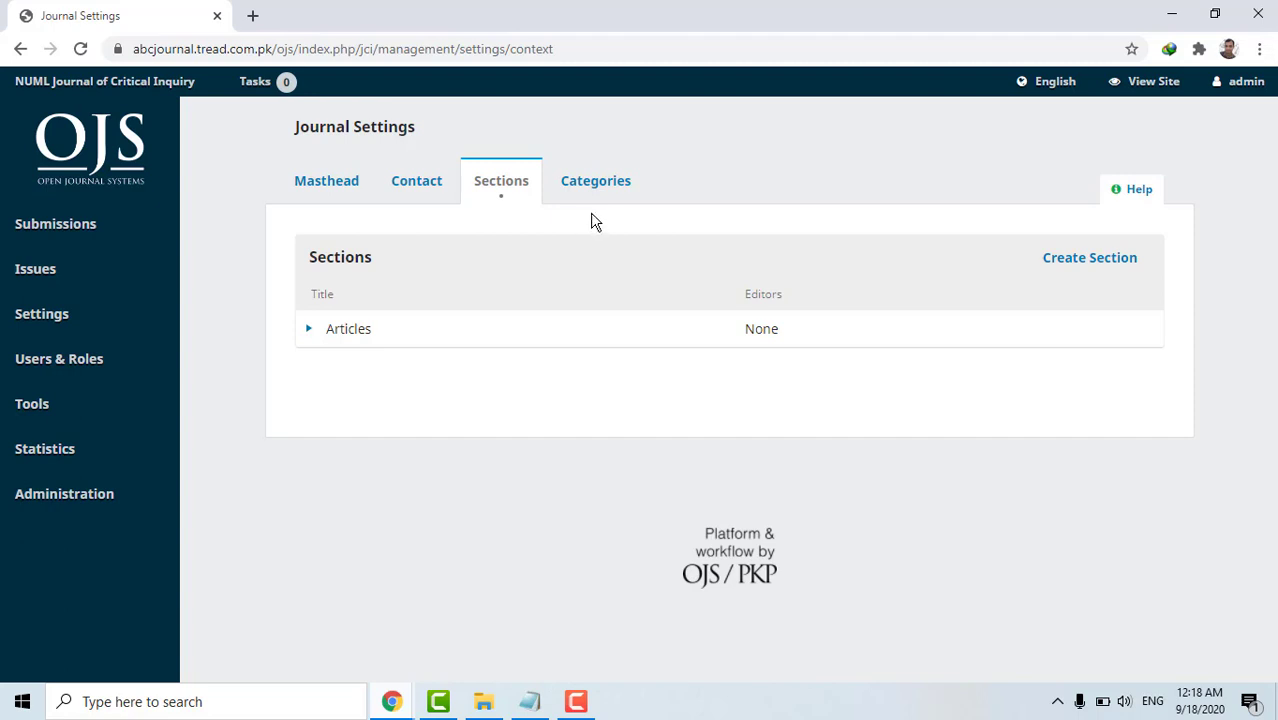
pyautogui.click(593, 196)
pyautogui.click(510, 192)
pyautogui.click(416, 188)
pyautogui.click(316, 190)
pyautogui.scroll(-1, 442, 305)
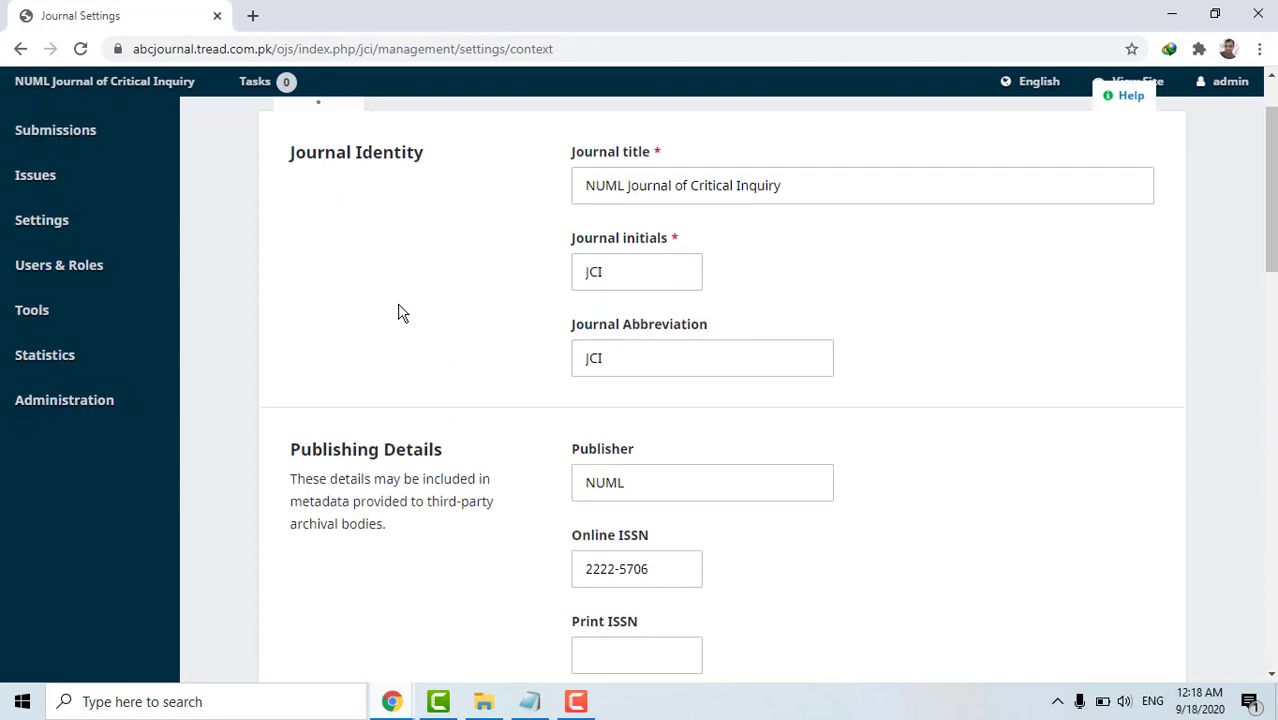
pyautogui.moveTo(123, 289)
pyautogui.scroll(1, 598, 246)
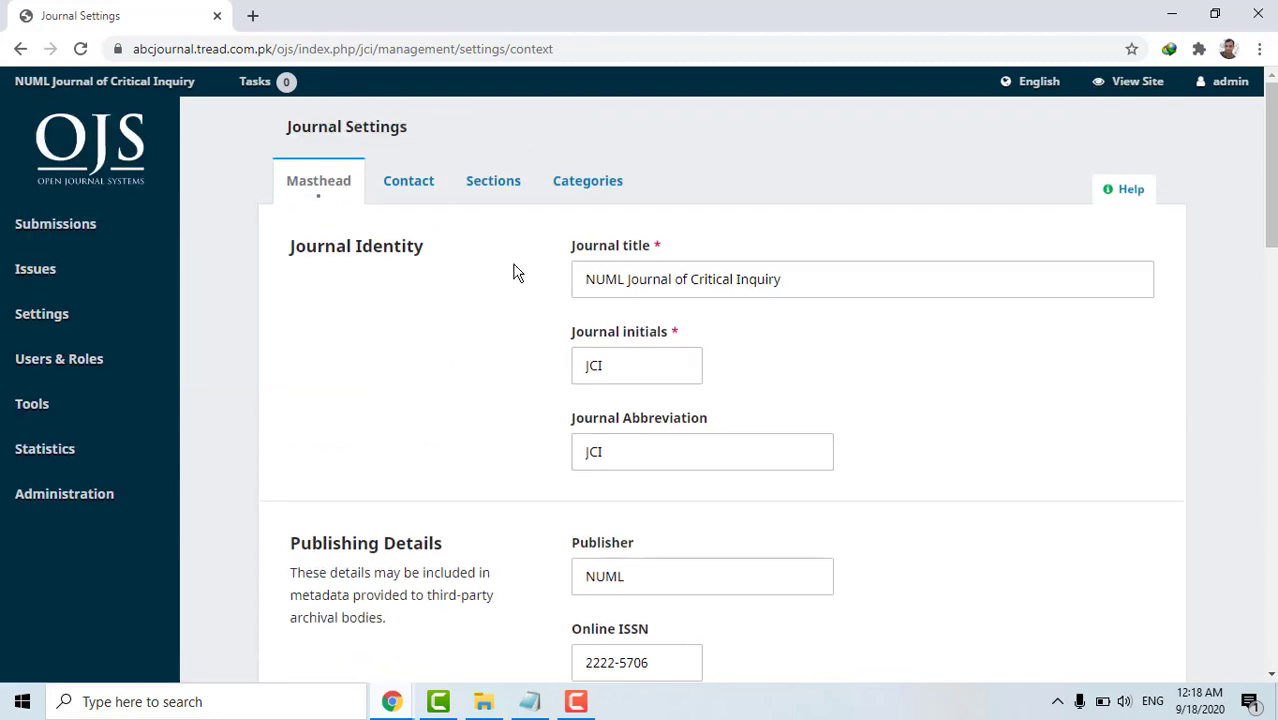
pyautogui.moveTo(115, 333)
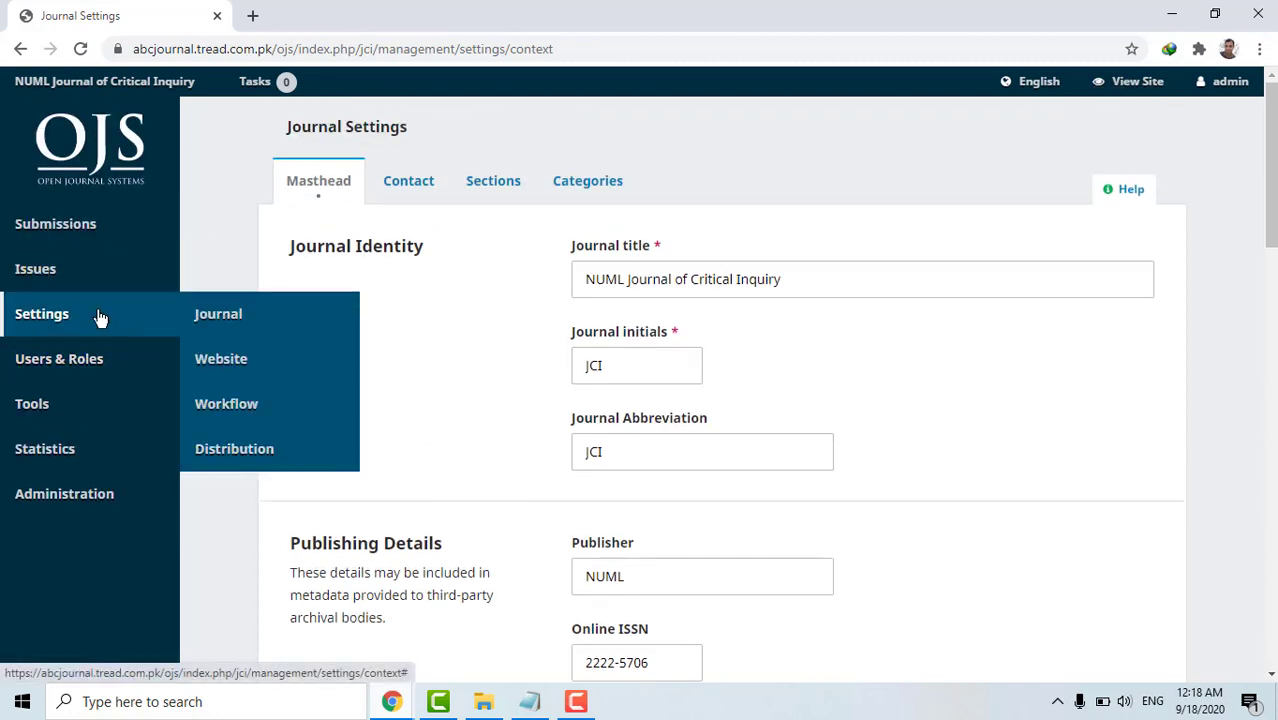
# - Open Settings > Website and show the Appearance Setup with Logo, thumbnail and Homepage Image uploads
pyautogui.click(228, 370)
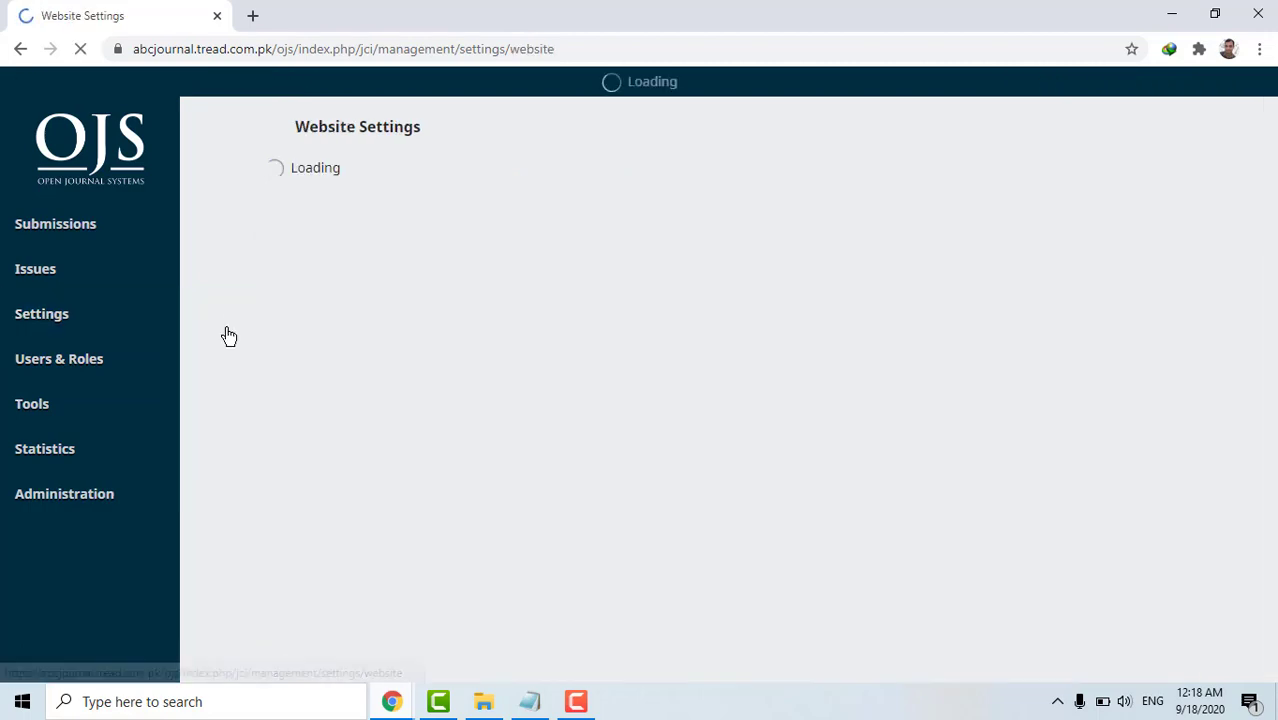
pyautogui.scroll(-3, 800, 414)
pyautogui.scroll(3, 680, 385)
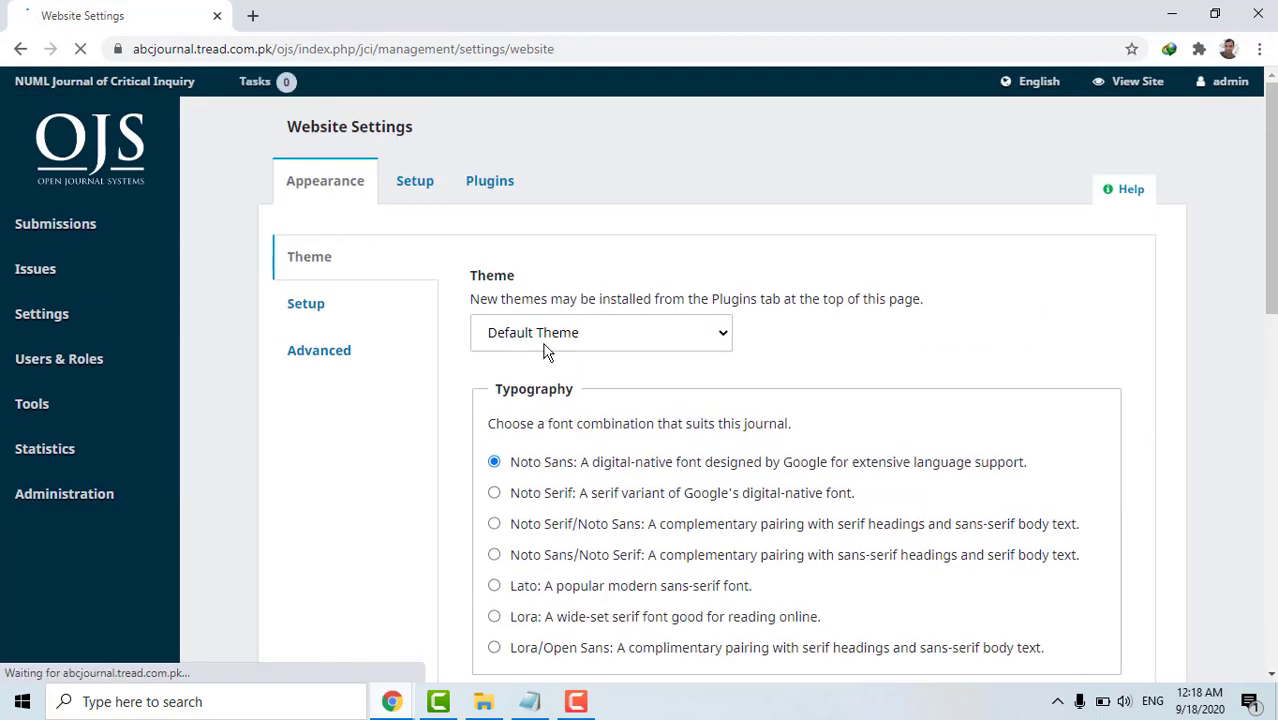
pyautogui.click(306, 304)
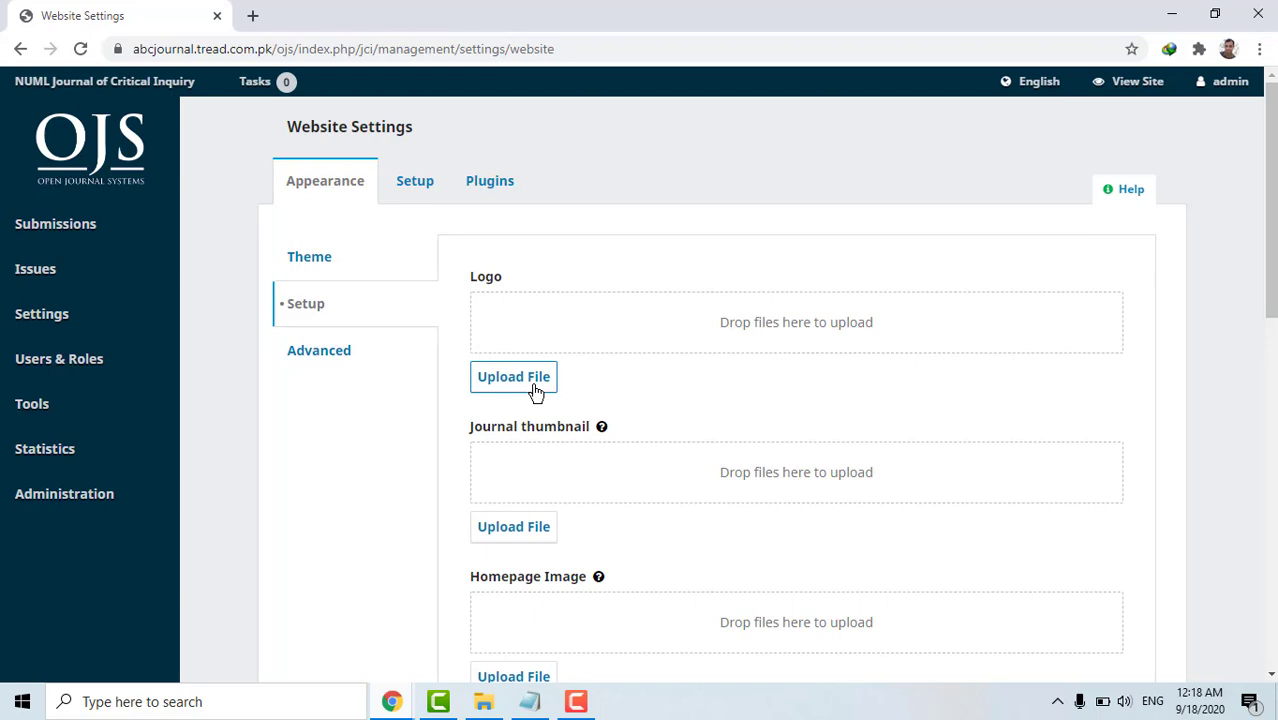
pyautogui.click(396, 704)
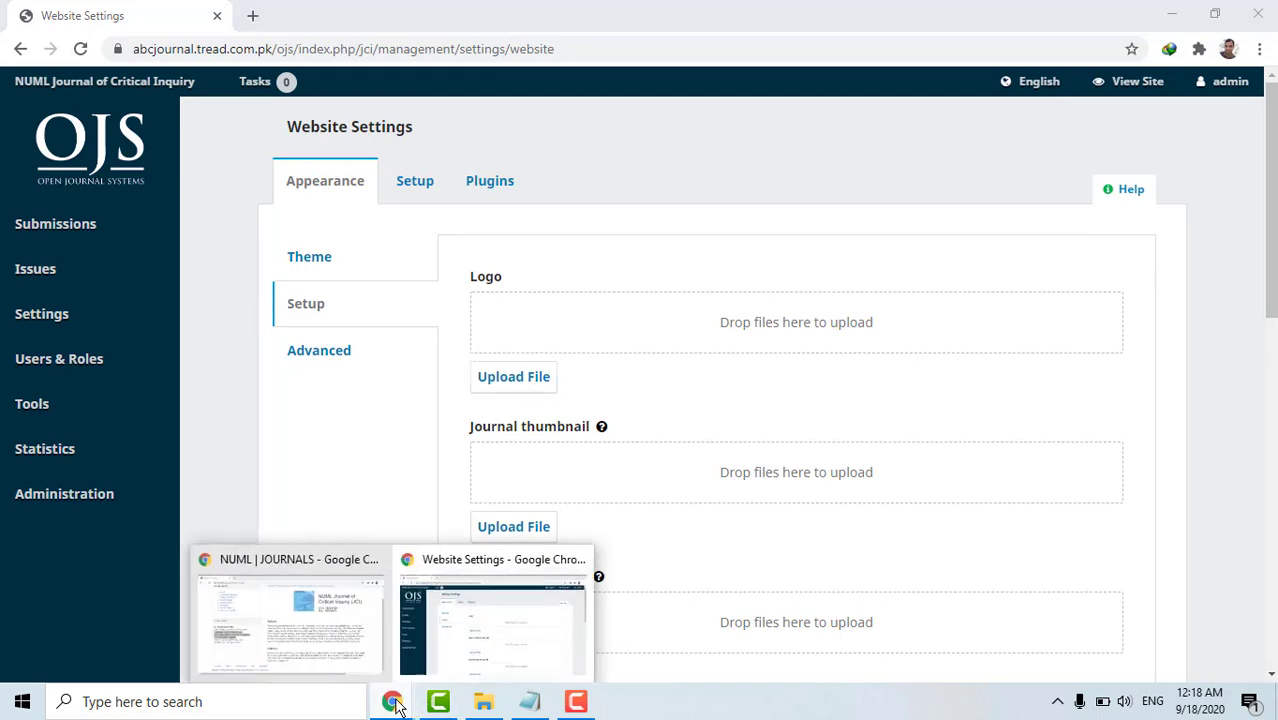
# - Save the university logo from the NUML website to the Desktop as 'logo numl'
pyautogui.click(290, 620)
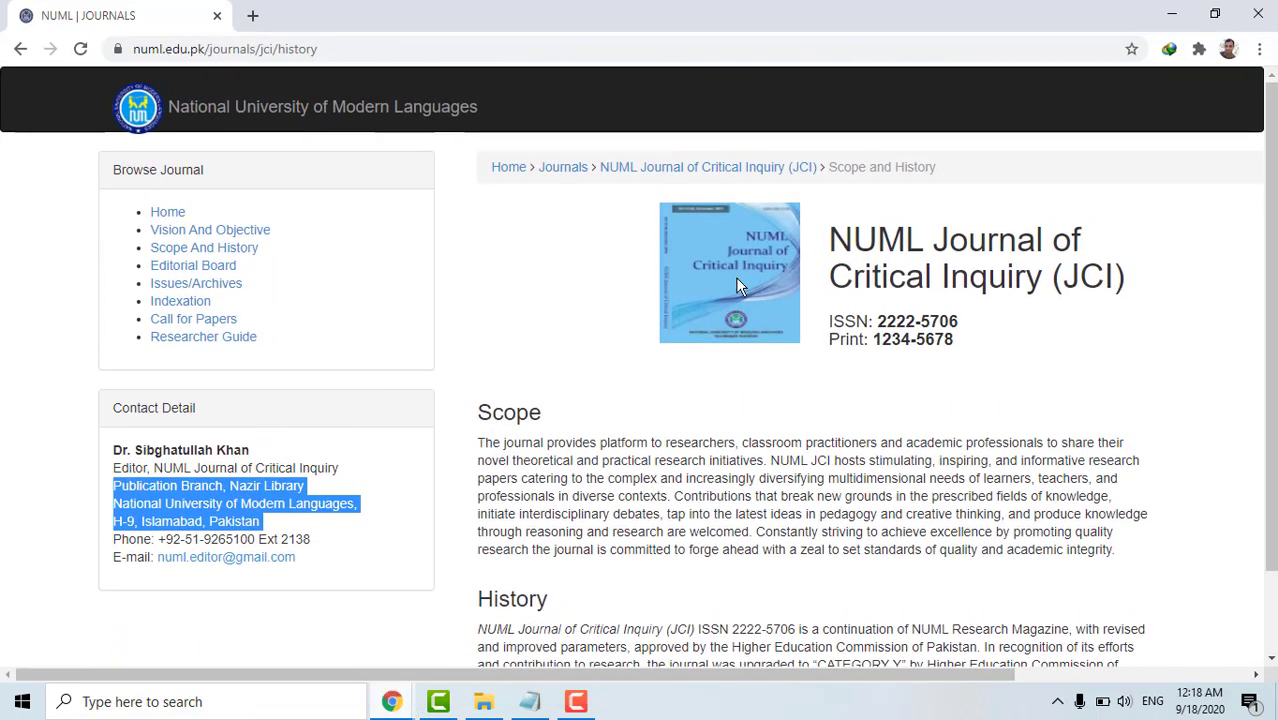
pyautogui.rightClick(153, 118)
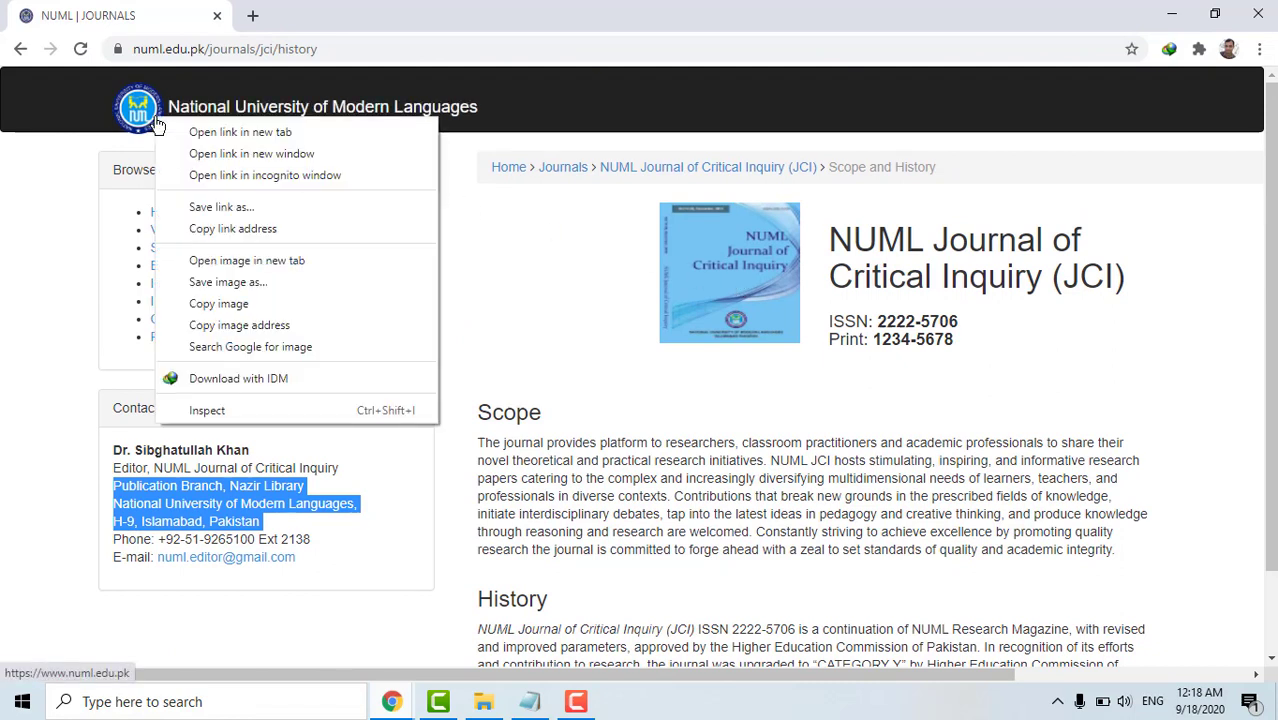
pyautogui.click(228, 283)
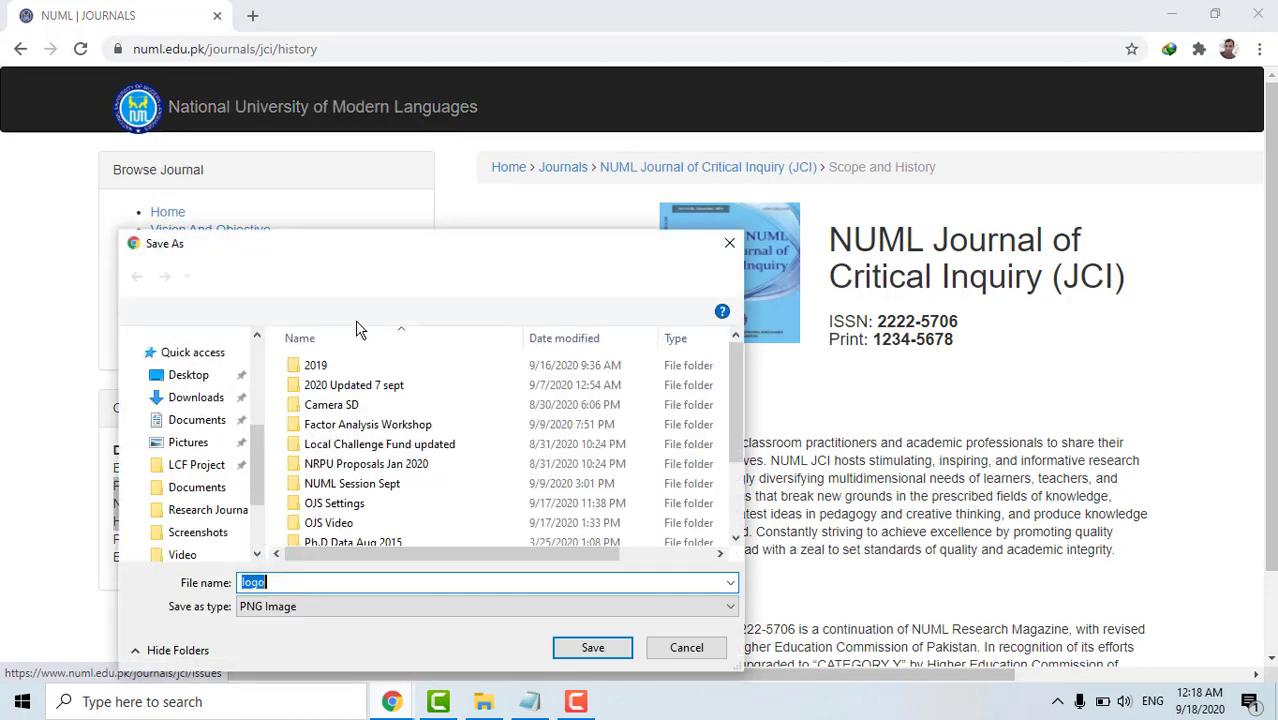
pyautogui.scroll(3, 249, 357)
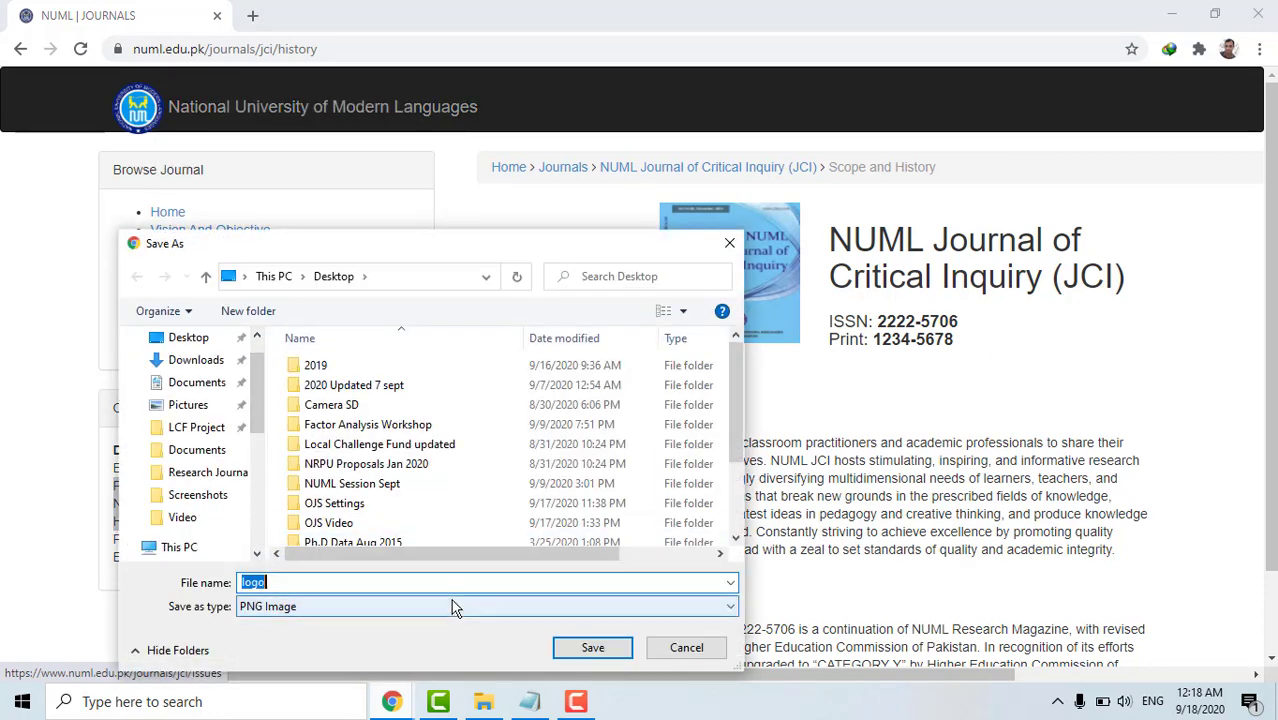
pyautogui.press('End')
pyautogui.write('numl')
pyautogui.press('Return')
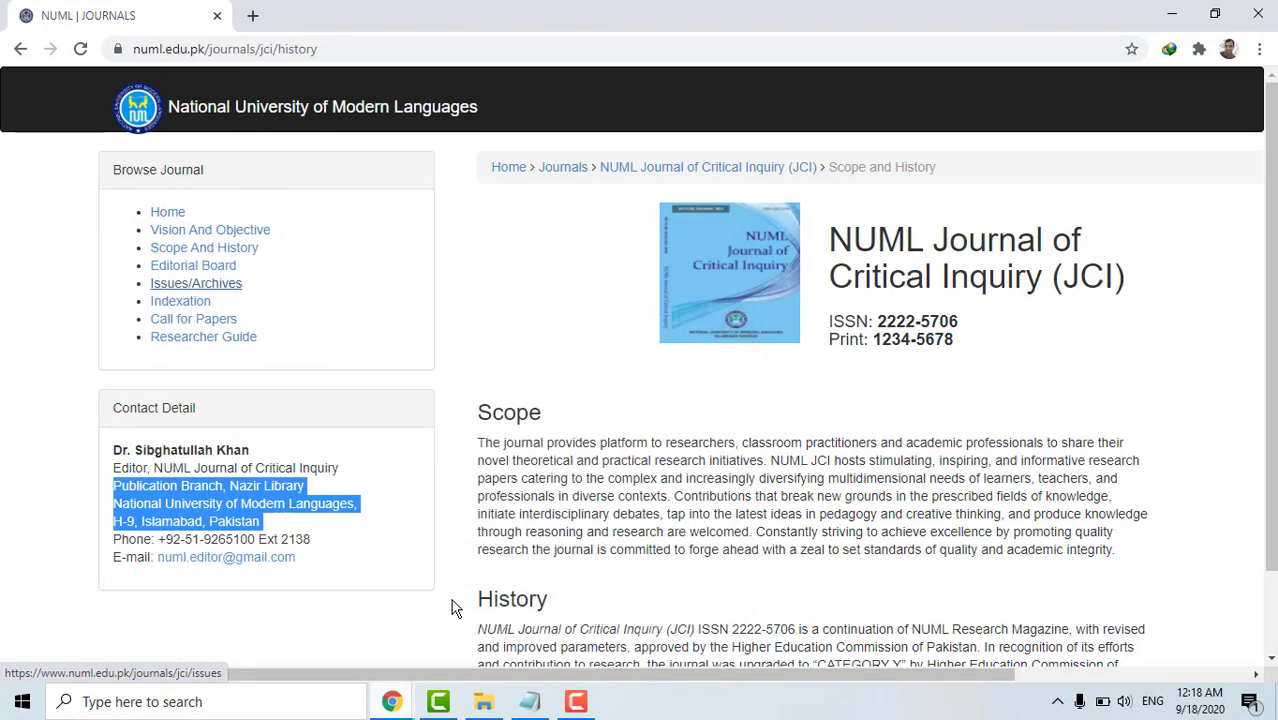
# - Upload 'logo numl' from the Desktop as the journal Logo
pyautogui.moveTo(391, 701)
pyautogui.click(490, 600)
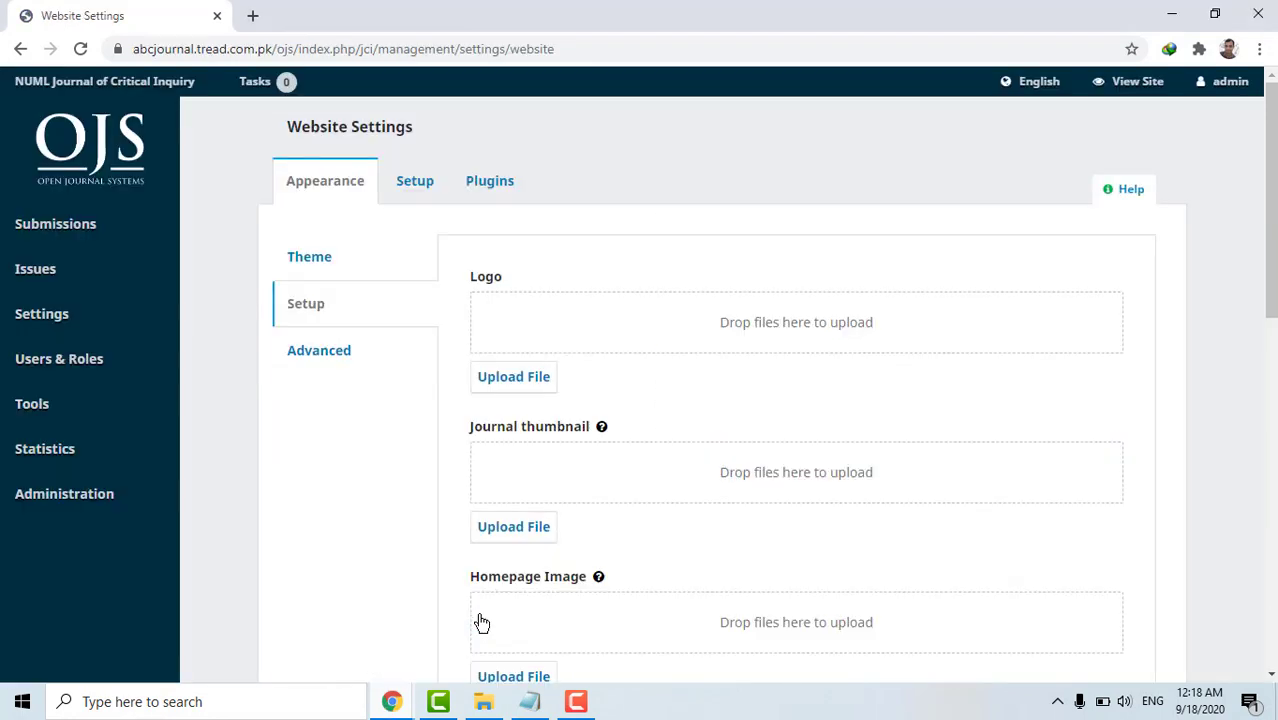
pyautogui.click(522, 390)
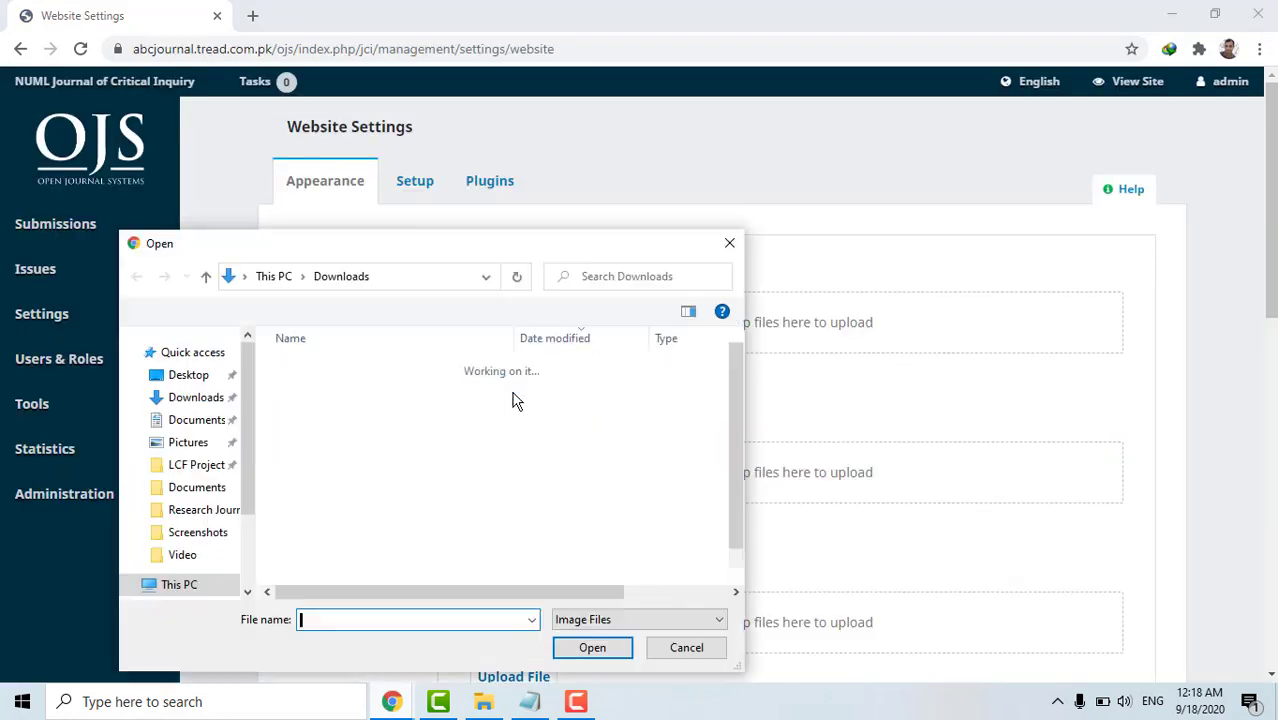
pyautogui.scroll(5, 244, 386)
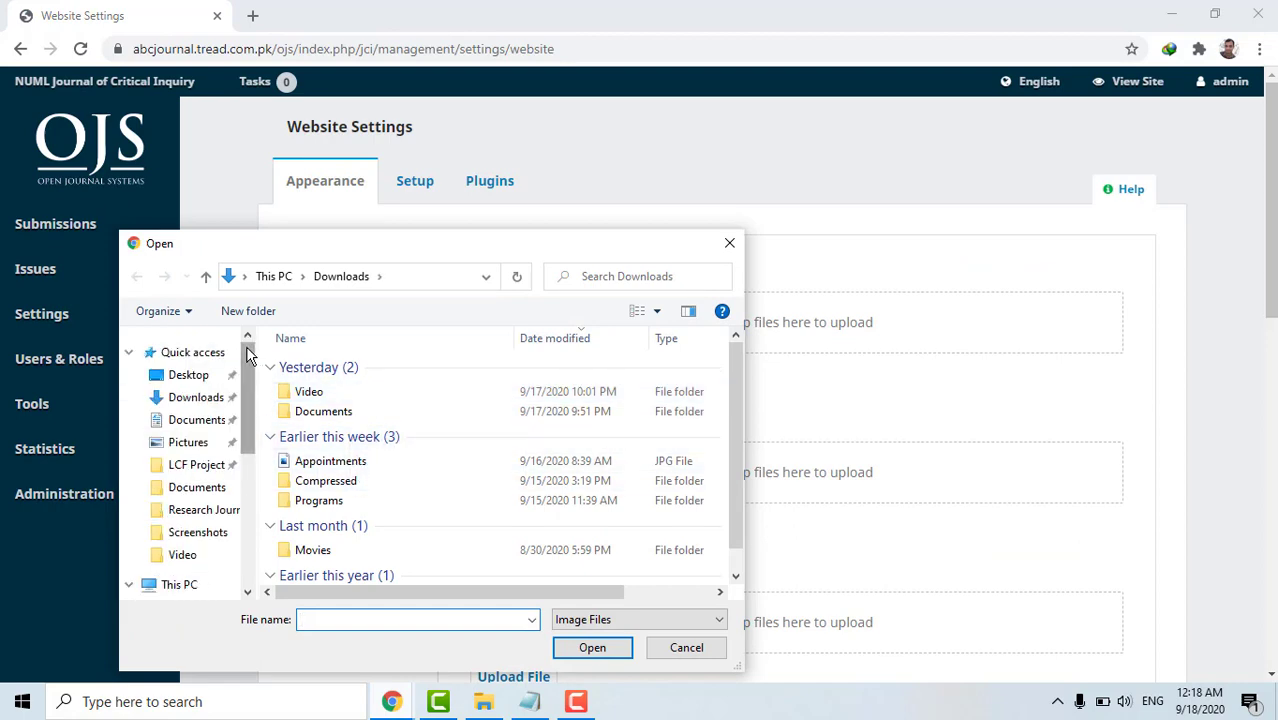
pyautogui.click(219, 383)
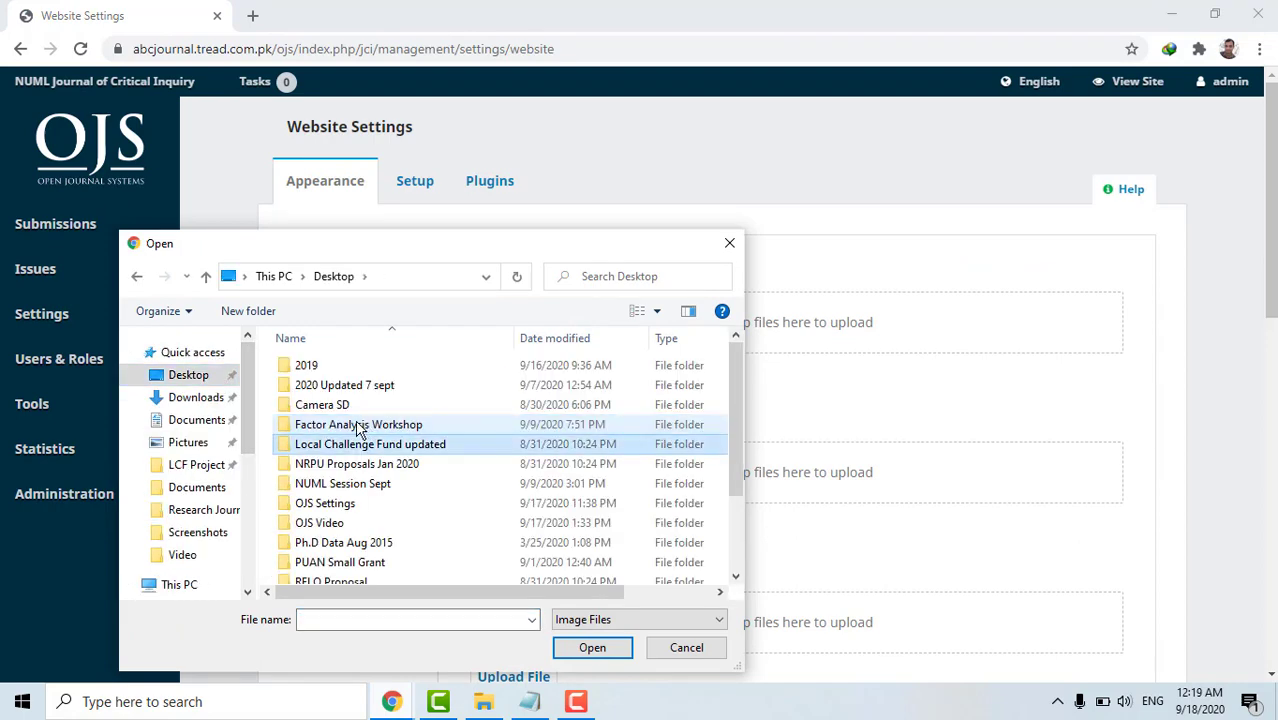
pyautogui.scroll(-3, 385, 430)
pyautogui.click(320, 573)
pyautogui.doubleClick(320, 573)
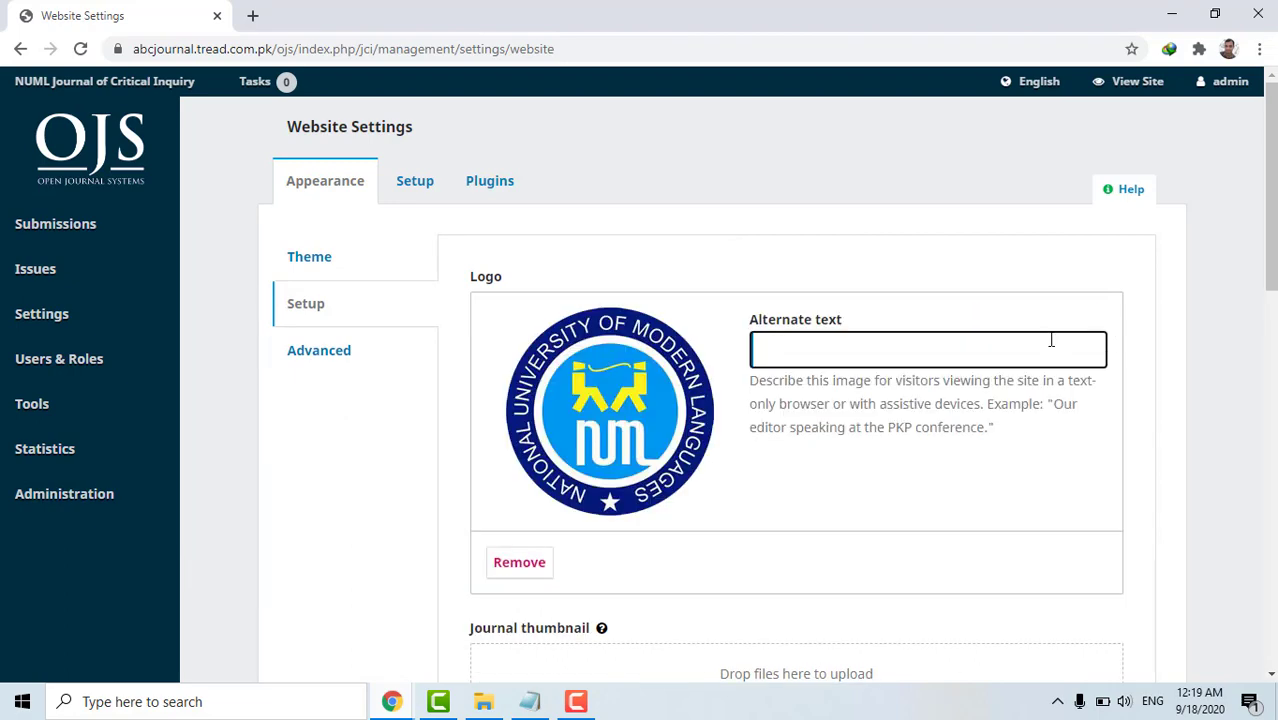
pyautogui.scroll(-1, 980, 360)
pyautogui.scroll(-4, 895, 372)
pyautogui.scroll(3, 860, 330)
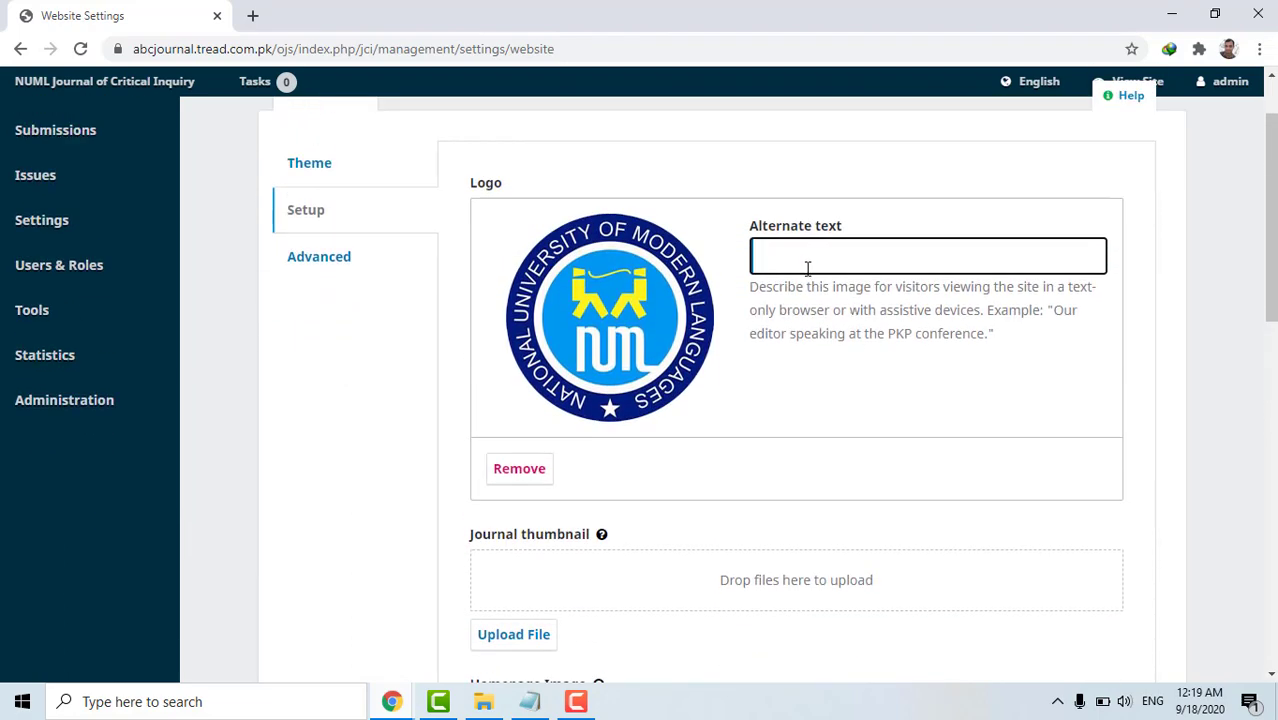
pyautogui.scroll(-4, 622, 391)
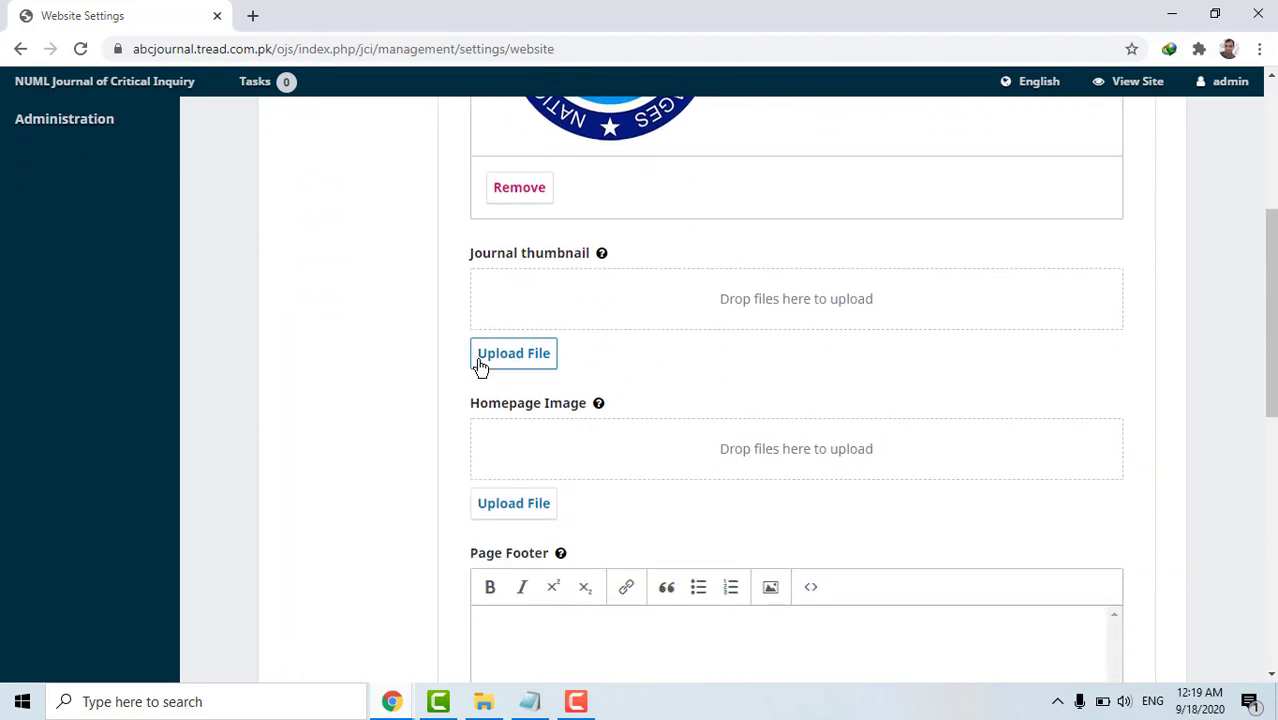
# - Save the JCI cover image from the NUML Journals site to the Desktop as aa.jpg, overwriting the old file
pyautogui.moveTo(391, 701)
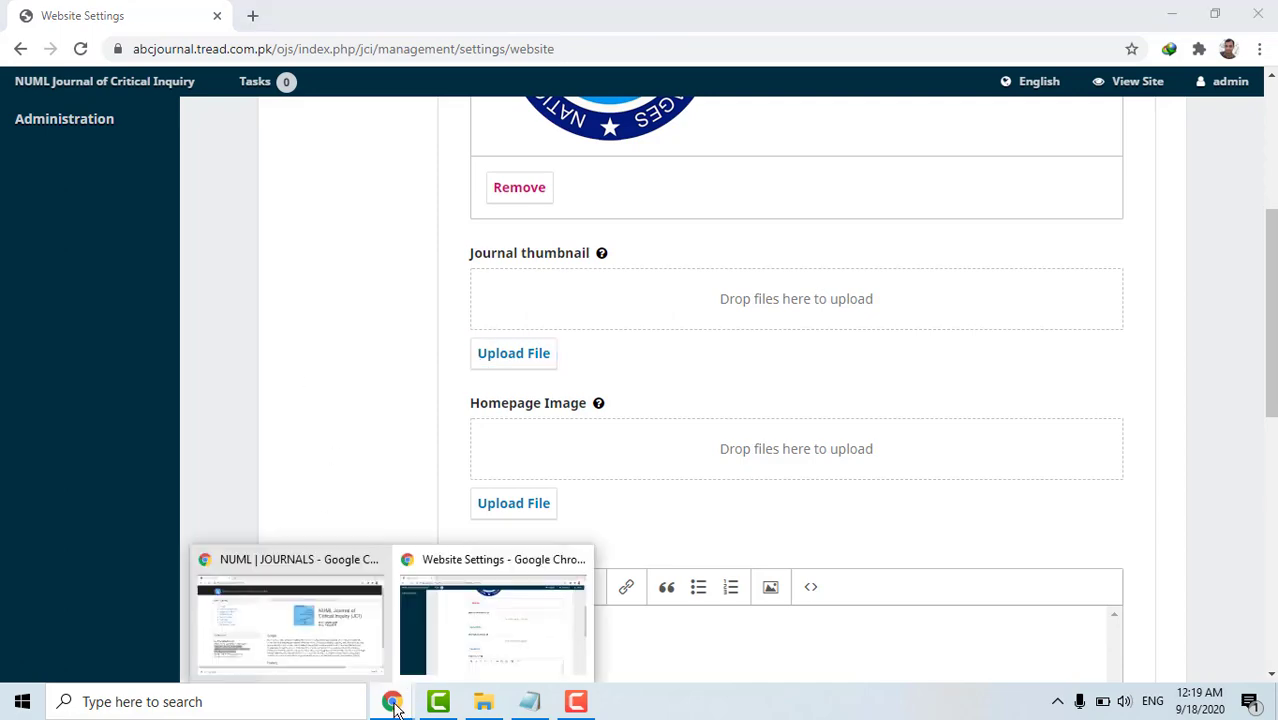
pyautogui.click(325, 637)
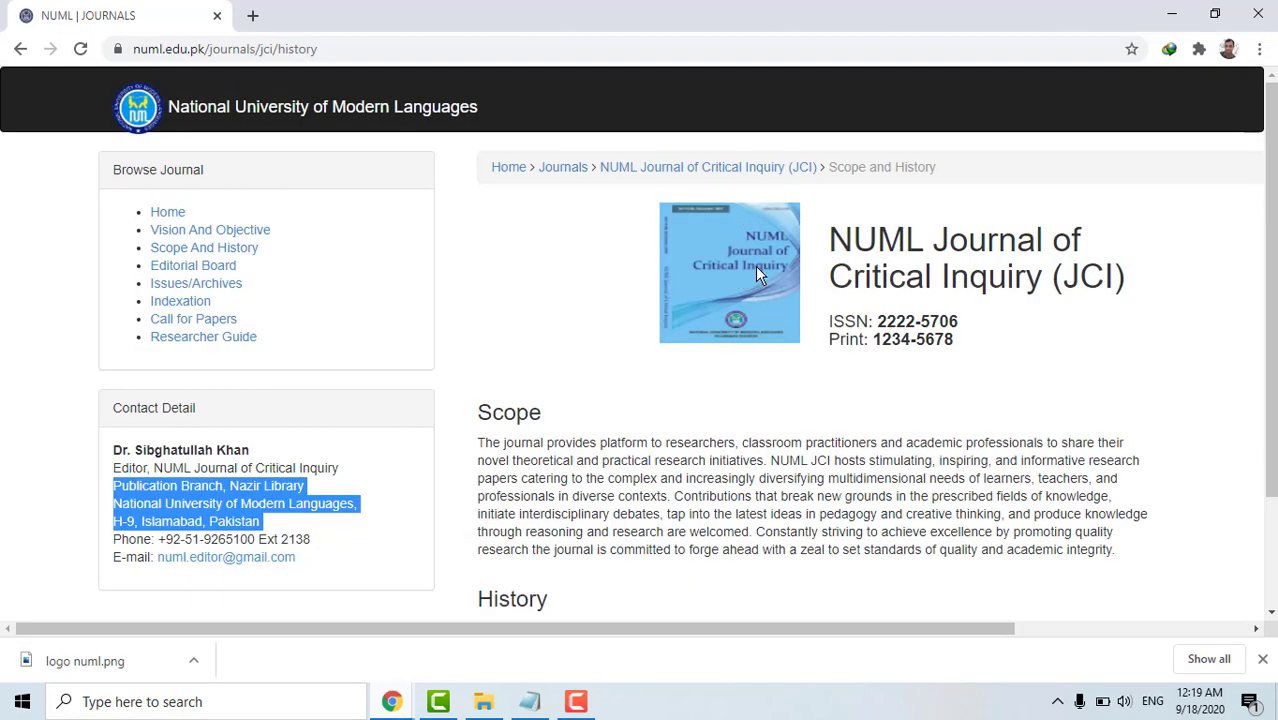
pyautogui.moveTo(755, 266); pyautogui.dragTo(727, 307)
pyautogui.rightClick(720, 269)
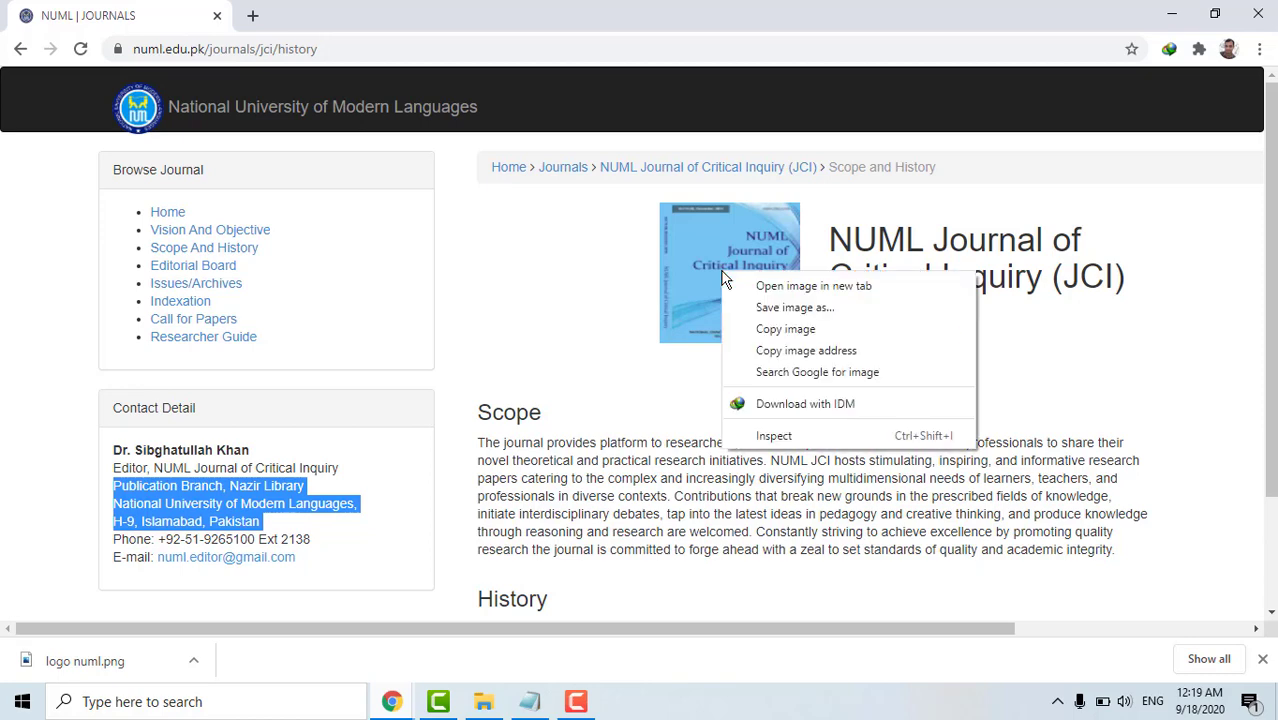
pyautogui.click(759, 307)
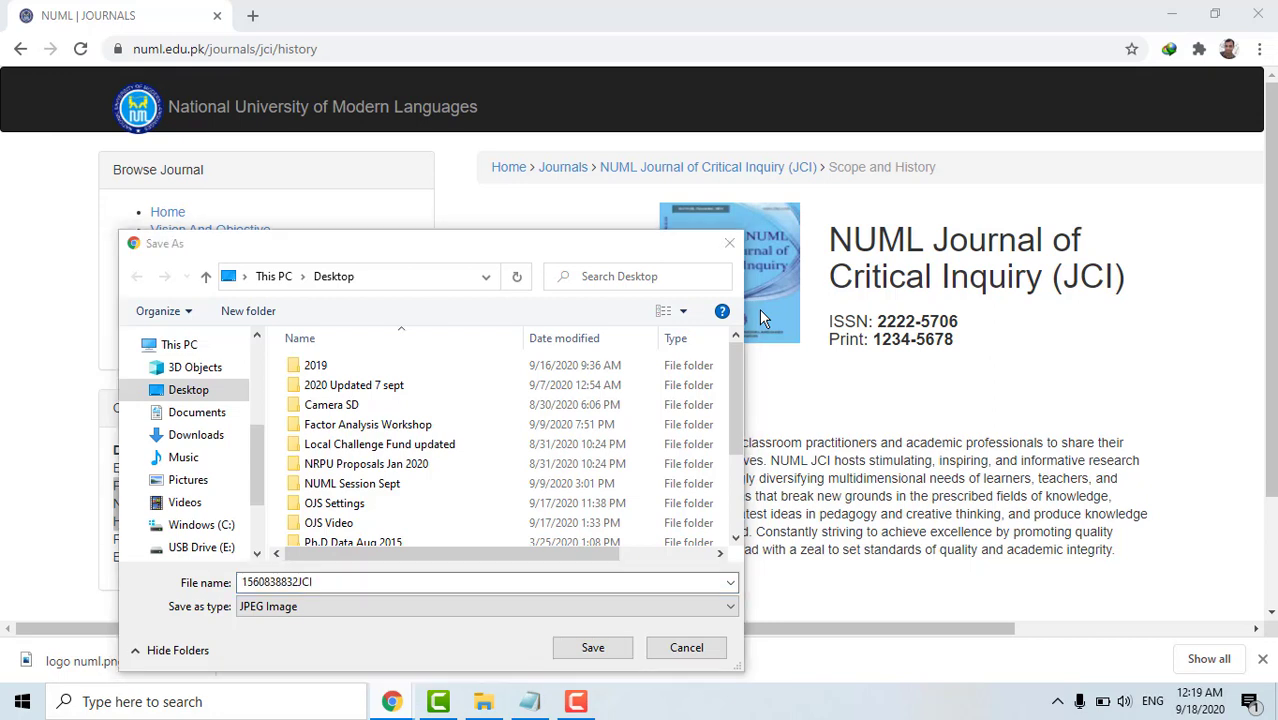
pyautogui.click(298, 582)
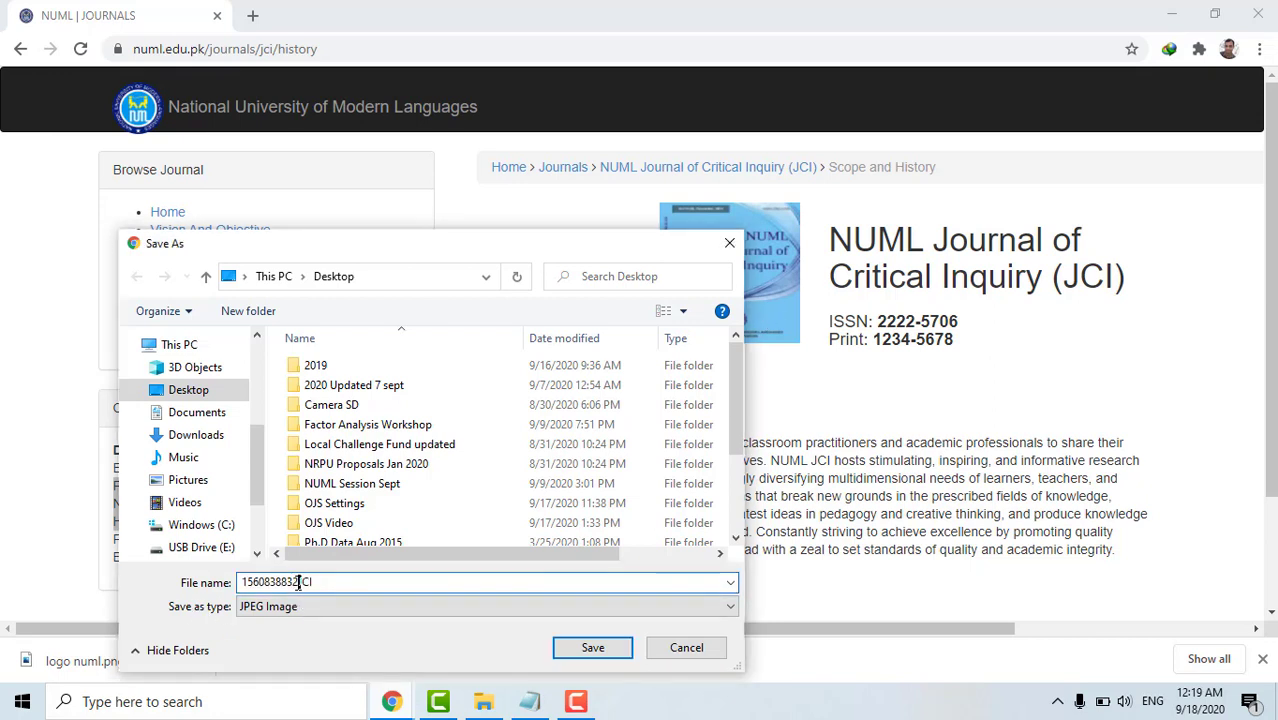
pyautogui.hotkey('ctrl', 'a')
pyautogui.write('aa')
pyautogui.click(595, 648)
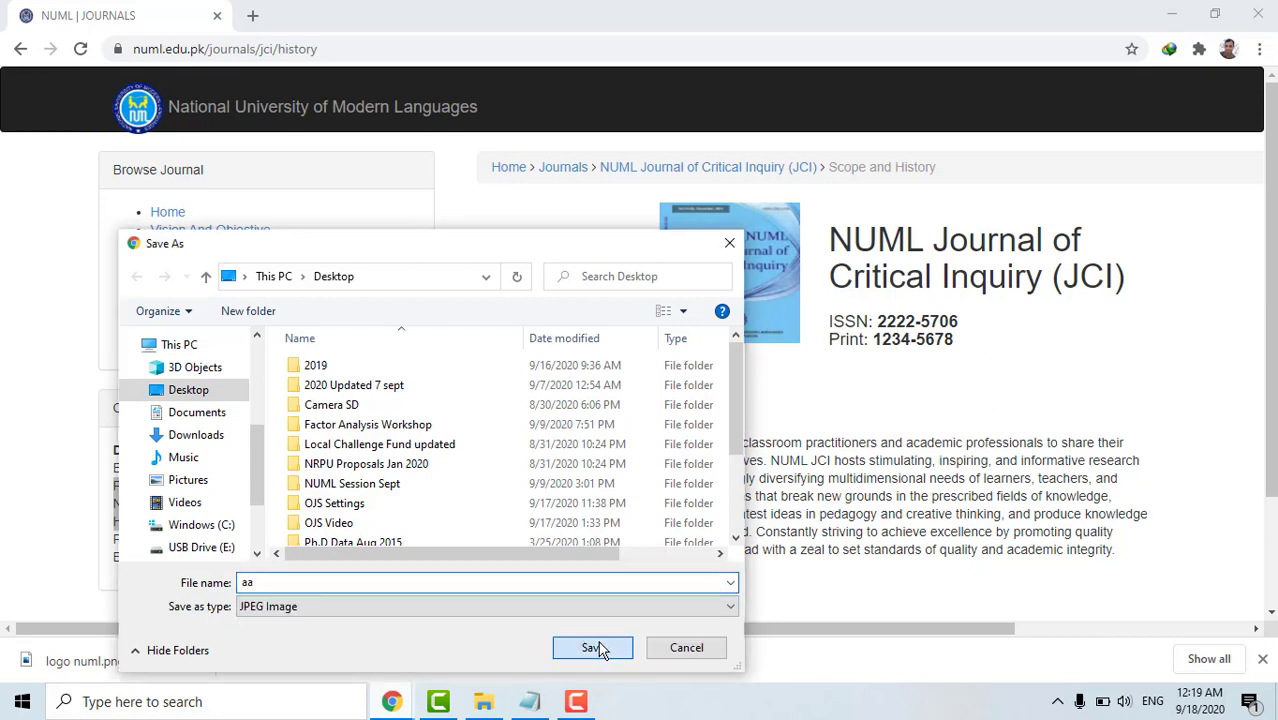
pyautogui.click(688, 358)
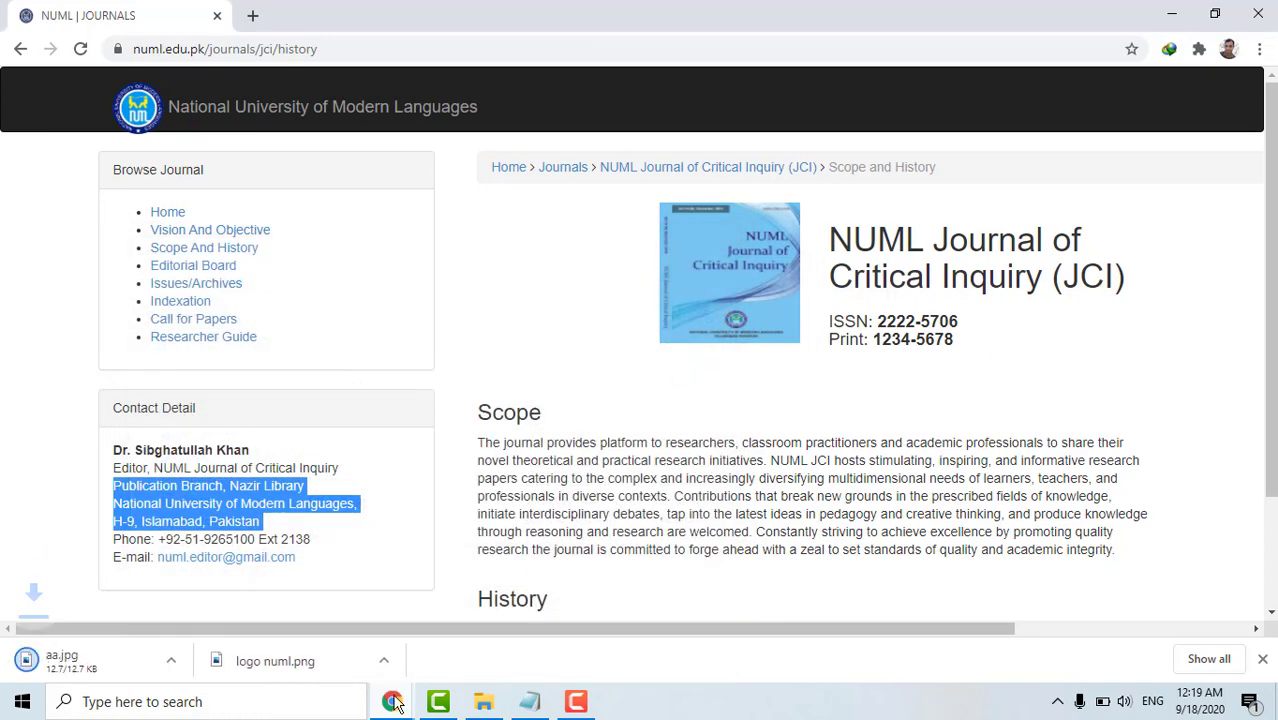
# - Upload aa.jpg as the Journal thumbnail in Website Settings
pyautogui.moveTo(381, 683)
pyautogui.click(492, 625)
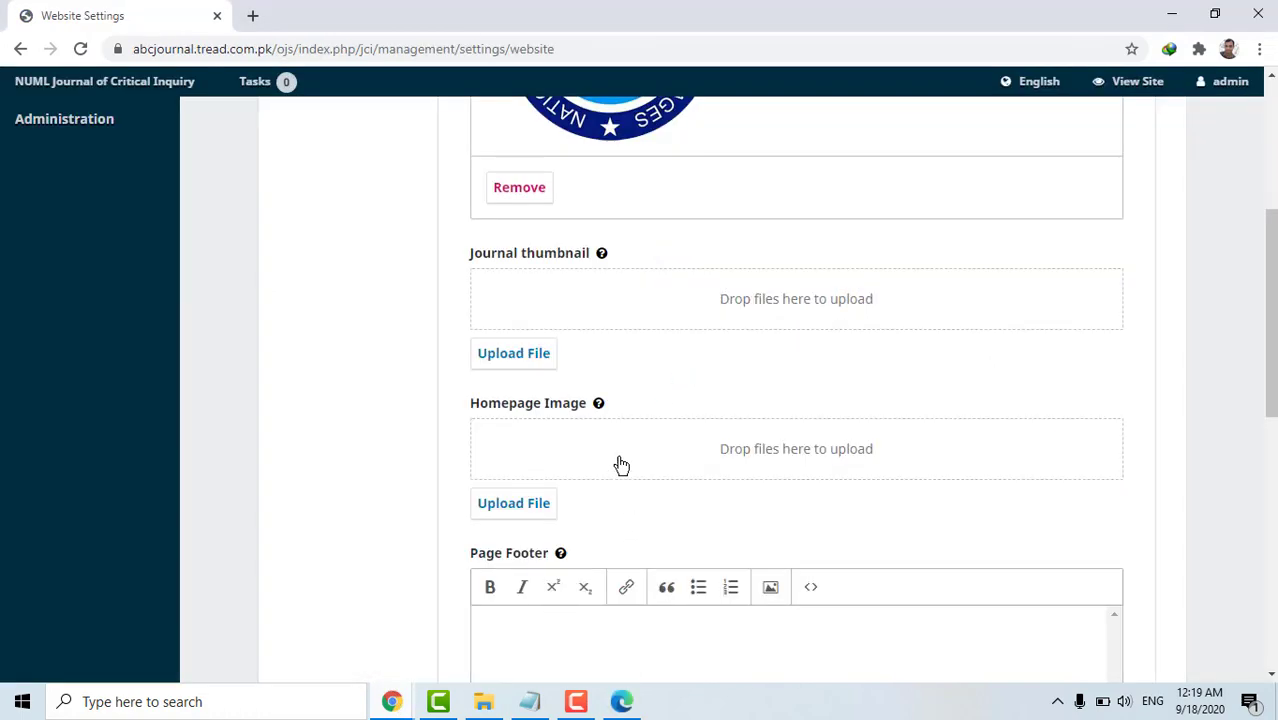
pyautogui.click(538, 366)
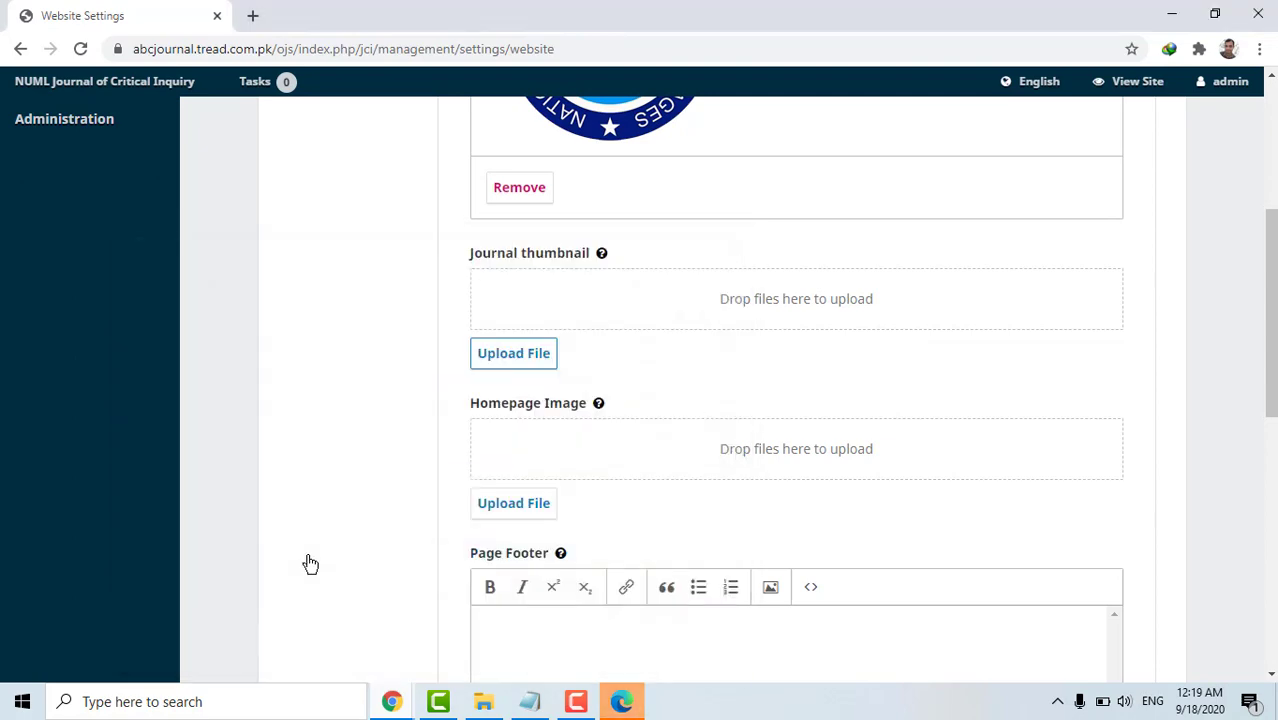
pyautogui.doubleClick(305, 556)
# - Close the stray Bing search window and bring up the open browser windows
pyautogui.click(622, 701)
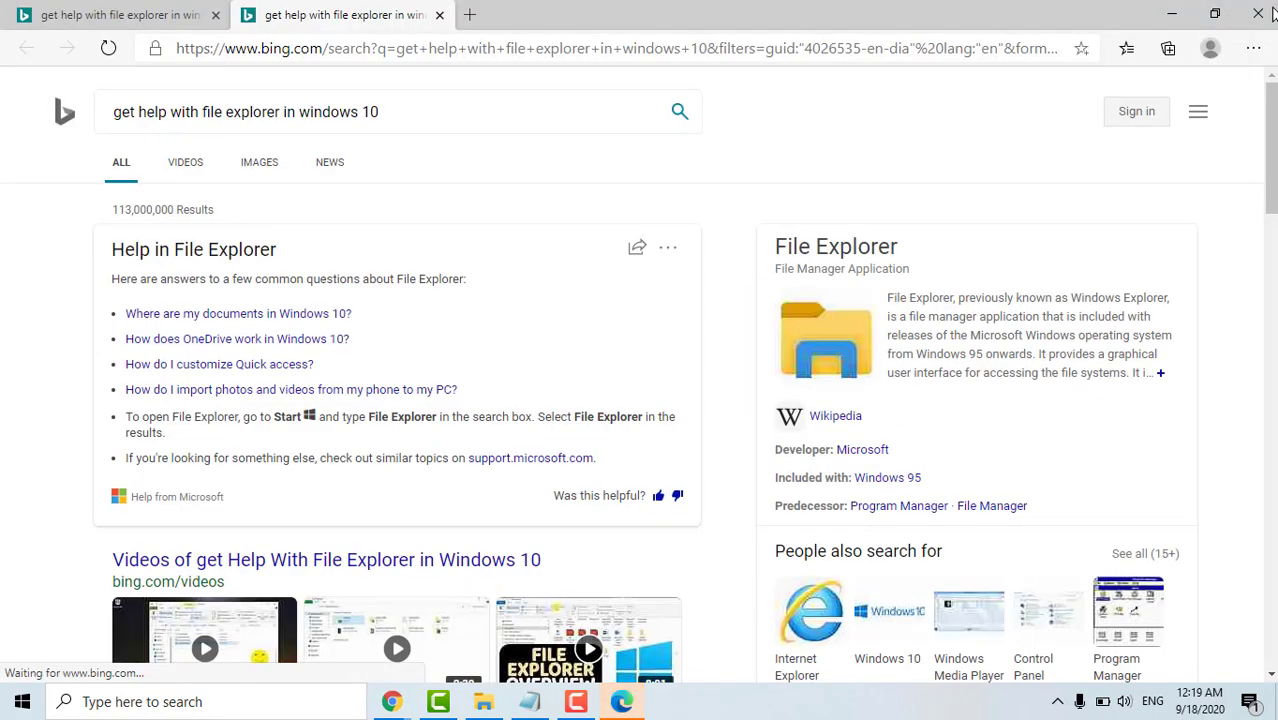
pyautogui.hotkey('alt', 'F4')
pyautogui.scroll(-3, 630, 424)
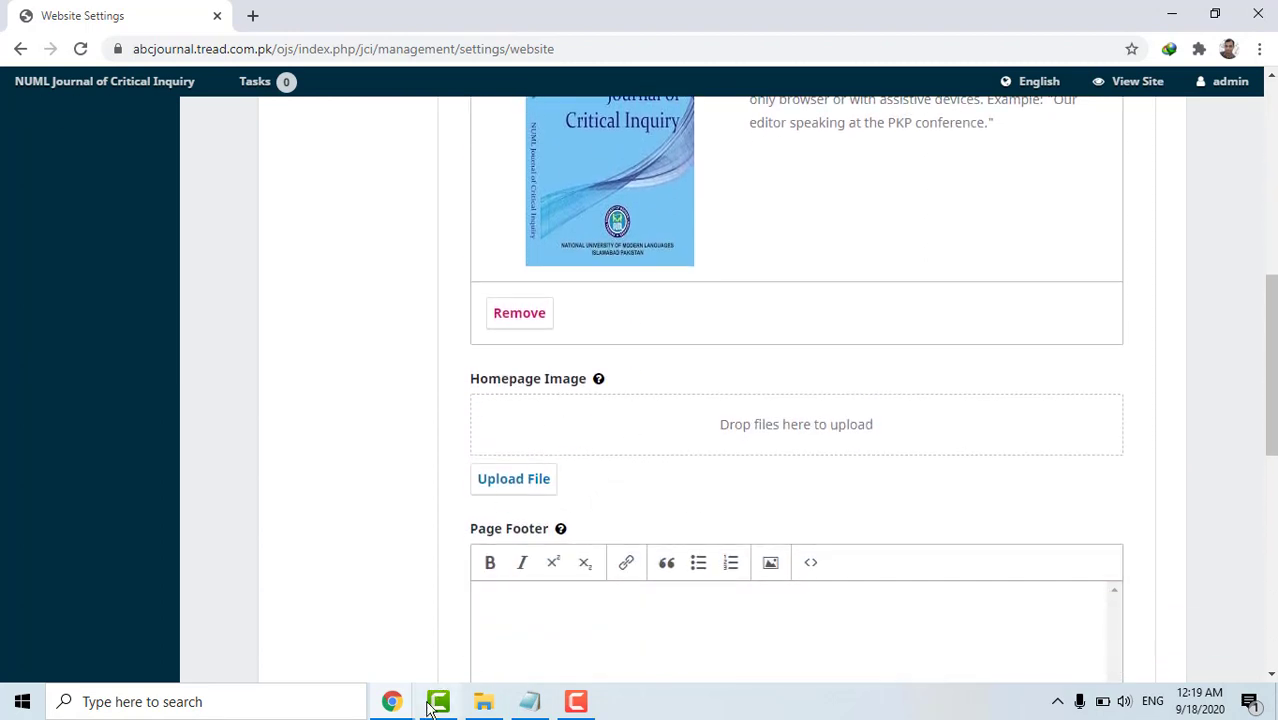
pyautogui.click(391, 701)
# - Look over the NUML journal history page and its cover image, then return to Website Settings
pyautogui.click(356, 628)
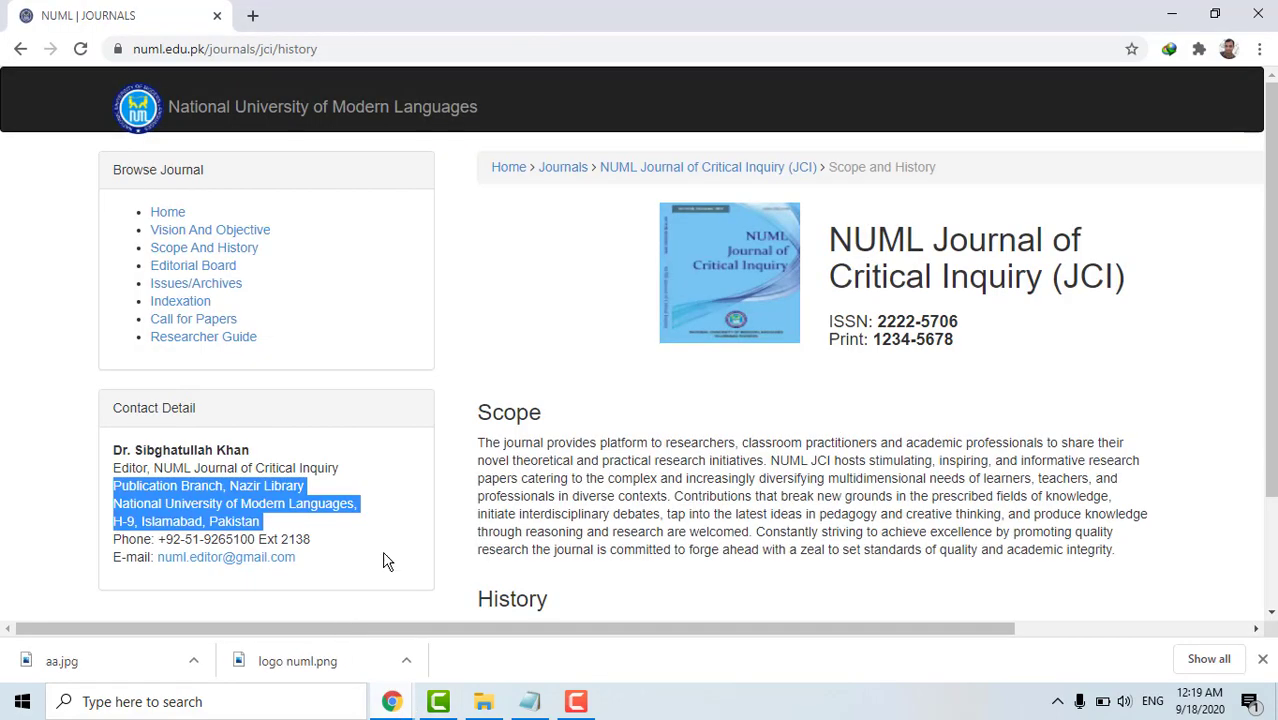
pyautogui.scroll(-2, 832, 448)
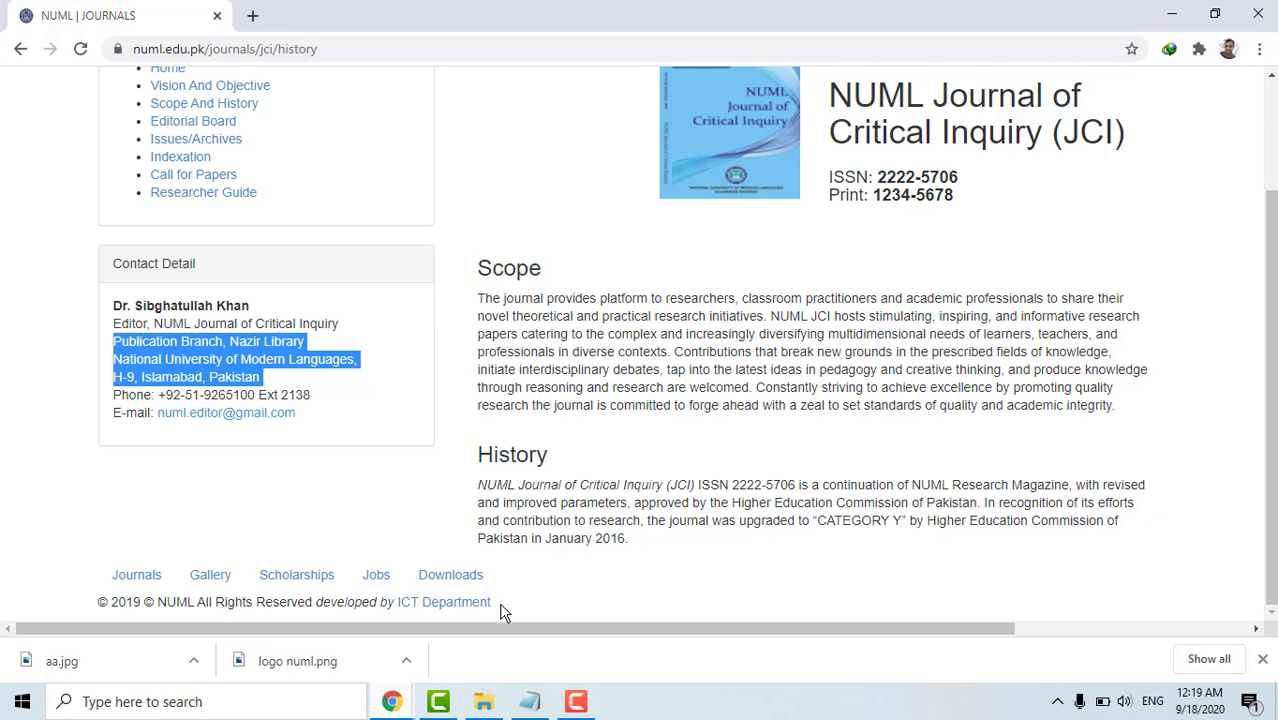
pyautogui.rightClick(717, 143)
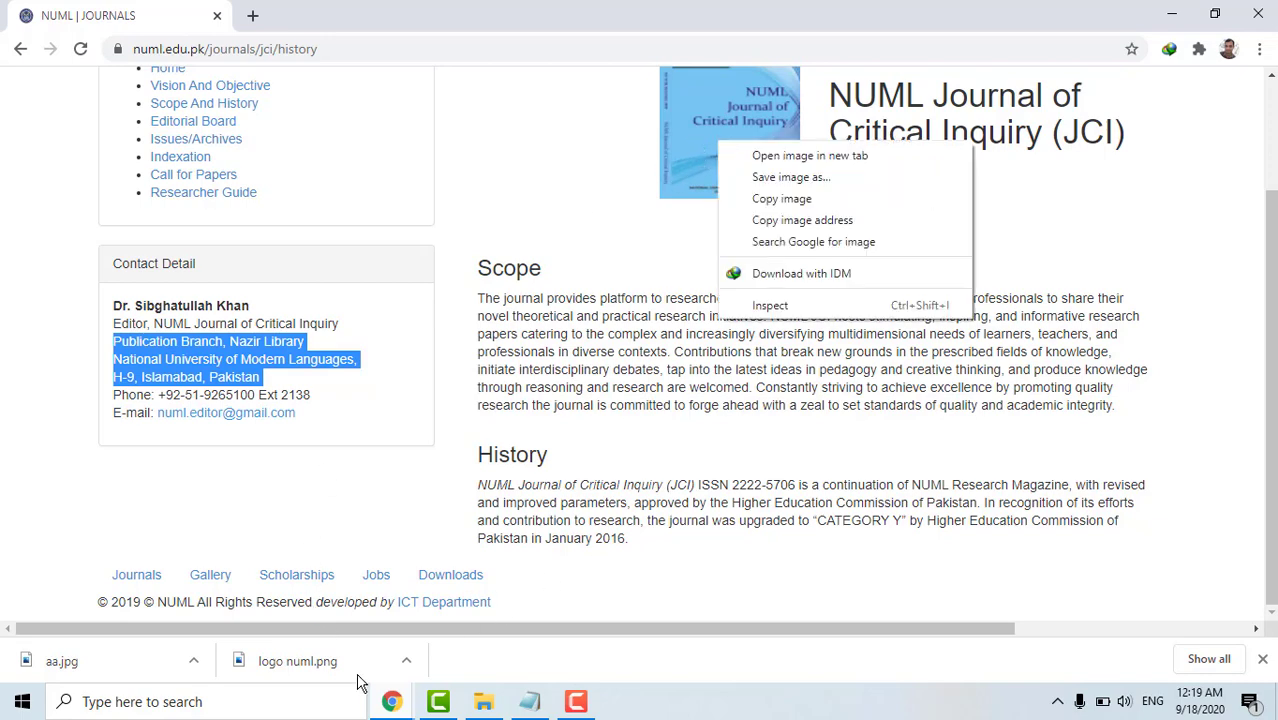
pyautogui.click(391, 701)
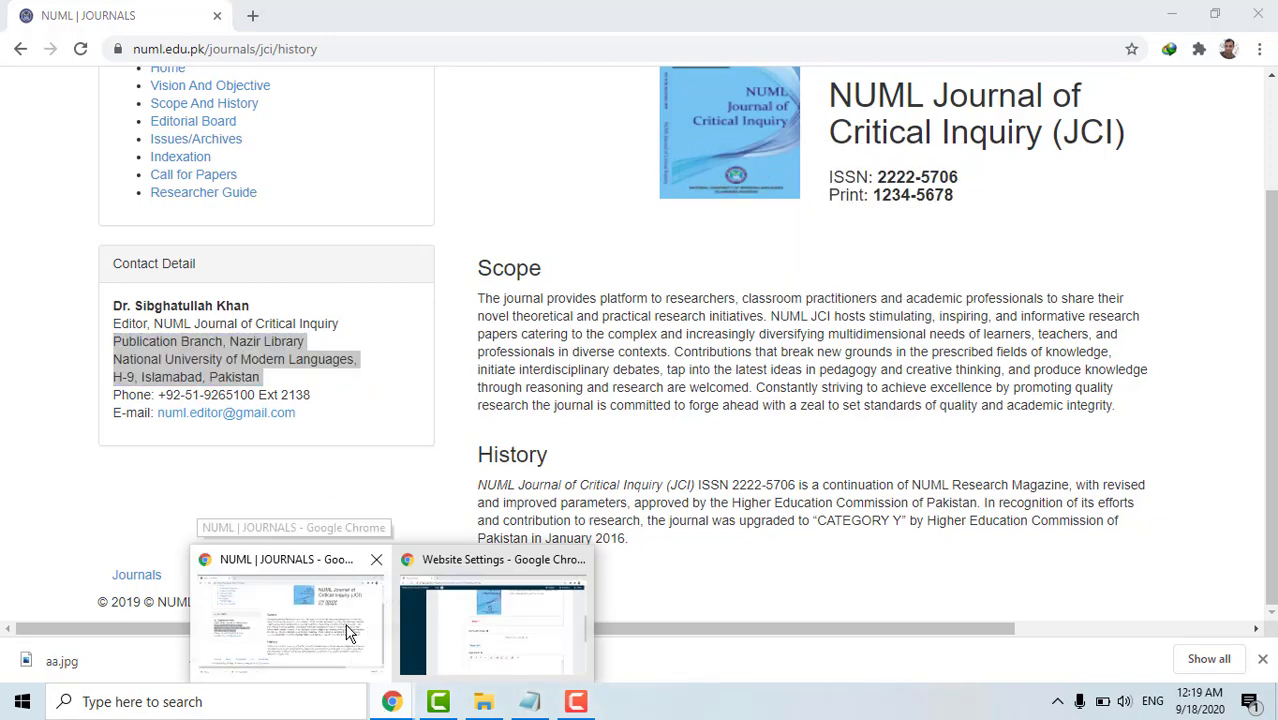
pyautogui.click(490, 620)
# - Upload aa.jpg as the Homepage Image in Website Settings
pyautogui.click(530, 480)
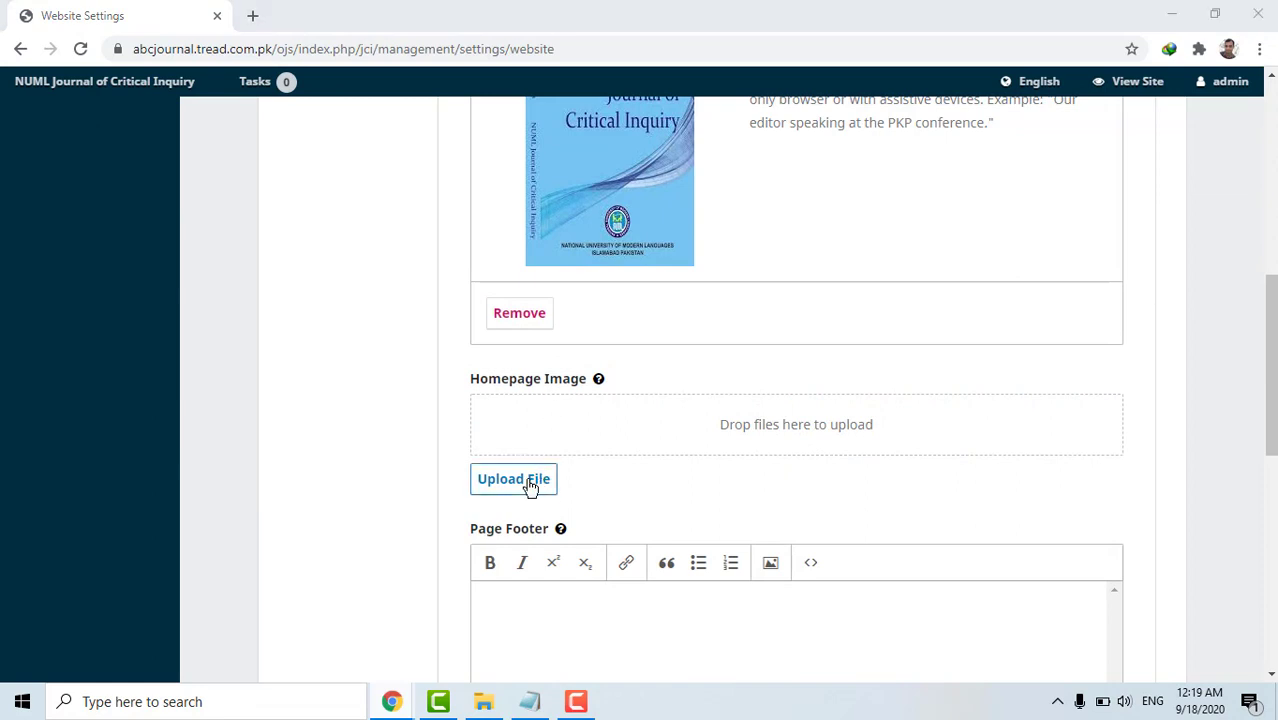
pyautogui.write('aa')
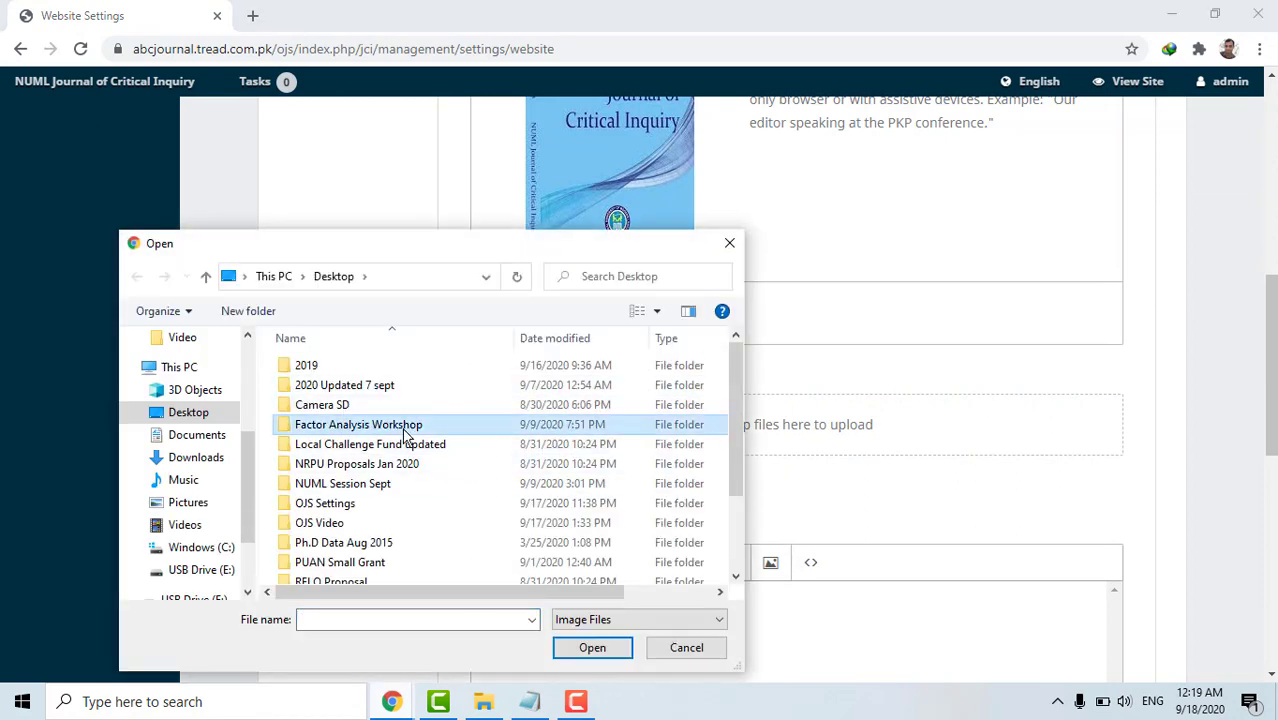
pyautogui.doubleClick(306, 558)
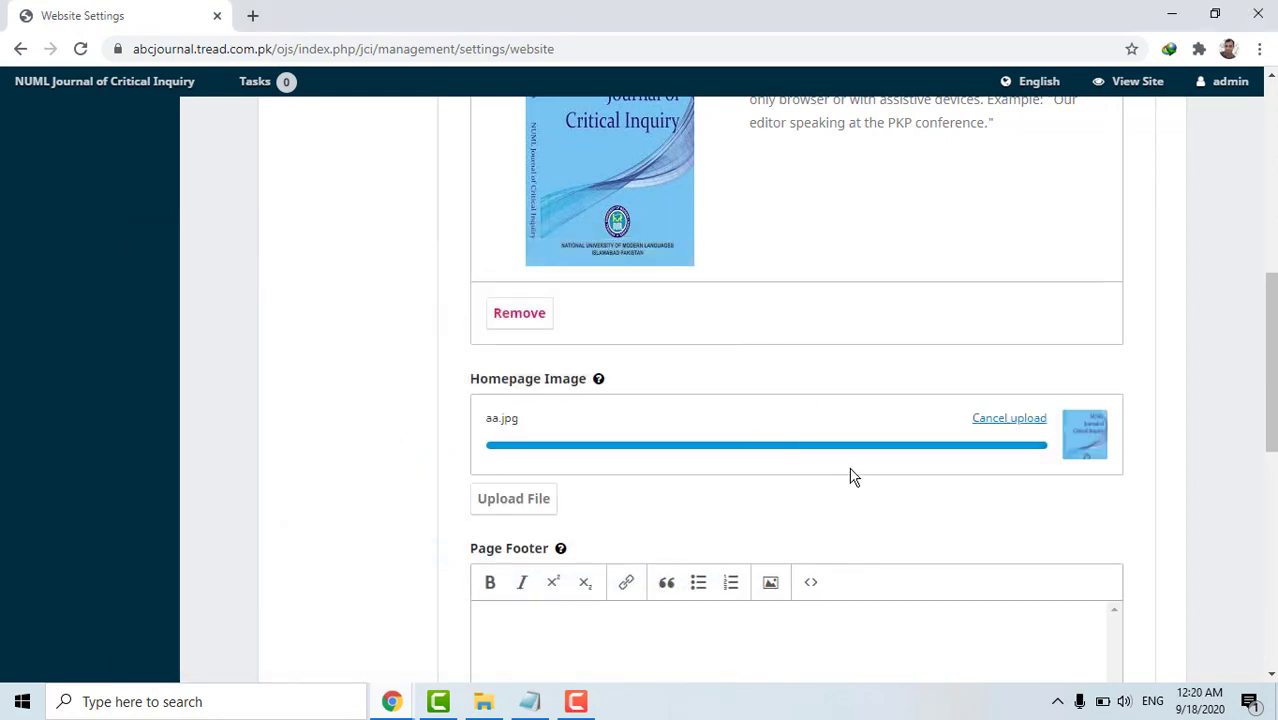
pyautogui.scroll(-5, 850, 502)
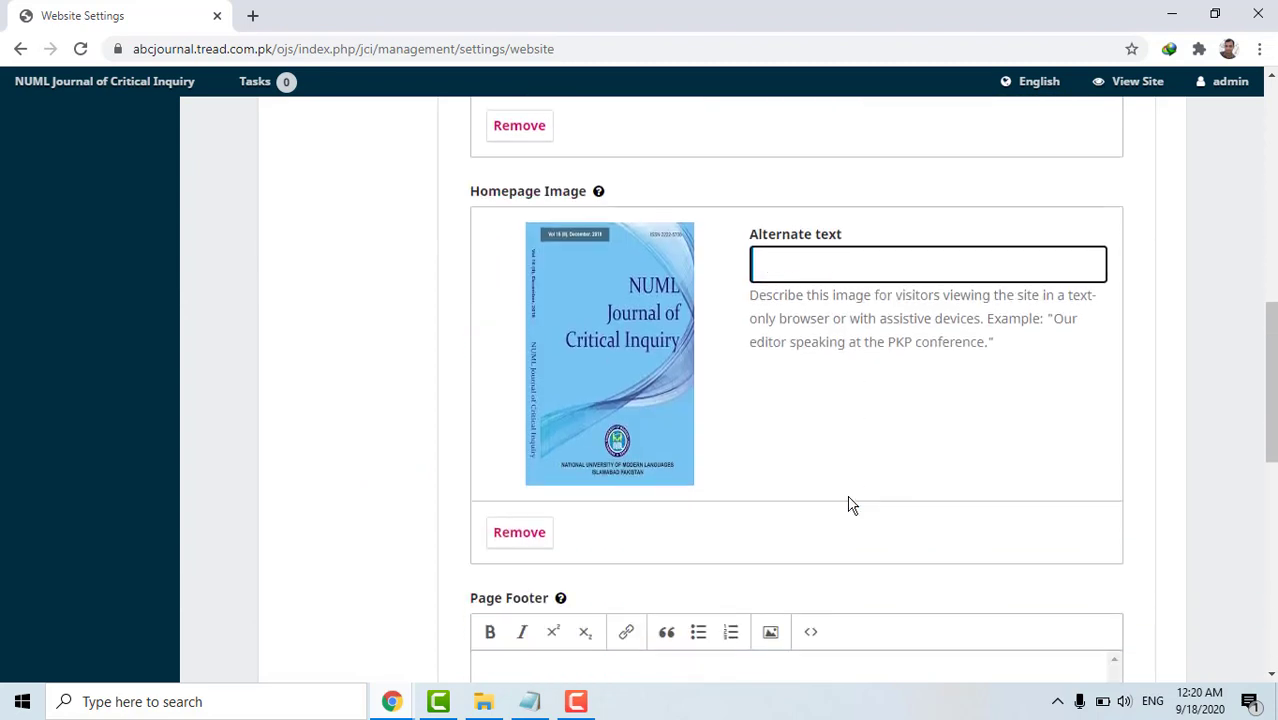
pyautogui.click(668, 447)
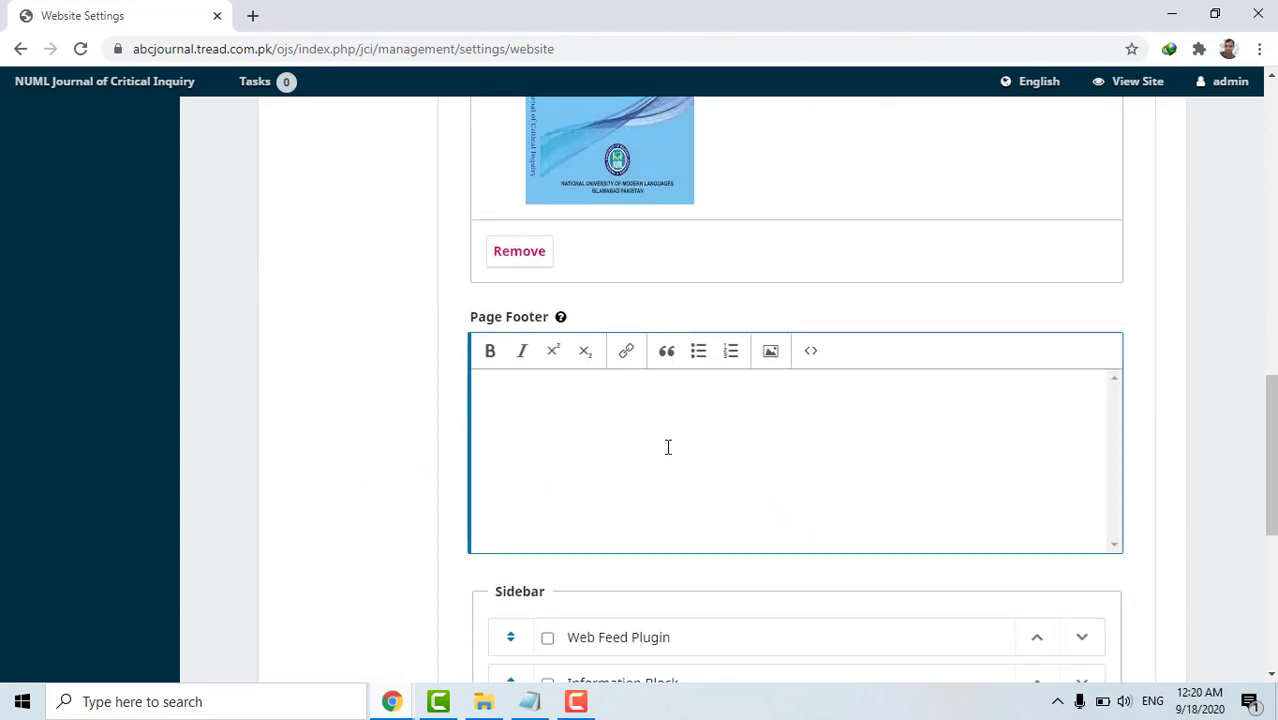
# - Check the NUML site's copyright footer line for reference, then return to Website Settings
pyautogui.moveTo(391, 701)
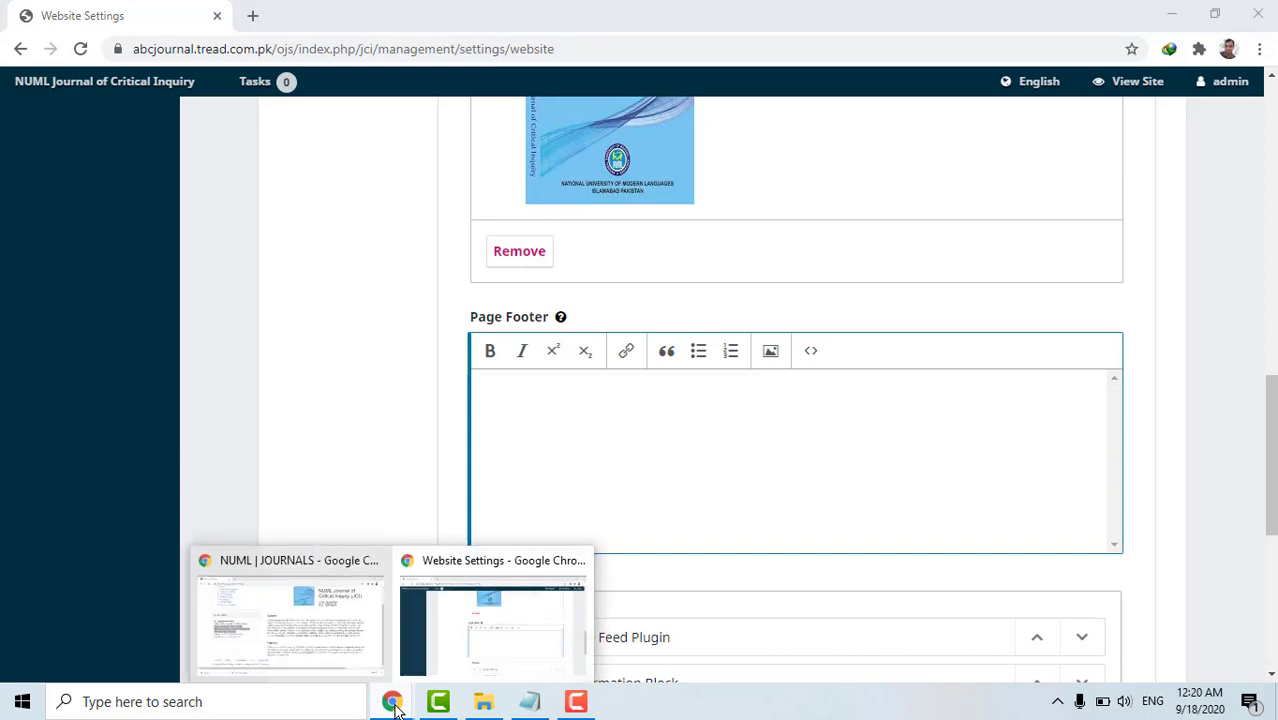
pyautogui.click(328, 642)
pyautogui.scroll(3, 1233, 237)
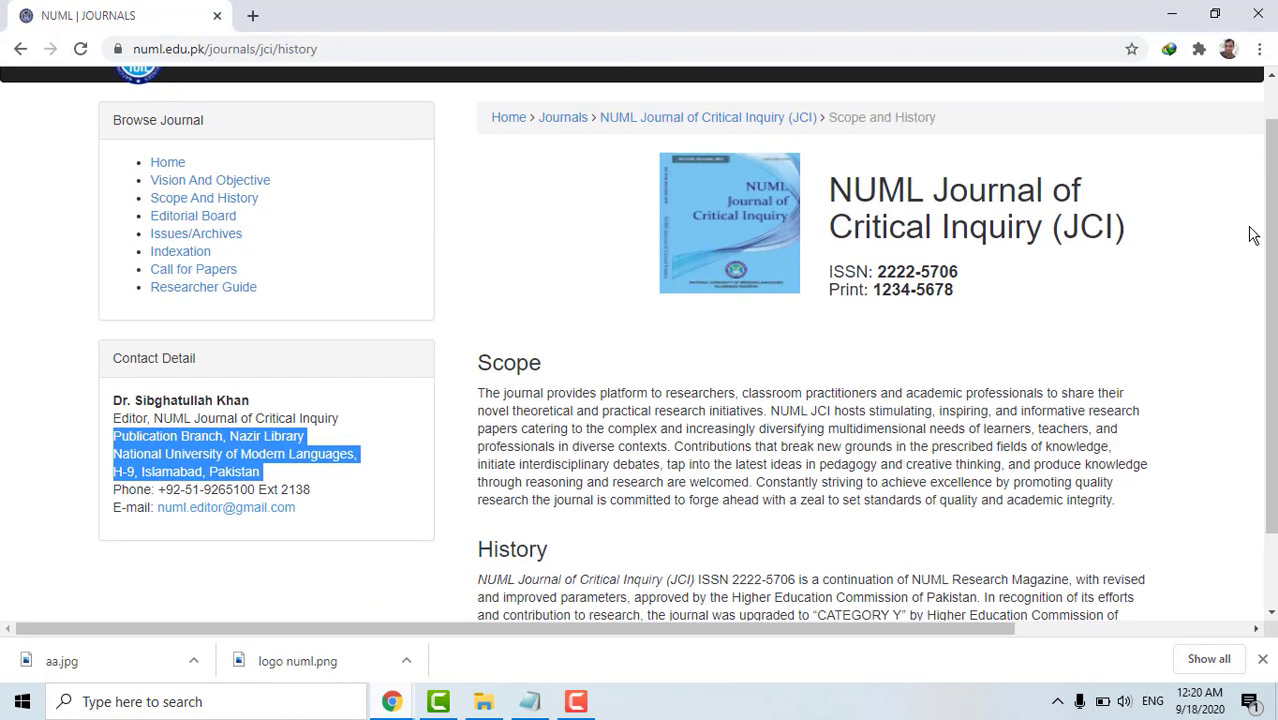
pyautogui.scroll(-3, 641, 247)
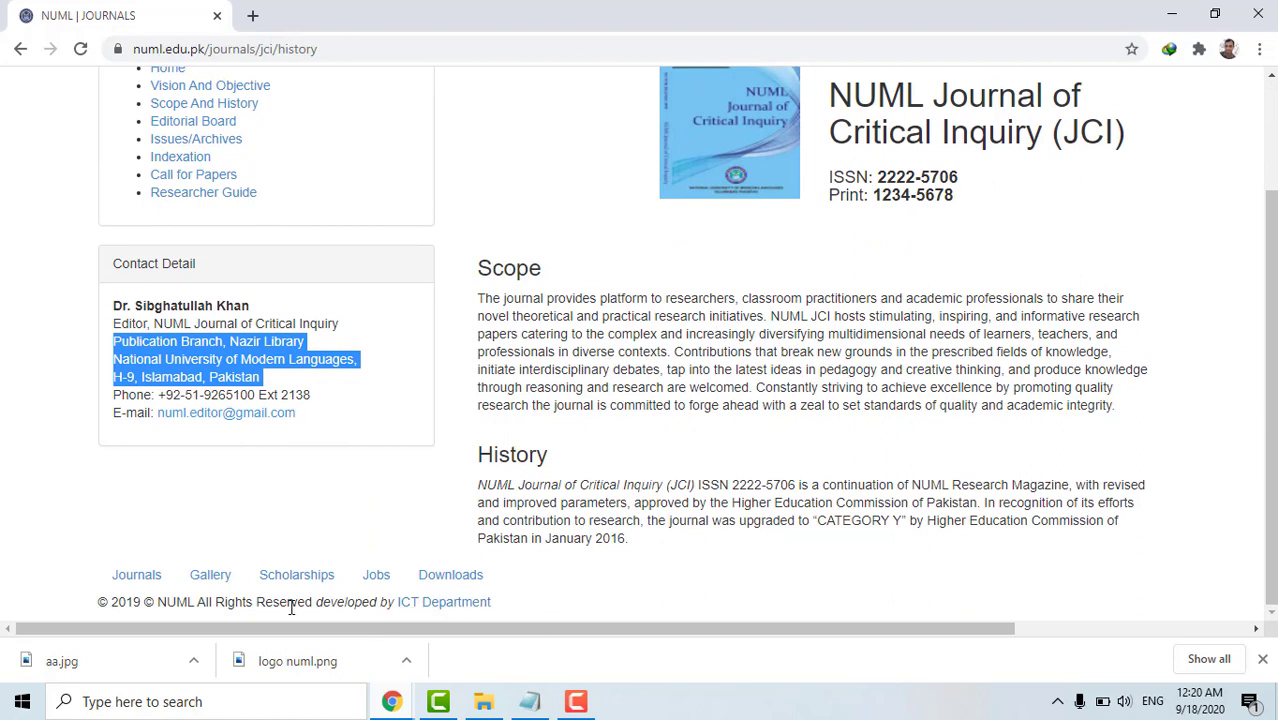
pyautogui.tripleClick(220, 602)
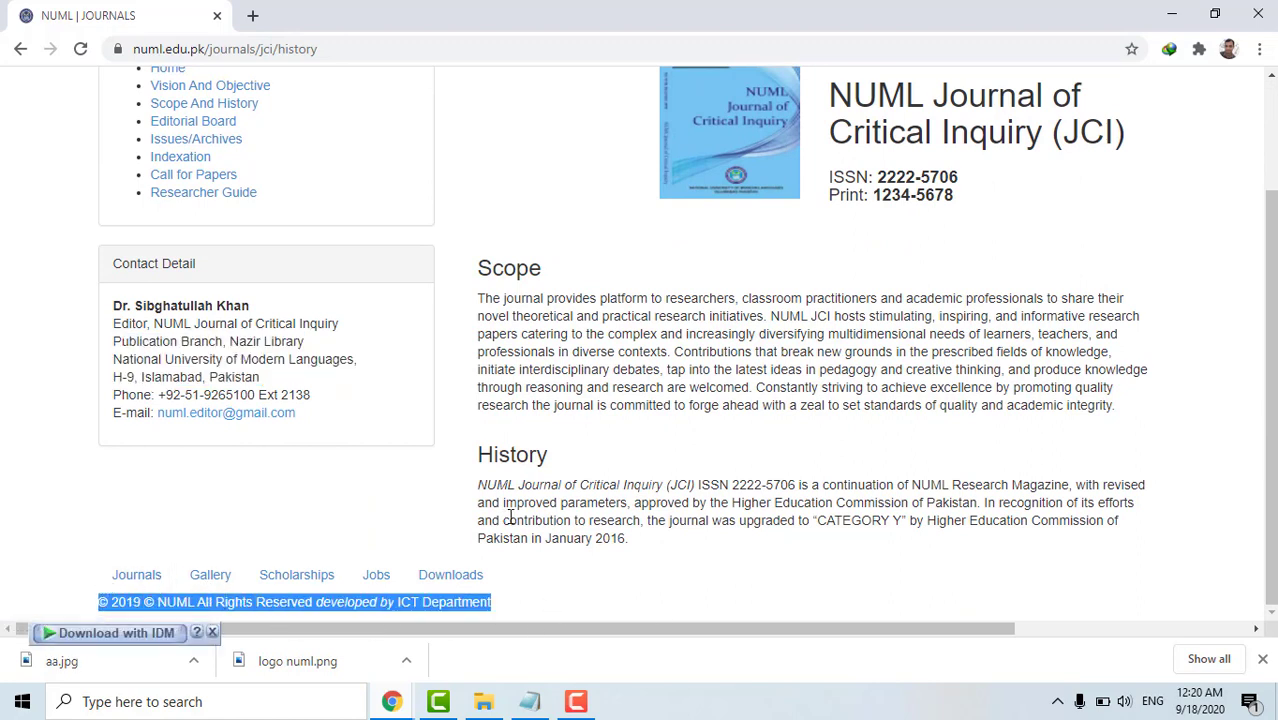
pyautogui.click(393, 706)
pyautogui.click(450, 650)
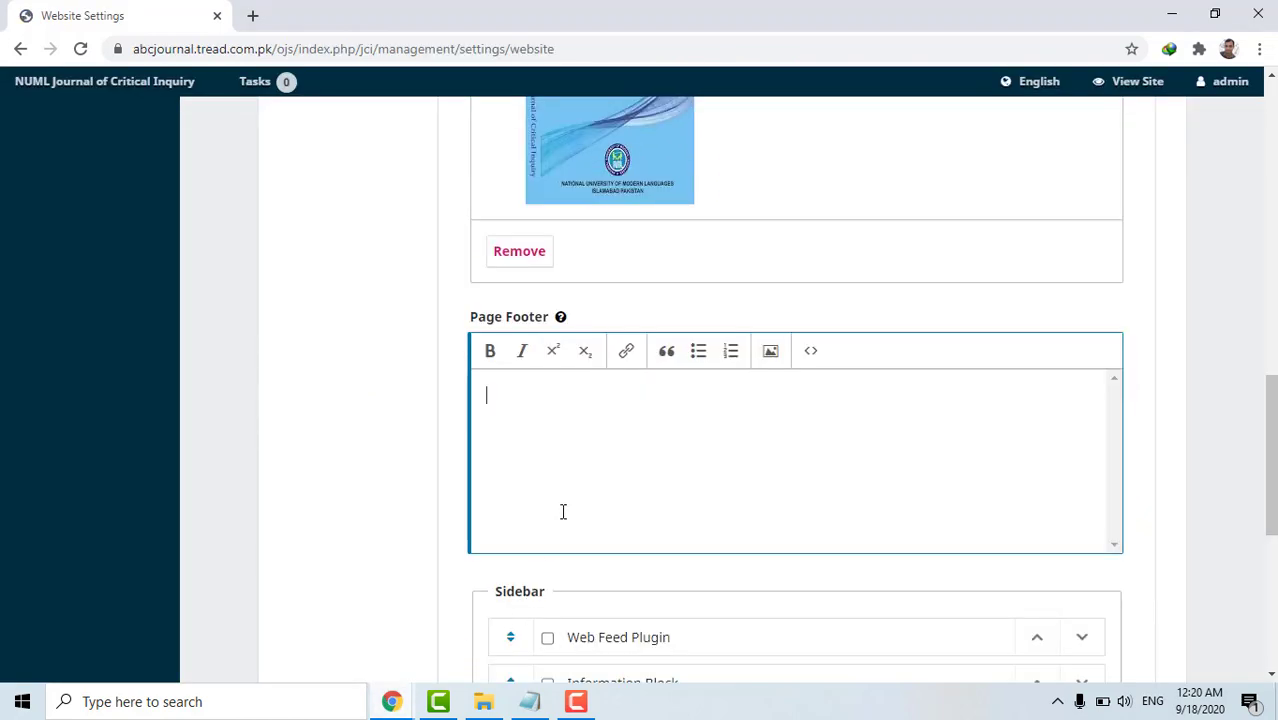
# - Type the footer lines 'Published by Department by XYZ', 'Faculty of WYX', 'National University of Modern Languages (NUML)'
pyautogui.write('isheed')
pyautogui.hotkey('ctrl', 'a')
pyautogui.press('BackSpace')
pyautogui.write('Published by Depa')
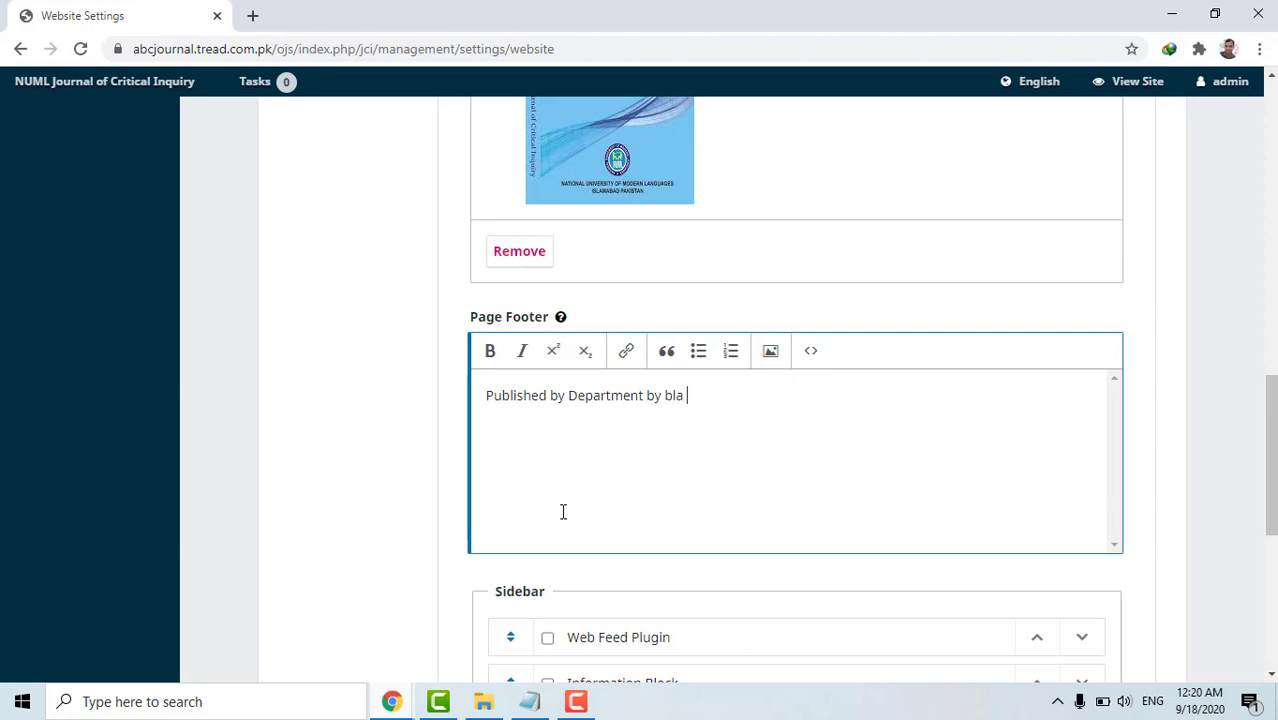
pyautogui.write('slide')
pyautogui.press('BackSpace')
pyautogui.press('BackSpace')
pyautogui.press('BackSpace')
pyautogui.press('BackSpace')
pyautogui.press('BackSpace')
pyautogui.press('BackSpace')
pyautogui.press('BackSpace')
pyautogui.press('BackSpace')
pyautogui.press('BackSpace')
pyautogui.write('culty of WYX')
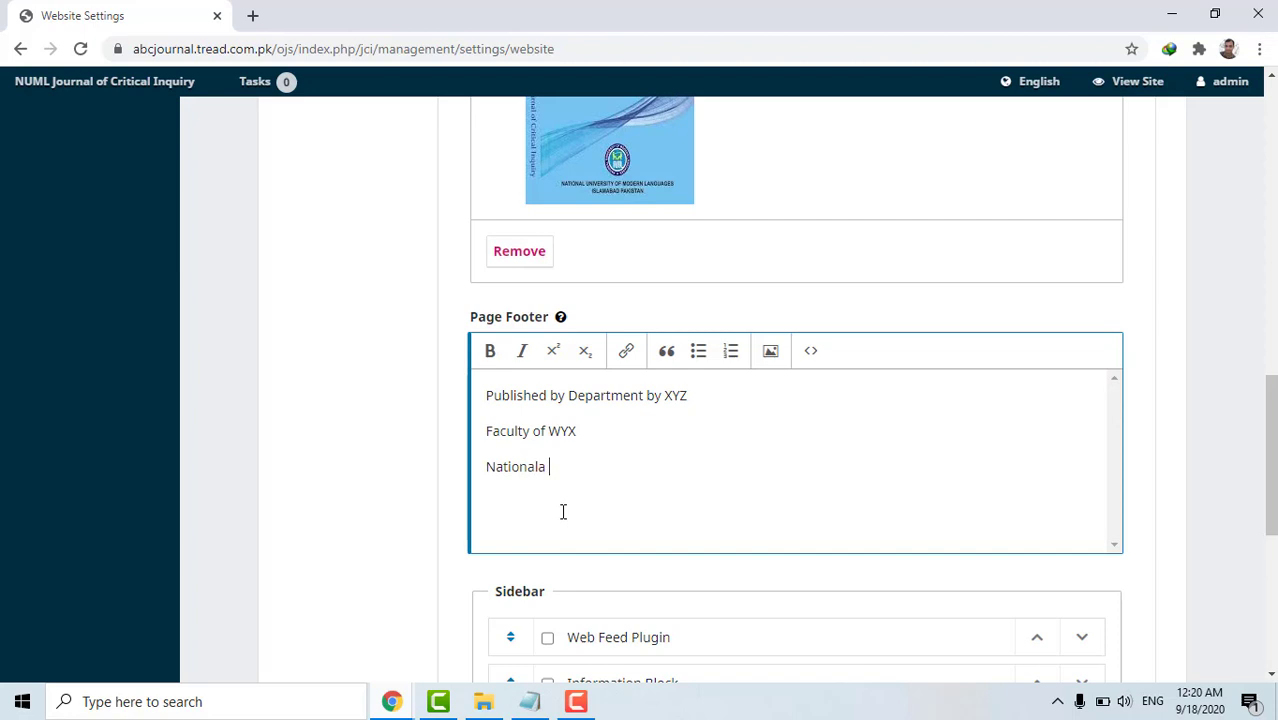
pyautogui.hotkey('ctrl', 'BackSpace')
pyautogui.write('National University of Mode')
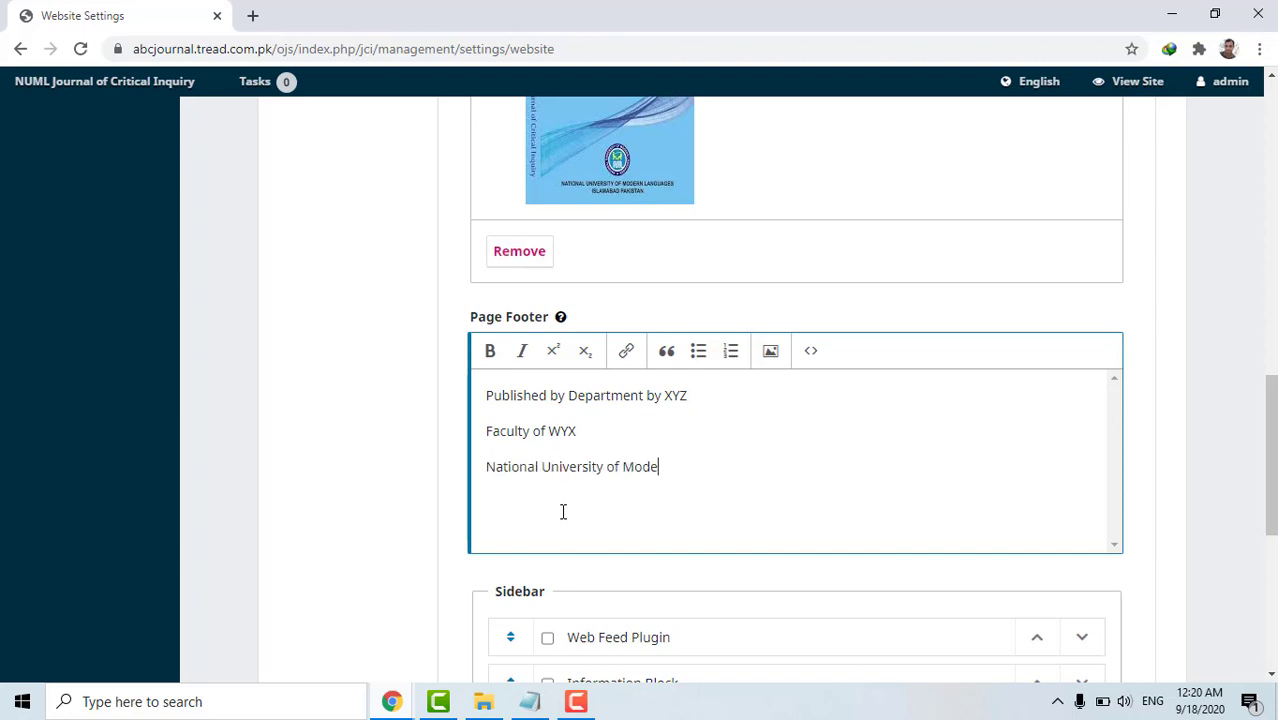
pyautogui.write('rn Languages (NU')
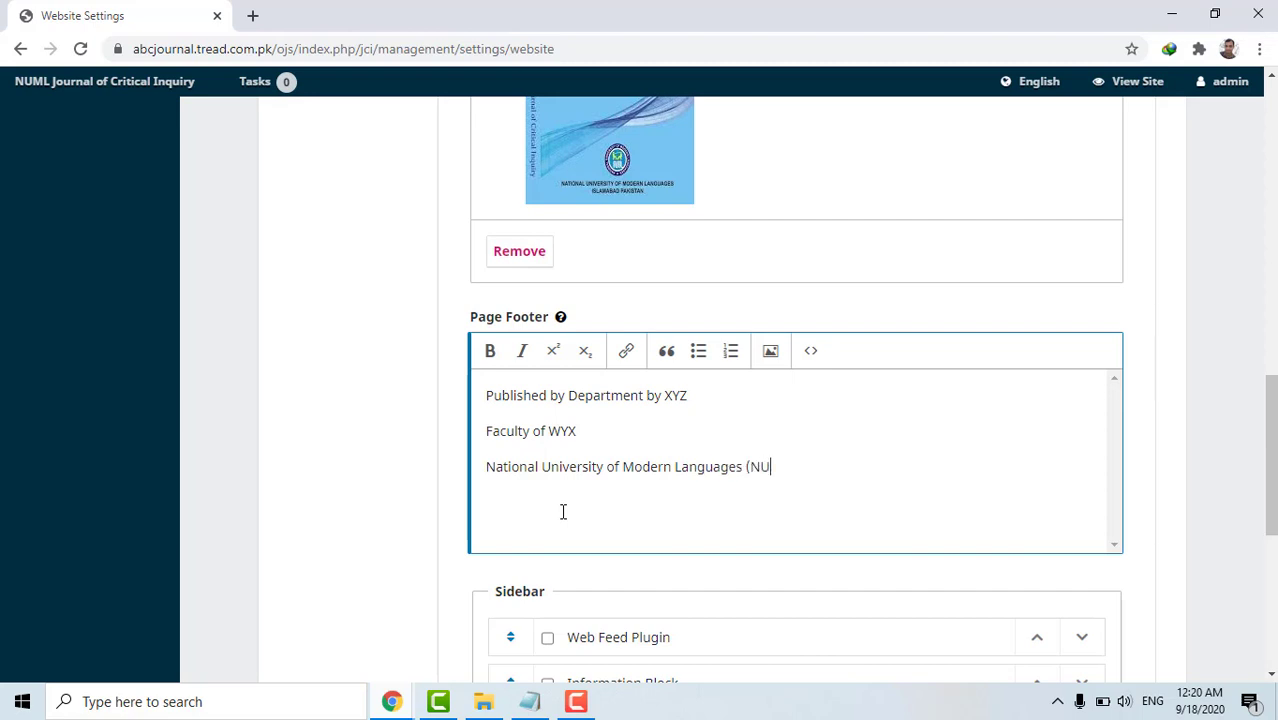
pyautogui.write('ML')
# - Insert the 'logo numl' image at the start of the Page Footer
pyautogui.click(770, 352)
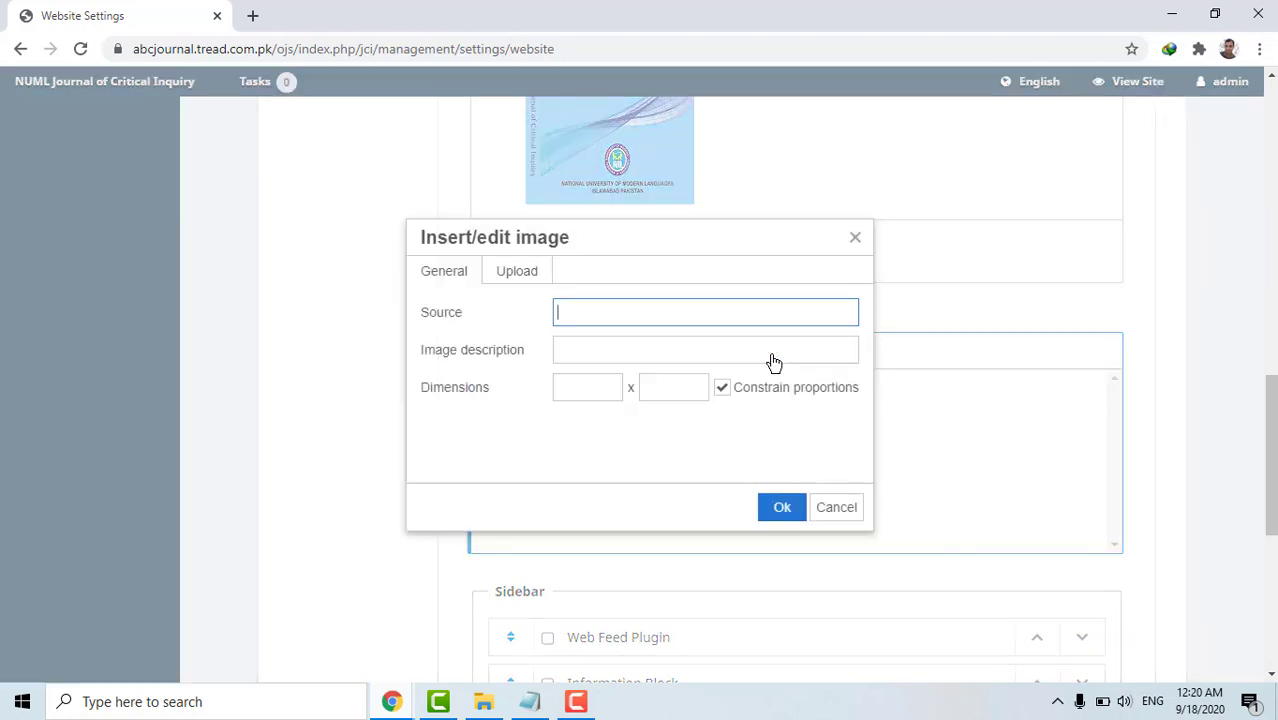
pyautogui.click(516, 280)
pyautogui.click(668, 317)
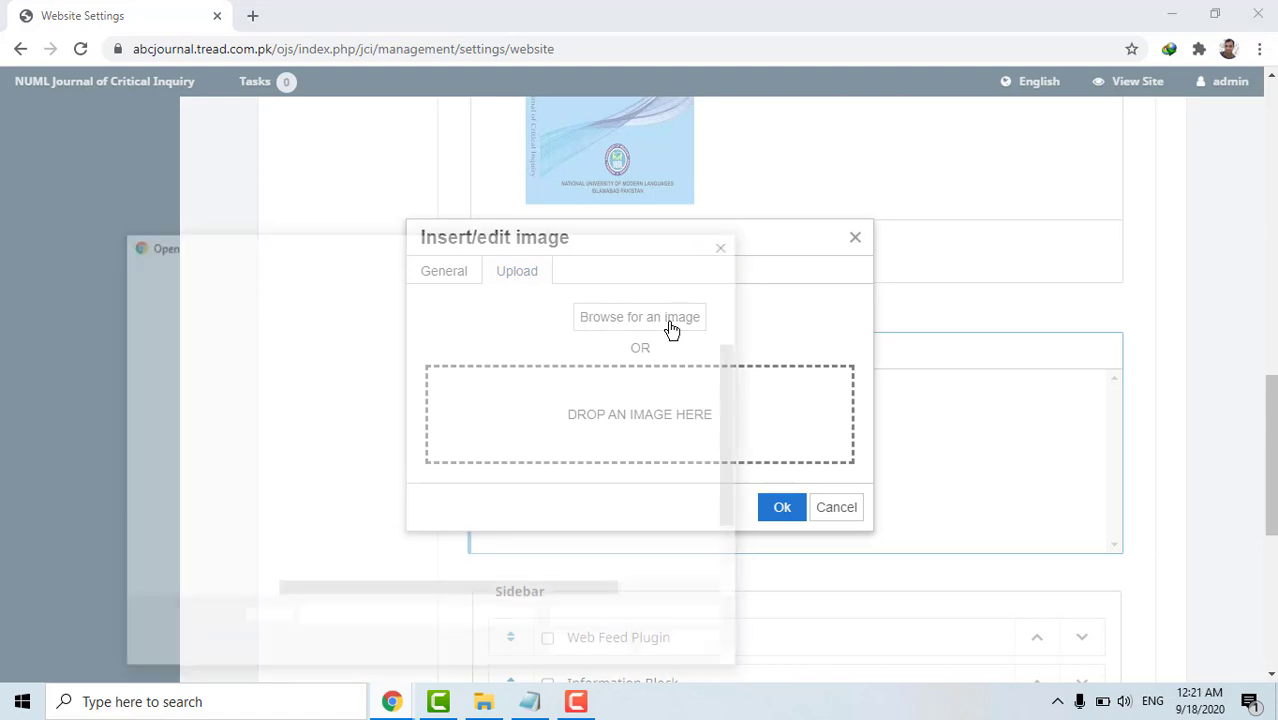
pyautogui.press('Down')
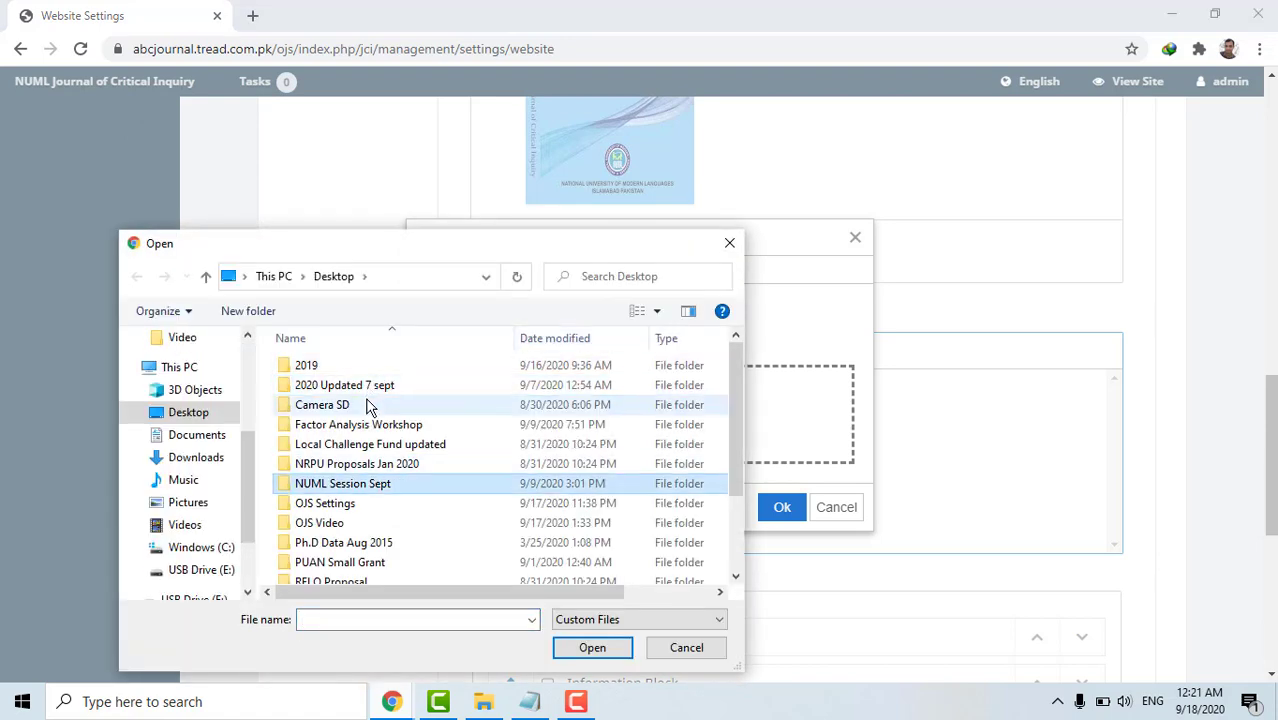
pyautogui.click(731, 545)
pyautogui.doubleClick(352, 578)
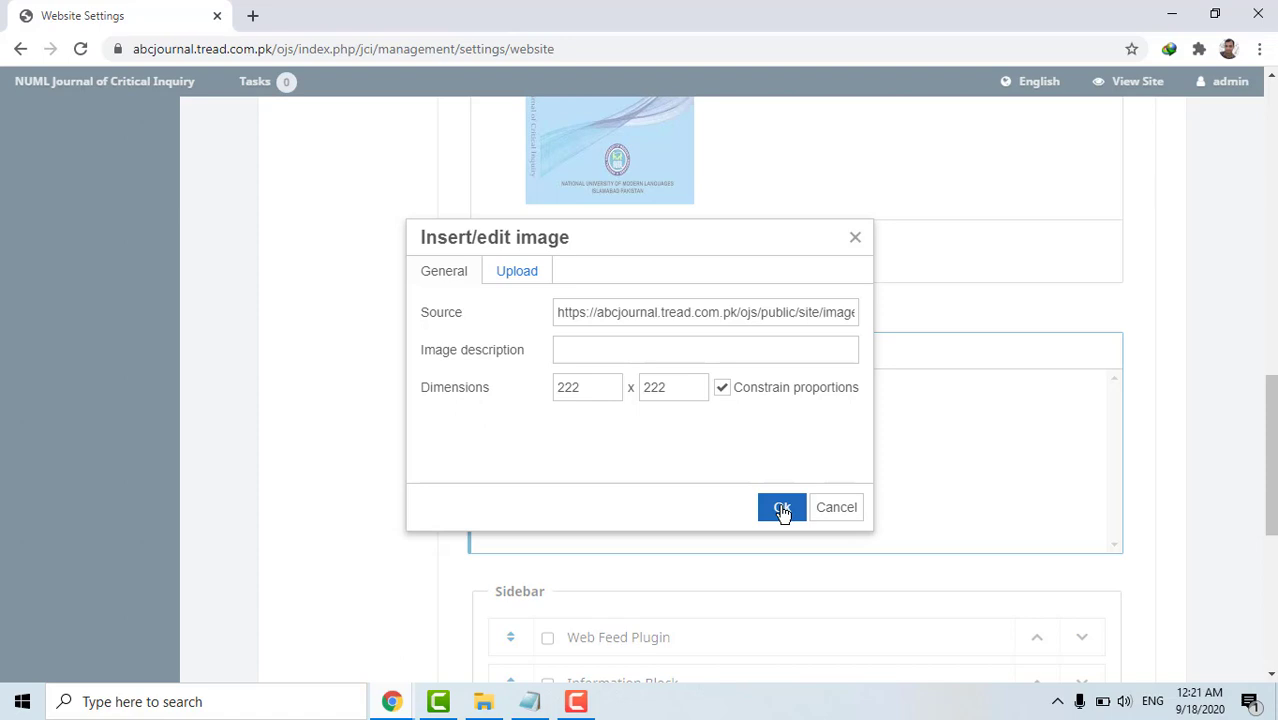
pyautogui.click(782, 508)
# - Move the 'Published by' line onto its own line beneath the logo
pyautogui.scroll(-1, 760, 472)
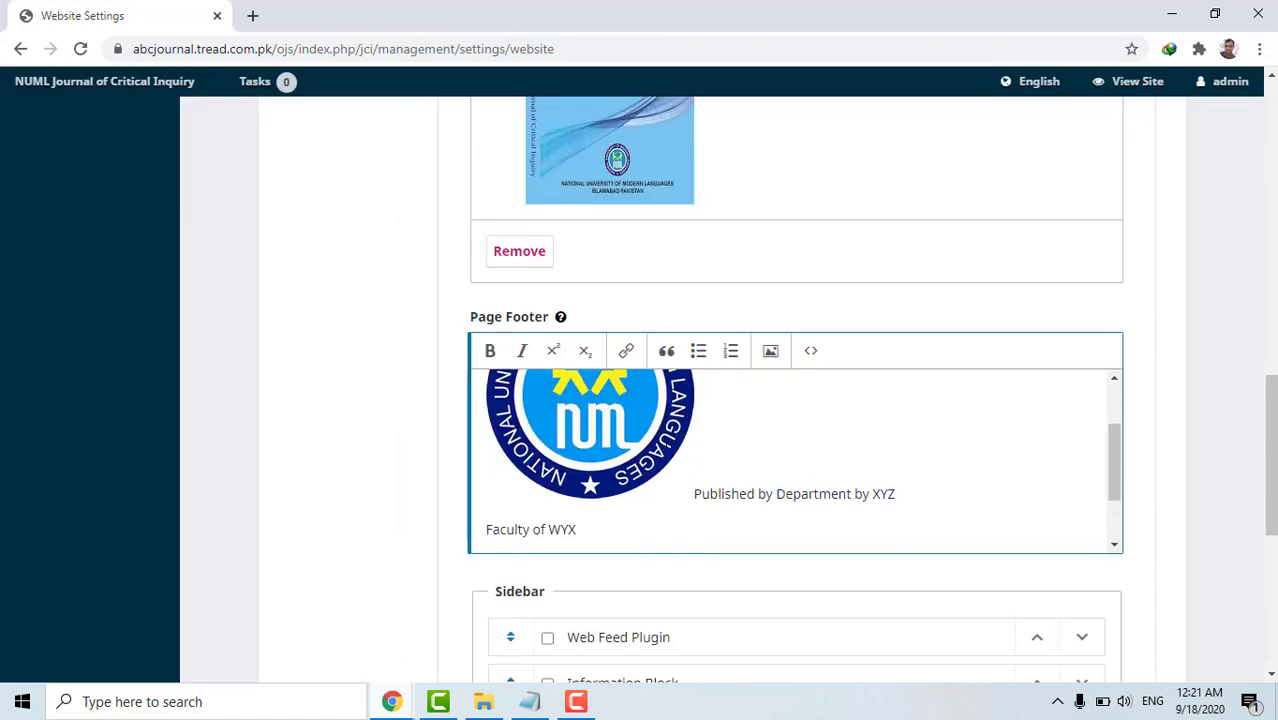
pyautogui.click(768, 490)
pyautogui.click(698, 496)
pyautogui.click(712, 505)
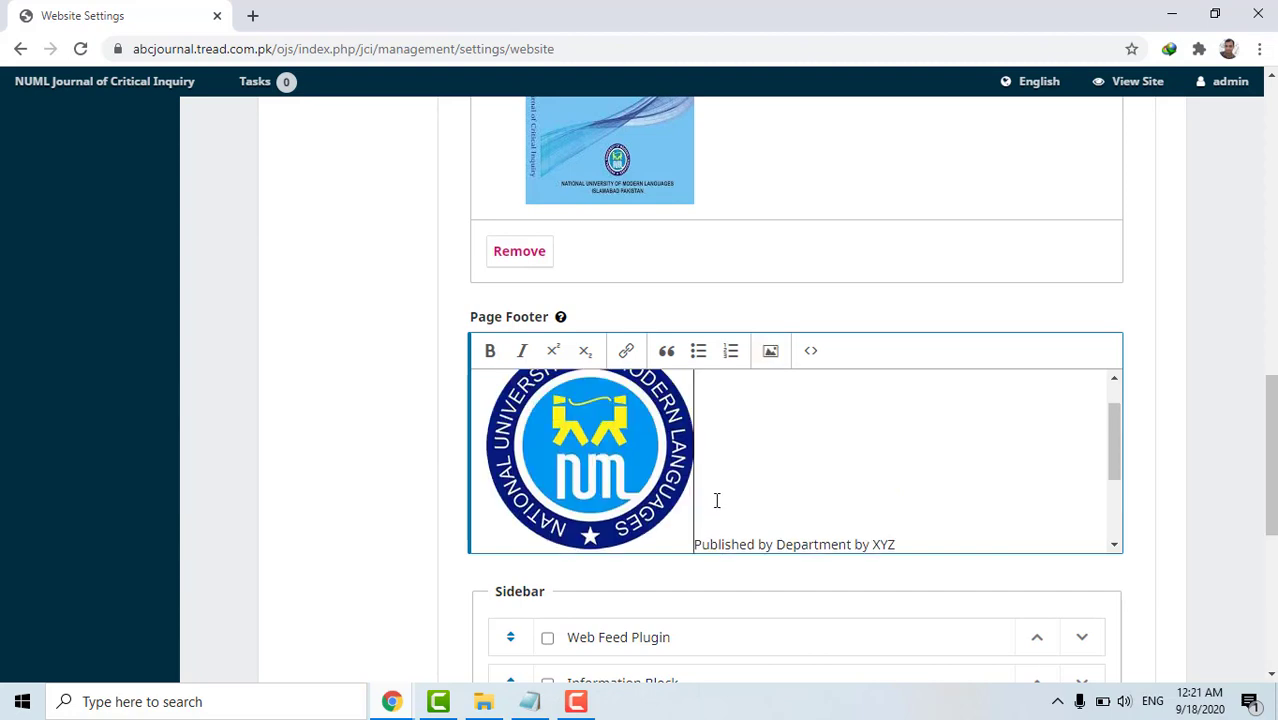
pyautogui.press('Return')
pyautogui.scroll(-5, 570, 550)
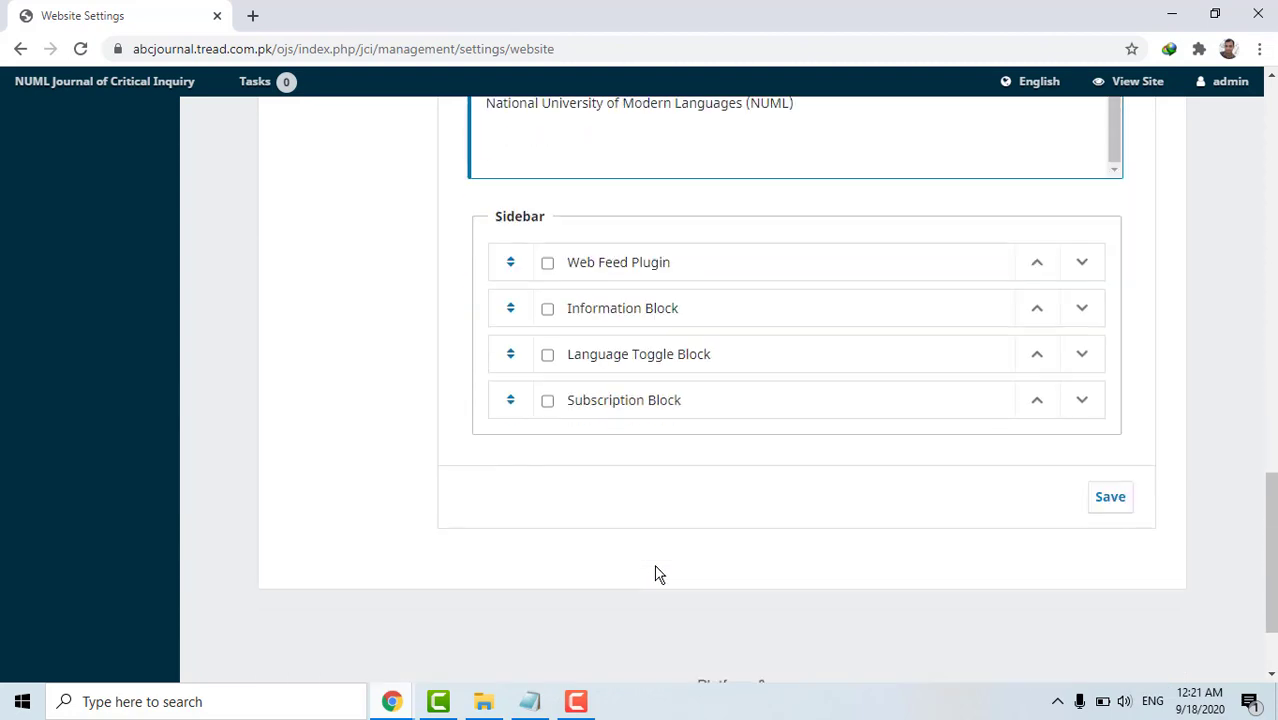
# - Enter test text 'jfgadsjk fgsdjf gadsjkfgsei gfdgfdhfg fgdfghdgf' in the homepage Additional Content
pyautogui.scroll(15, 818, 486)
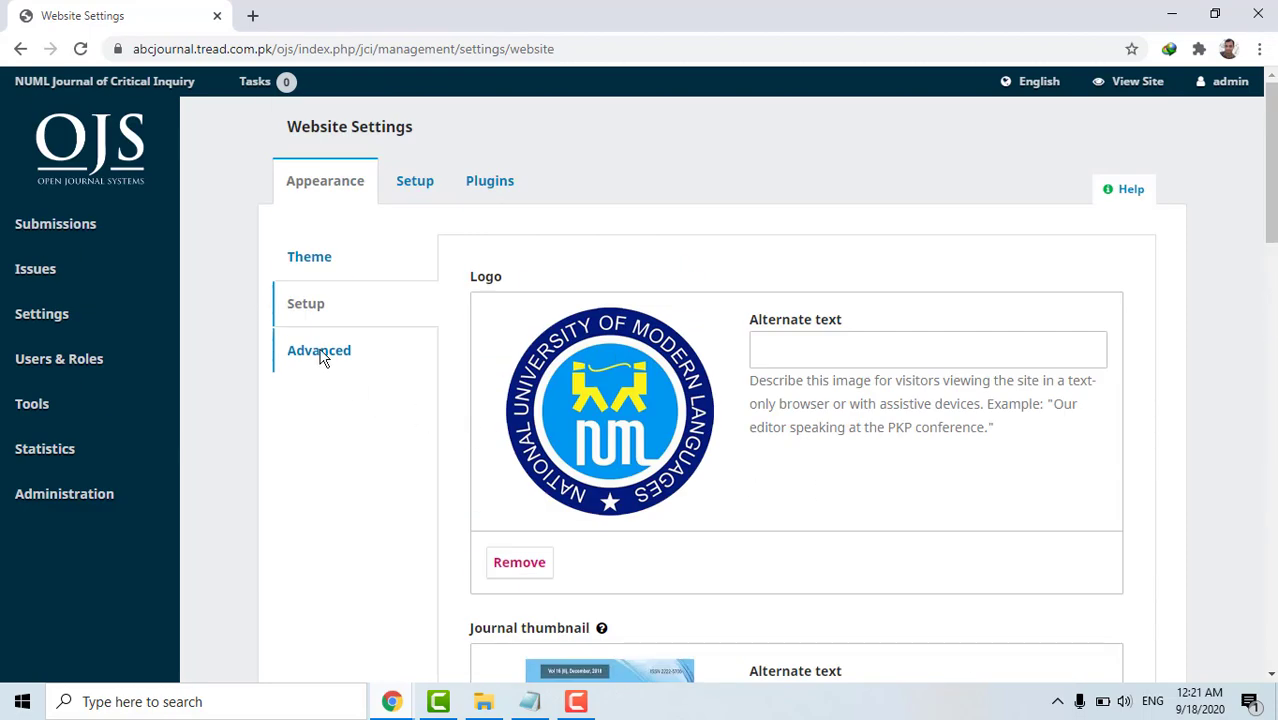
pyautogui.click(321, 353)
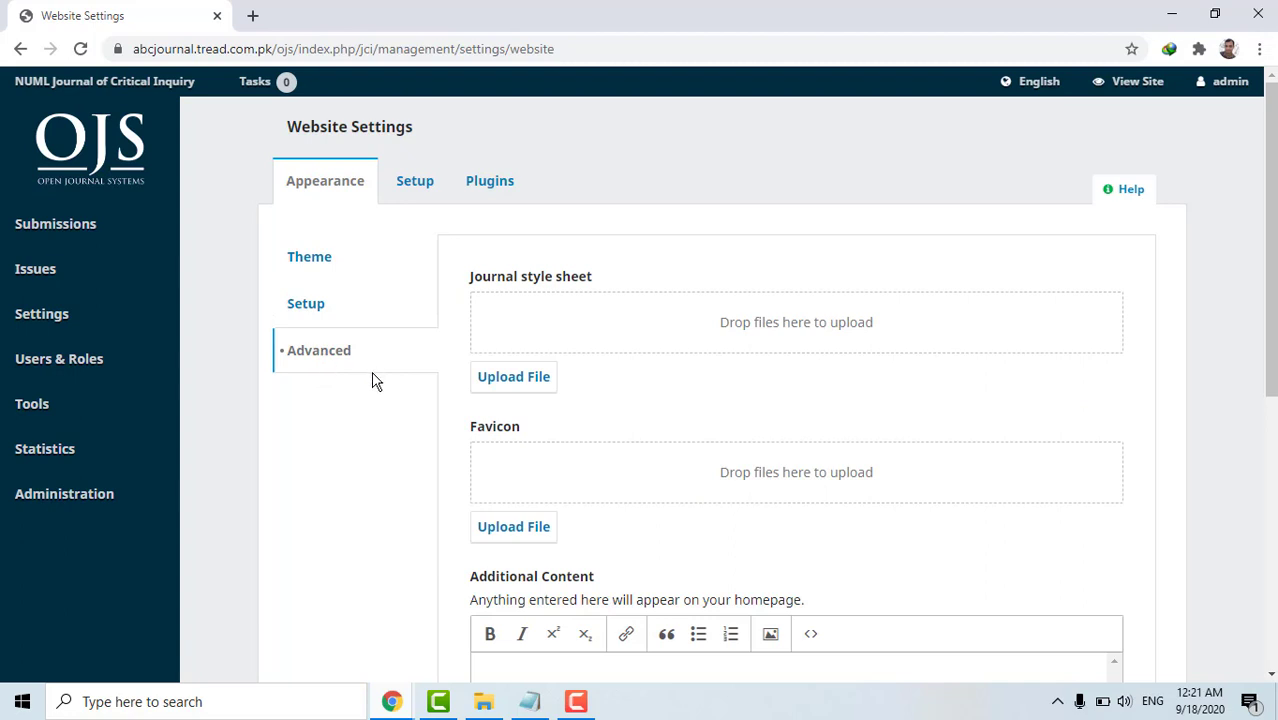
pyautogui.scroll(-2, 417, 443)
pyautogui.click(541, 491)
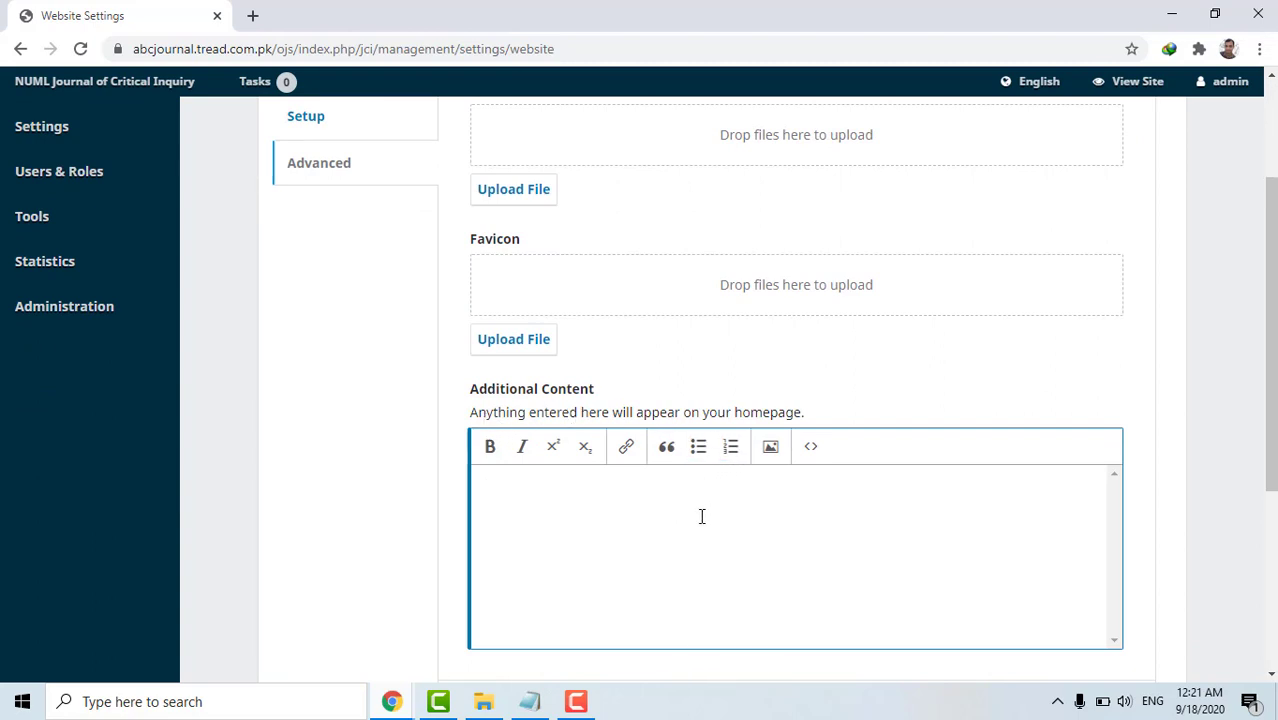
pyautogui.write('jfgadsjk fgsdjf gadsjkfgseixlcvjkhzd kf')
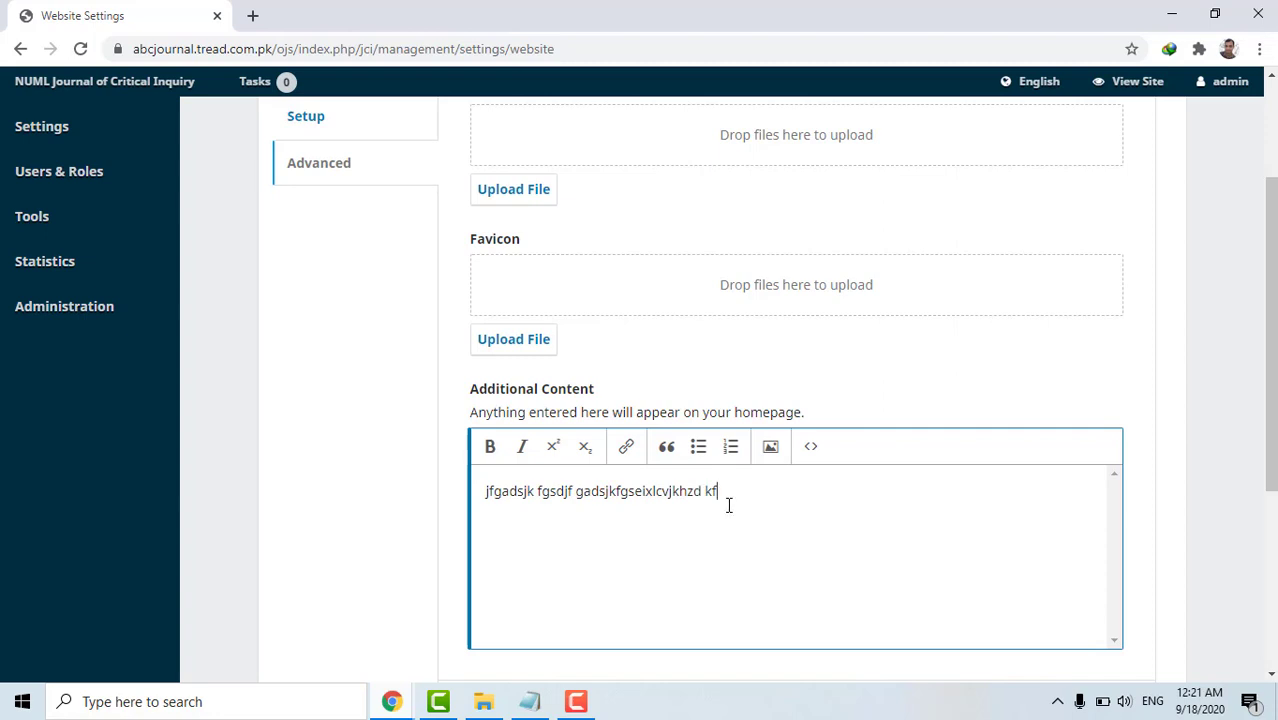
pyautogui.write('gfgfdgfdhfg fgdfg')
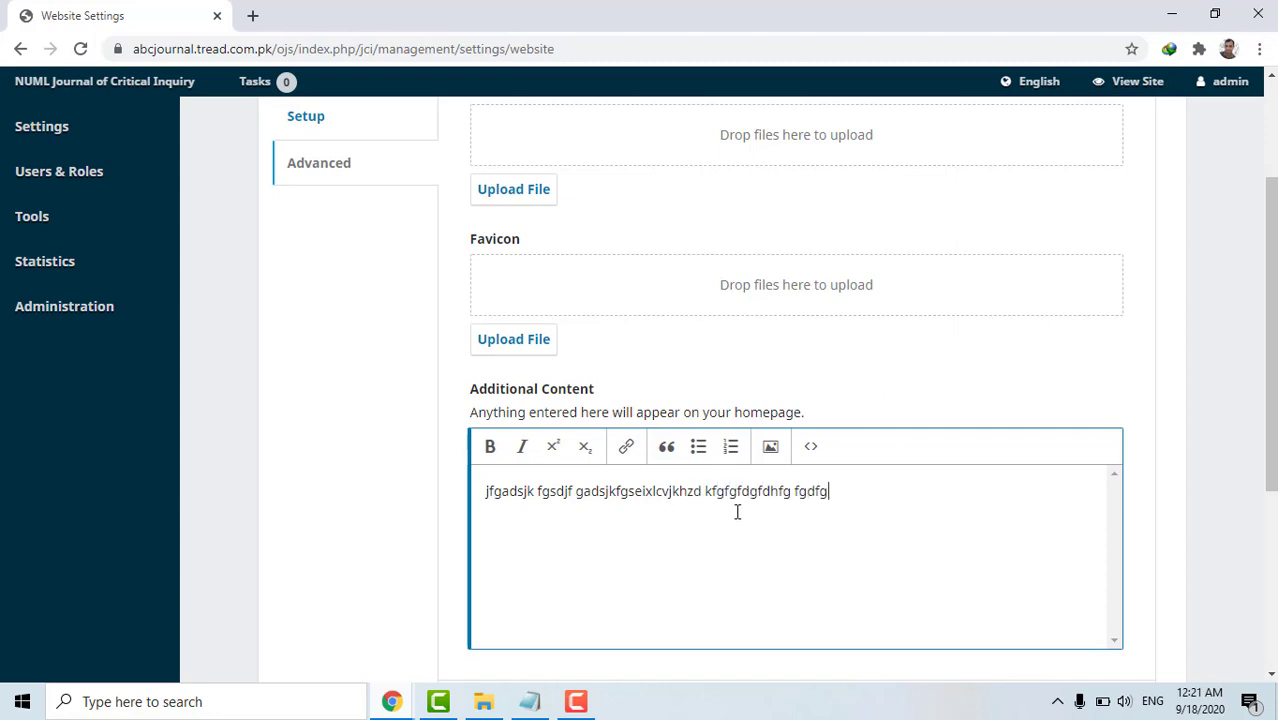
pyautogui.write('hdgf')
# - Save the appearance settings and view the journal's public site
pyautogui.scroll(2, 547, 558)
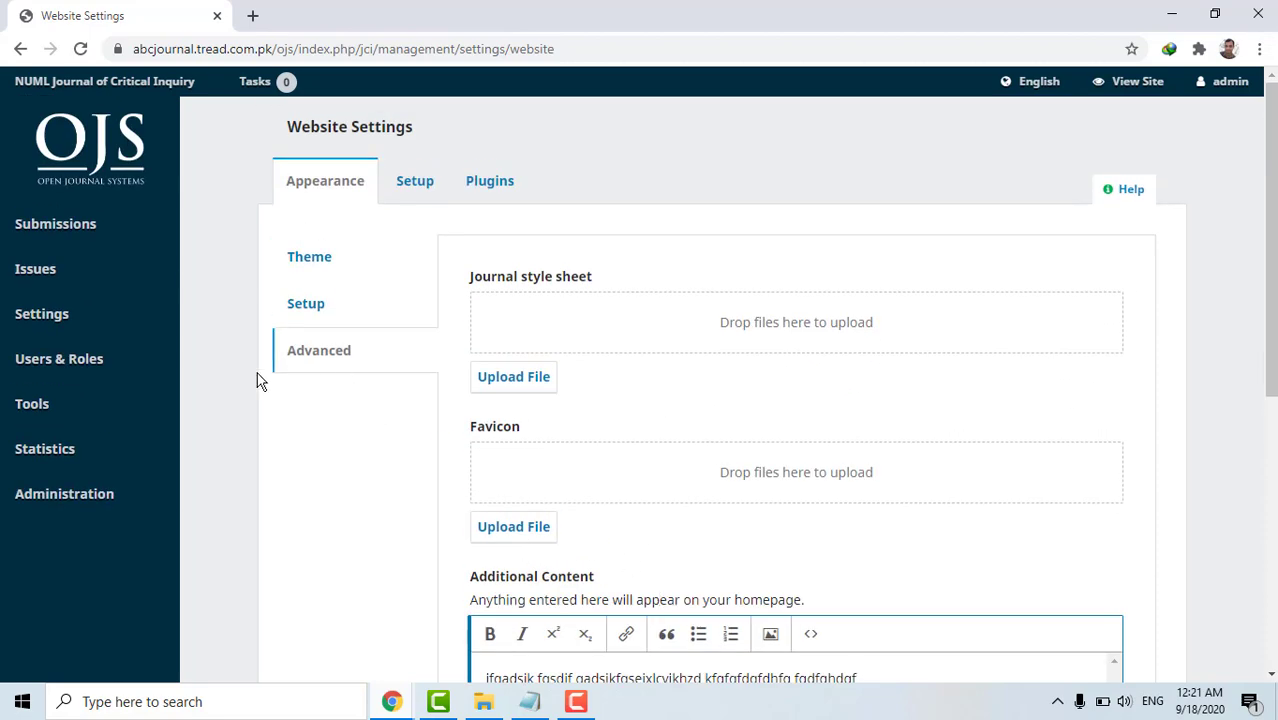
pyautogui.click(390, 197)
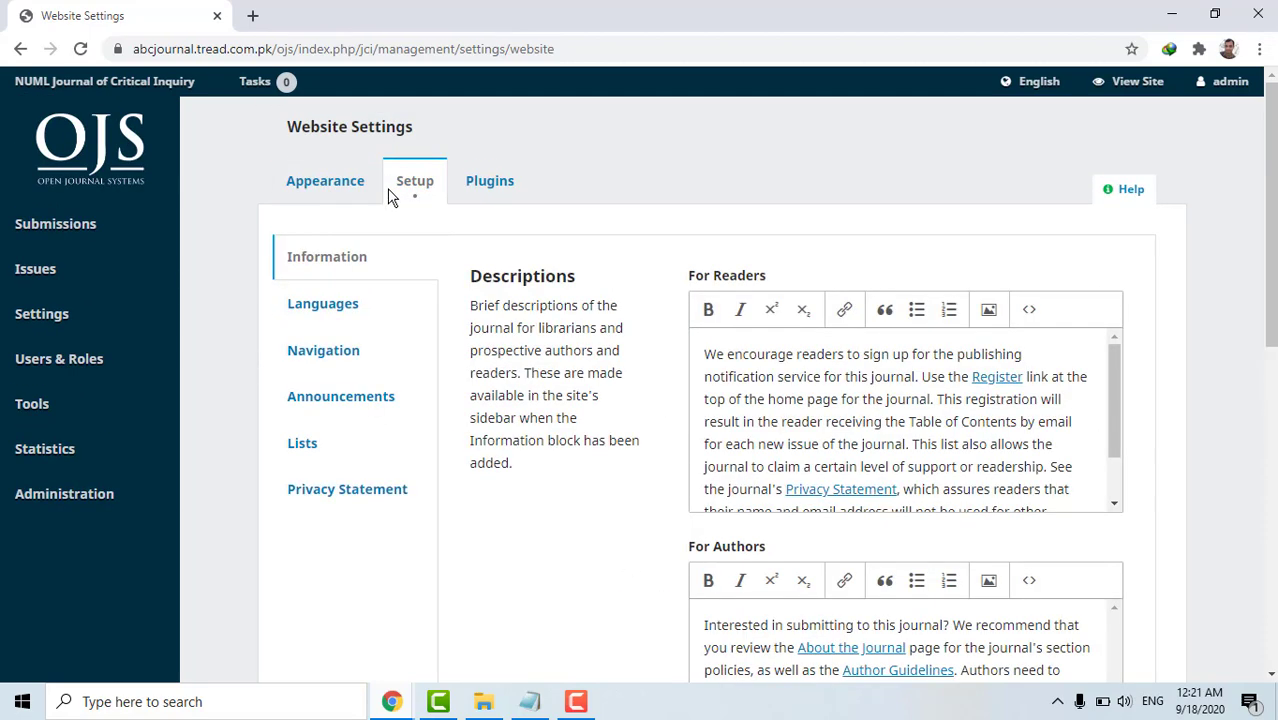
pyautogui.click(325, 190)
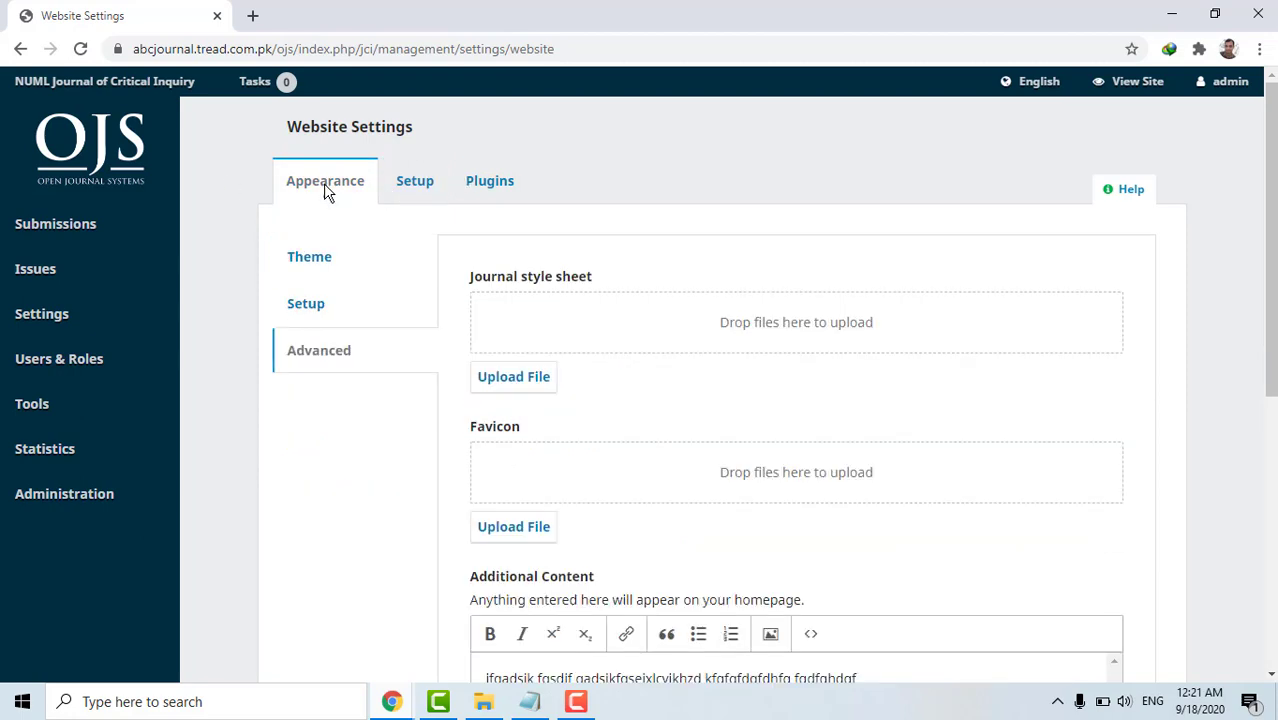
pyautogui.scroll(-5, 917, 437)
pyautogui.click(1108, 370)
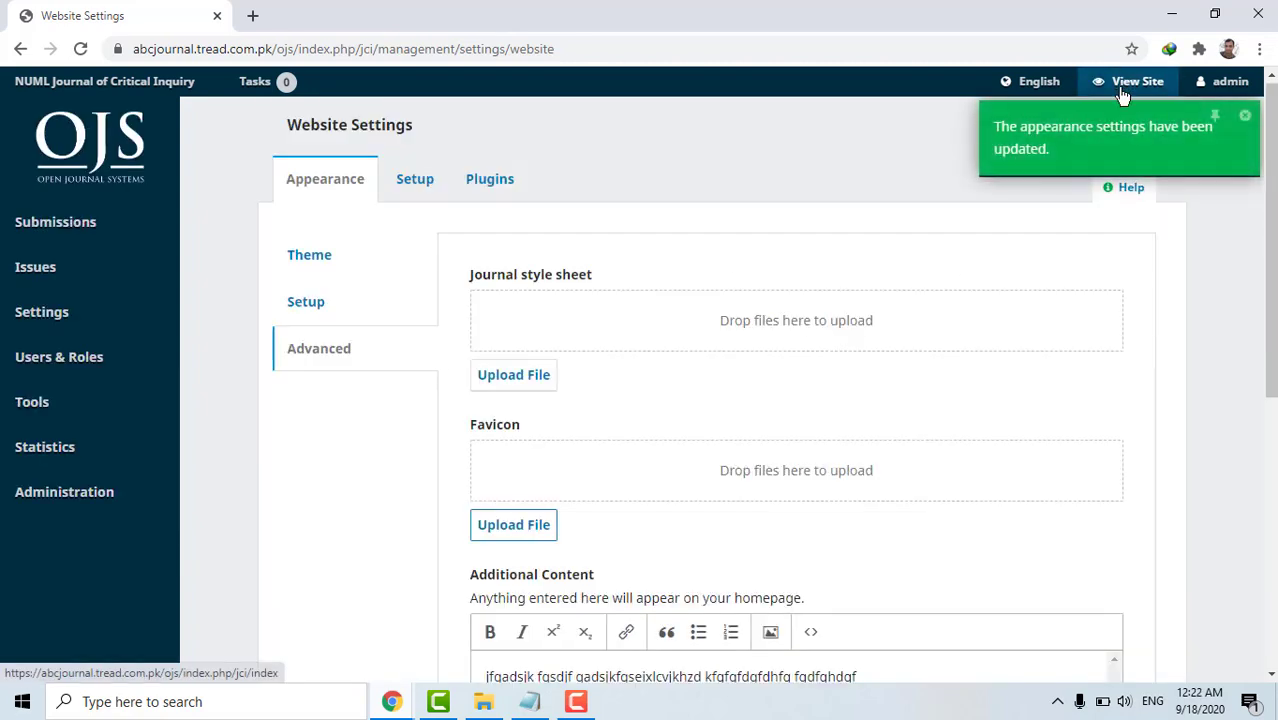
pyautogui.click(1123, 94)
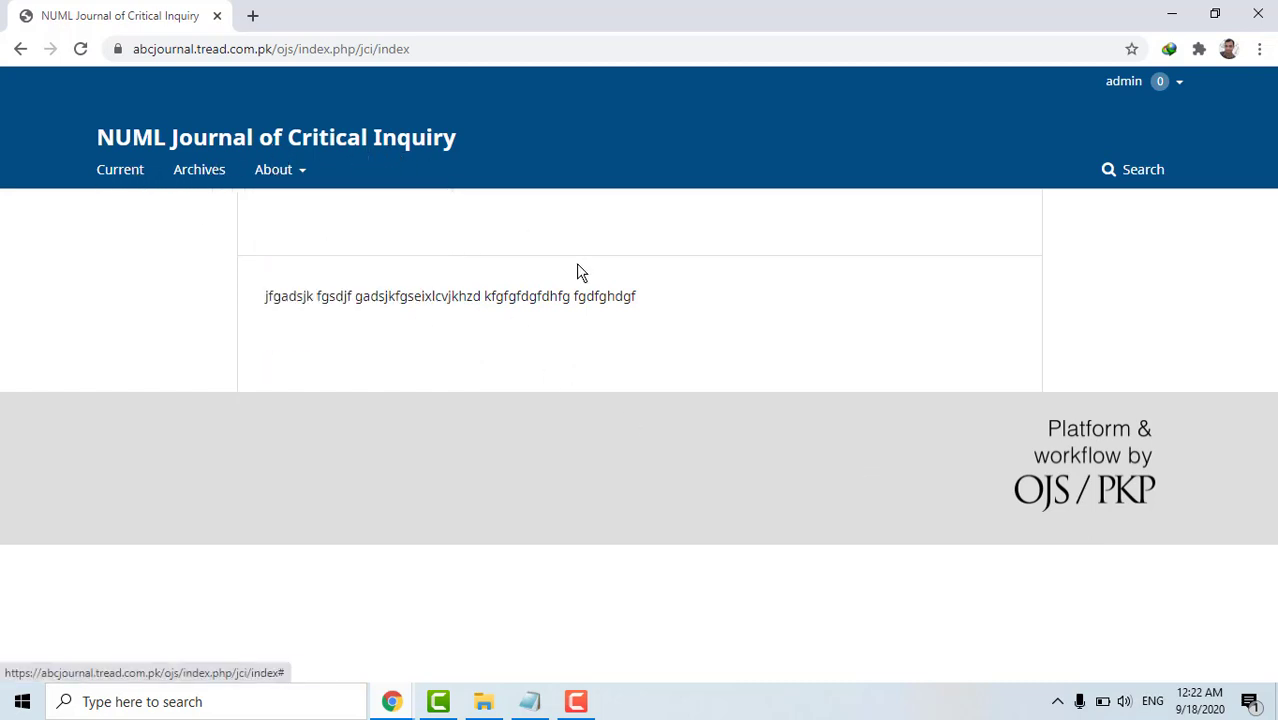
# - Check the test content line on the public homepage, then go back to Website Settings
pyautogui.tripleClick(586, 305)
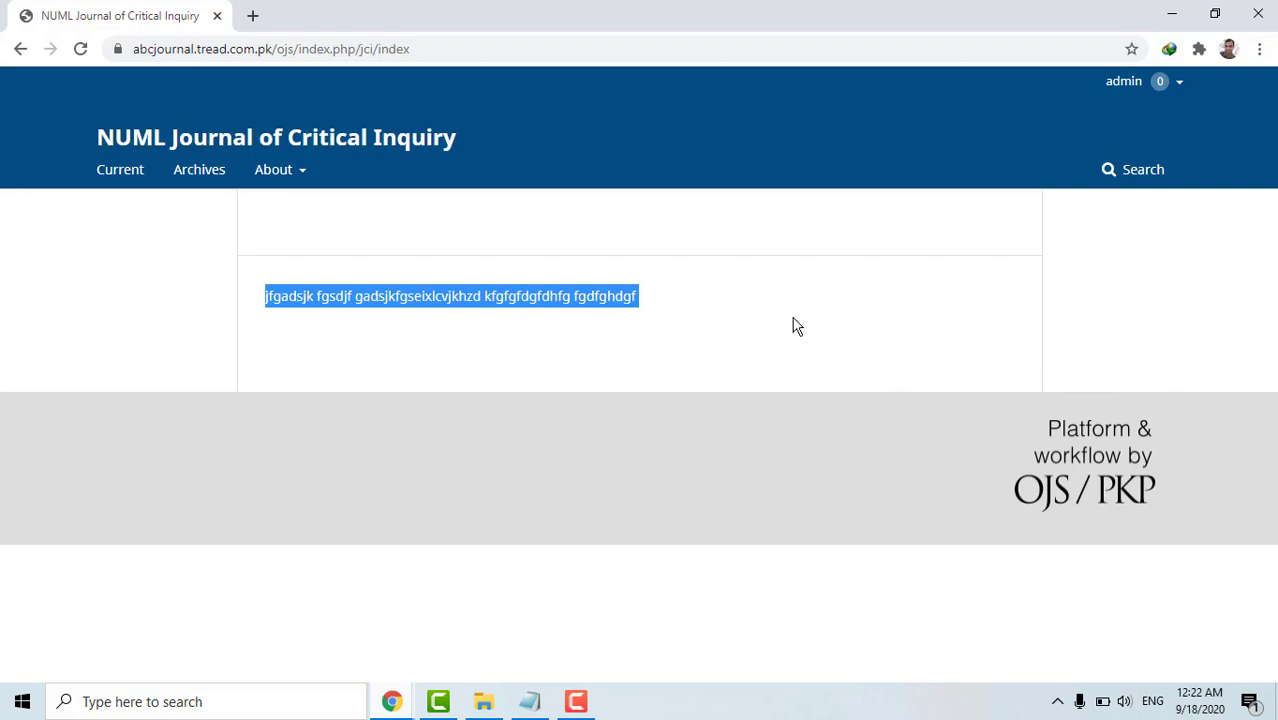
pyautogui.click(12, 49)
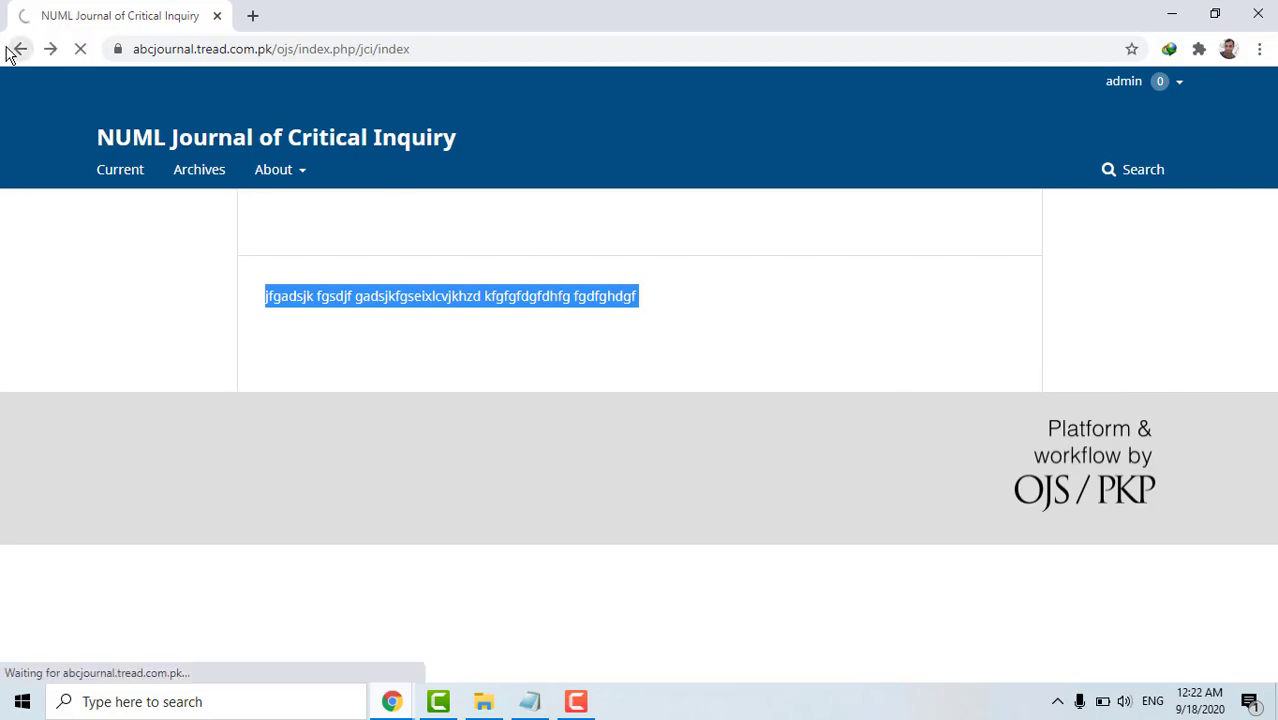
# - Upload the 'logo numl' image as the journal logo
pyautogui.scroll(-4, 593, 417)
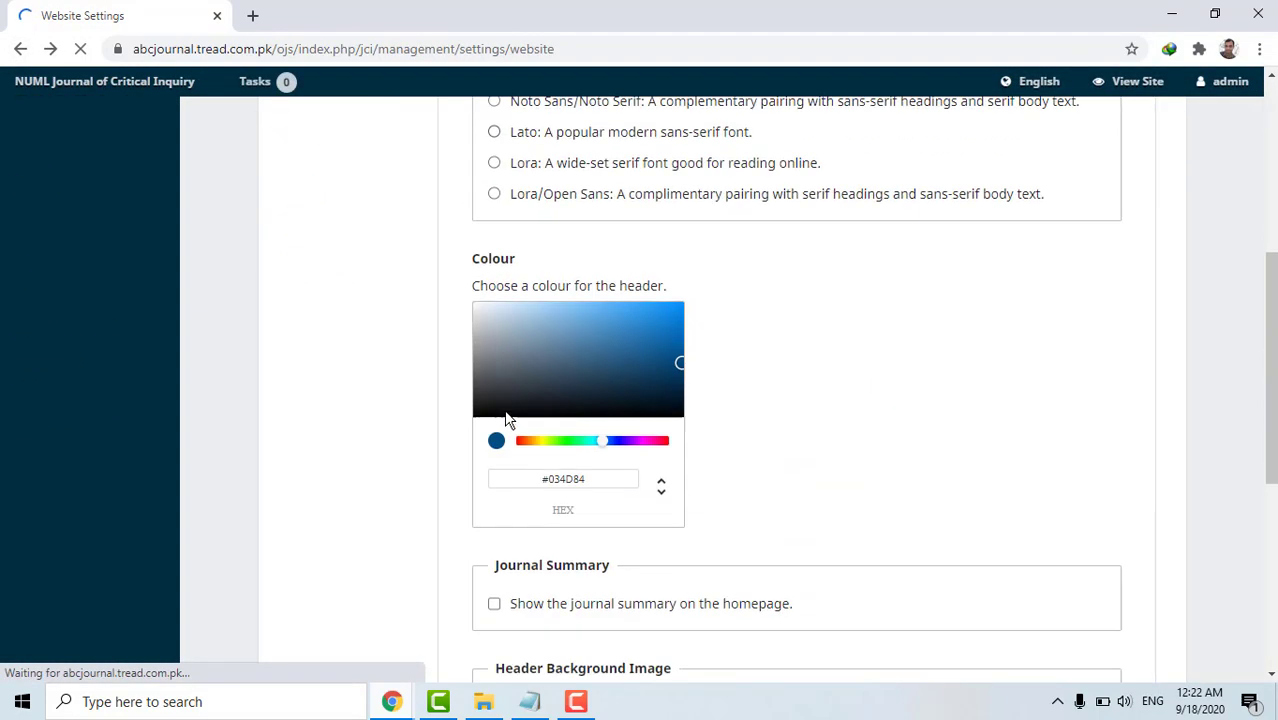
pyautogui.scroll(3, 508, 417)
pyautogui.scroll(2, 508, 417)
pyautogui.click(325, 318)
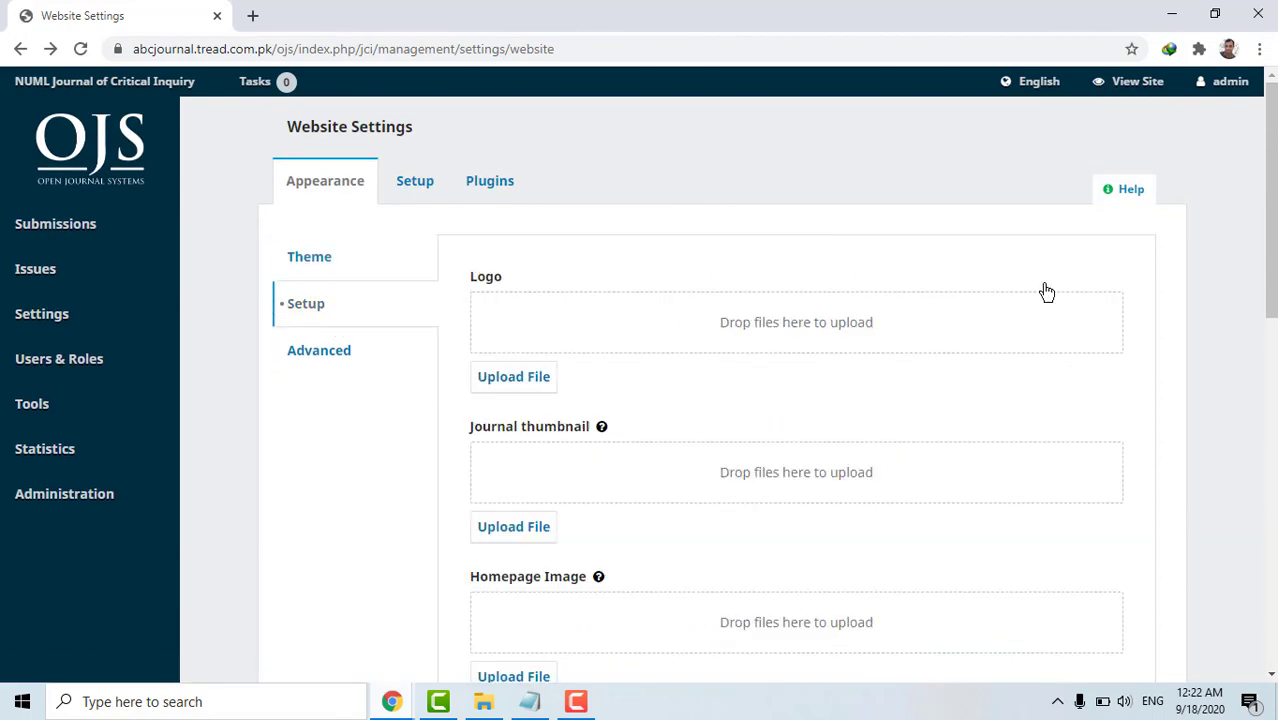
pyautogui.scroll(-5, 736, 402)
pyautogui.scroll(5, 890, 365)
pyautogui.click(514, 378)
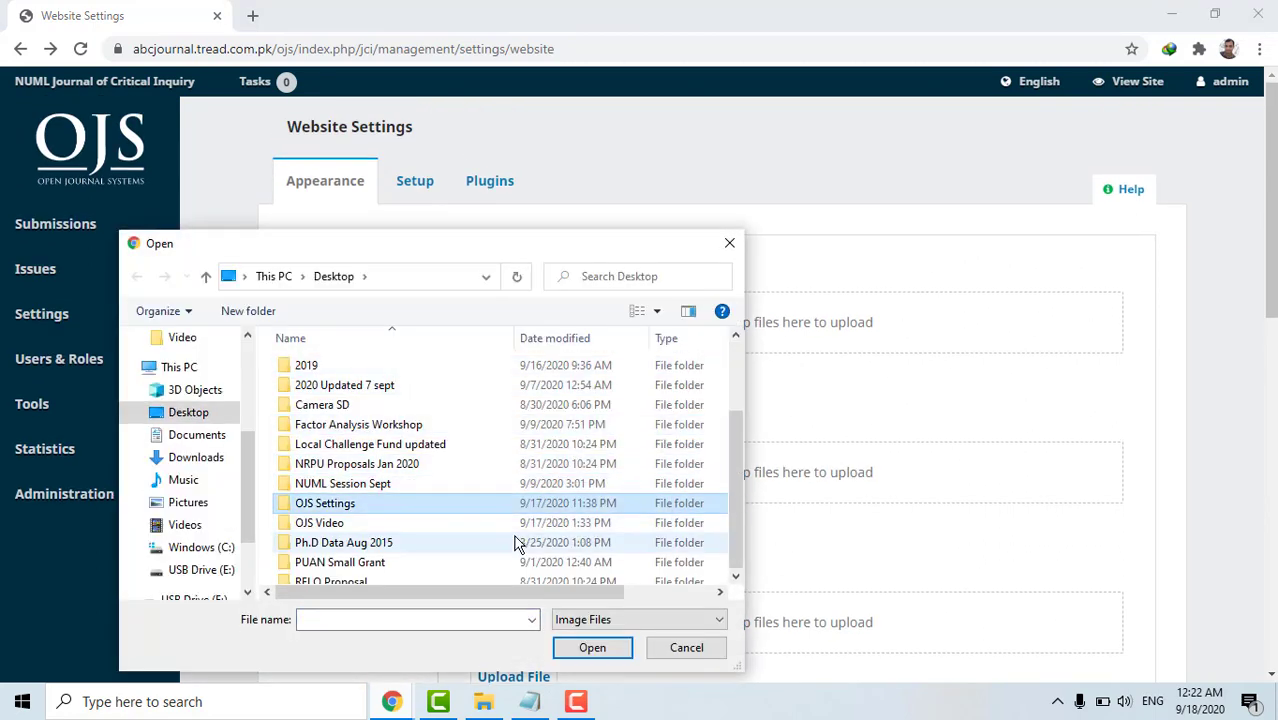
pyautogui.write('logo numl')
pyautogui.scroll(-1, 405, 568)
pyautogui.click(300, 577)
pyautogui.doubleClick(300, 577)
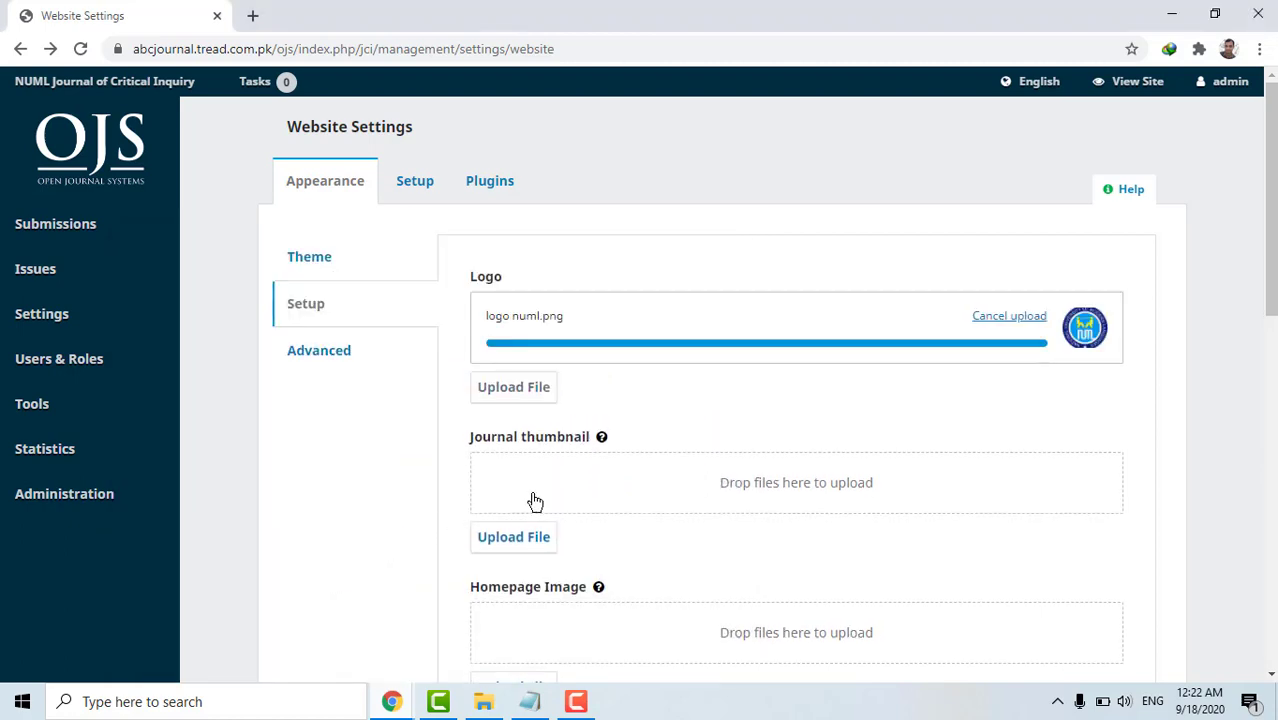
# - Upload aa.jpg as both the Journal thumbnail and the Homepage Image
pyautogui.click(516, 540)
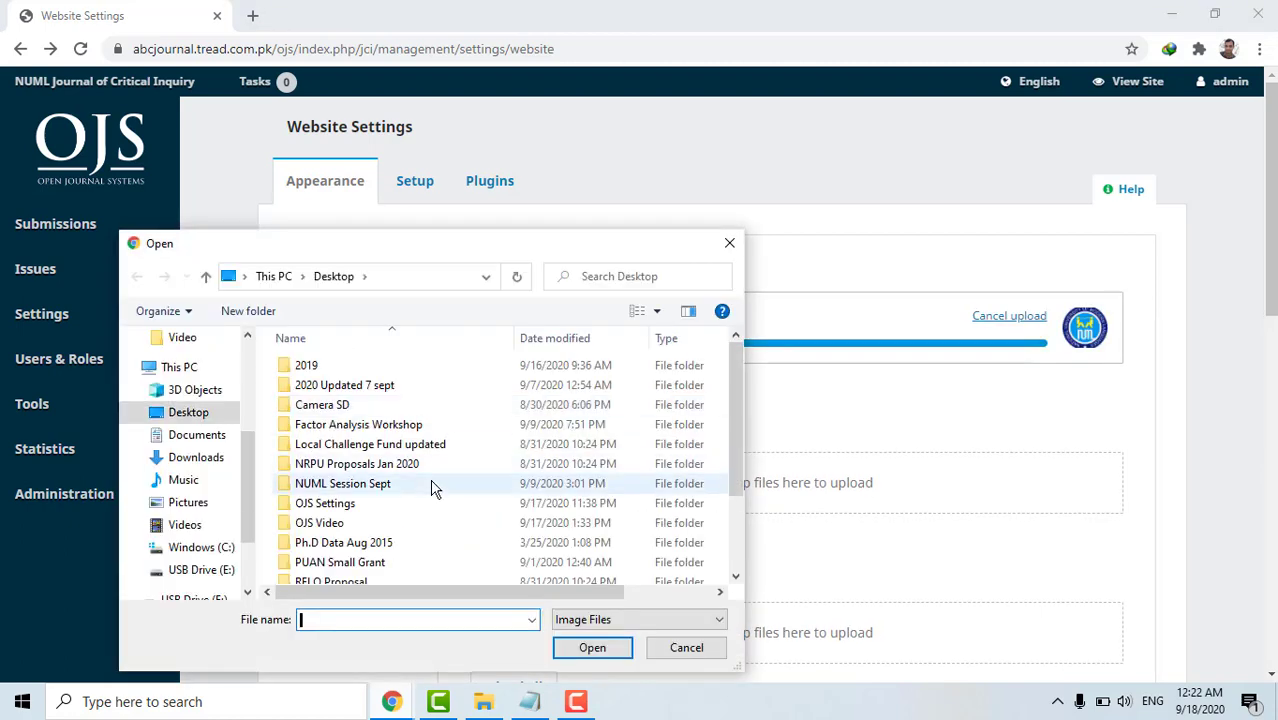
pyautogui.scroll(-2, 485, 525)
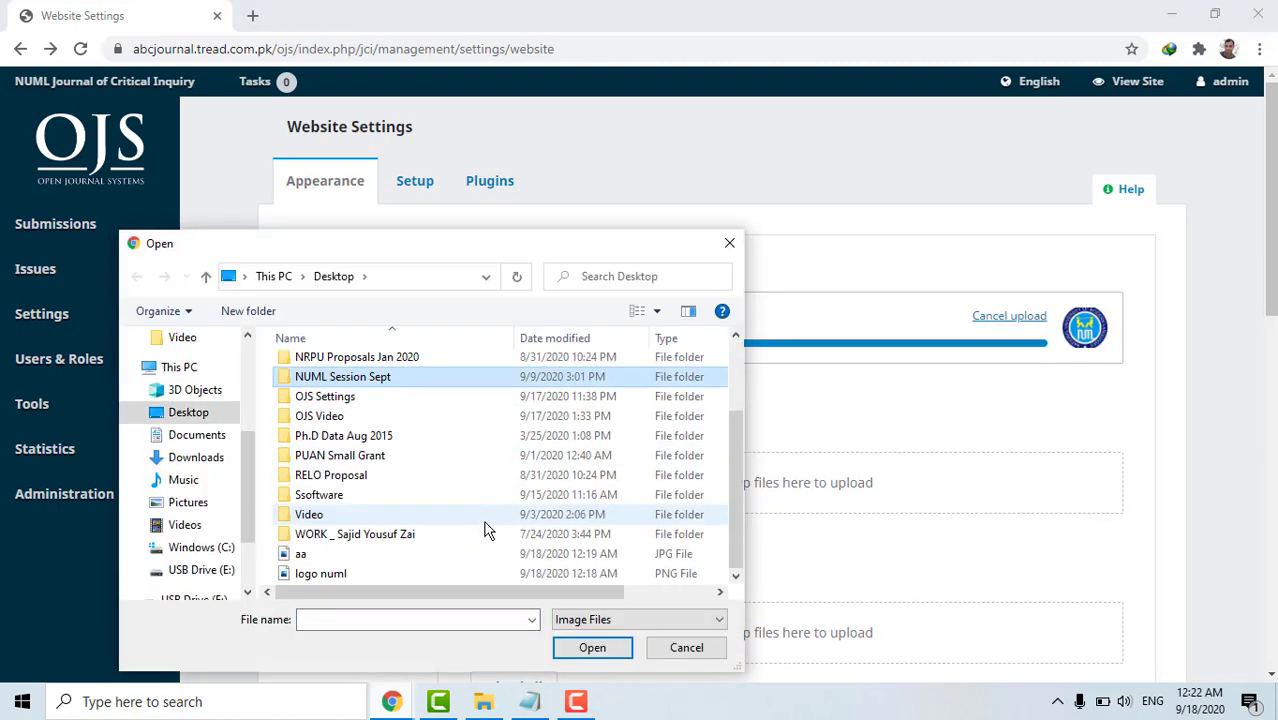
pyautogui.doubleClick(314, 561)
pyautogui.scroll(-4, 454, 548)
pyautogui.click(536, 331)
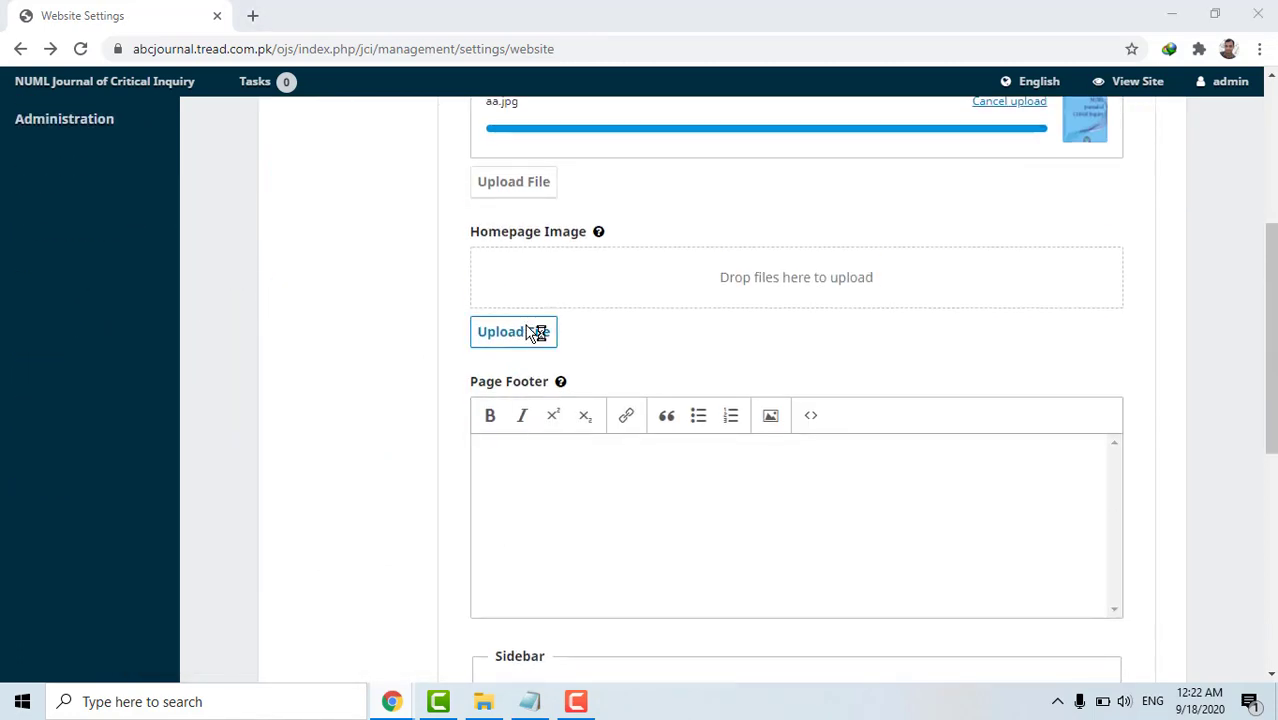
pyautogui.doubleClick(308, 557)
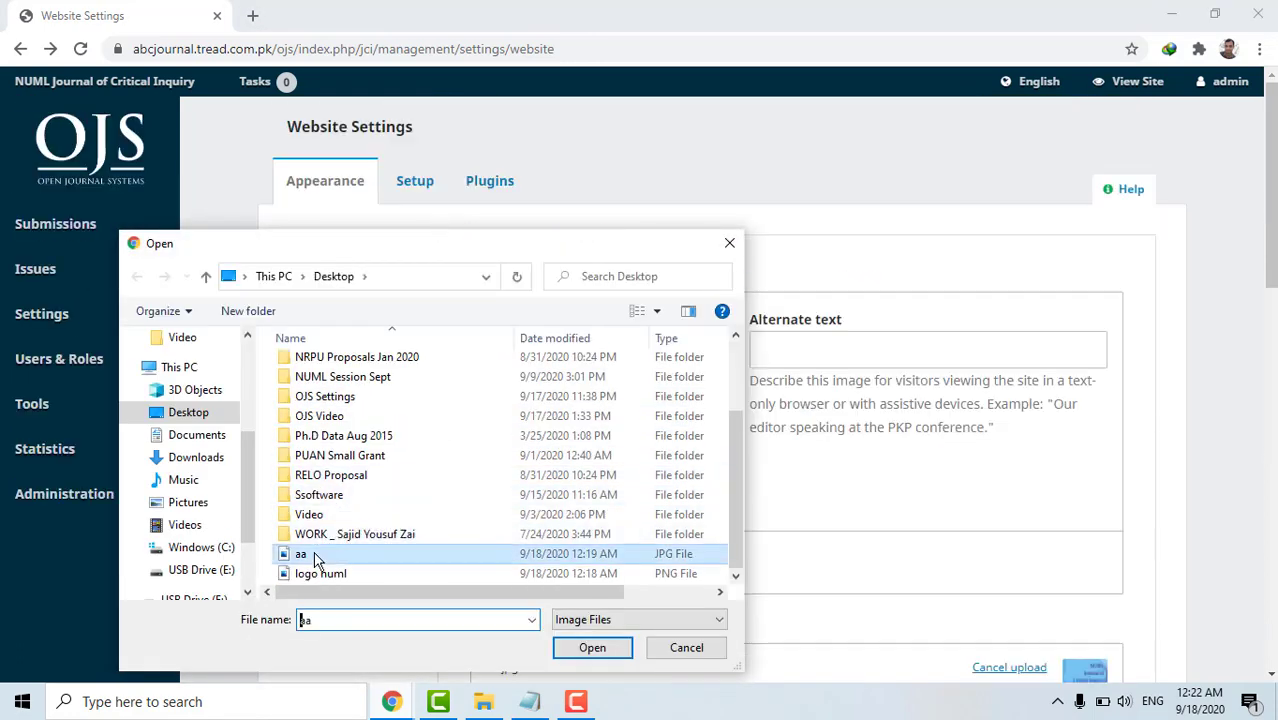
pyautogui.scroll(-8, 509, 540)
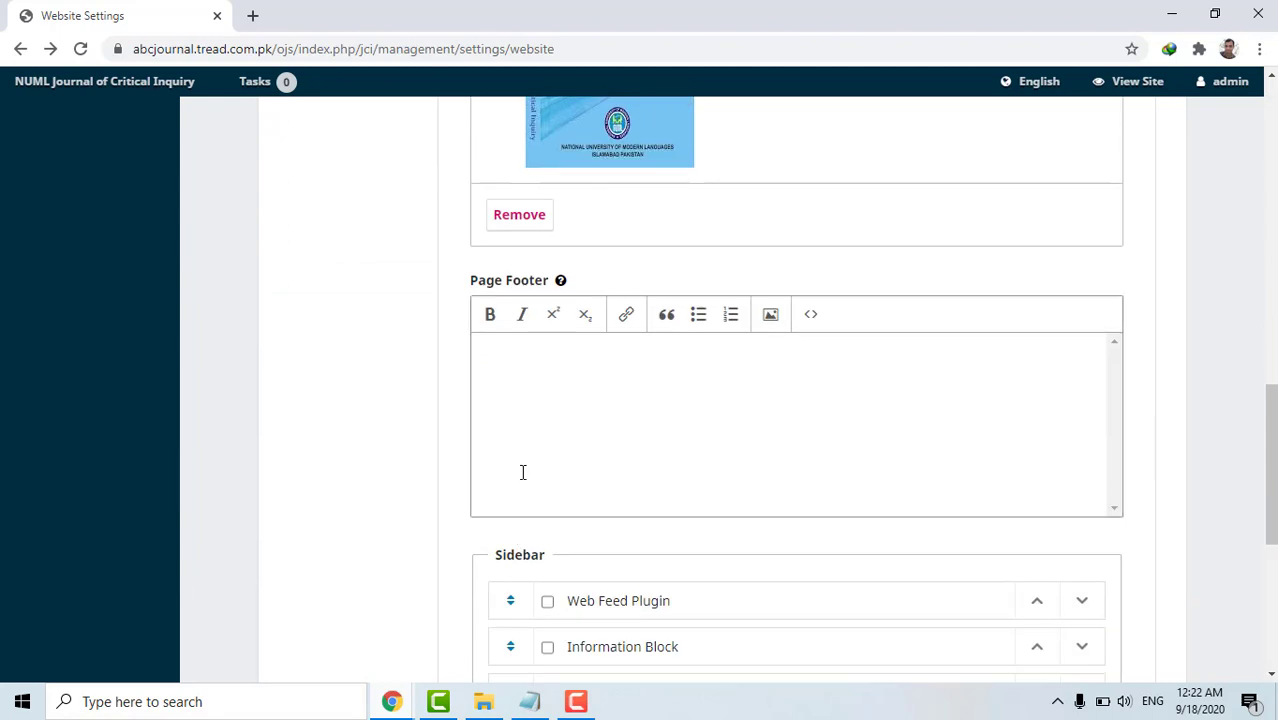
pyautogui.click(535, 484)
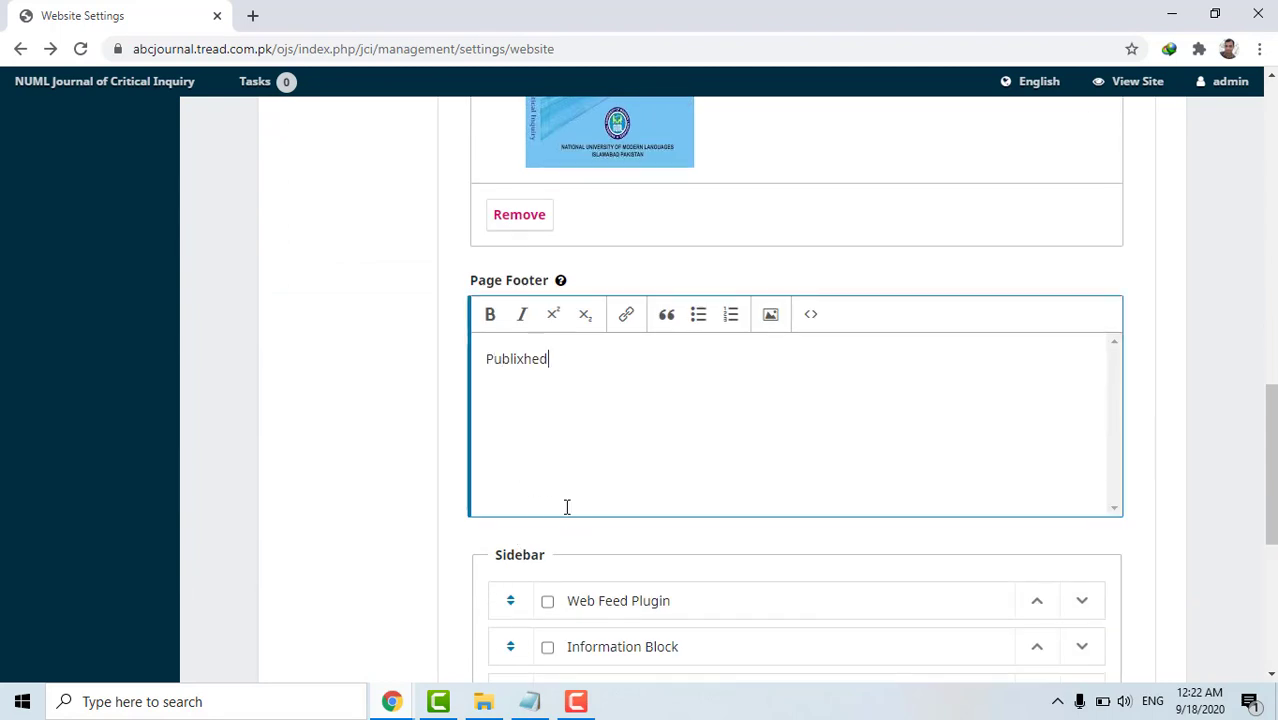
# - Fix the footer text and insert the uploaded 'logo numl' image below the 'Publihed by NUML' line
pyautogui.press('BackSpace')
pyautogui.press('BackSpace')
pyautogui.press('BackSpace')
pyautogui.press('BackSpace')
pyautogui.press('BackSpace')
pyautogui.press('BackSpace')
pyautogui.press('BackSpace')
pyautogui.press('BackSpace')
pyautogui.press('BackSpace')
pyautogui.press('BackSpace')
pyautogui.press('BackSpace')
pyautogui.press('BackSpace')
pyautogui.press('BackSpace')
pyautogui.press('BackSpace')
pyautogui.press('BackSpace')
pyautogui.press('BackSpace')
pyautogui.press('BackSpace')
pyautogui.press('BackSpace')
pyautogui.press('BackSpace')
pyautogui.press('BackSpace')
pyautogui.press('BackSpace')
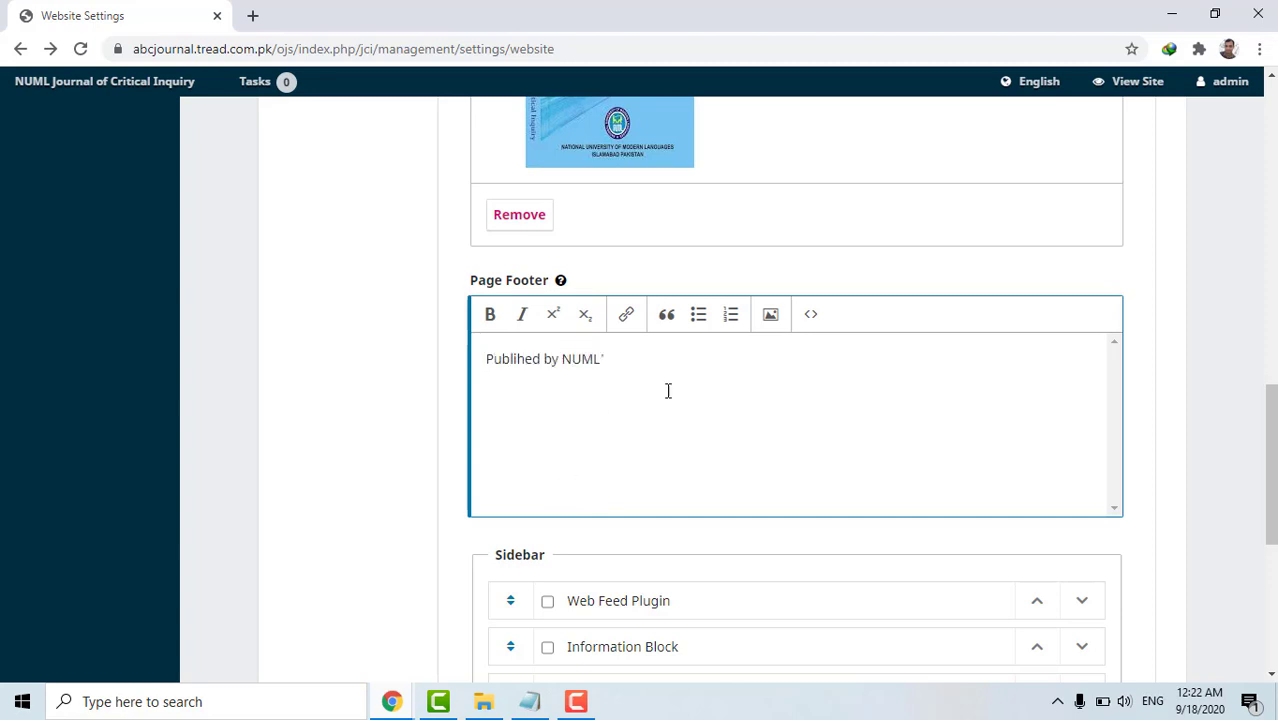
pyautogui.click(770, 316)
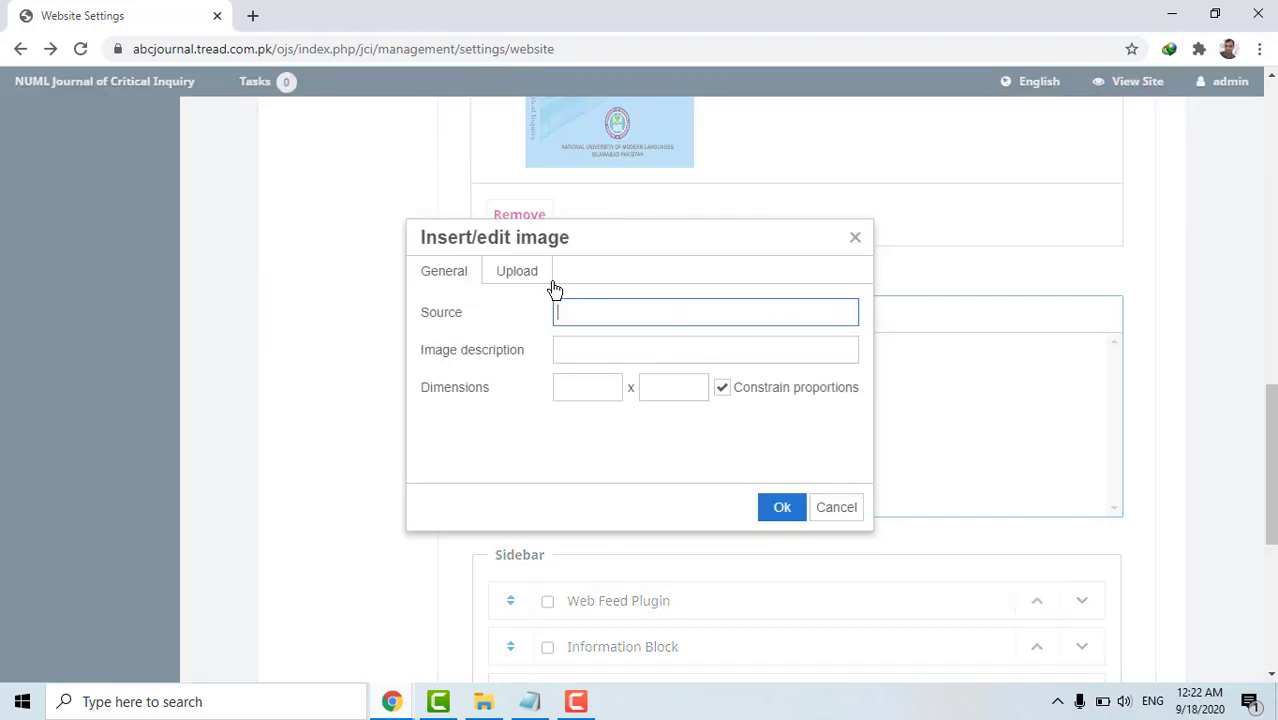
pyautogui.click(520, 275)
pyautogui.click(590, 317)
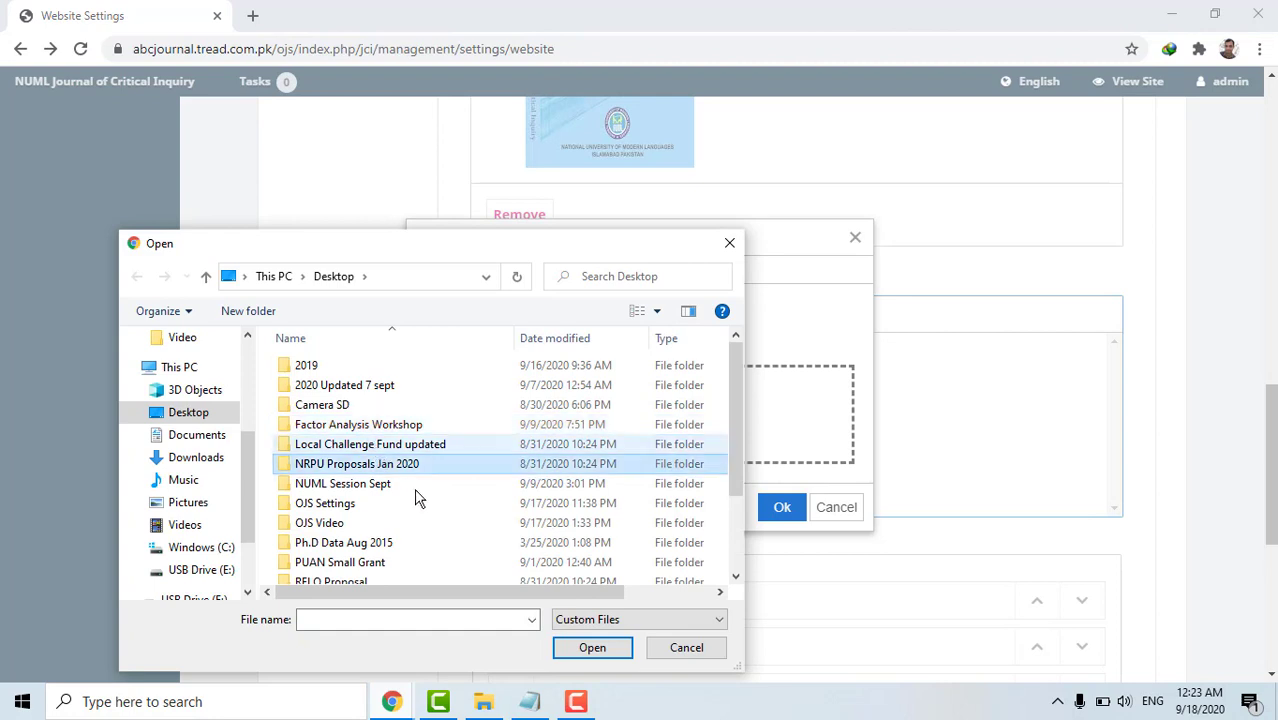
pyautogui.scroll(-2, 742, 560)
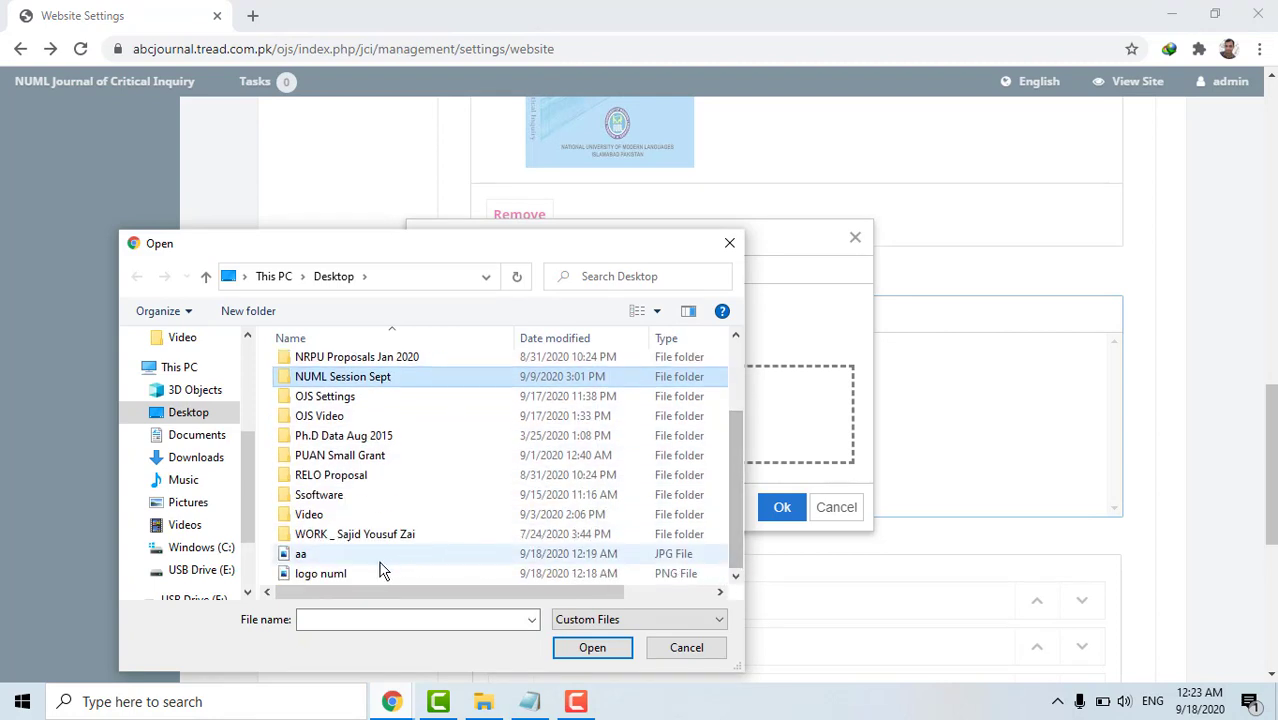
pyautogui.doubleClick(430, 573)
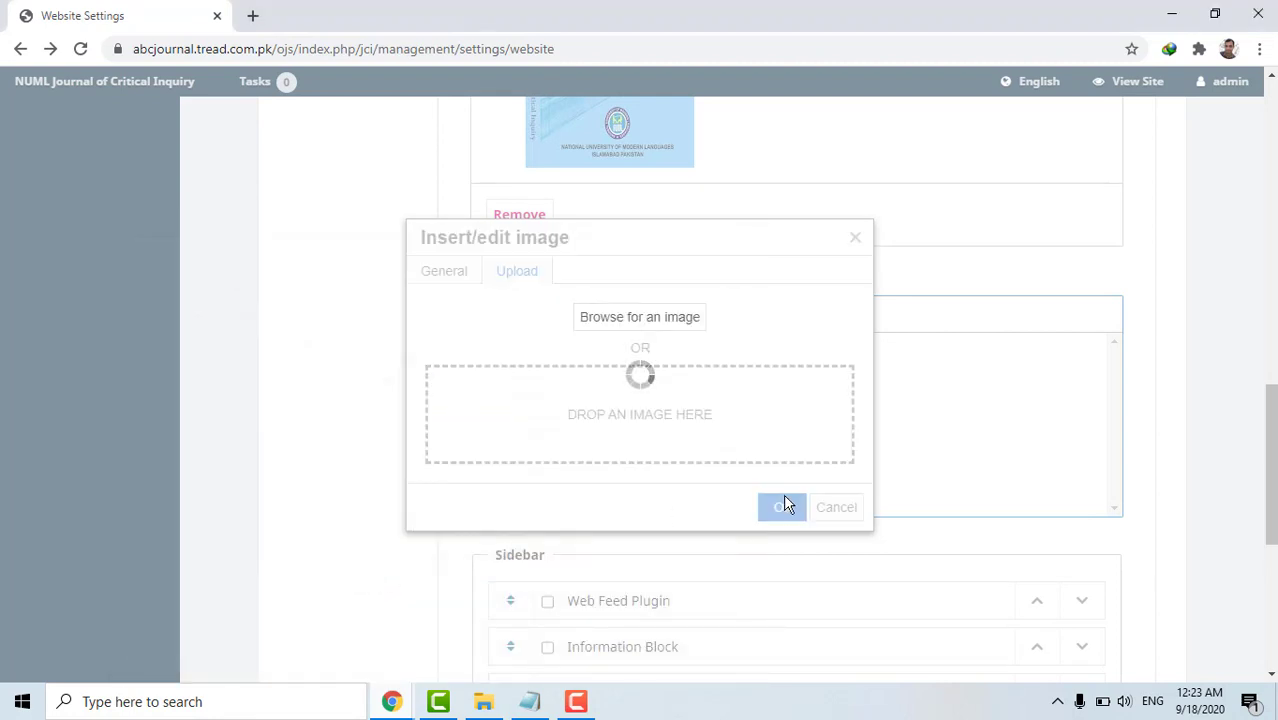
pyautogui.click(782, 506)
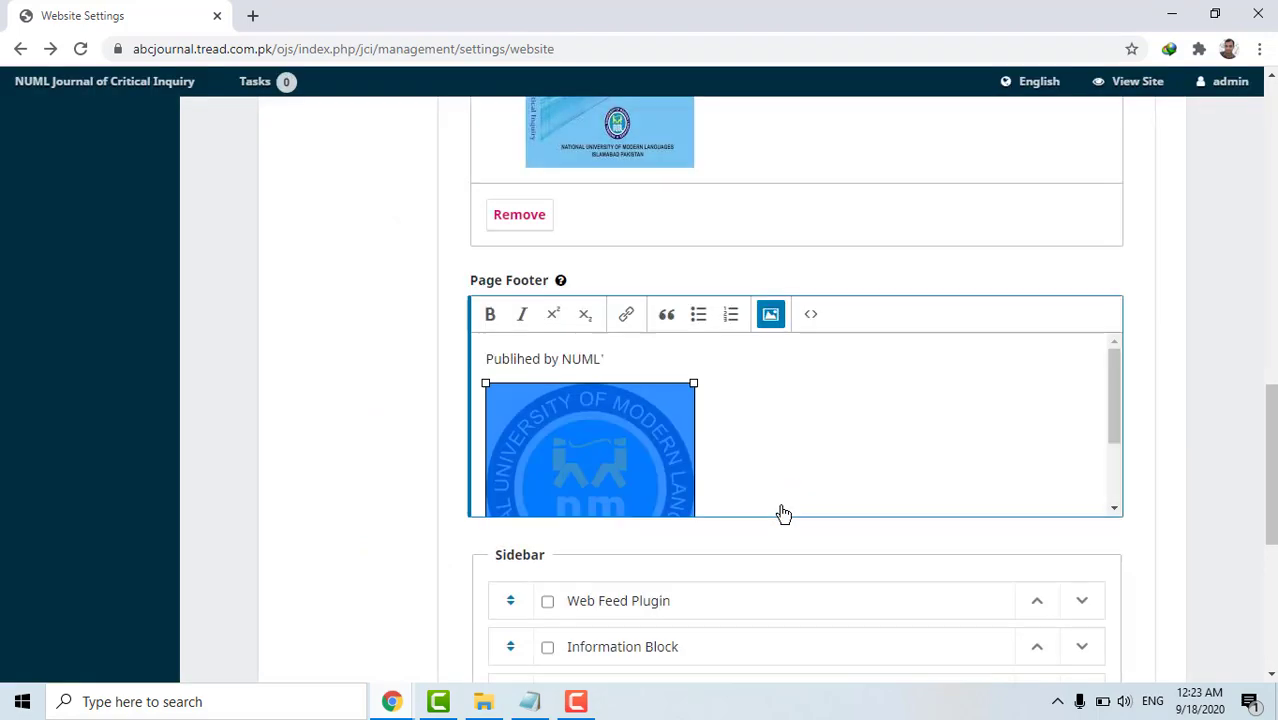
pyautogui.scroll(15, 733, 440)
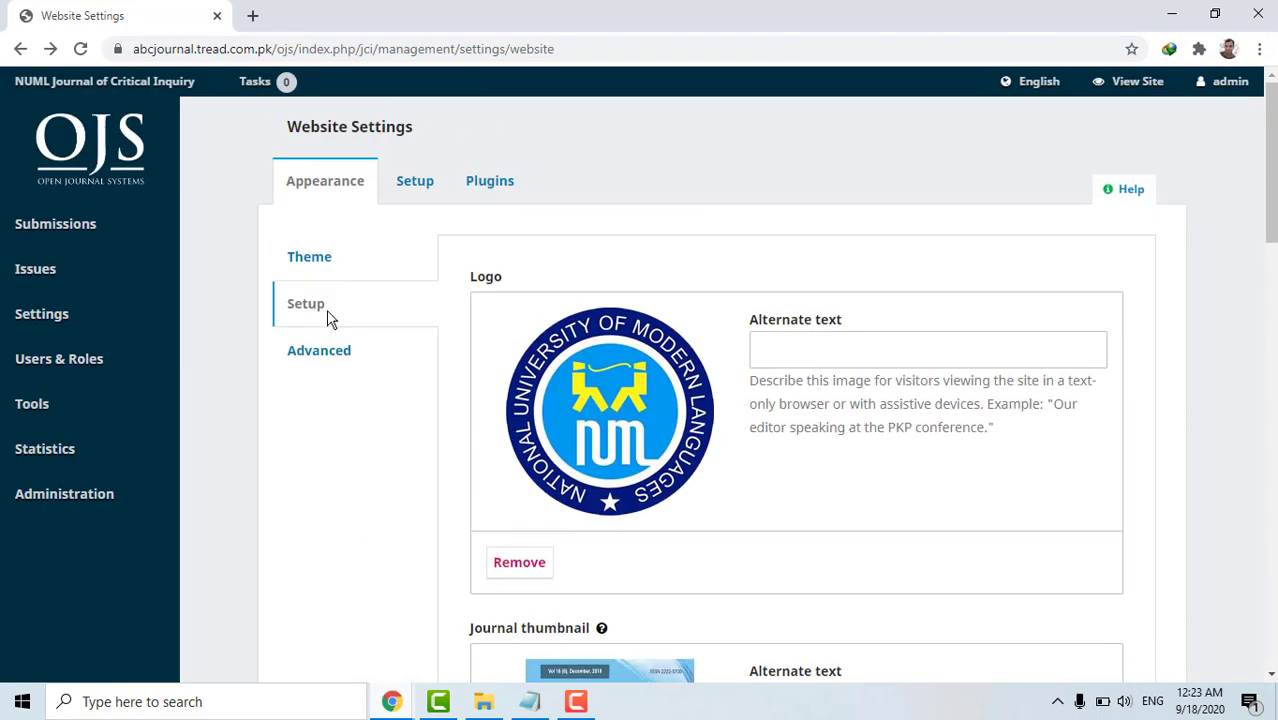
# - Open the Advanced appearance settings and select the test text in Additional Content
pyautogui.click(310, 262)
pyautogui.click(334, 358)
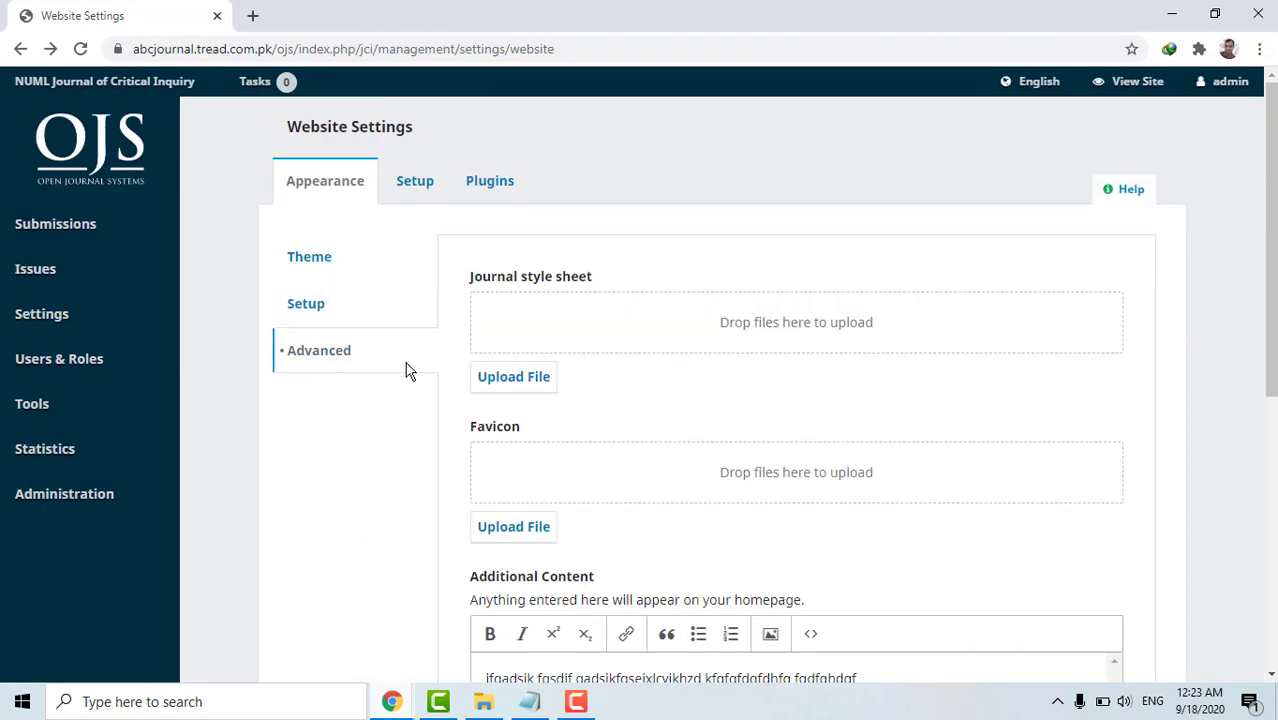
pyautogui.scroll(-3, 495, 427)
pyautogui.click(598, 459)
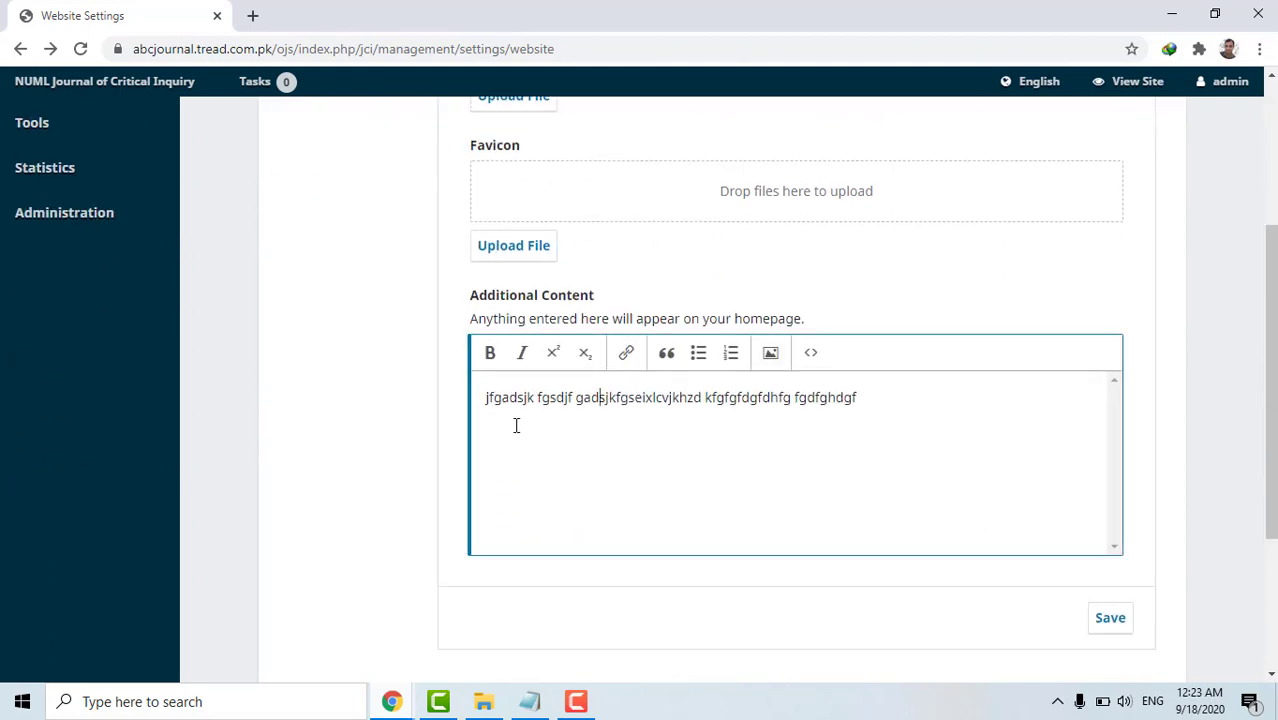
pyautogui.doubleClick(516, 425)
# - Copy the Scope and History text from the NUML Journals site and paste it over the test line
pyautogui.moveTo(391, 702)
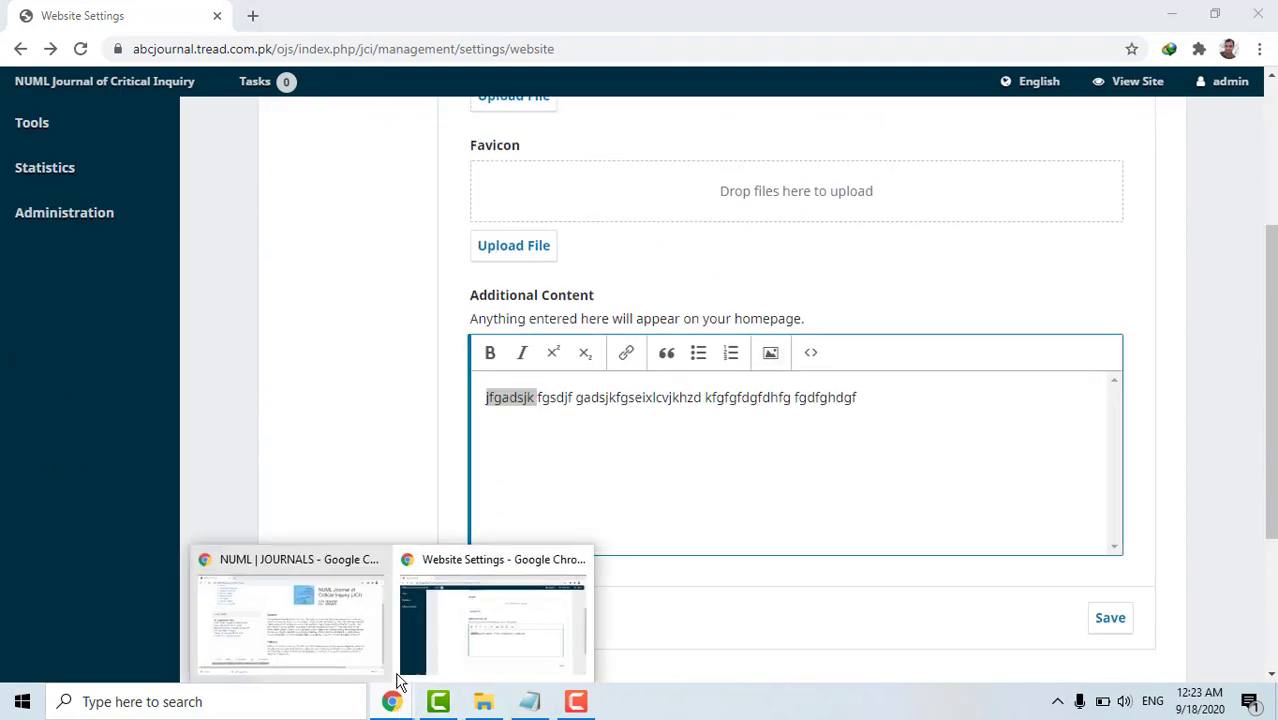
pyautogui.click(326, 650)
pyautogui.moveTo(479, 268); pyautogui.dragTo(706, 550)
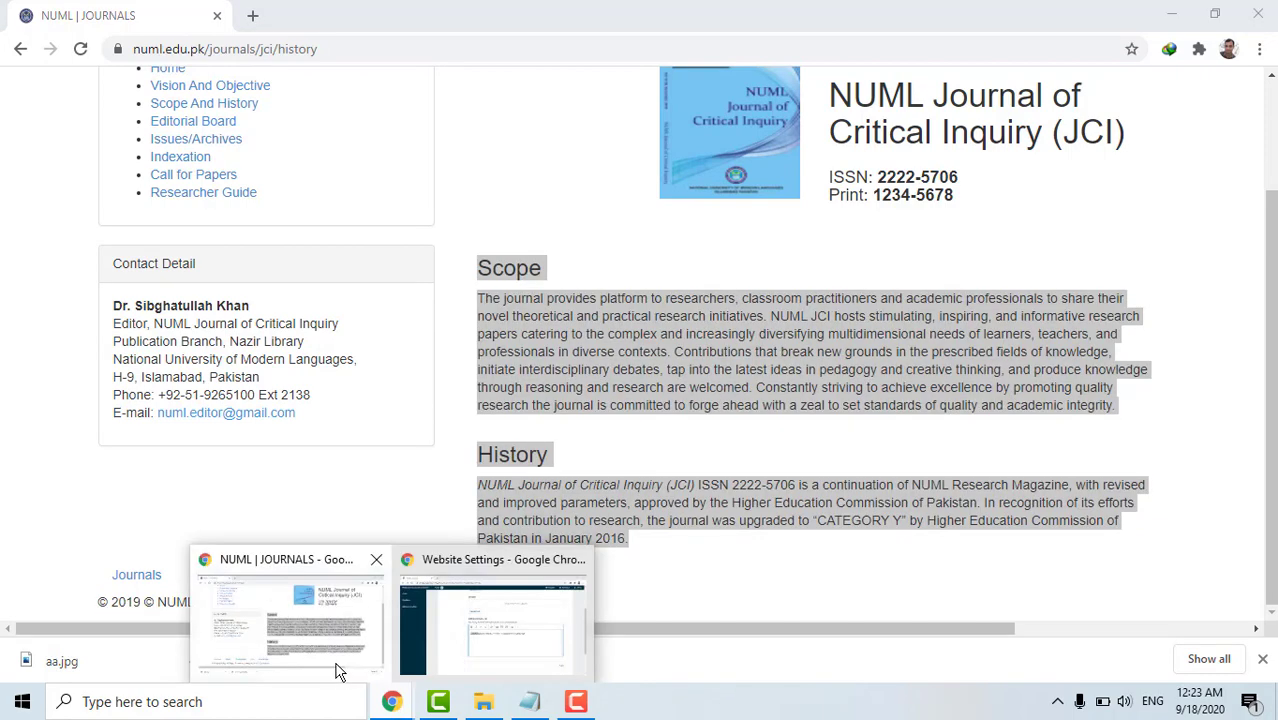
pyautogui.moveTo(391, 702)
pyautogui.click(512, 636)
pyautogui.click(668, 445)
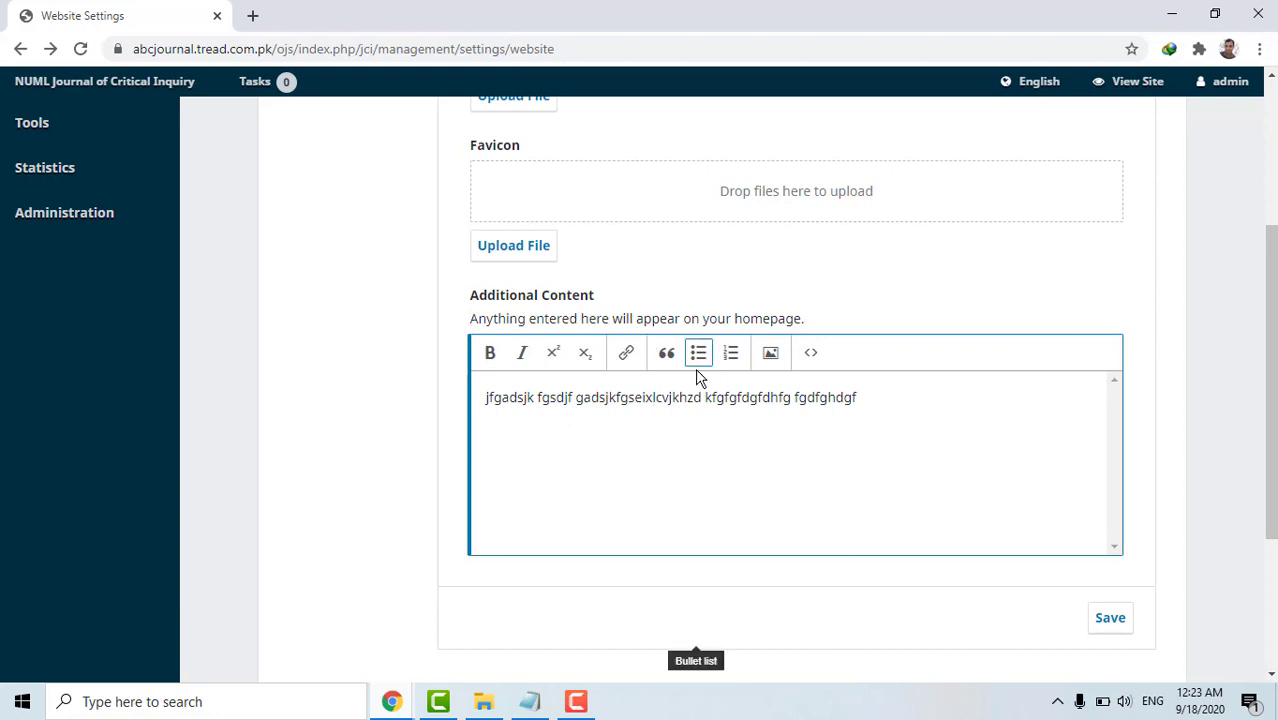
pyautogui.tripleClick(690, 398)
pyautogui.hotkey('ctrl', 'v')
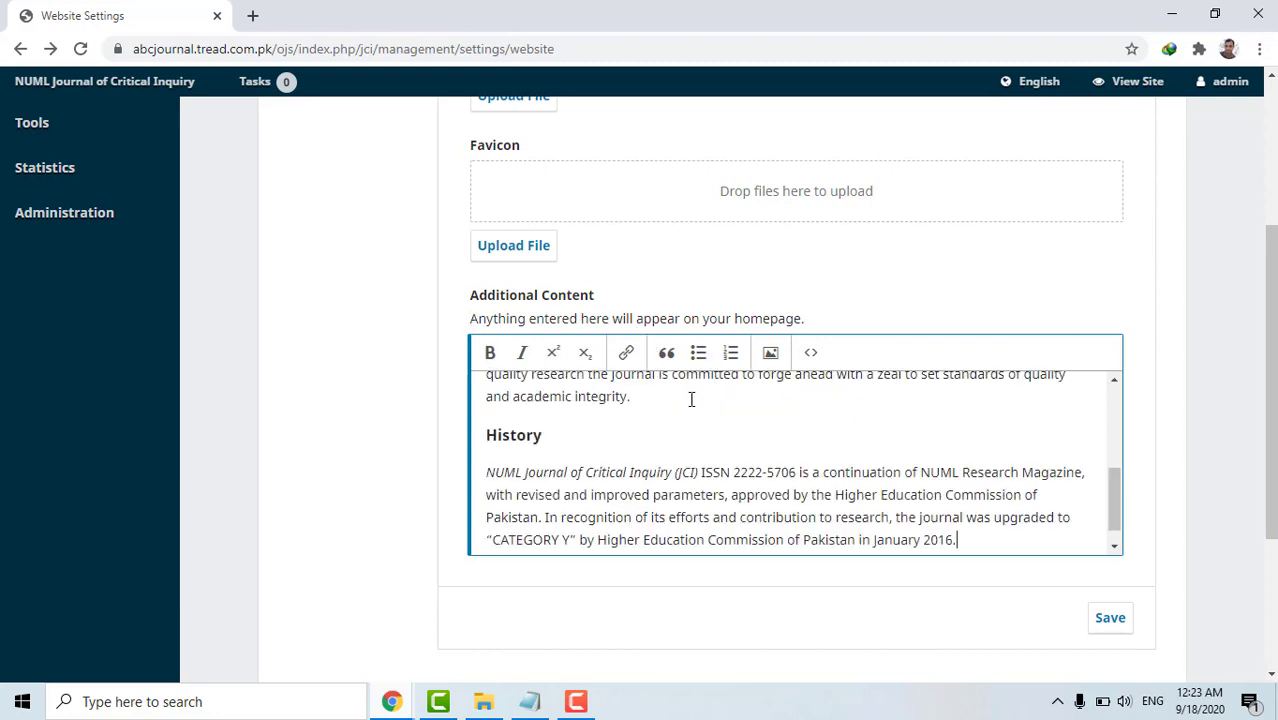
# - Copy the Description paragraph from the NUML Journals home page
pyautogui.moveTo(391, 700)
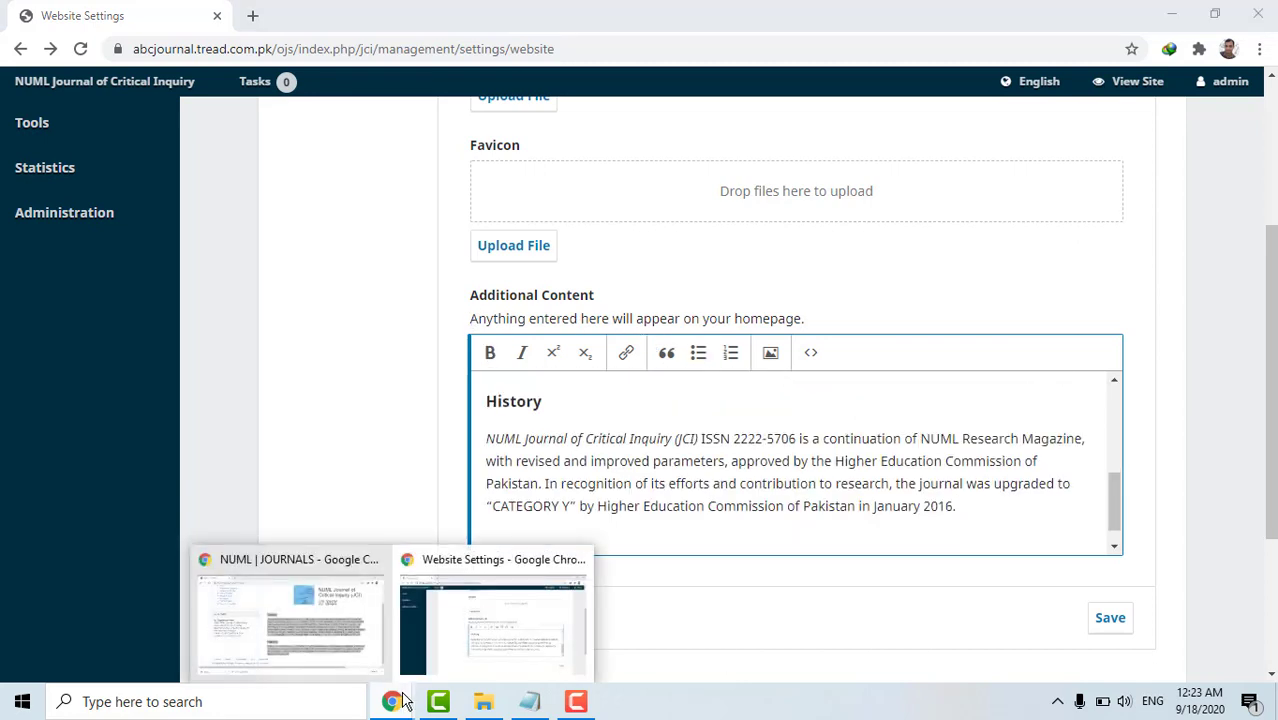
pyautogui.click(300, 634)
pyautogui.scroll(2, 300, 420)
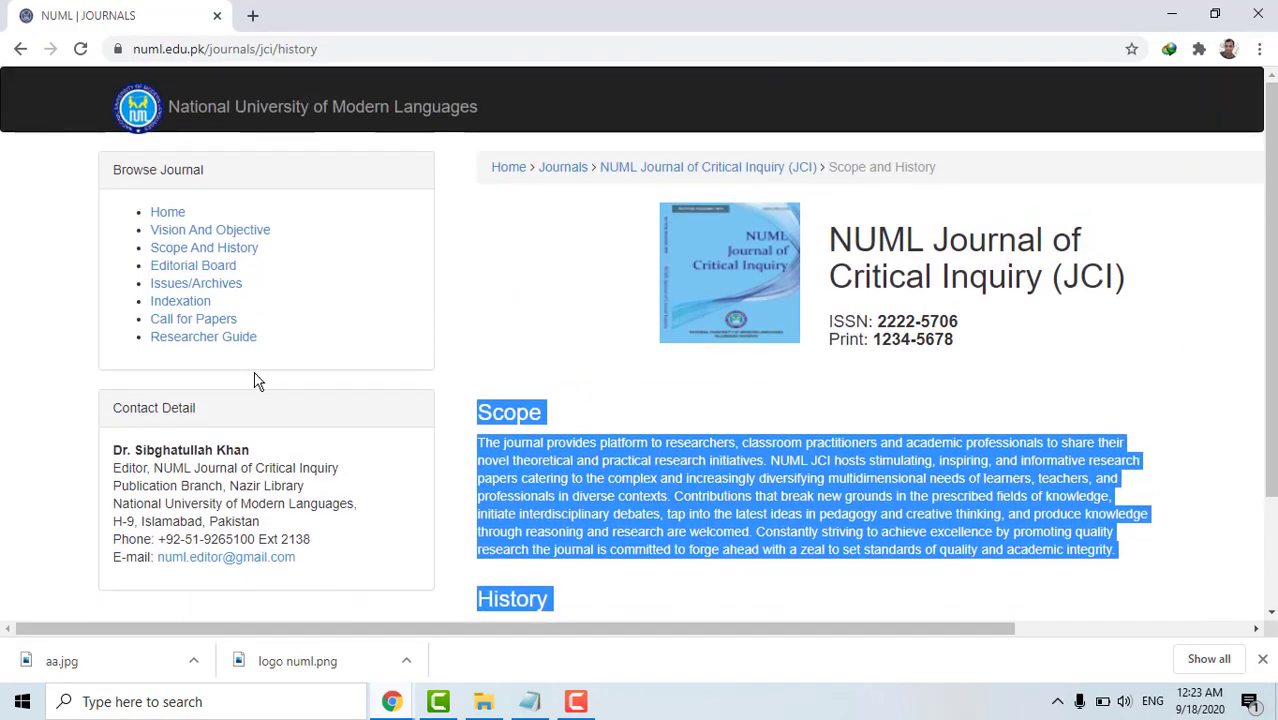
pyautogui.click(170, 212)
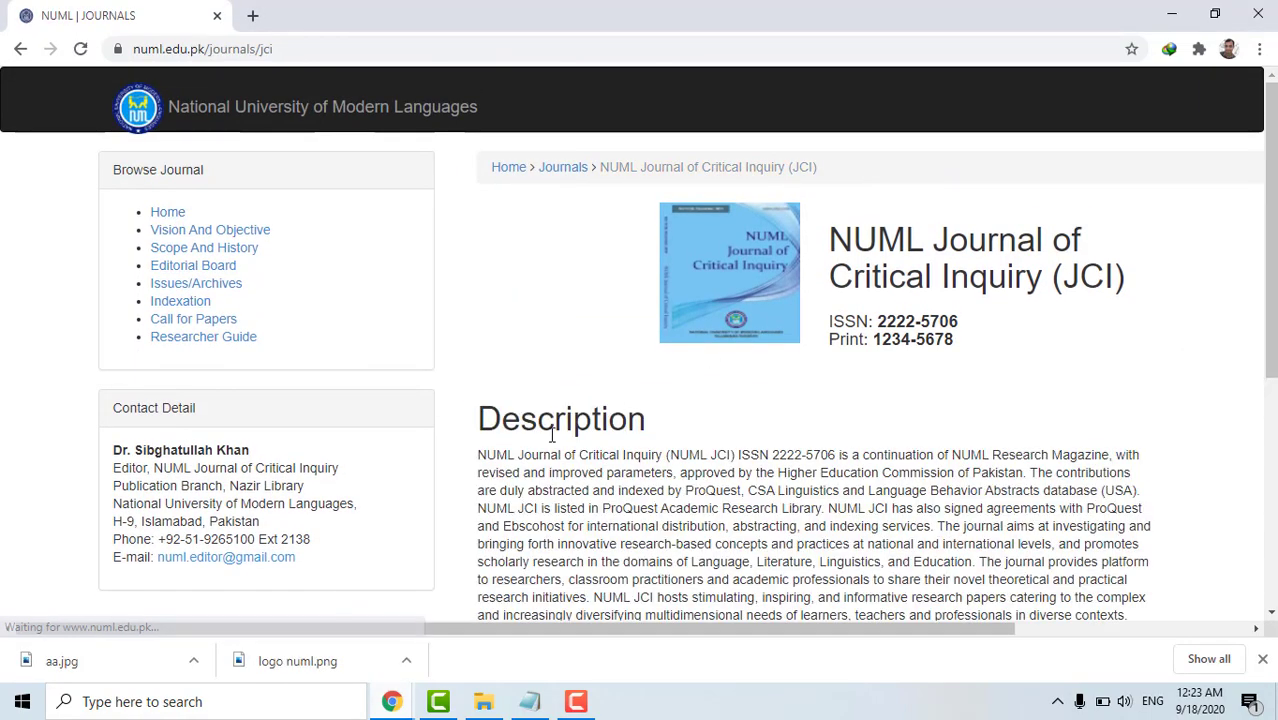
pyautogui.scroll(-3, 548, 428)
pyautogui.scroll(1, 484, 236)
pyautogui.moveTo(480, 270); pyautogui.dragTo(1118, 601)
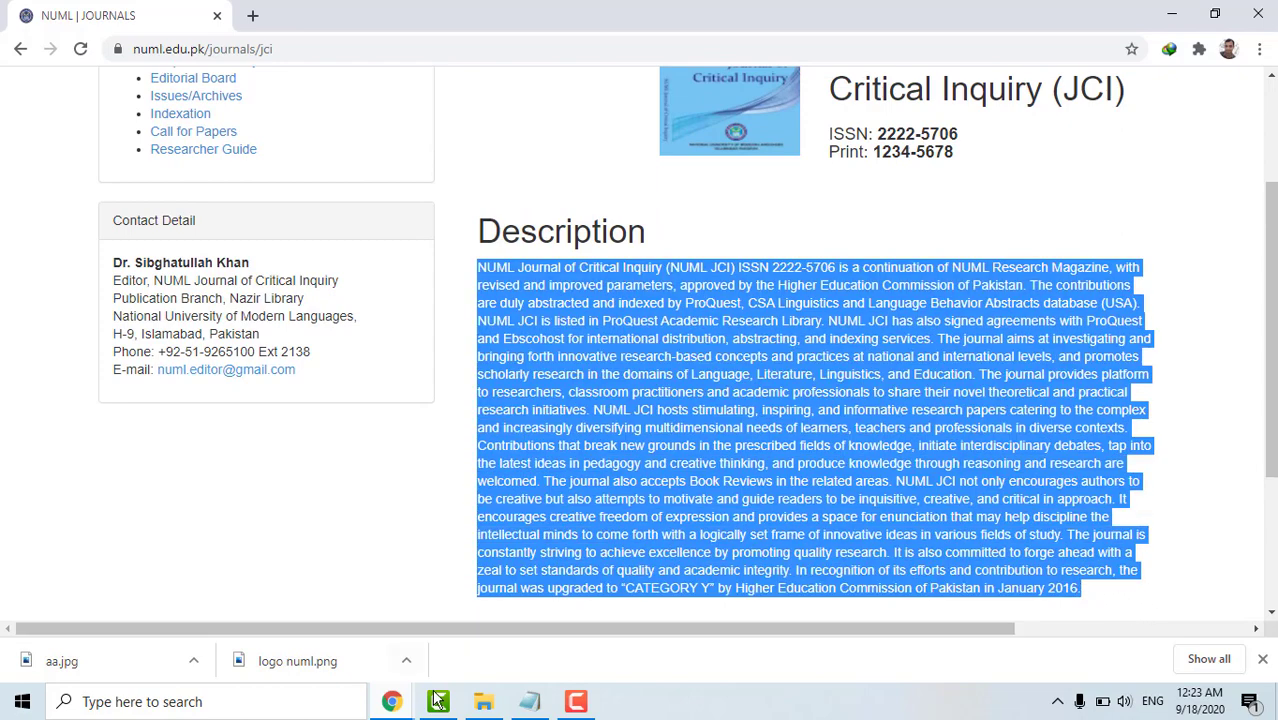
# - Paste the Description paragraph on a new line above Scope in Additional Content
pyautogui.moveTo(391, 701)
pyautogui.click(490, 615)
pyautogui.scroll(5, 572, 497)
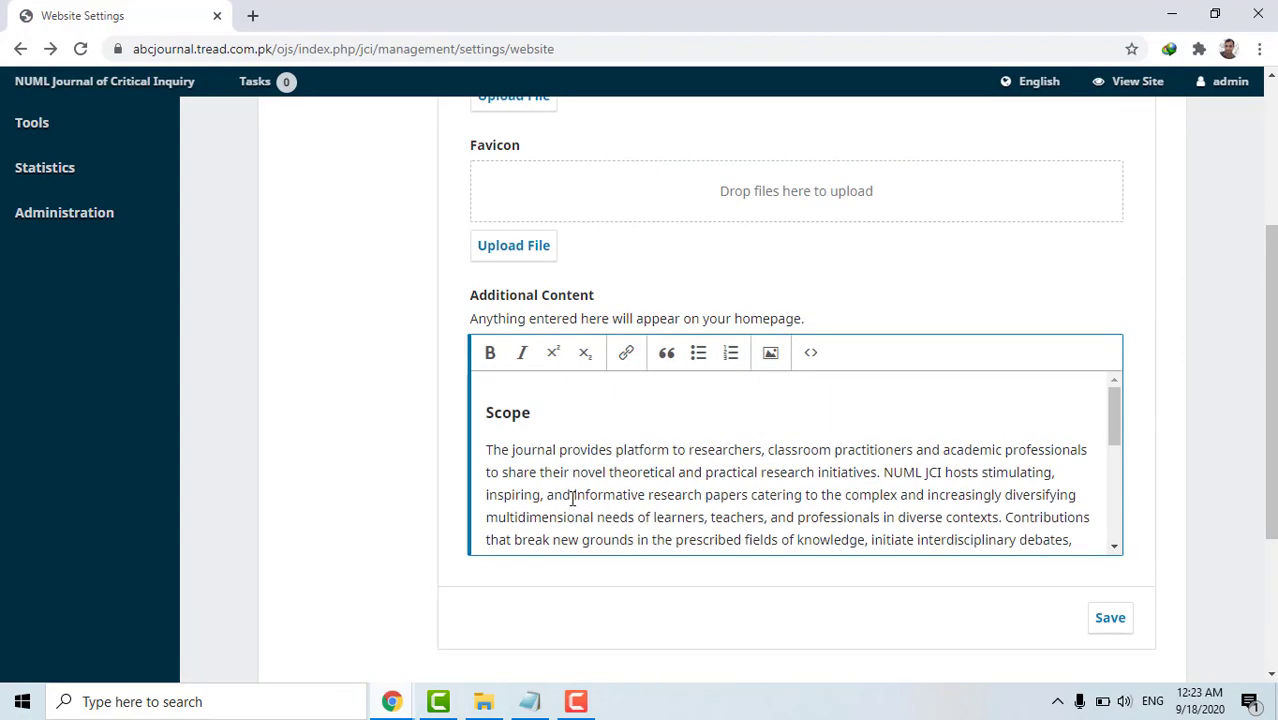
pyautogui.press('Return')
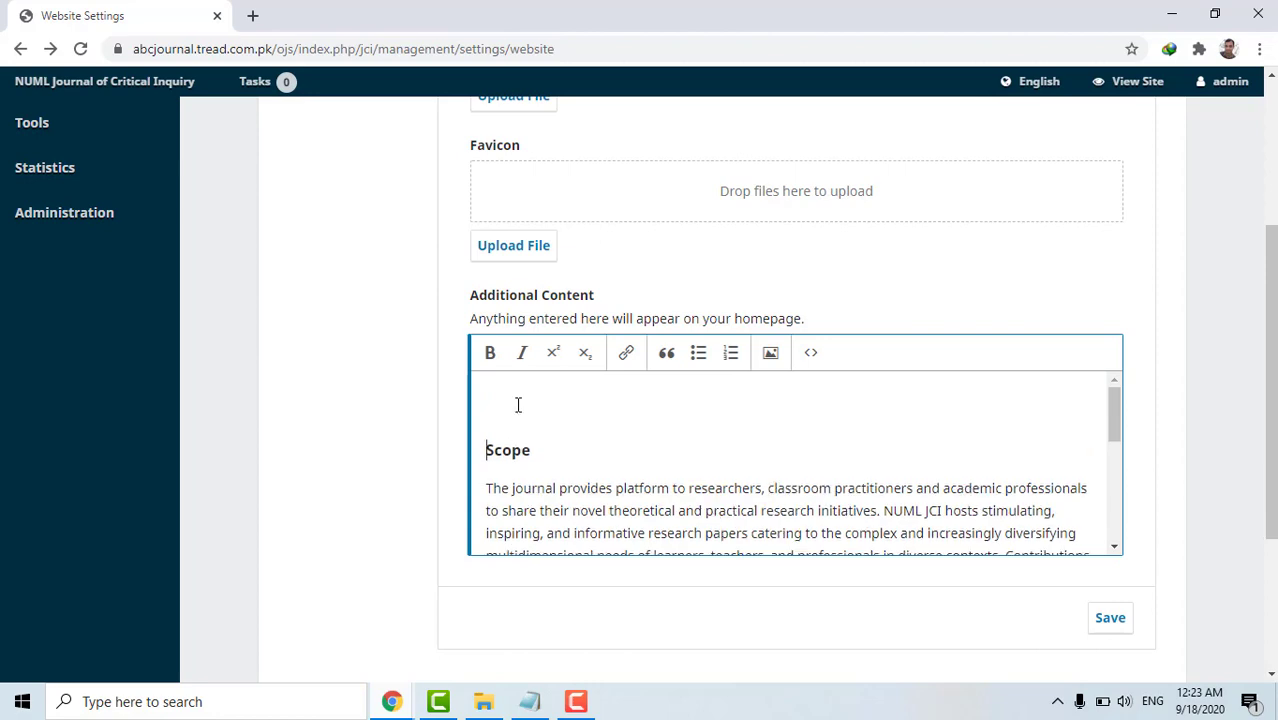
pyautogui.hotkey('ctrl', 'v')
pyautogui.scroll(-5, 600, 440)
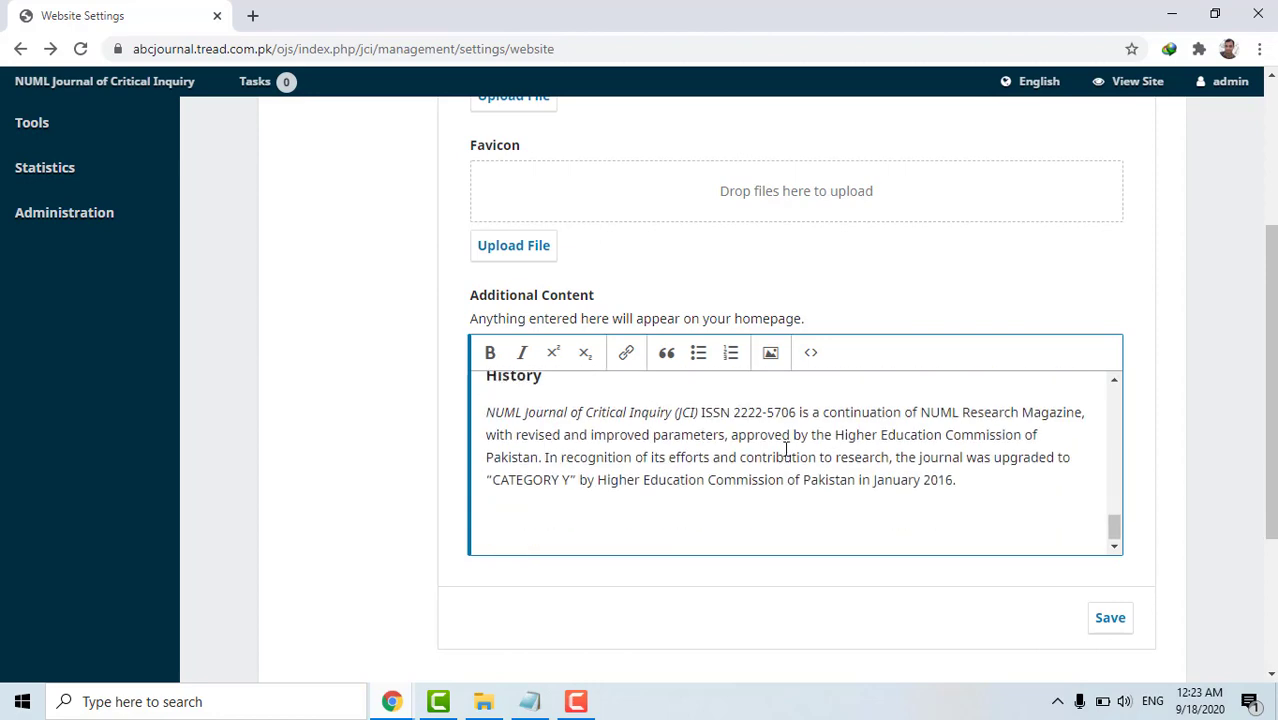
pyautogui.scroll(6, 662, 468)
# - Save the bold Additional Content settings and open a new blank browser tab
pyautogui.moveTo(556, 423); pyautogui.dragTo(864, 545)
pyautogui.scroll(-1, 592, 407)
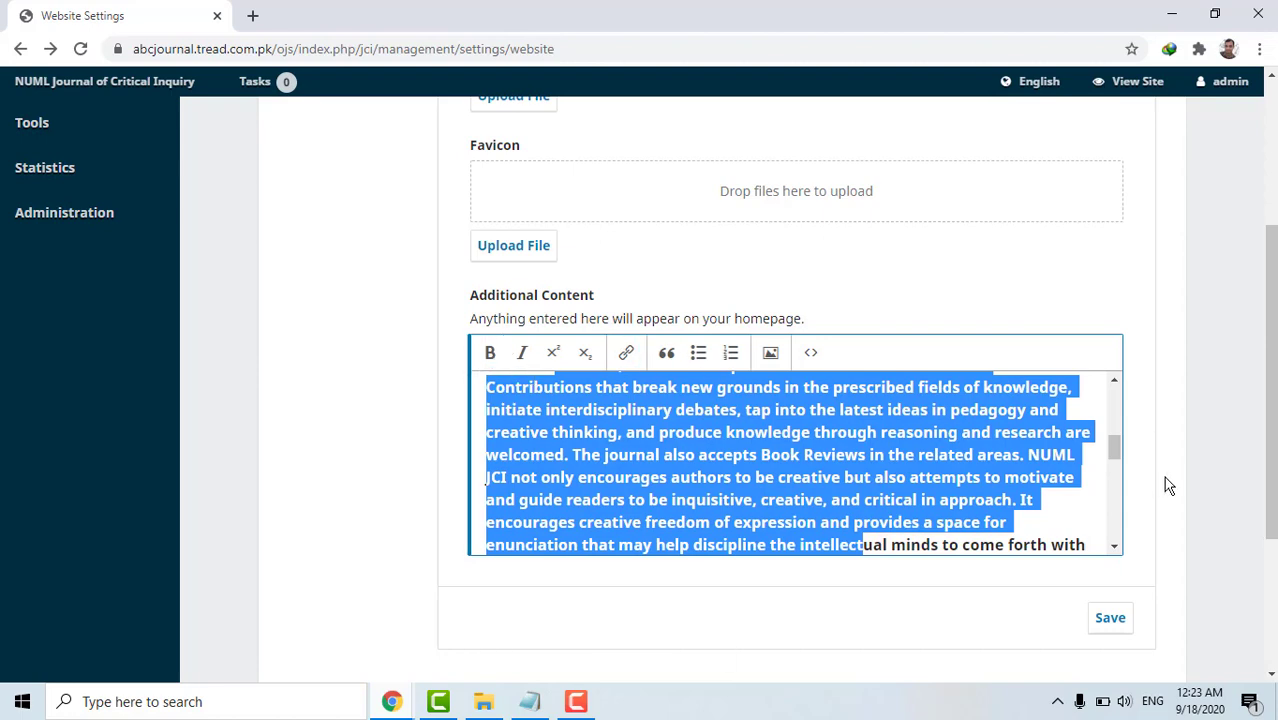
pyautogui.moveTo(1117, 462); pyautogui.dragTo(1117, 486)
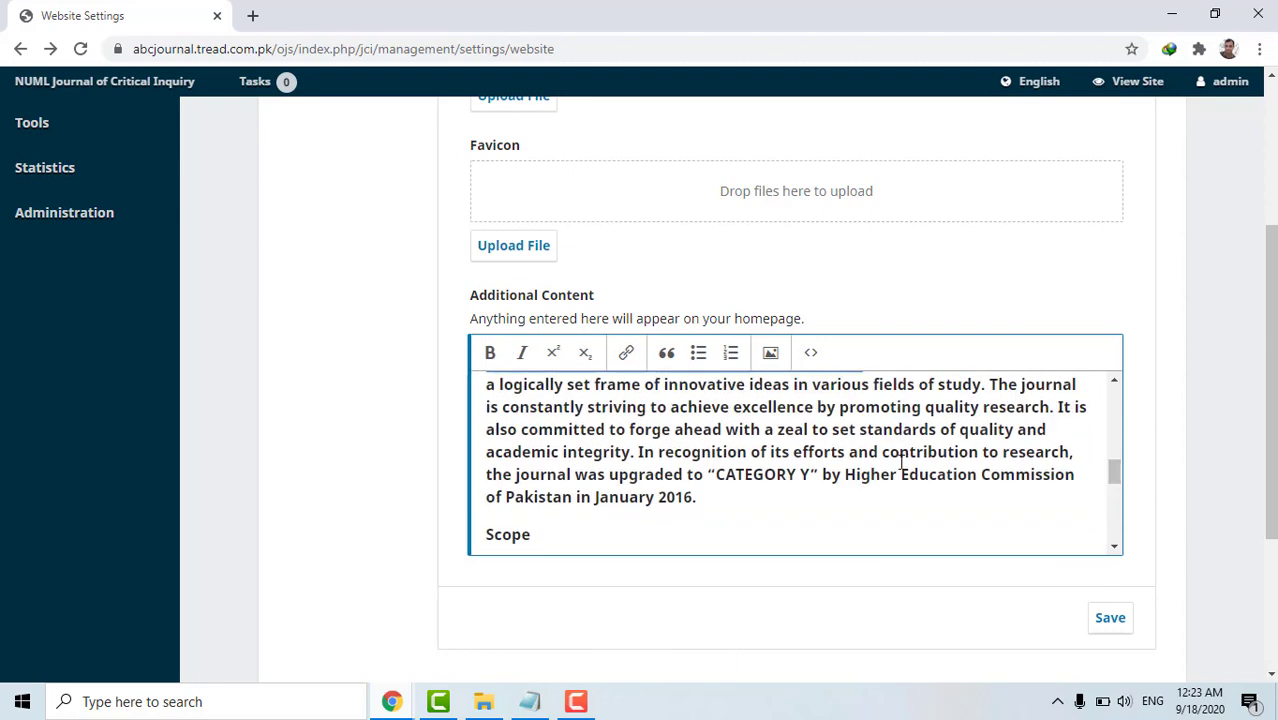
pyautogui.click(1110, 618)
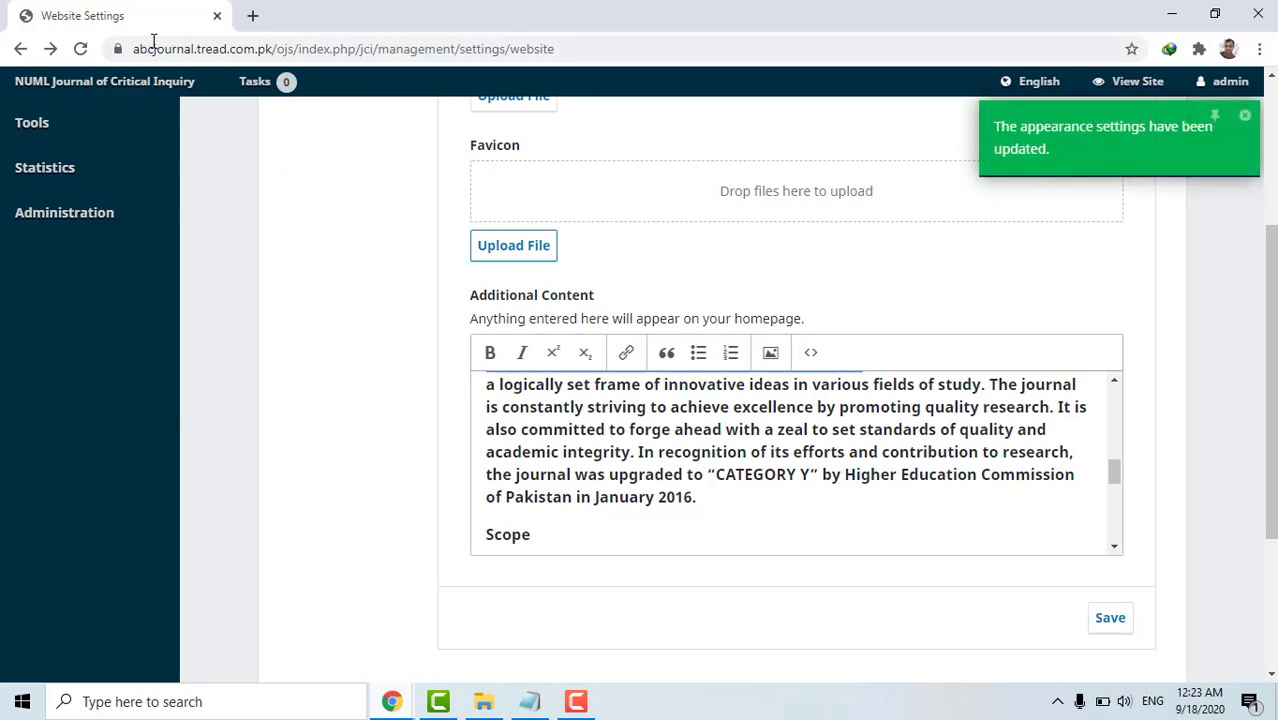
pyautogui.click(252, 15)
pyautogui.click(183, 16)
# - Load the Website Settings address in the new browser tab
pyautogui.click(218, 48)
pyautogui.hotkey('ctrl', 'c')
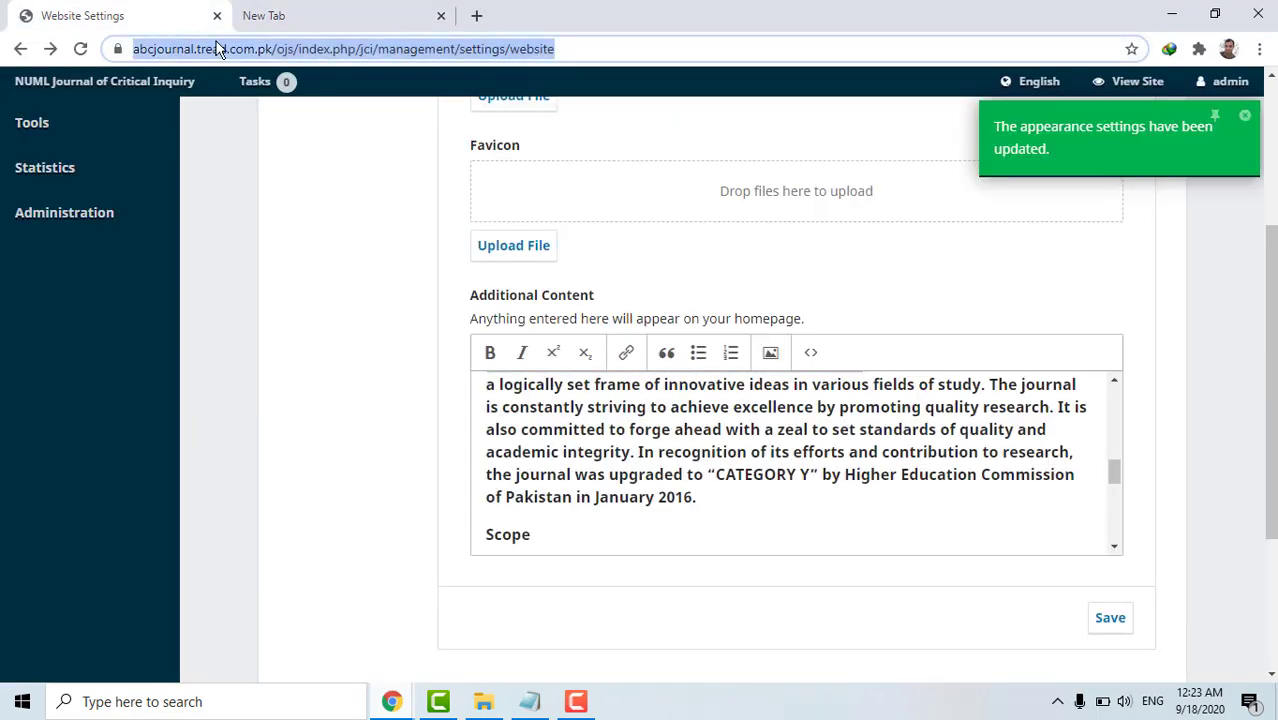
pyautogui.click(343, 20)
pyautogui.hotkey('ctrl', 'v')
pyautogui.press('Return')
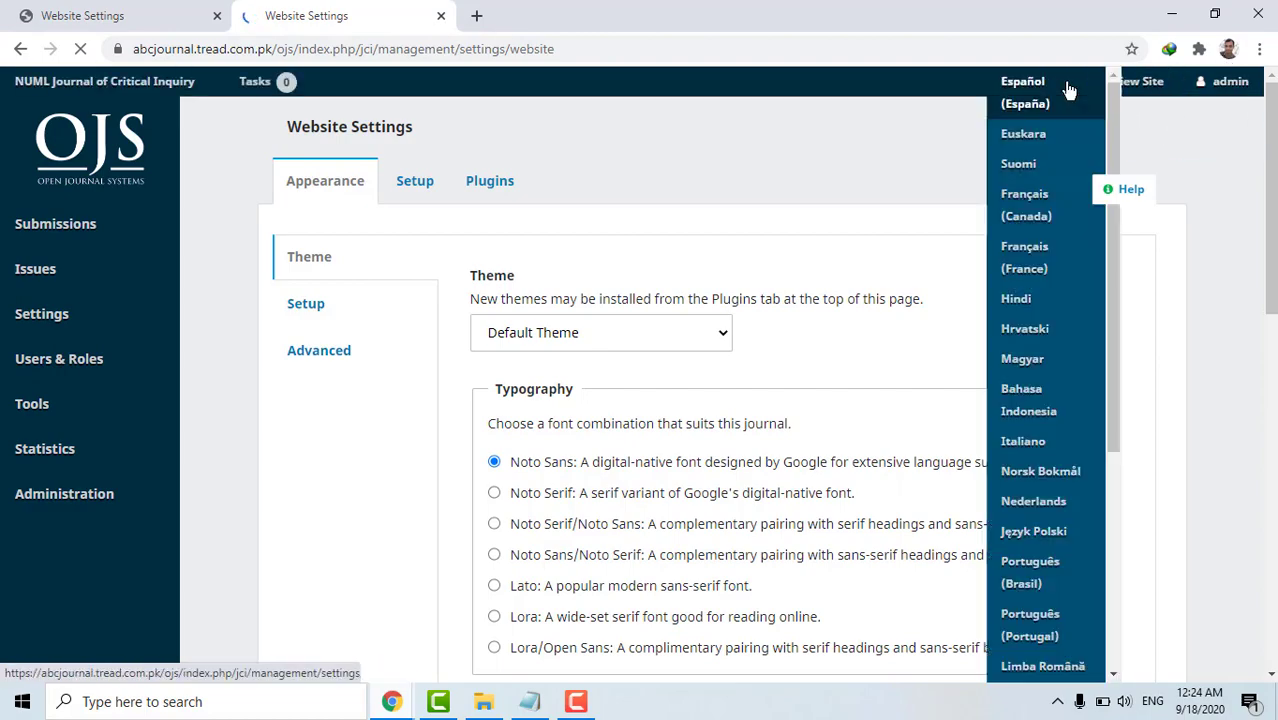
# - Check the new description on the public homepage and the About the Journal page
pyautogui.click(1145, 90)
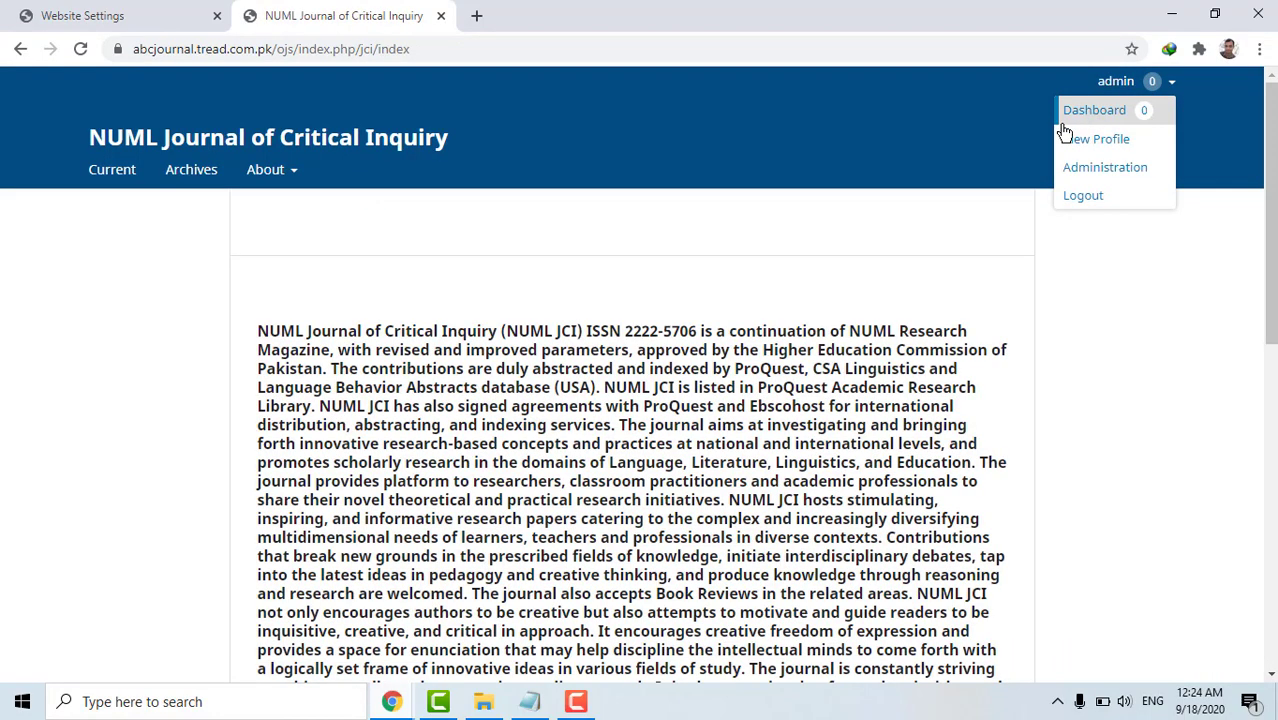
pyautogui.scroll(-8, 644, 287)
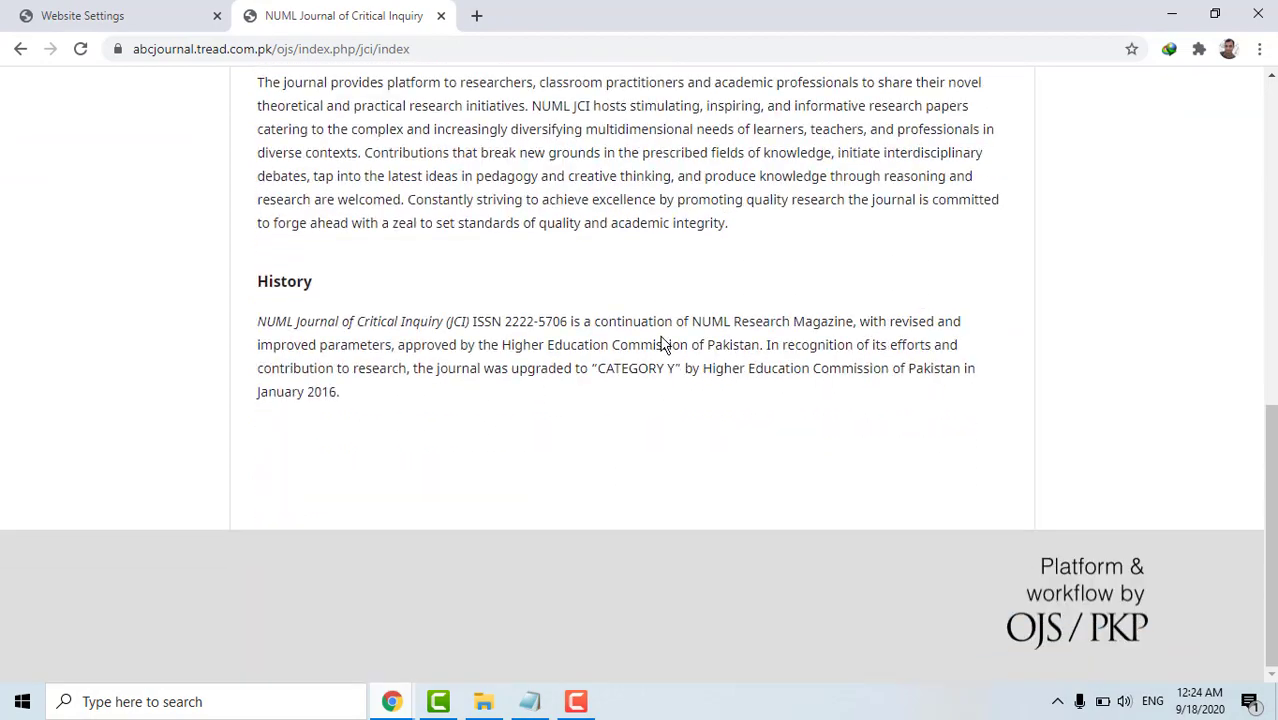
pyautogui.scroll(7, 656, 320)
pyautogui.scroll(1, 392, 264)
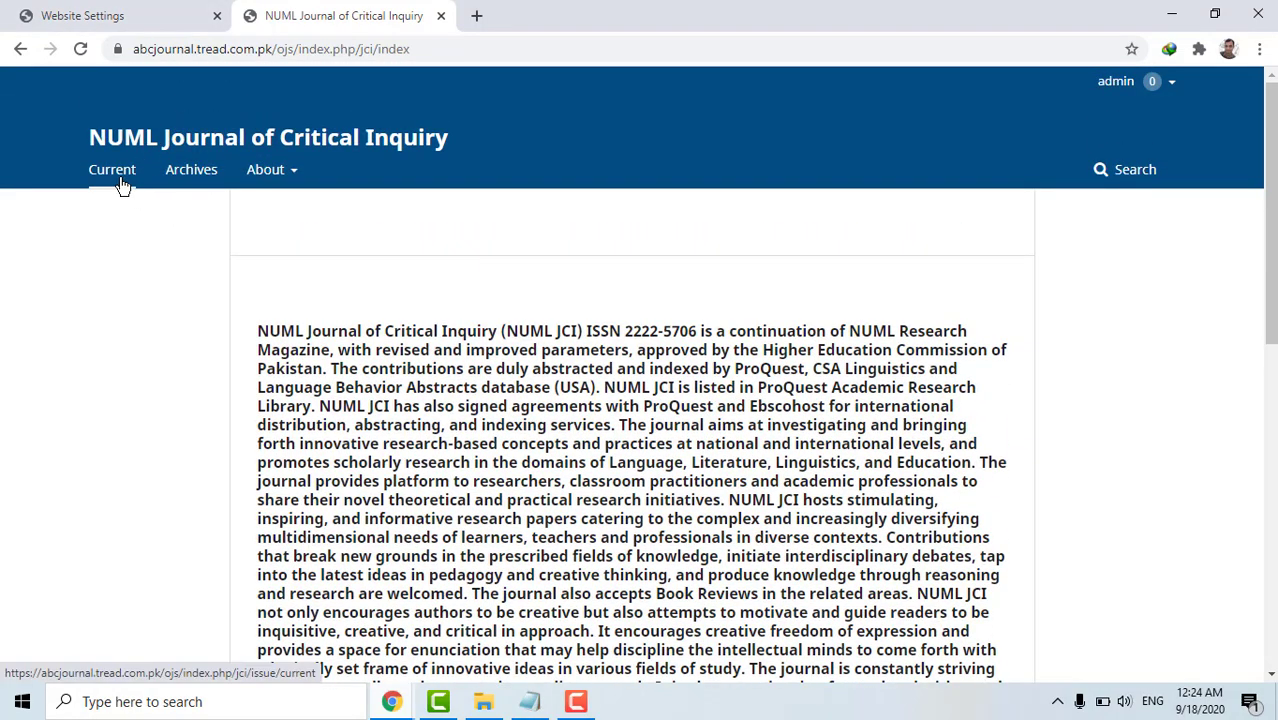
pyautogui.moveTo(258, 176)
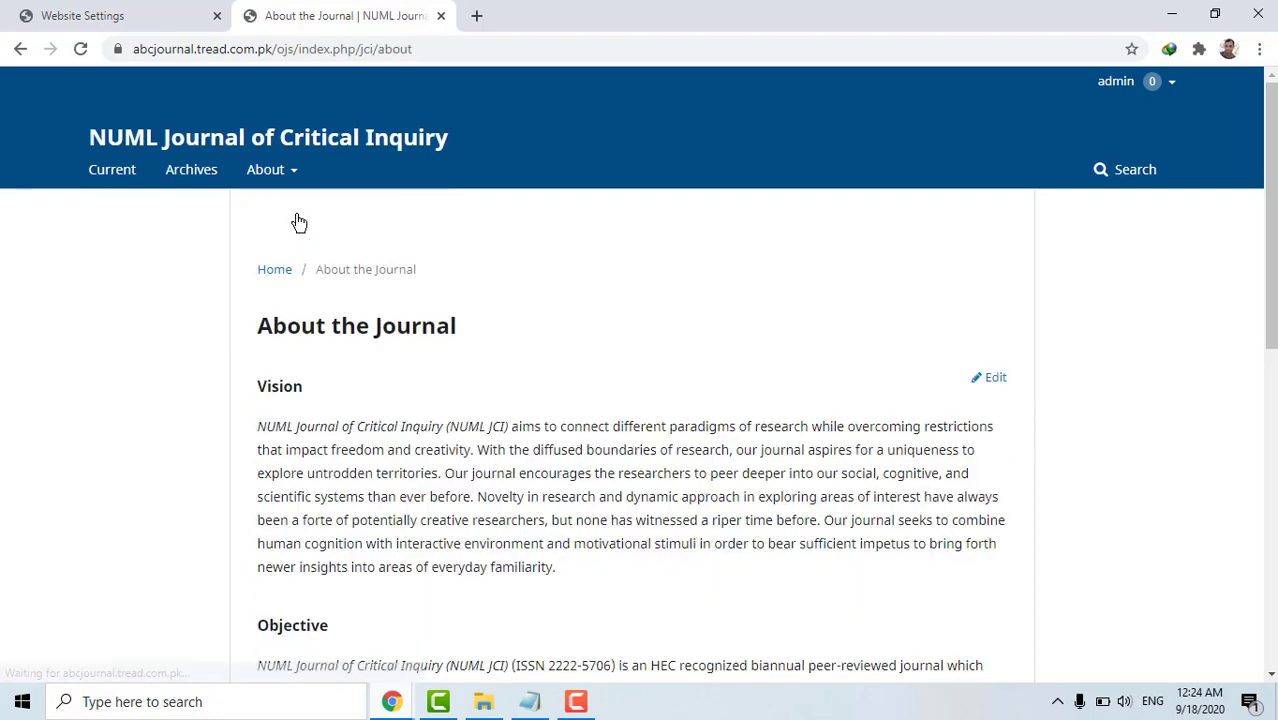
pyautogui.scroll(-2, 392, 337)
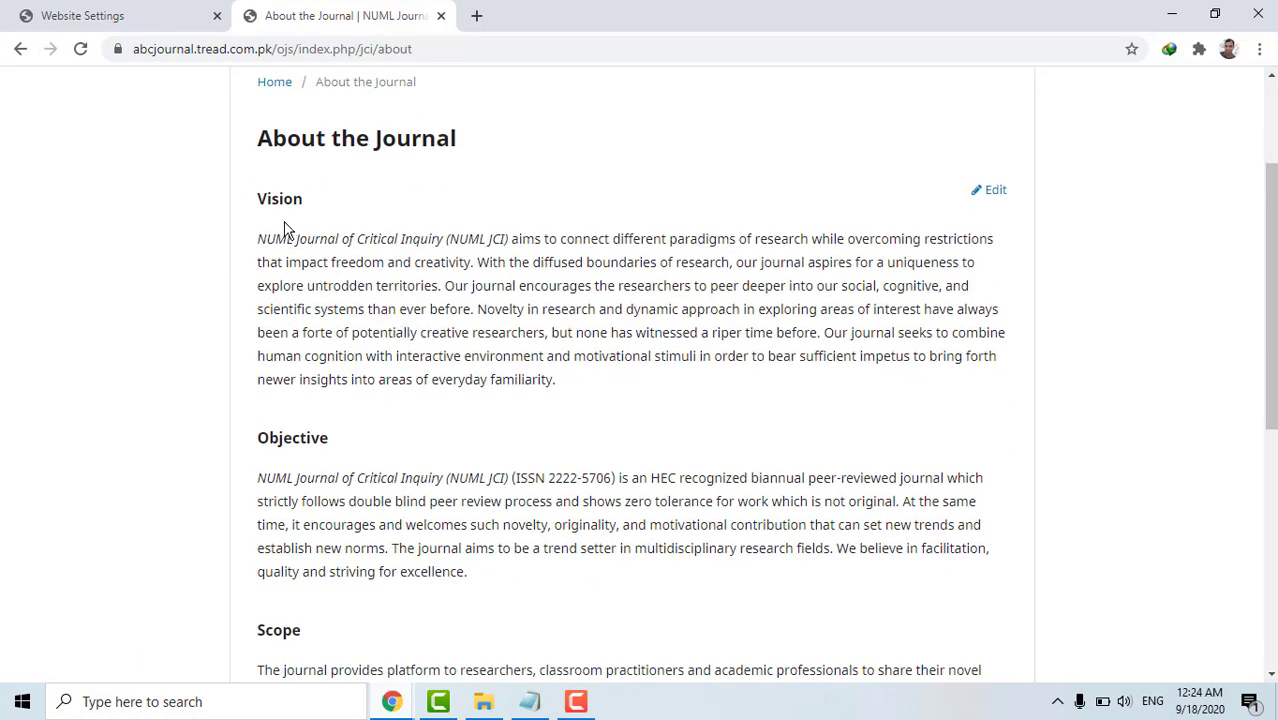
pyautogui.scroll(-4, 340, 475)
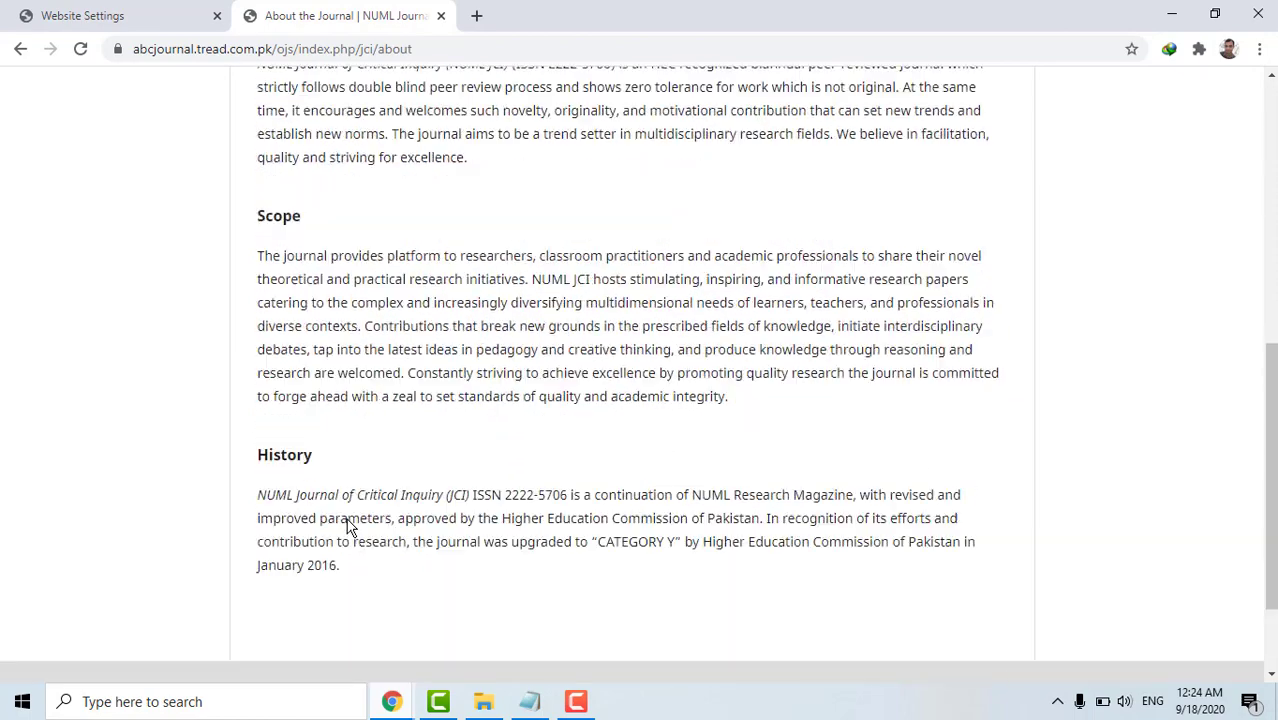
pyautogui.scroll(6, 348, 525)
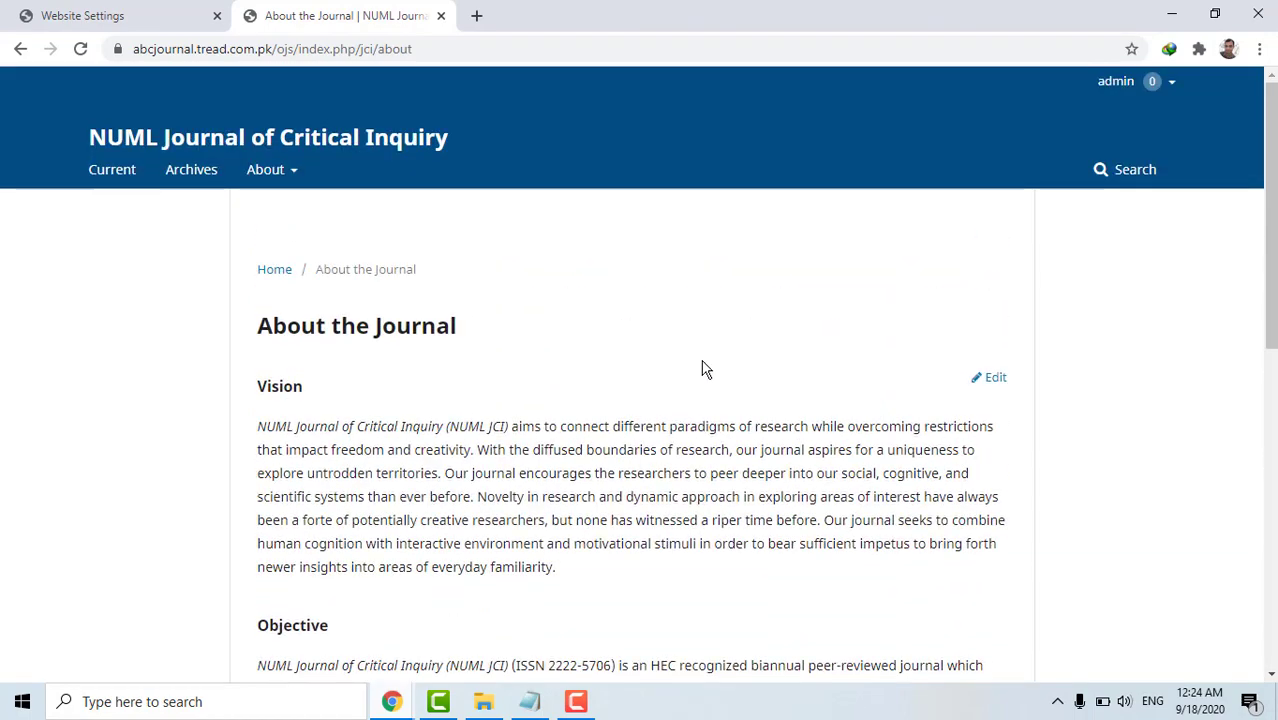
pyautogui.click(133, 10)
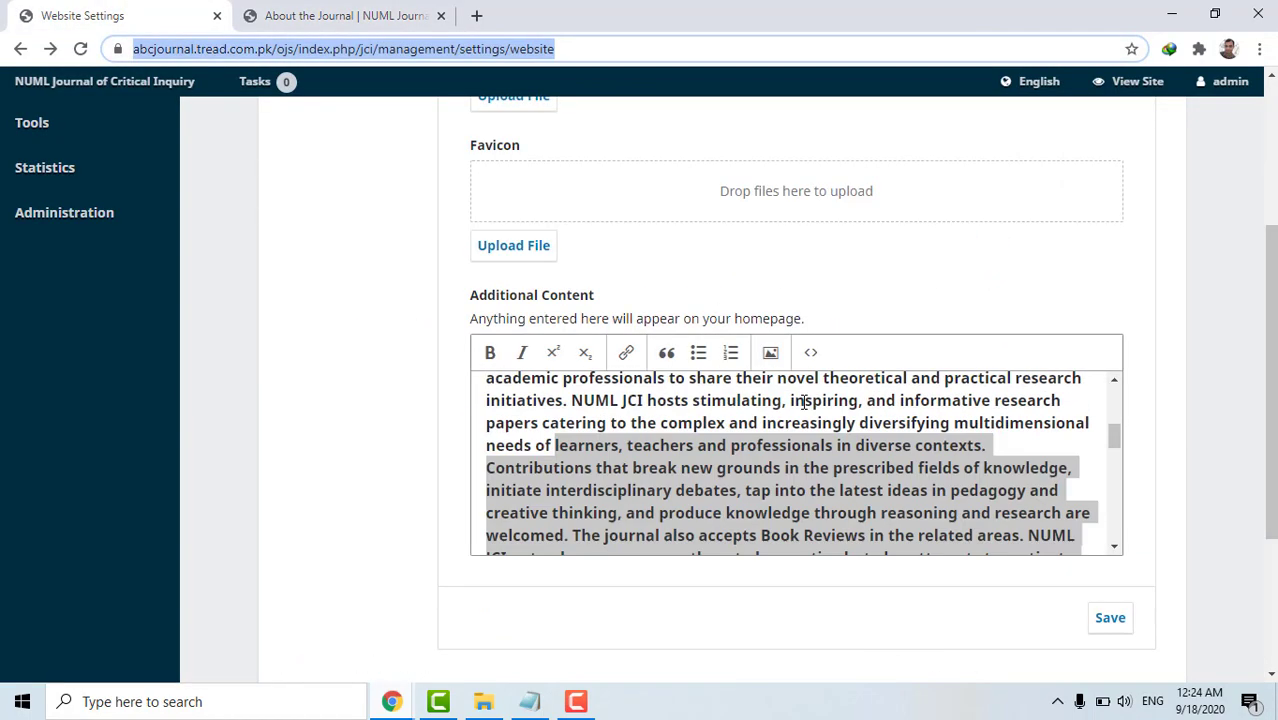
# - Review the Setup Information descriptions, then switch to the Navigation menus list
pyautogui.scroll(3, 285, 320)
pyautogui.click(404, 197)
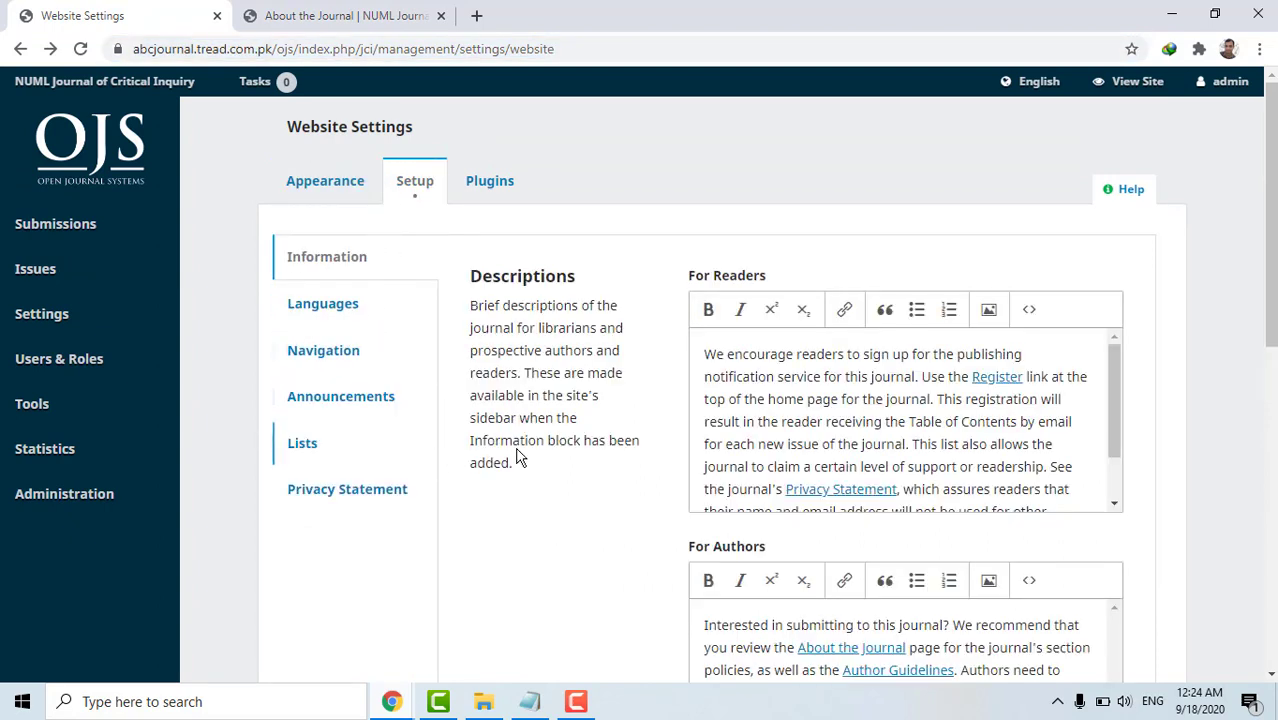
pyautogui.click(728, 362)
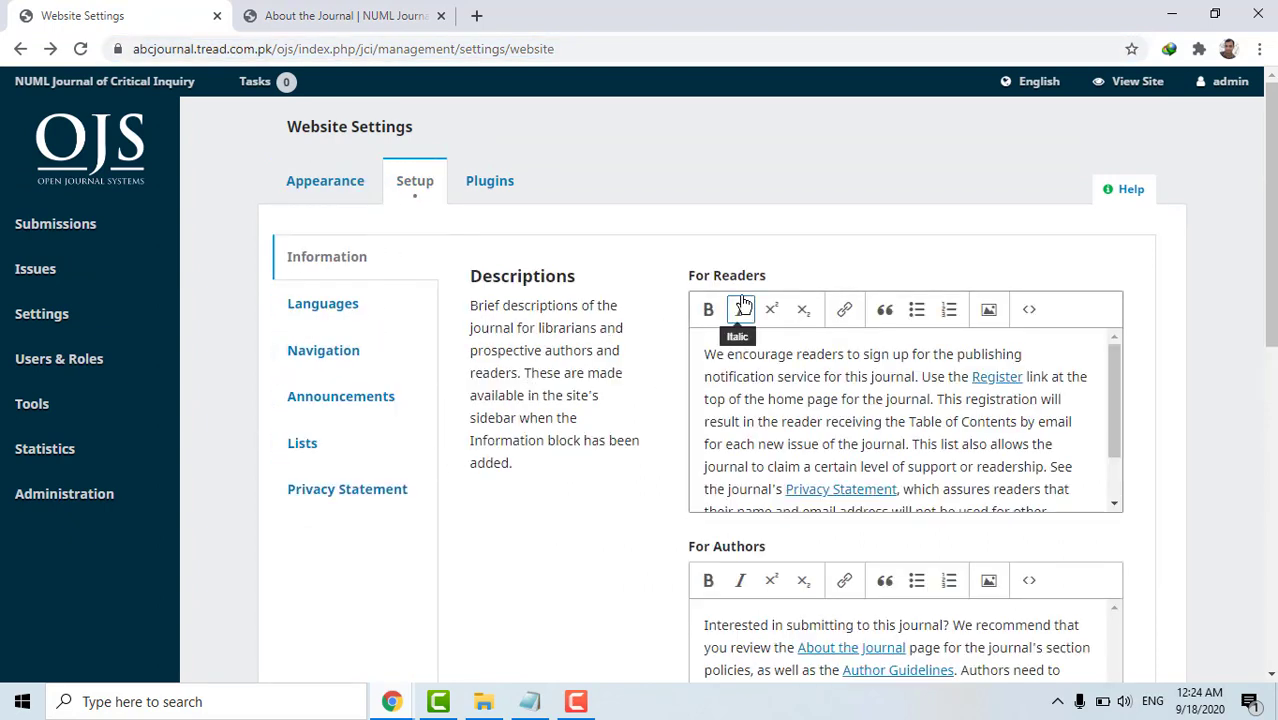
pyautogui.scroll(-3, 760, 400)
pyautogui.scroll(-6, 790, 540)
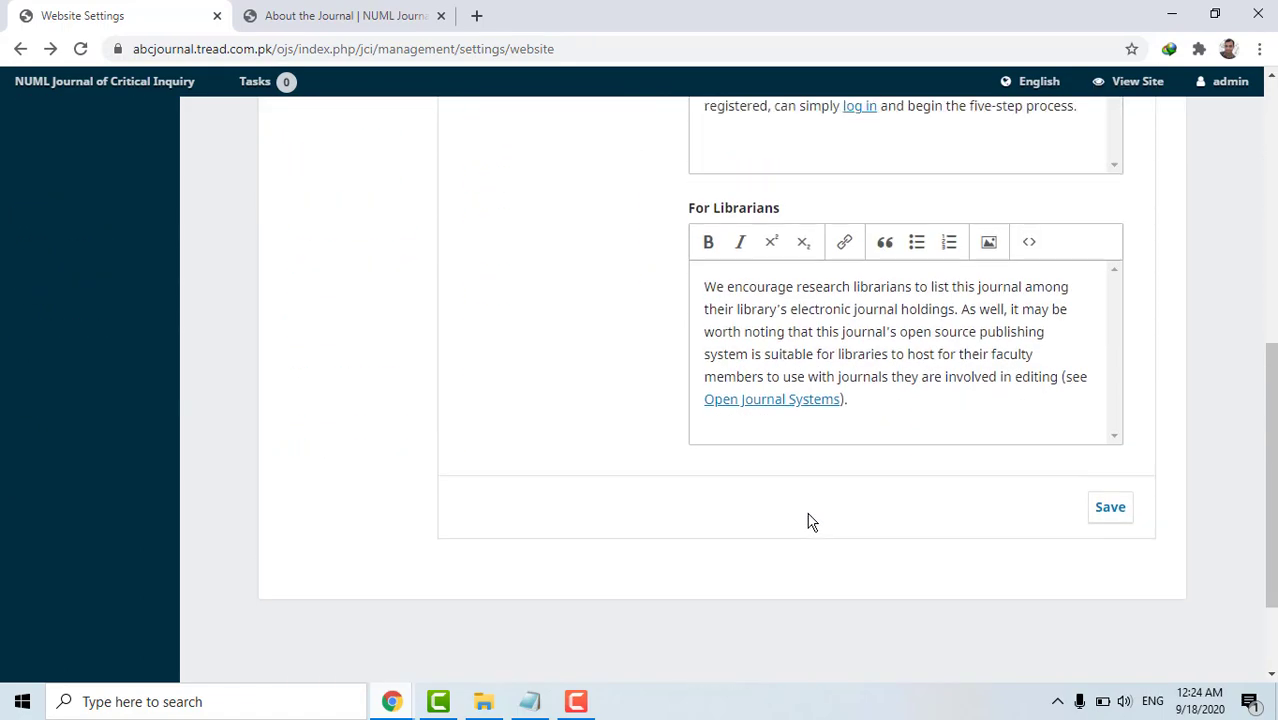
pyautogui.scroll(6, 810, 519)
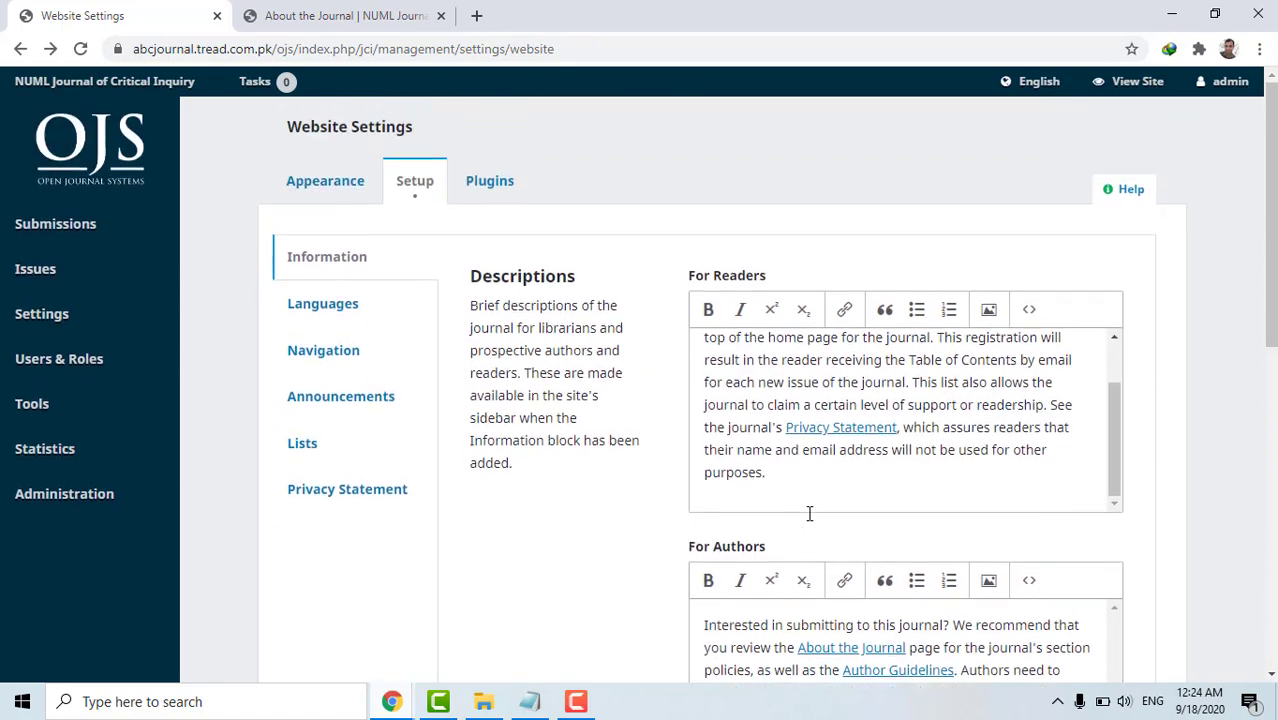
pyautogui.click(333, 357)
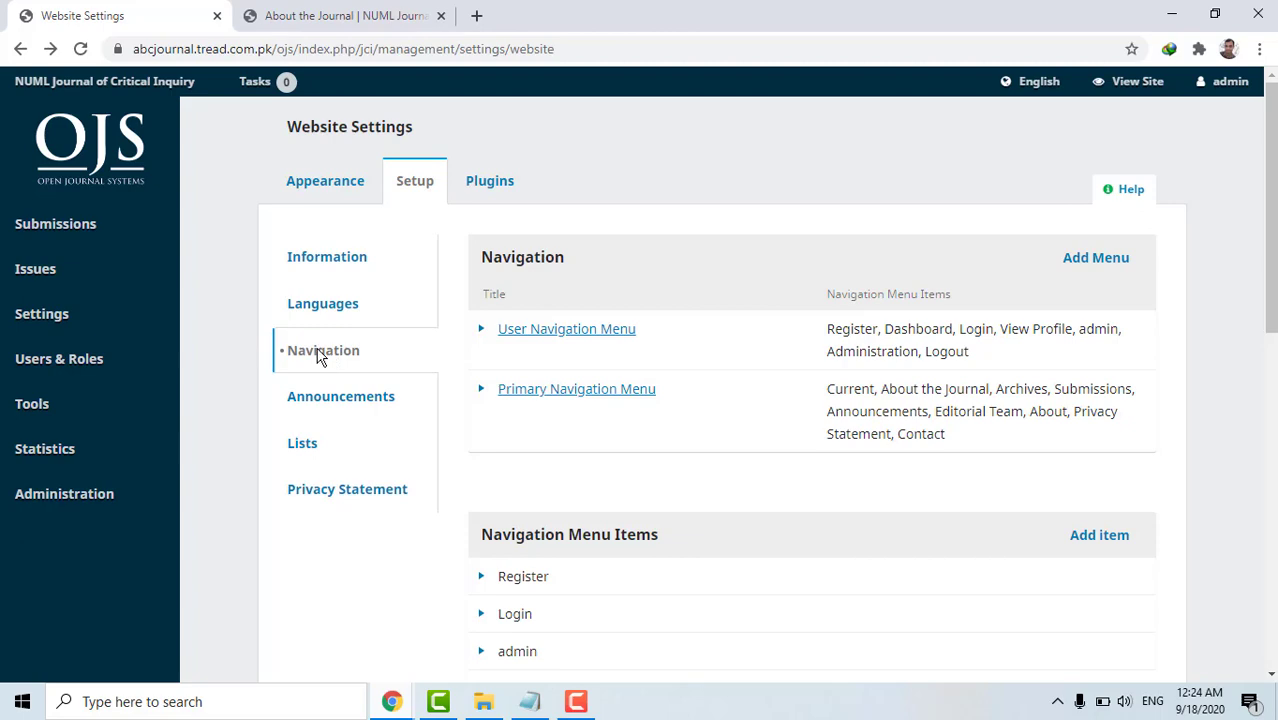
# - Edit the User Navigation Menu, reviewing its title, navigation area and menu items
pyautogui.click(590, 331)
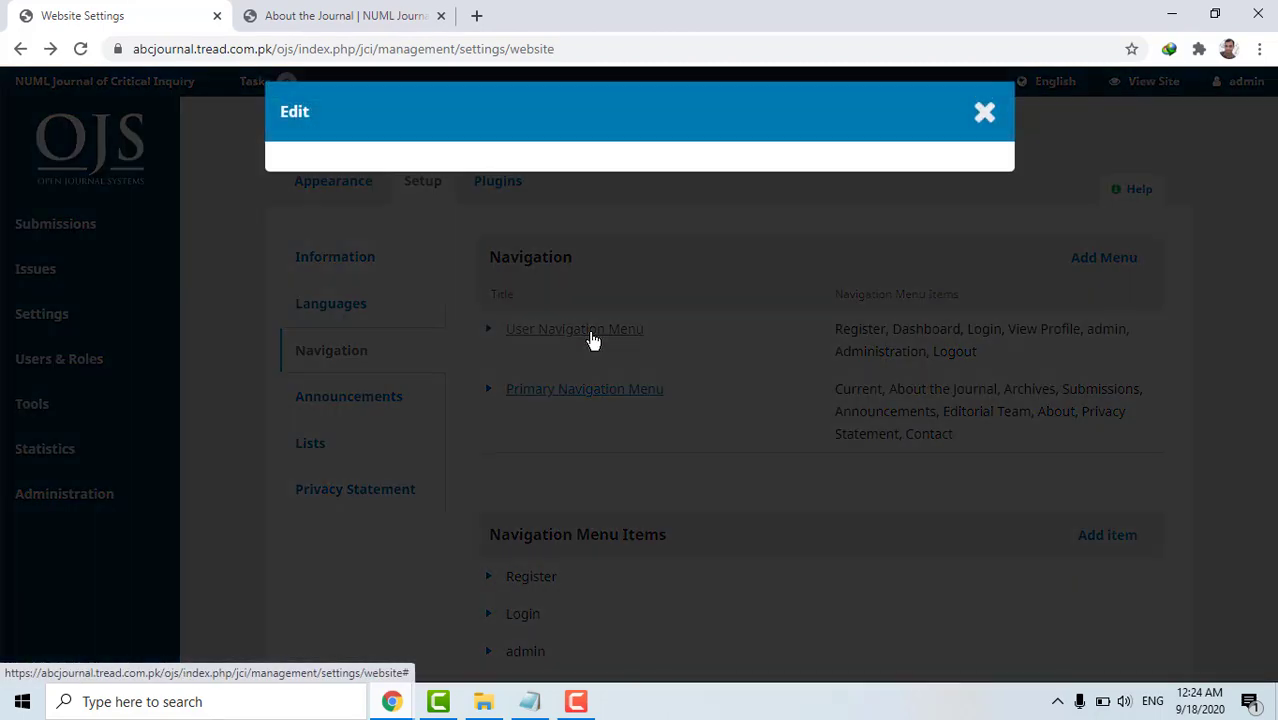
pyautogui.scroll(-2, 557, 390)
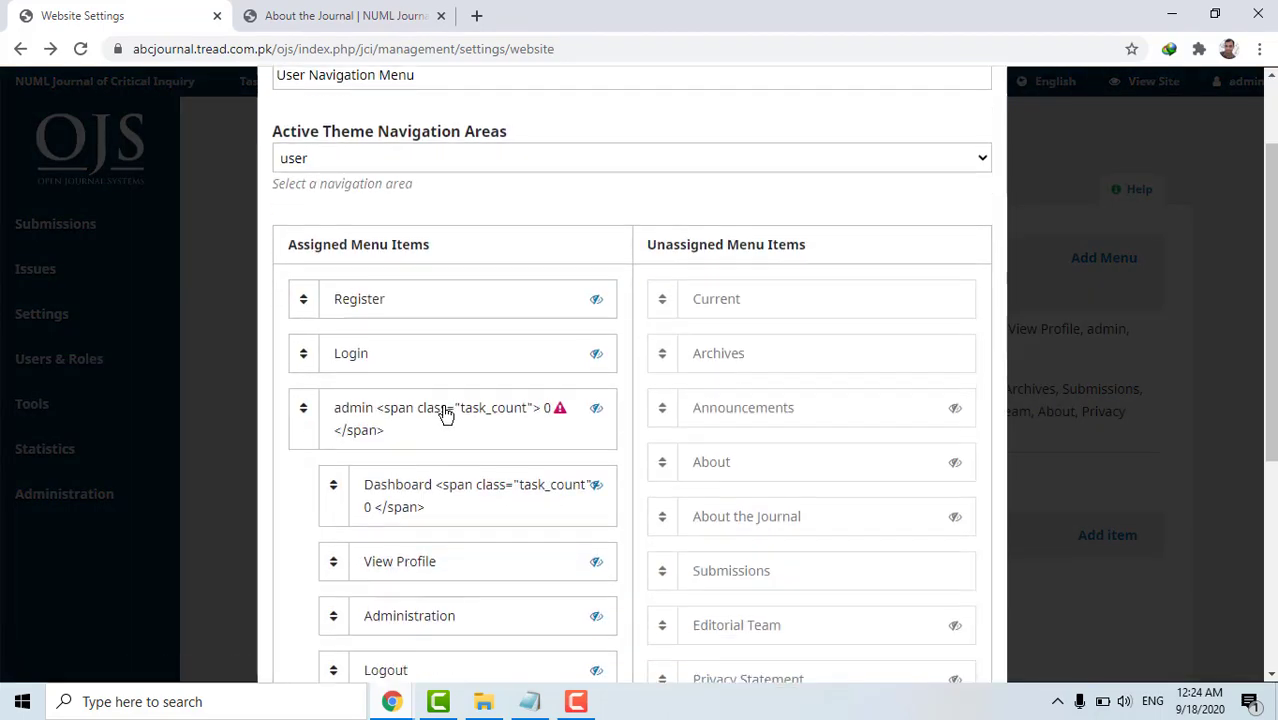
pyautogui.scroll(2, 345, 290)
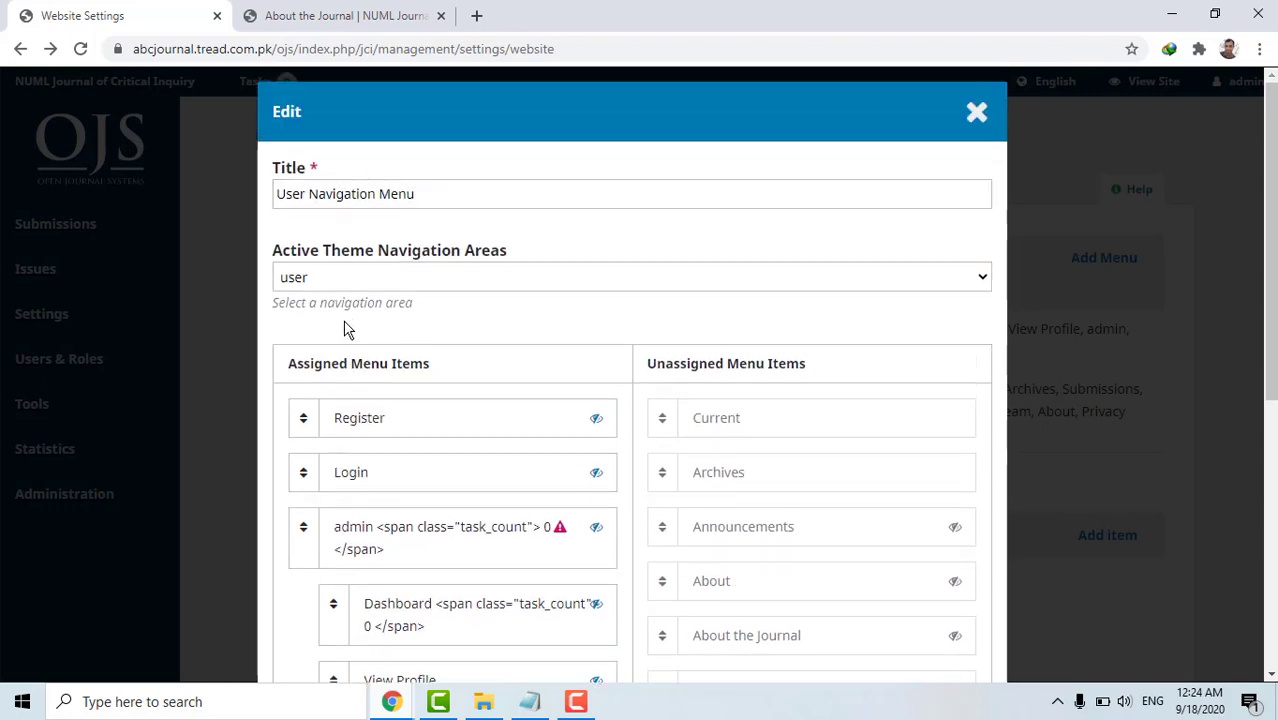
pyautogui.click(305, 15)
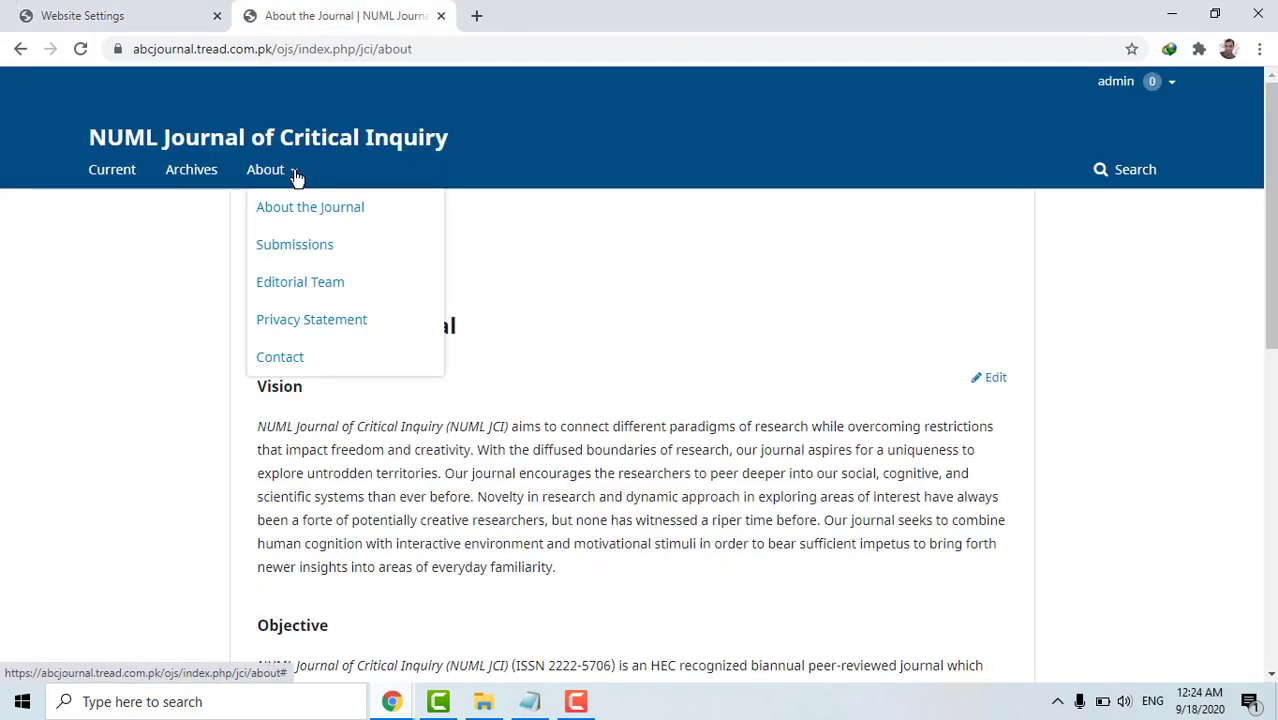
pyautogui.click(160, 15)
pyautogui.scroll(-1, 371, 318)
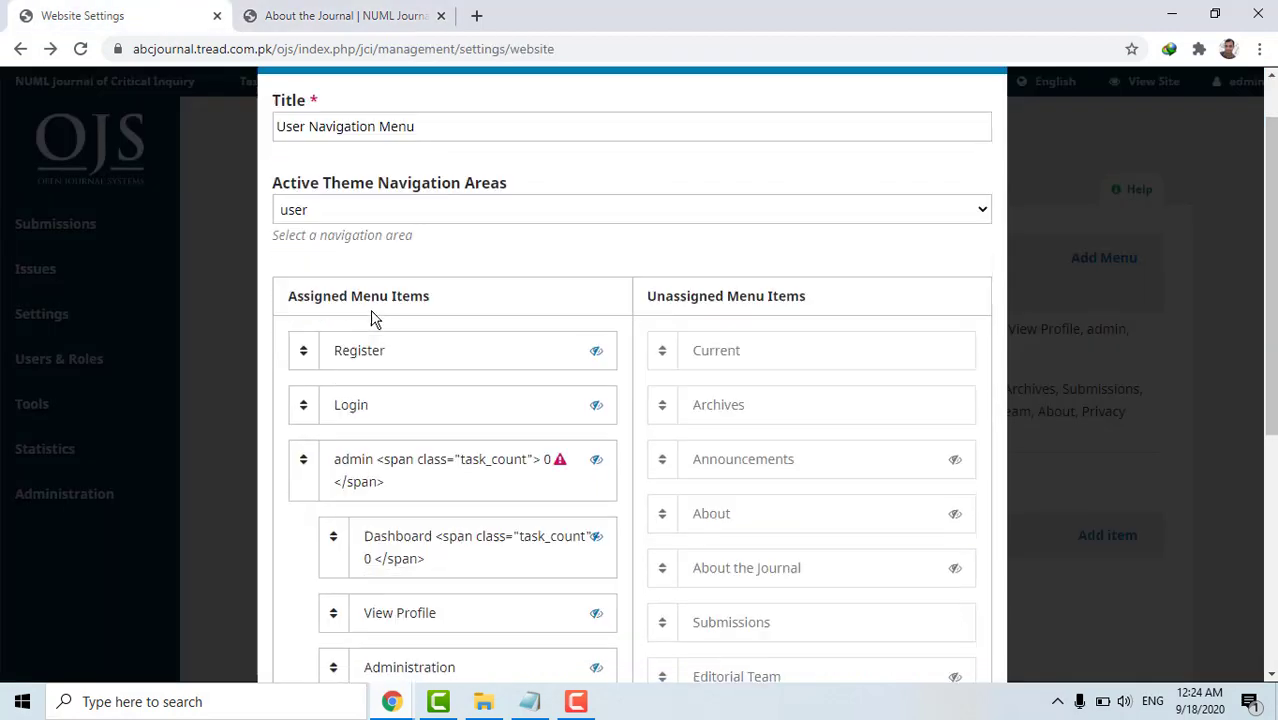
pyautogui.scroll(-2, 371, 318)
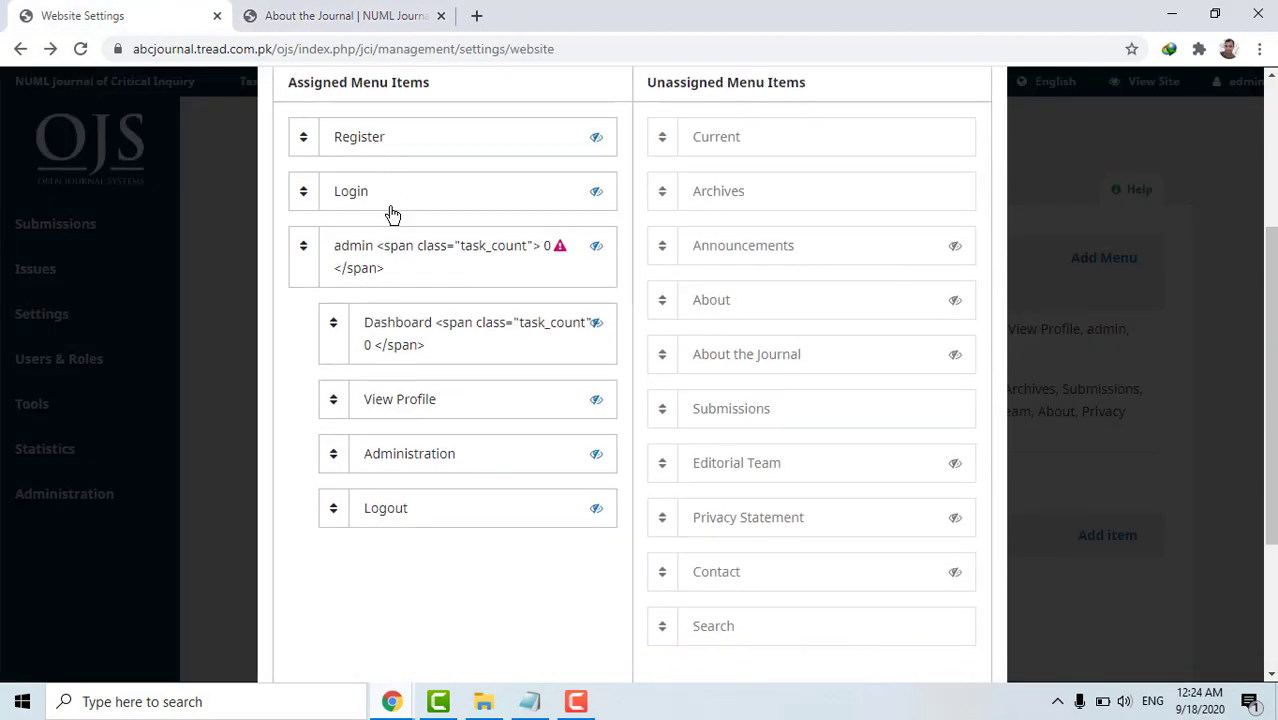
pyautogui.scroll(3, 430, 218)
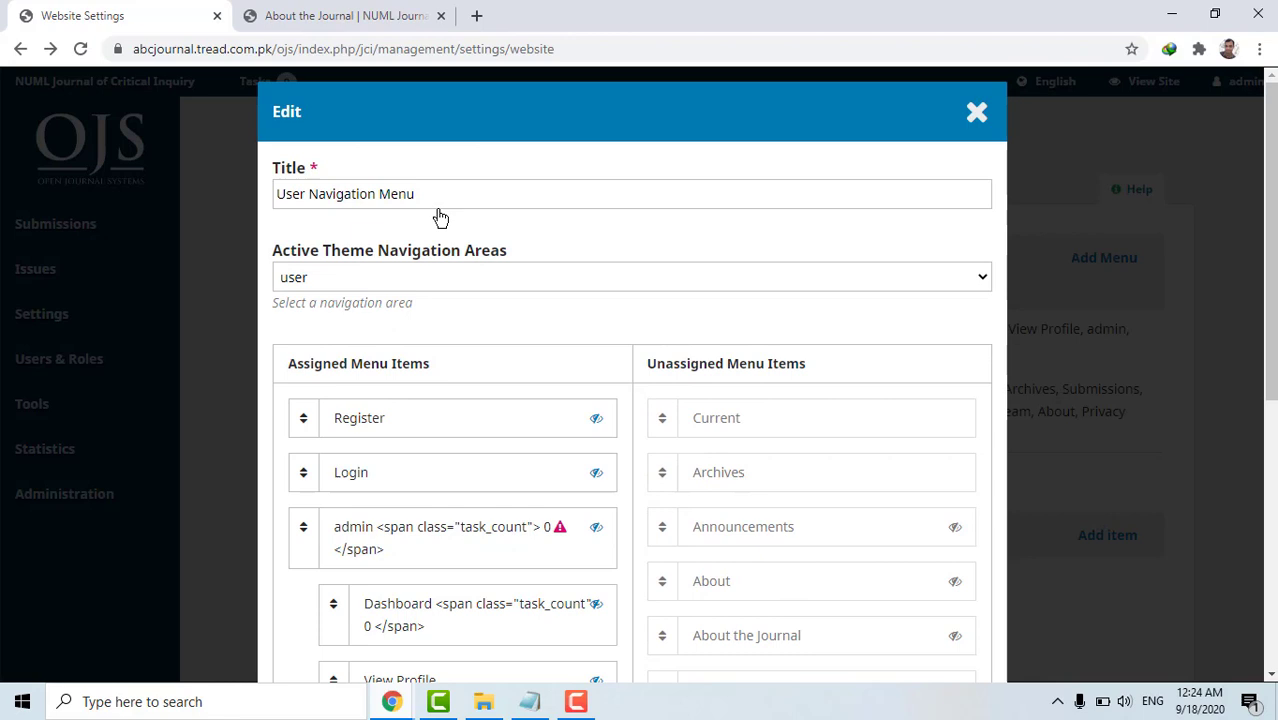
pyautogui.click(605, 195)
pyautogui.click(893, 276)
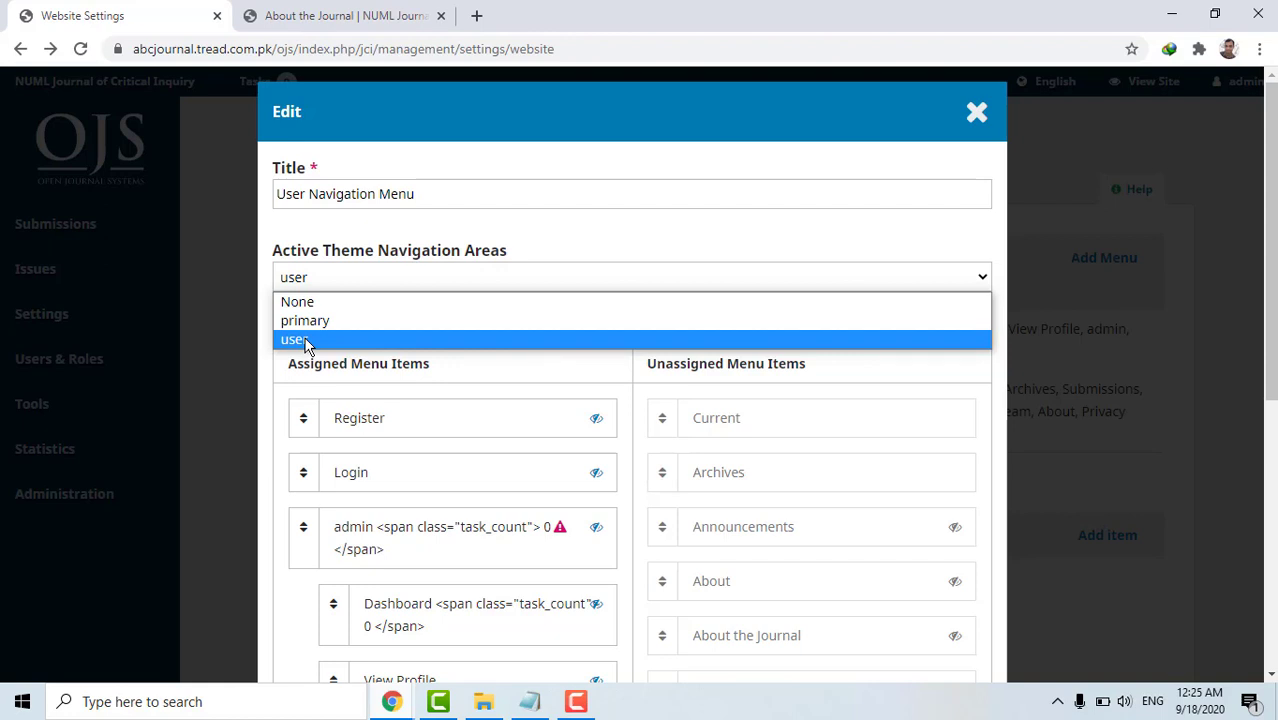
# - Drag Announcements, Privacy Statement, Contact and Submissions into the menu's assigned items
pyautogui.click(309, 329)
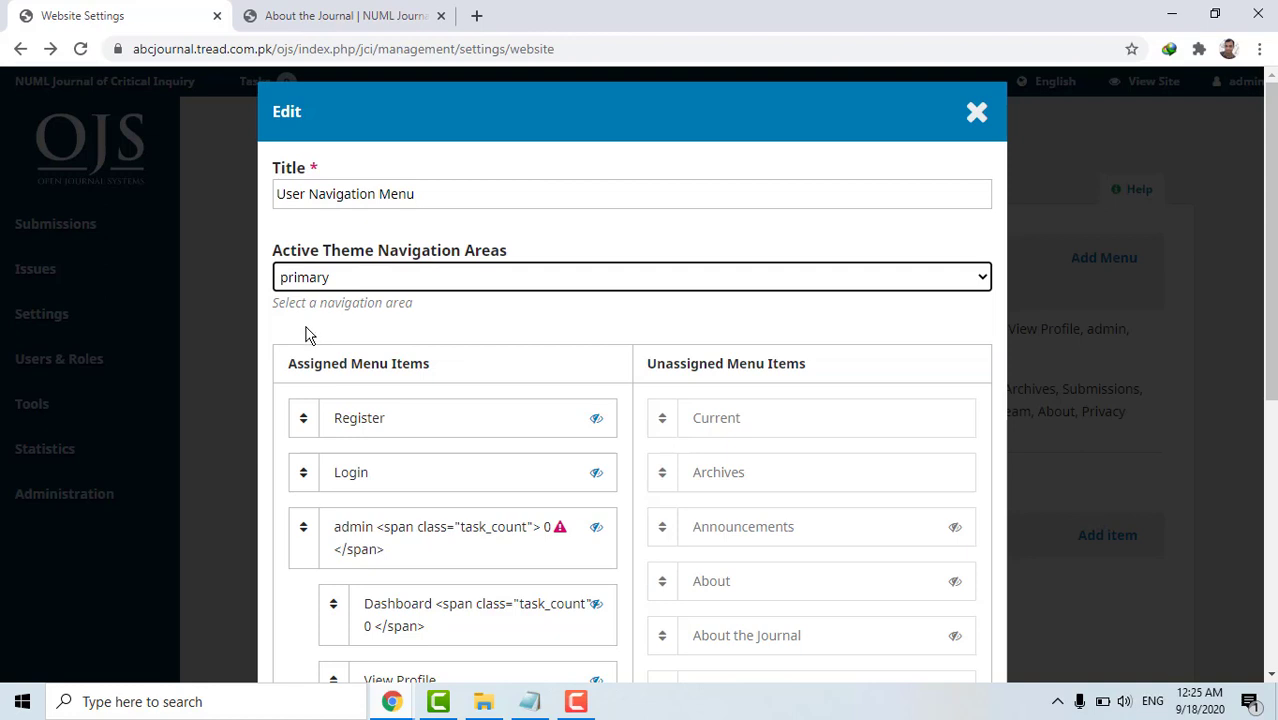
pyautogui.scroll(-3, 421, 318)
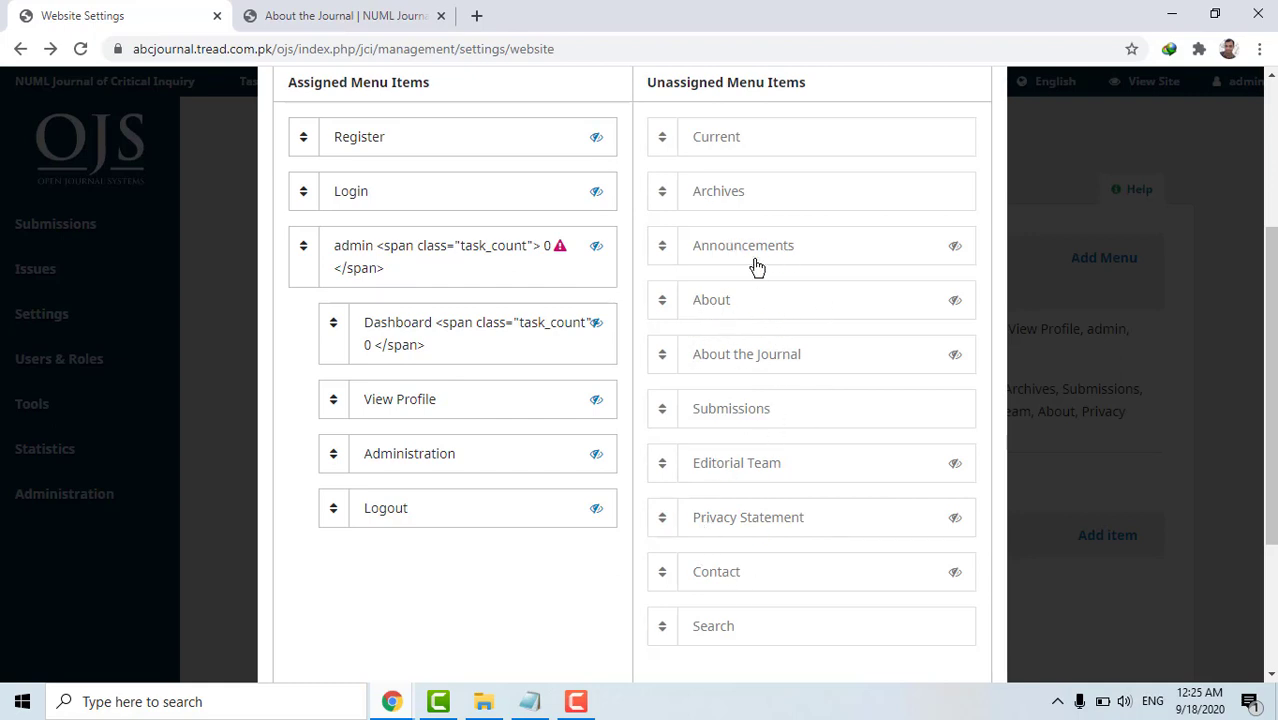
pyautogui.moveTo(755, 265); pyautogui.dragTo(376, 318)
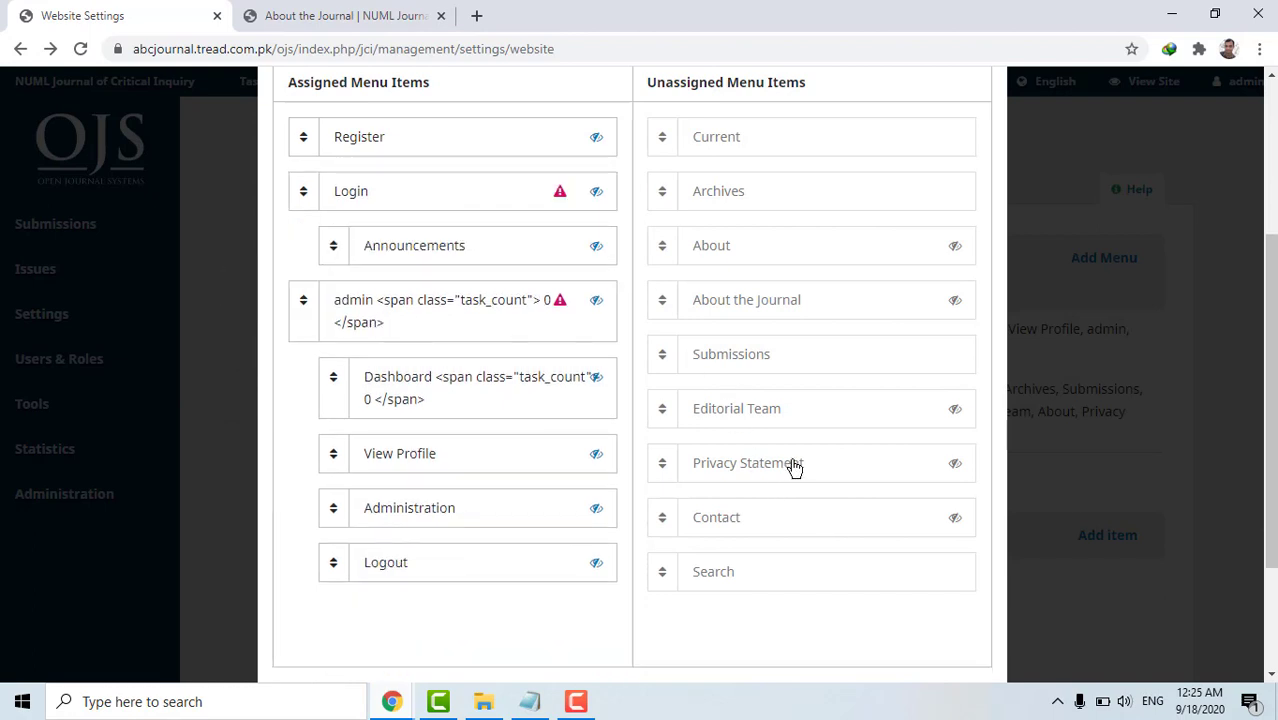
pyautogui.moveTo(689, 486); pyautogui.dragTo(390, 558)
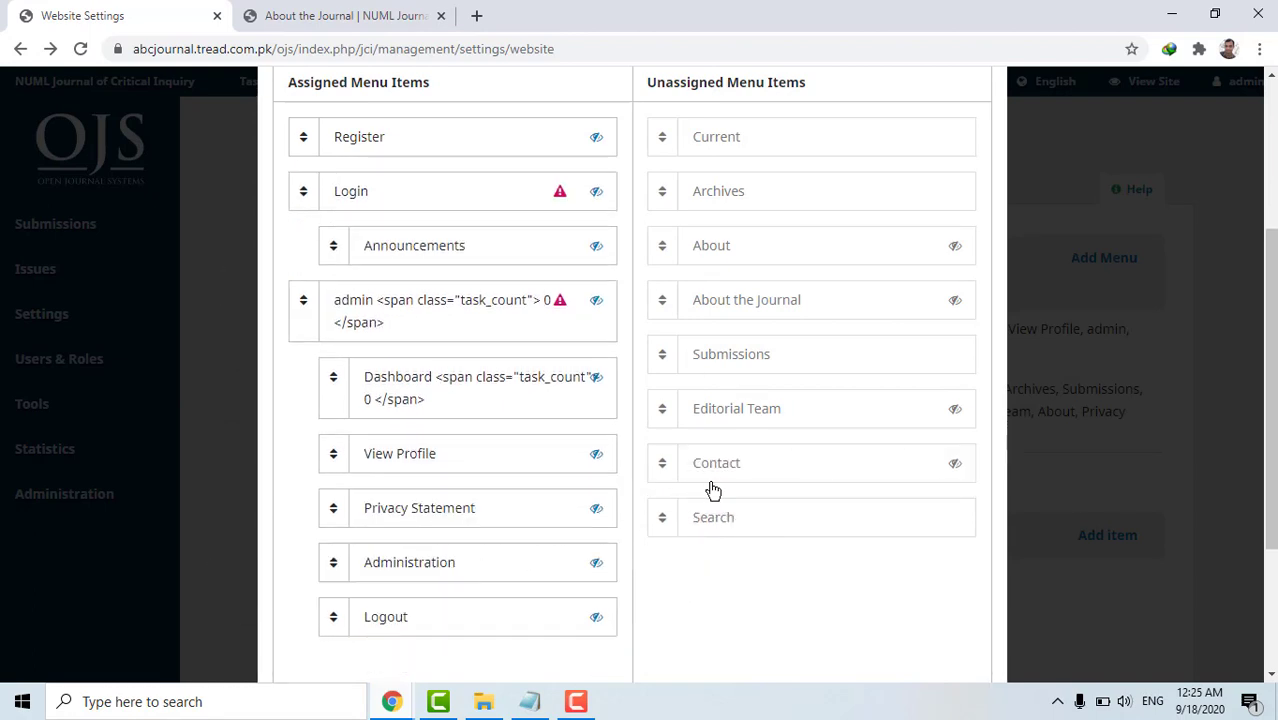
pyautogui.moveTo(705, 463); pyautogui.dragTo(331, 585)
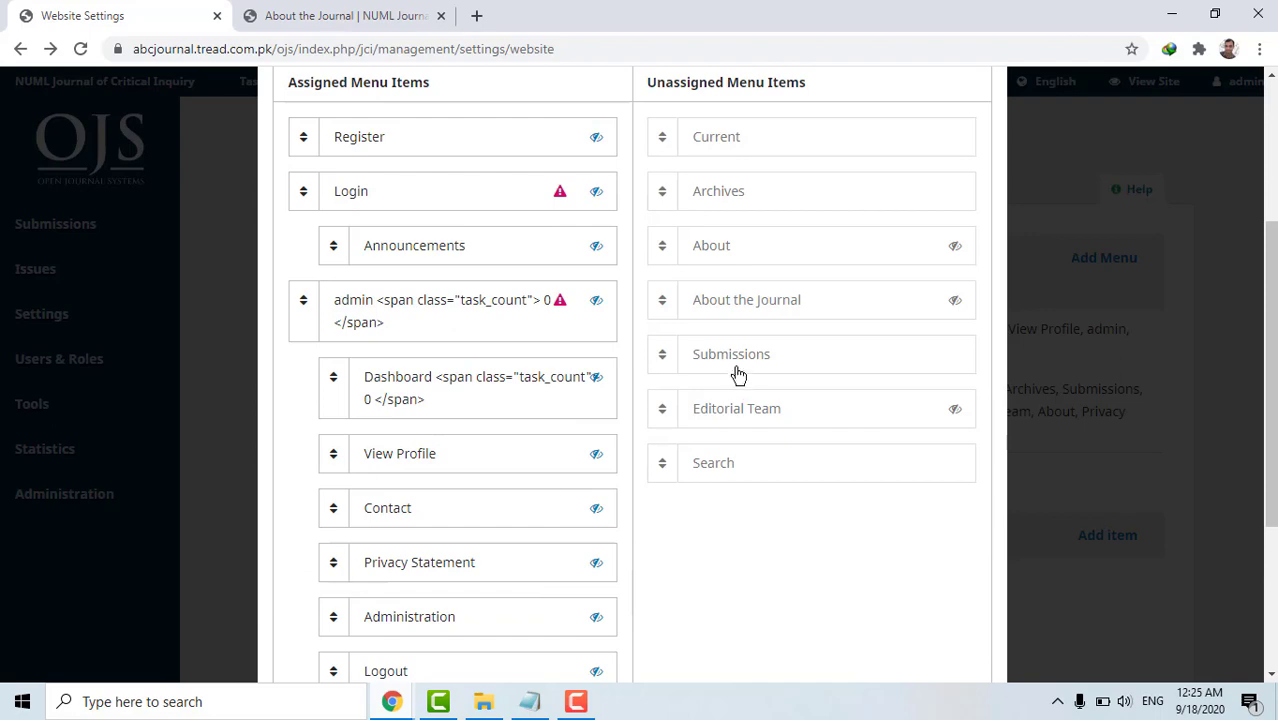
pyautogui.moveTo(736, 368); pyautogui.dragTo(351, 486)
# - Set the menu's Active Theme Navigation Area back to user
pyautogui.scroll(5, 656, 420)
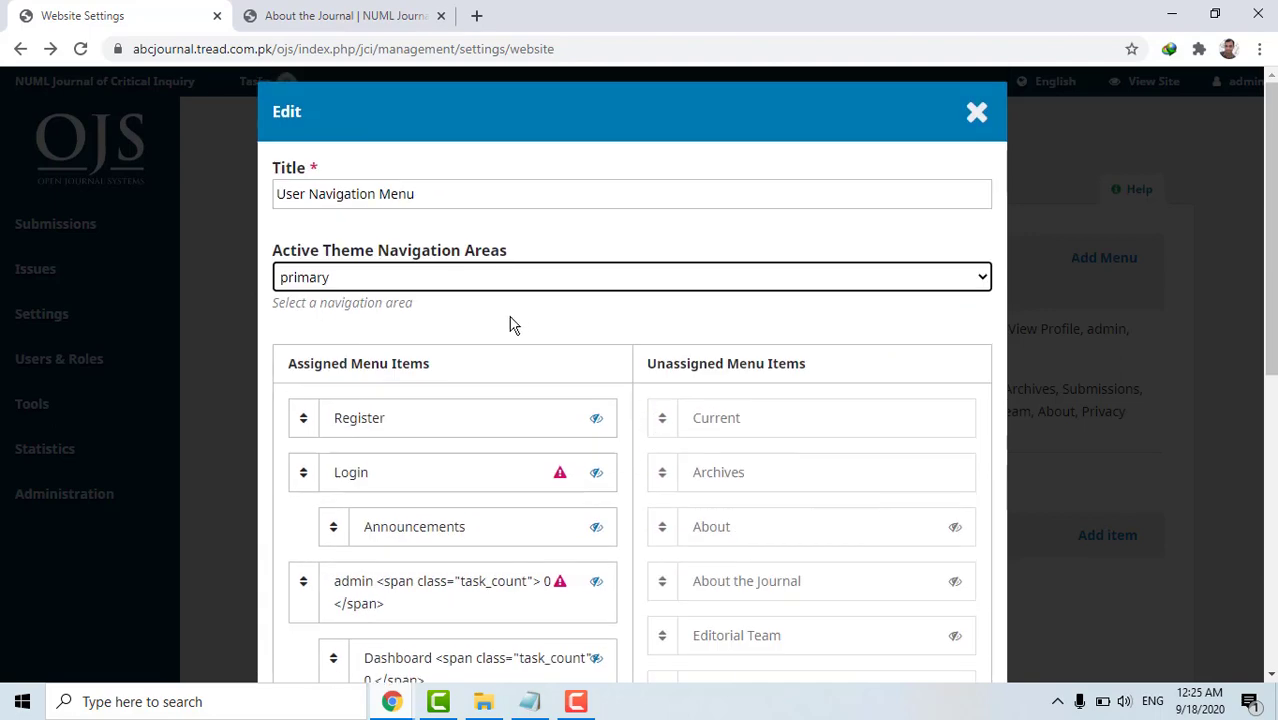
pyautogui.click(443, 277)
pyautogui.click(348, 340)
pyautogui.scroll(-6, 608, 400)
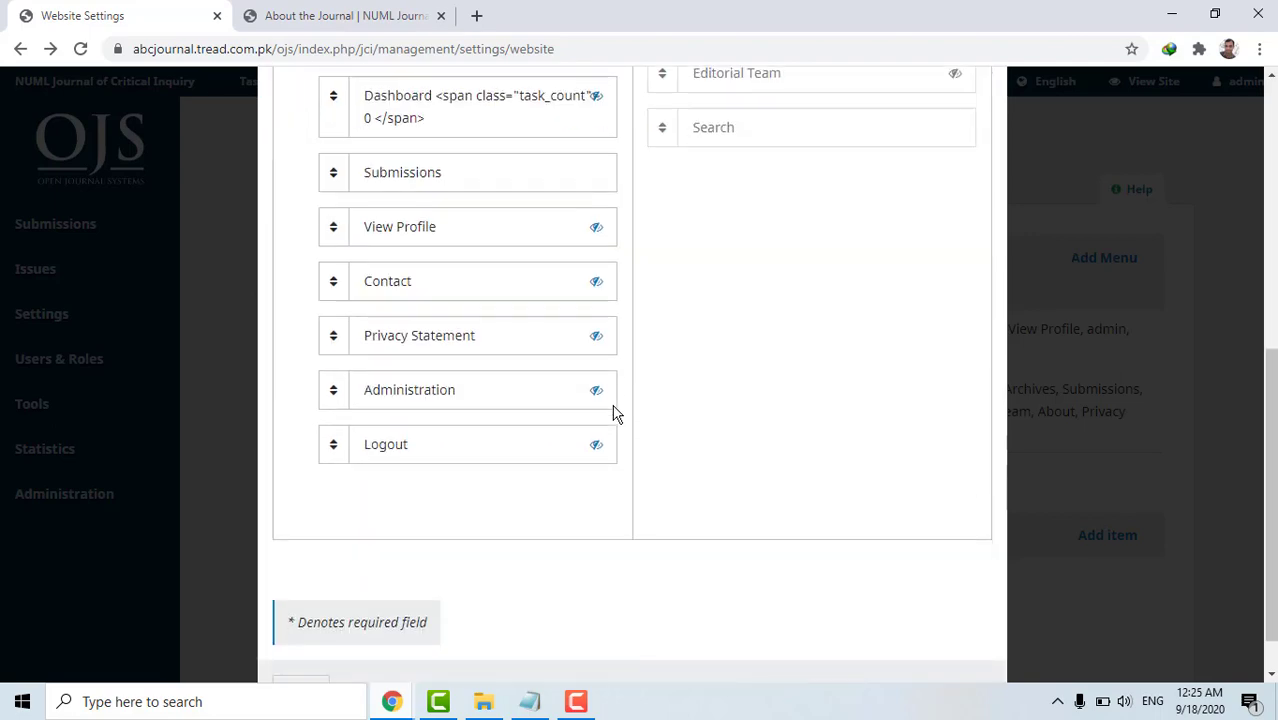
pyautogui.scroll(4, 754, 243)
pyautogui.scroll(1, 754, 243)
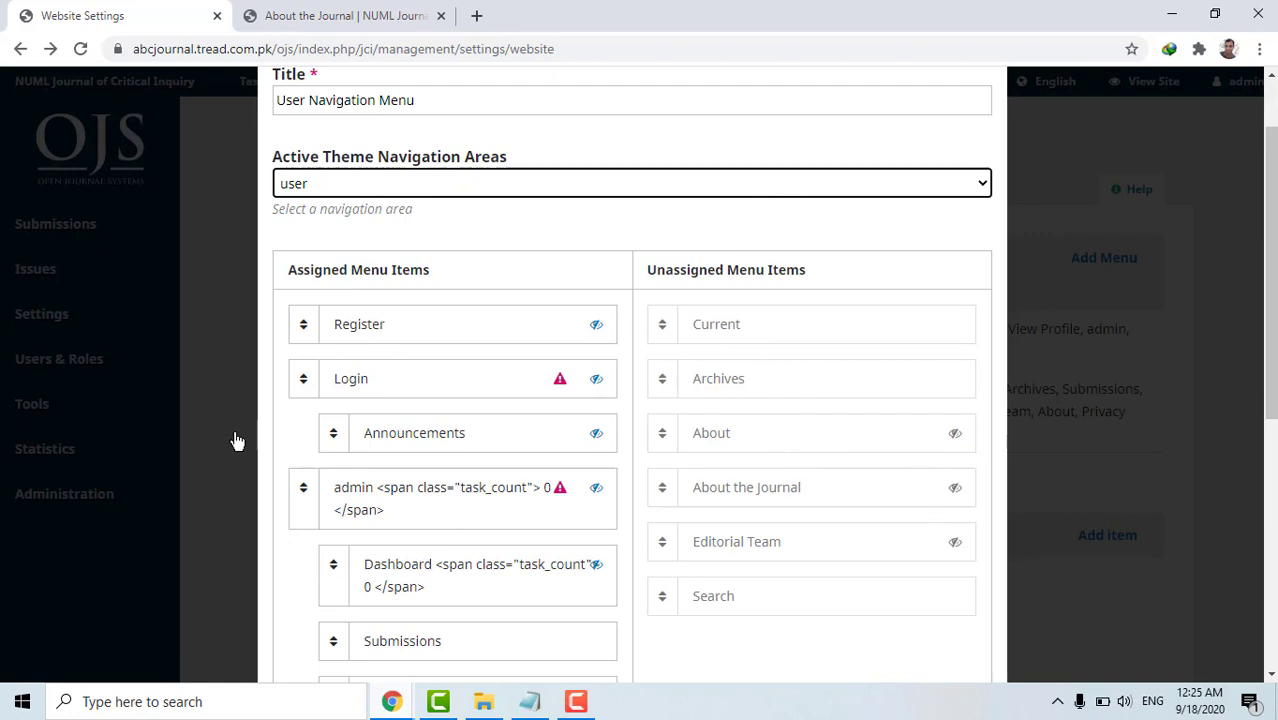
pyautogui.scroll(-7, 360, 522)
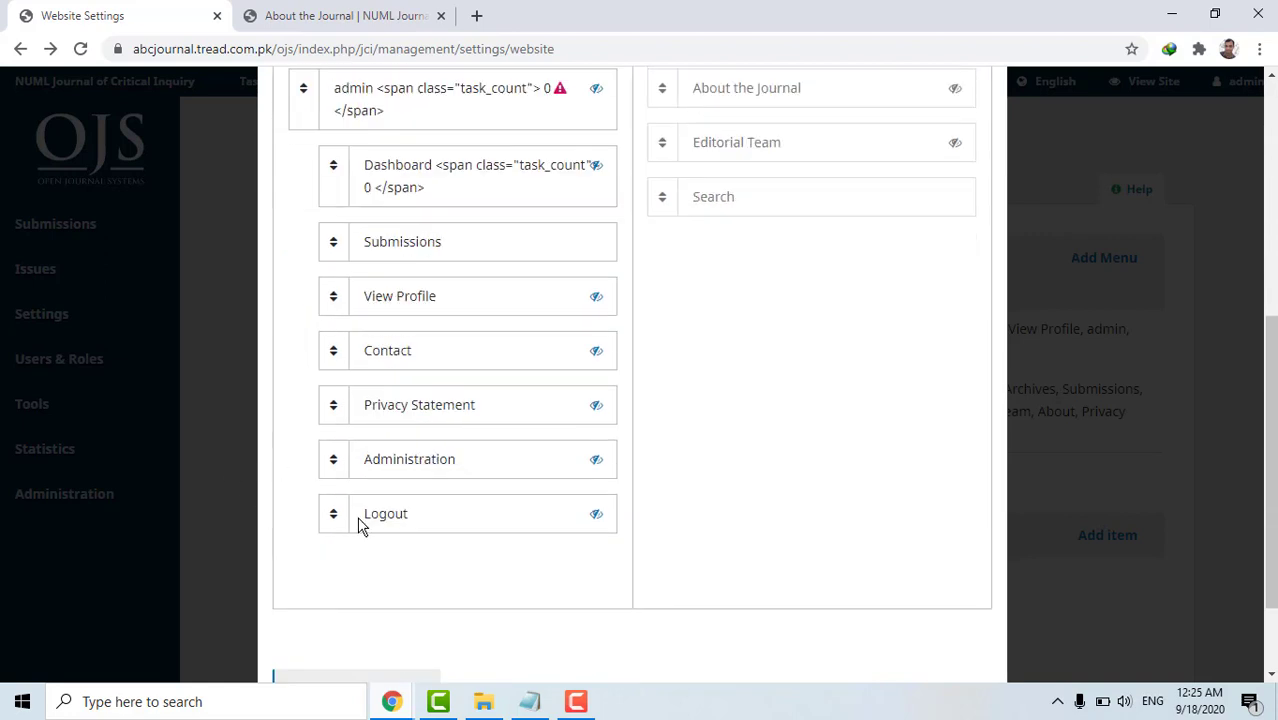
# - Save the updated User Navigation Menu
pyautogui.click(292, 636)
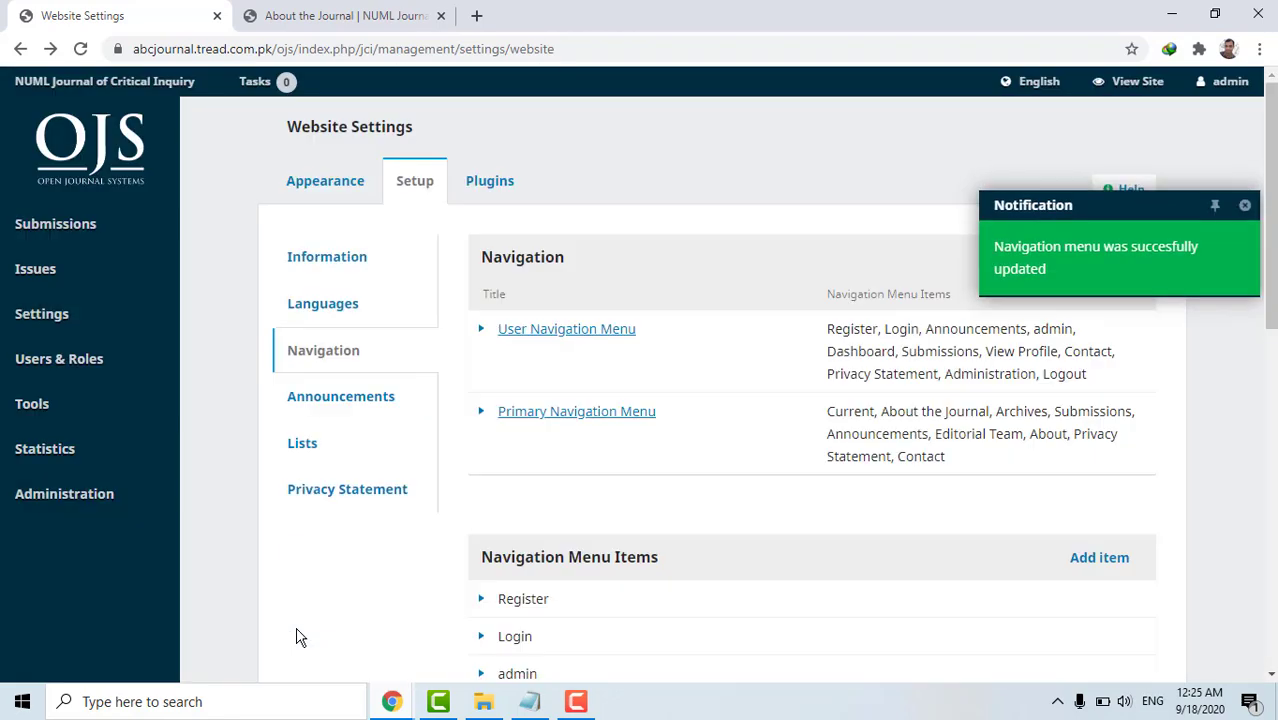
pyautogui.scroll(-7, 573, 451)
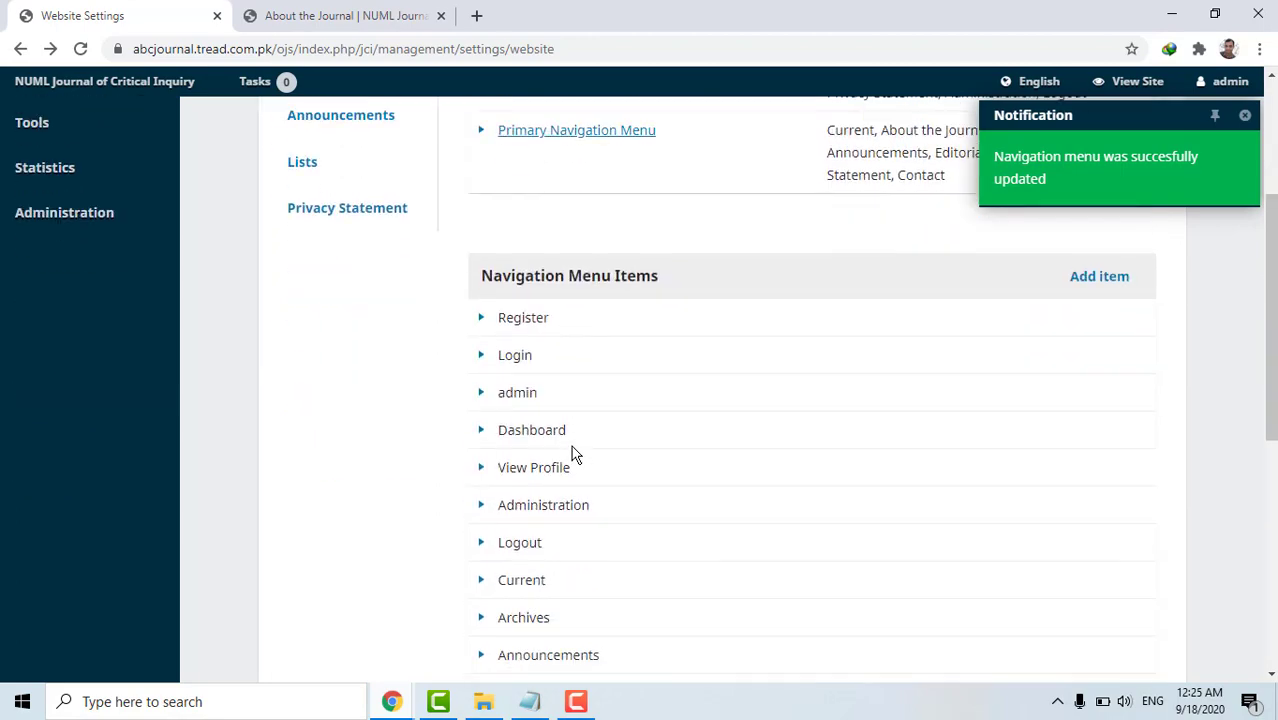
pyautogui.scroll(6, 579, 462)
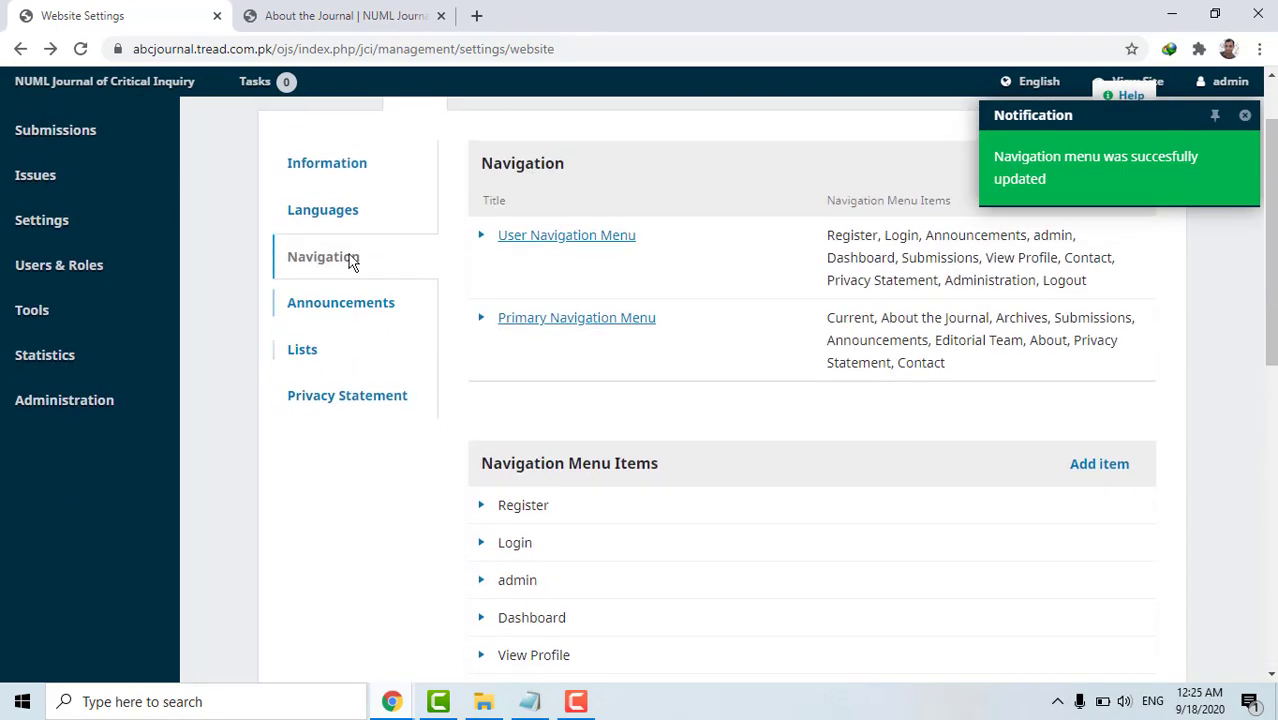
# - Browse the Language, Information and Lists settings, then return to Appearance
pyautogui.click(334, 205)
pyautogui.click(331, 168)
pyautogui.scroll(-1, 859, 602)
pyautogui.scroll(-3, 859, 602)
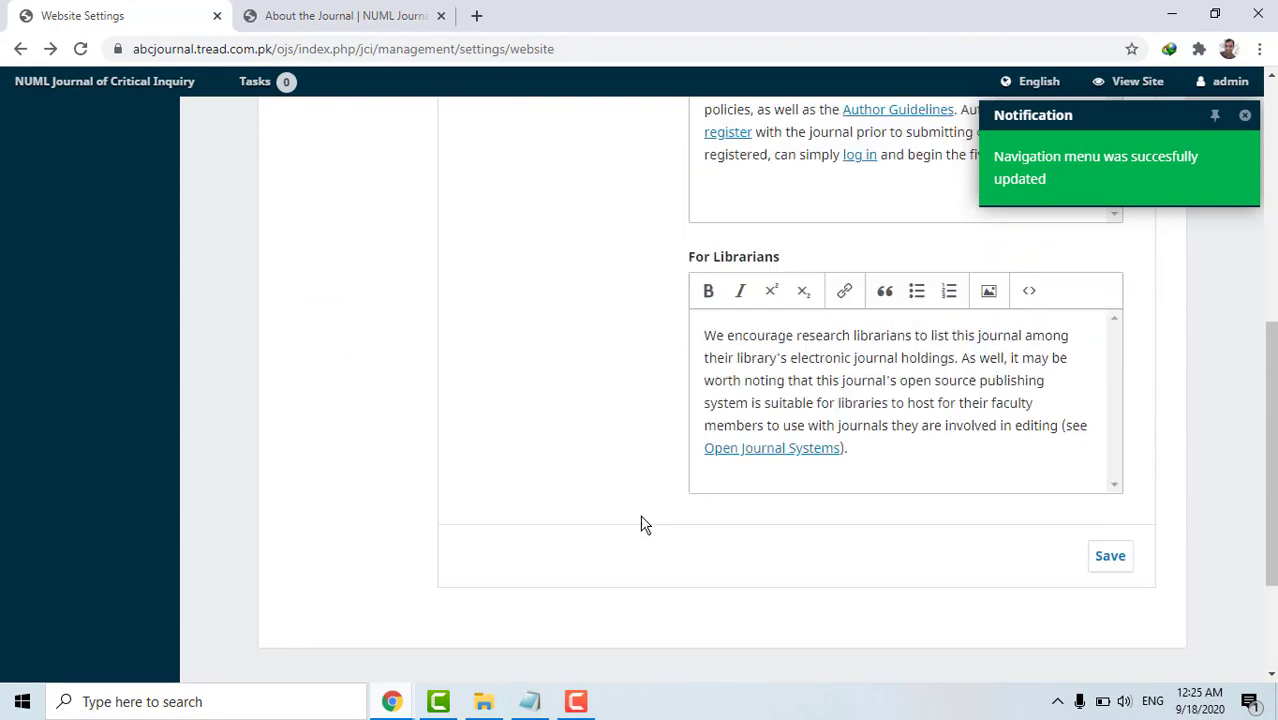
pyautogui.scroll(3, 639, 523)
pyautogui.click(314, 270)
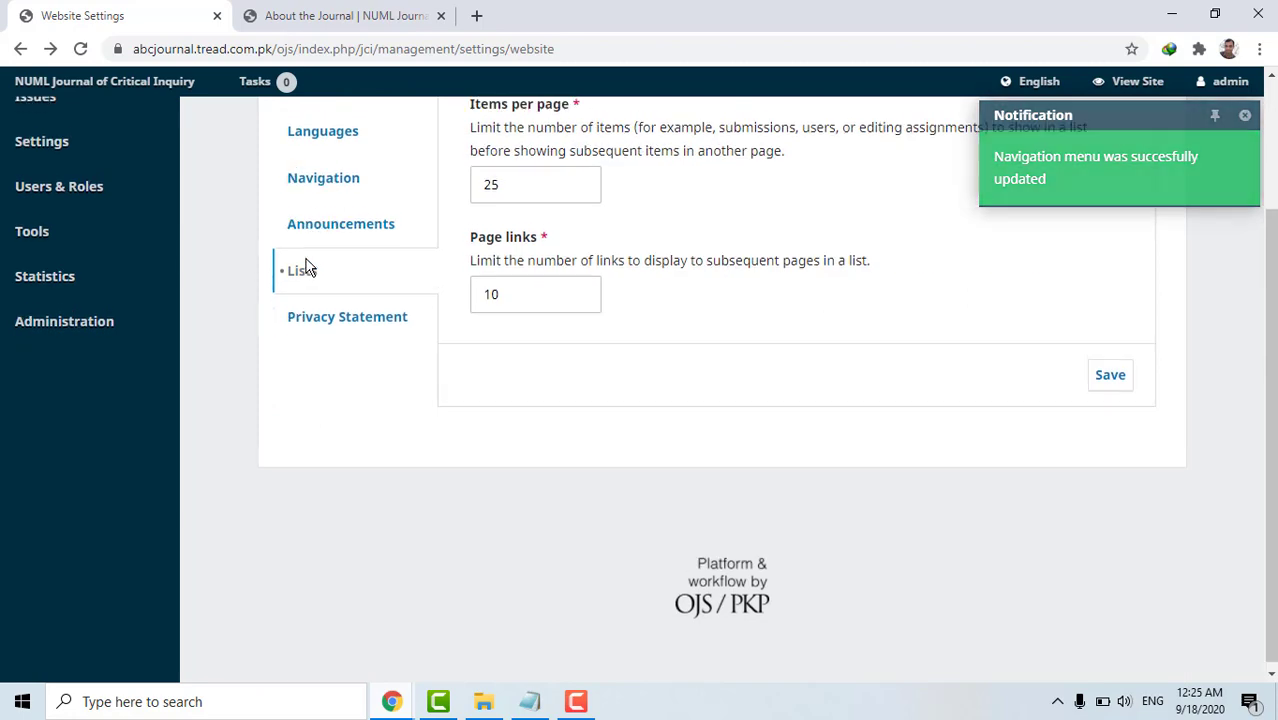
pyautogui.scroll(2, 250, 290)
pyautogui.click(317, 195)
pyautogui.scroll(-5, 707, 370)
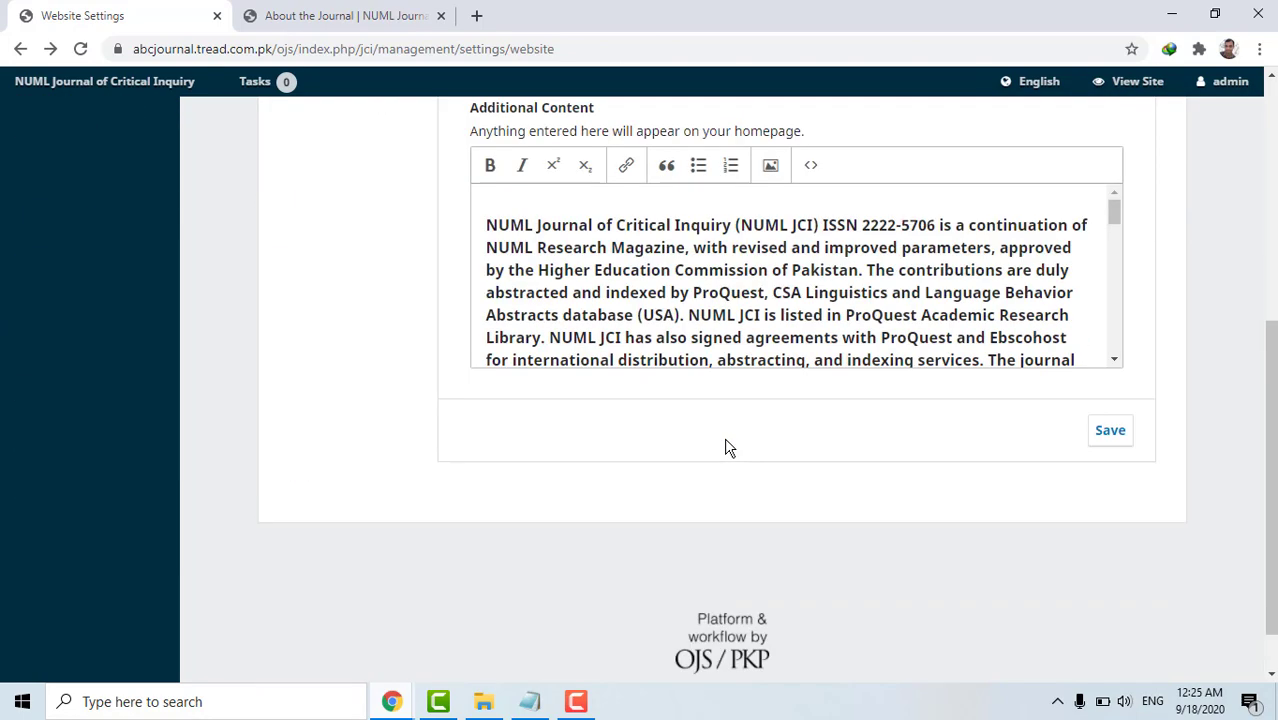
pyautogui.scroll(5, 727, 448)
pyautogui.moveTo(60, 320)
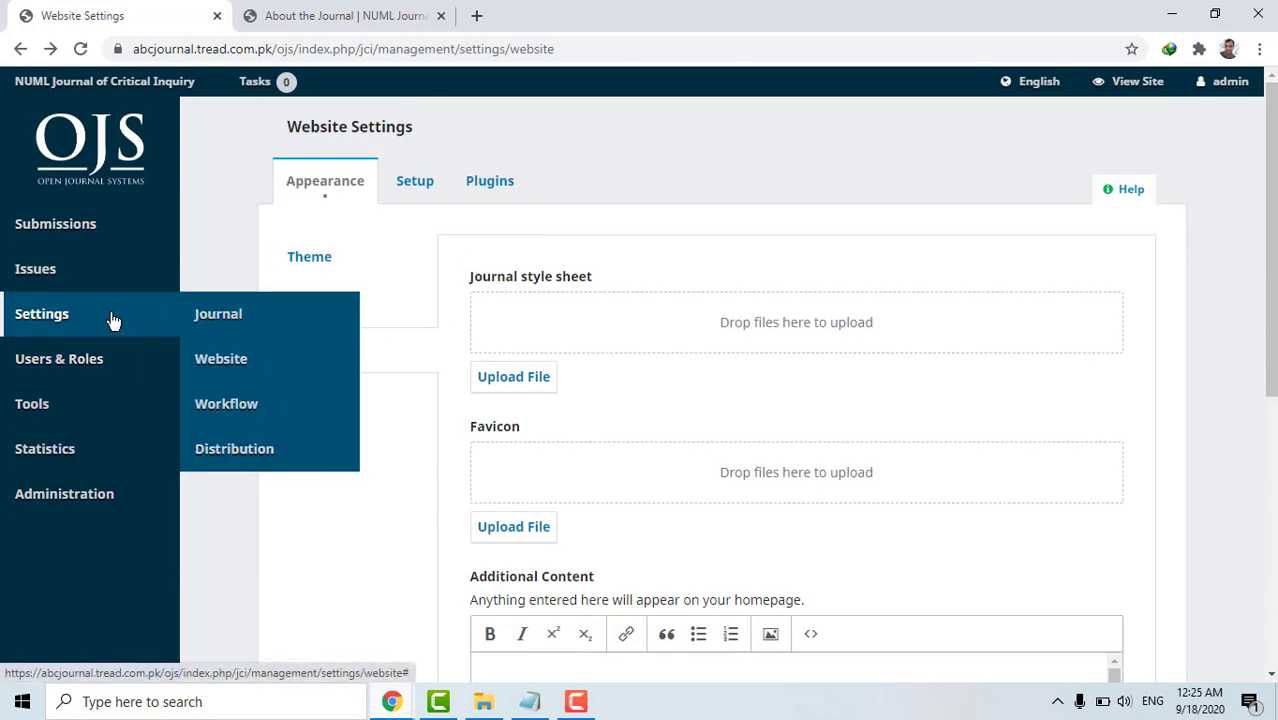
# - Review the journal's Masthead and Contact details, then reopen Website Settings
pyautogui.click(238, 322)
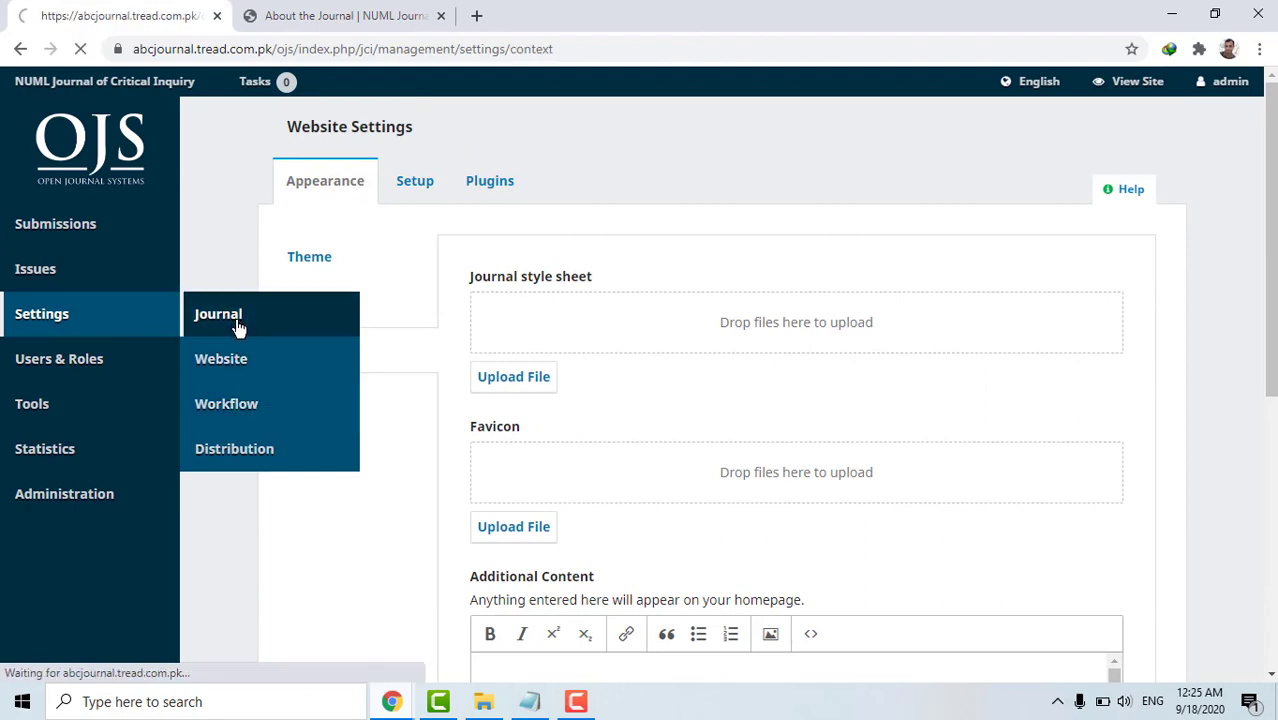
pyautogui.scroll(-6, 850, 400)
pyautogui.scroll(-10, 858, 425)
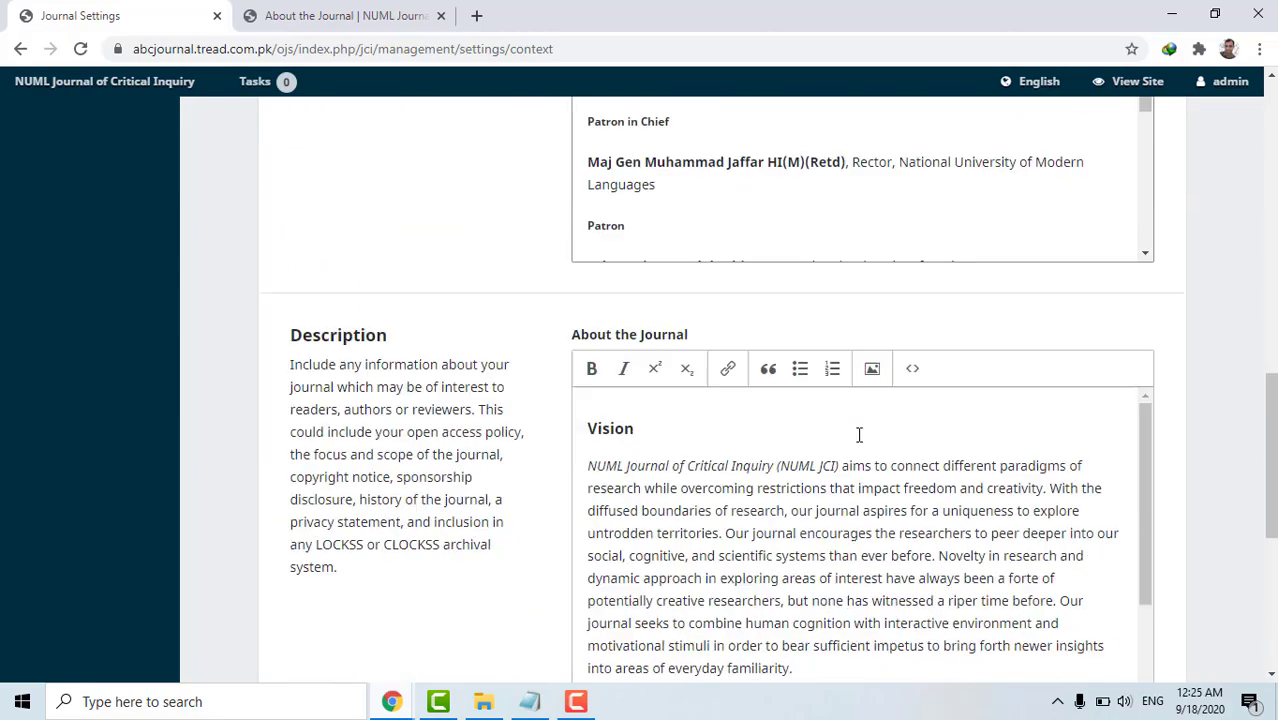
pyautogui.scroll(15, 905, 486)
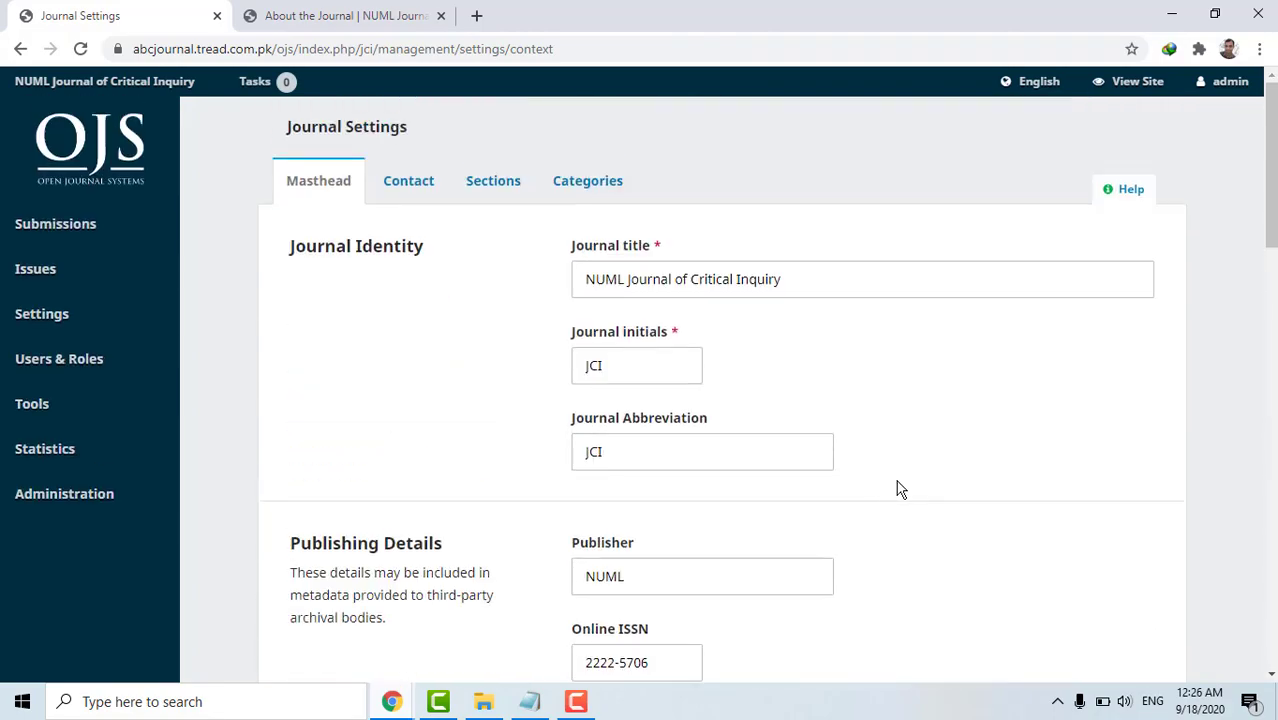
pyautogui.click(440, 183)
pyautogui.click(345, 186)
pyautogui.moveTo(51, 317)
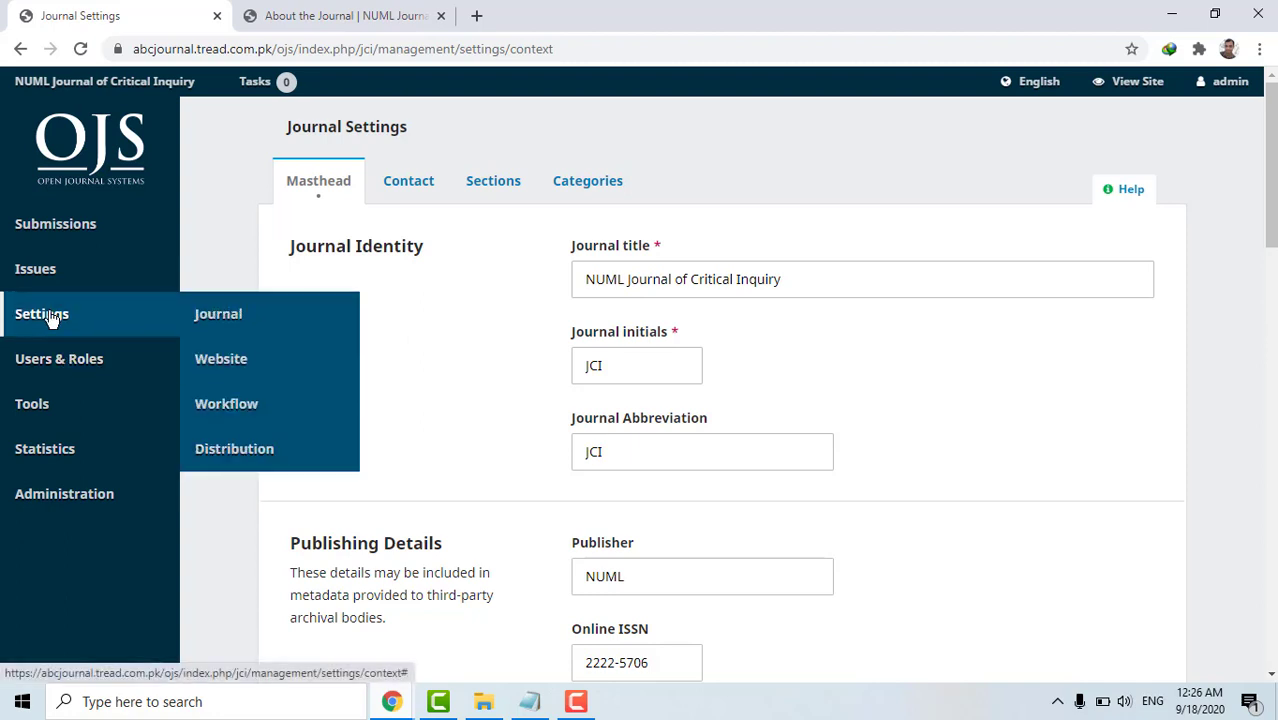
pyautogui.click(236, 366)
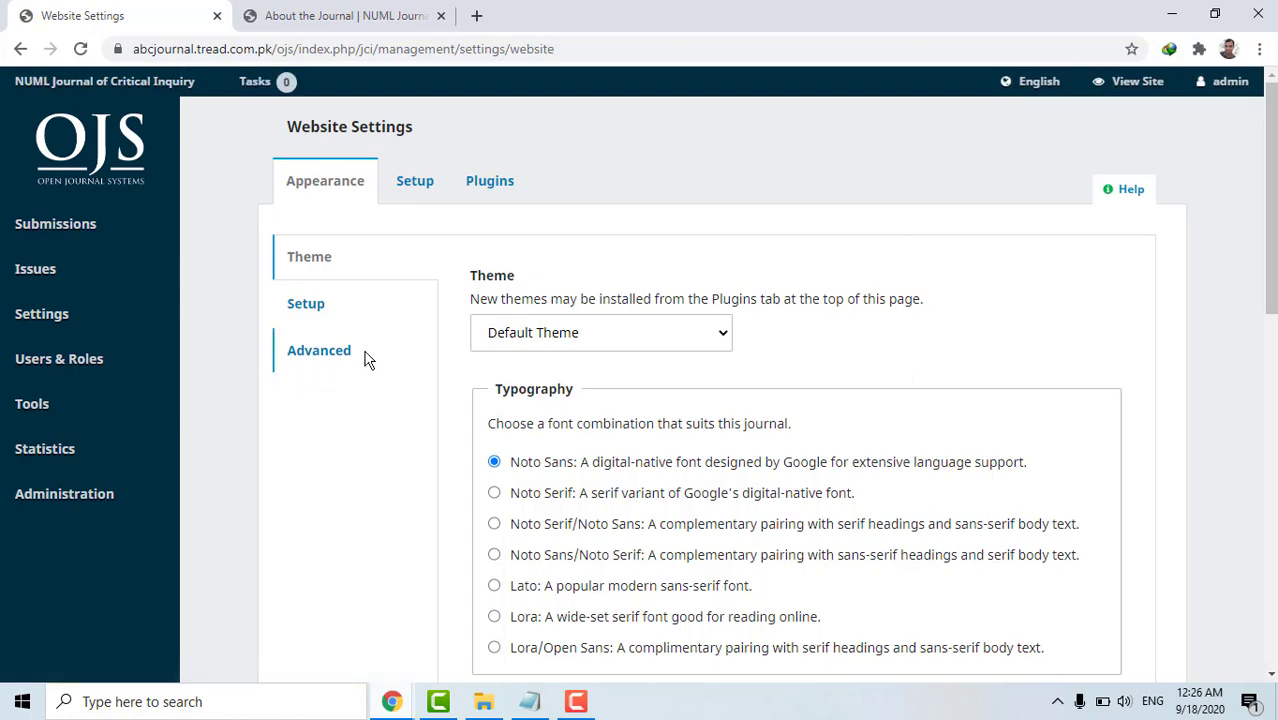
# - Enable the homepage image header background and journal summary options and save the theme
pyautogui.scroll(-9, 364, 400)
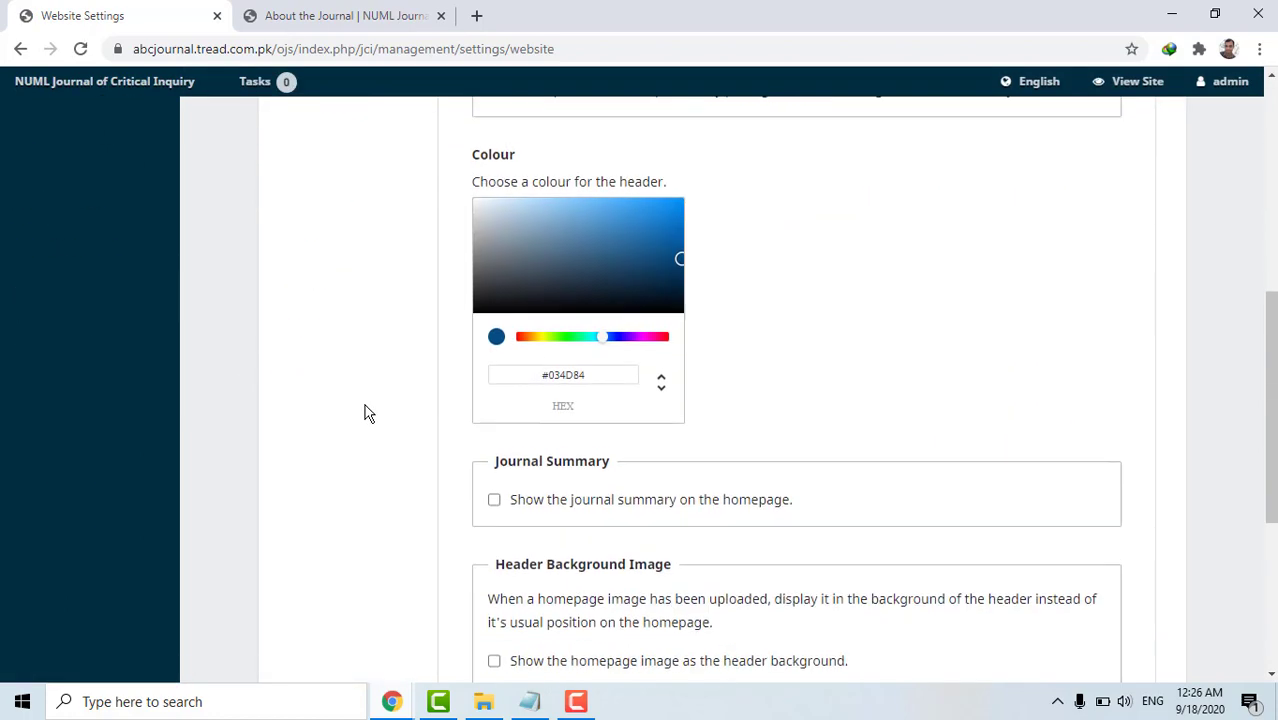
pyautogui.scroll(6, 365, 415)
pyautogui.scroll(-4, 364, 425)
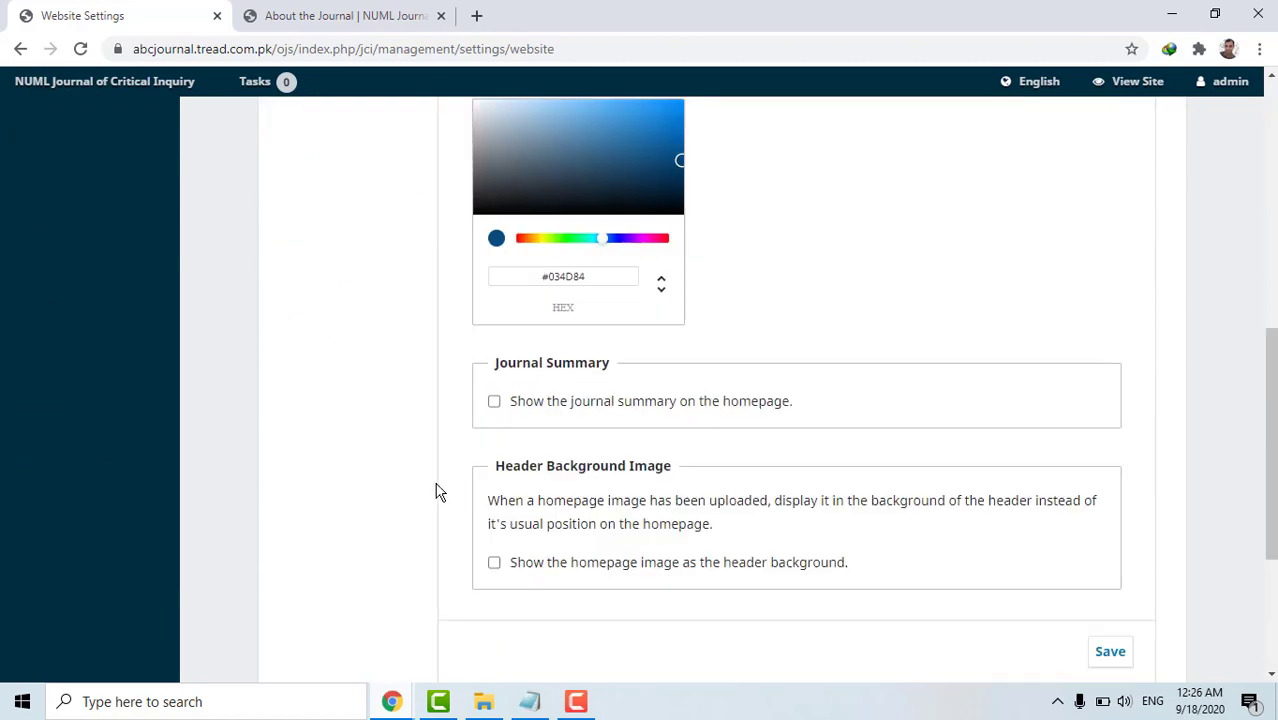
pyautogui.click(494, 562)
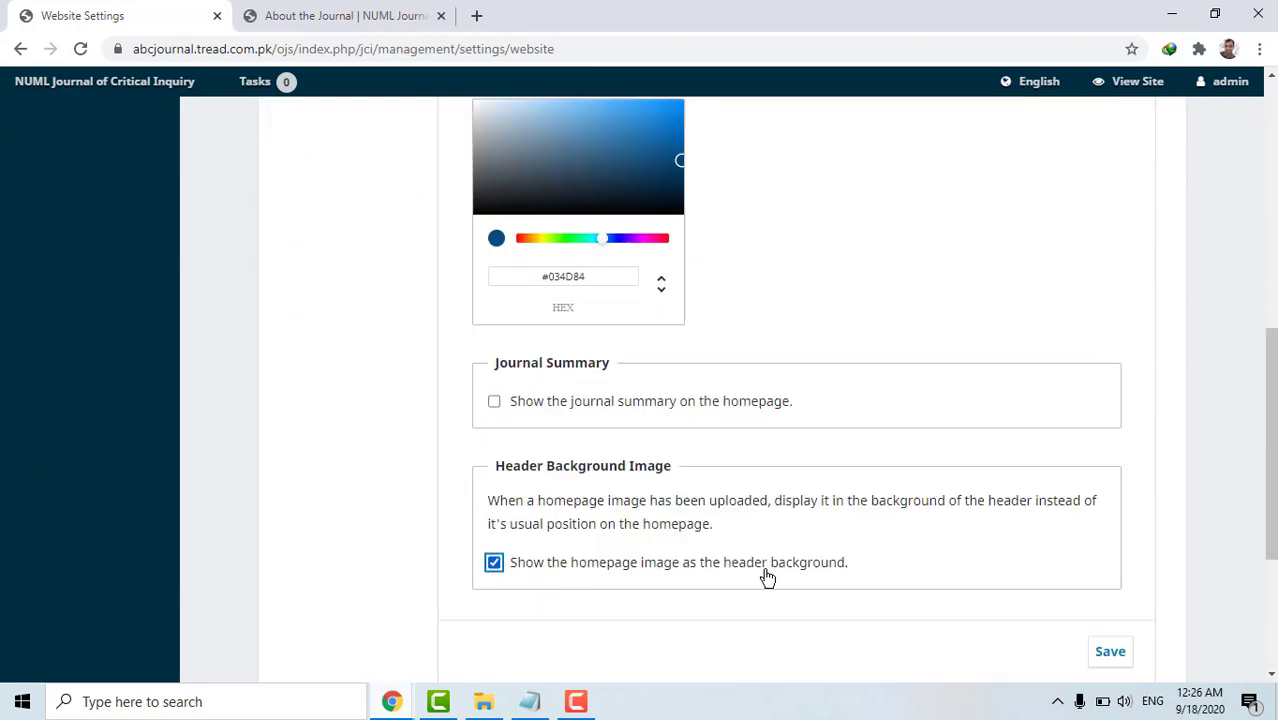
pyautogui.click(494, 403)
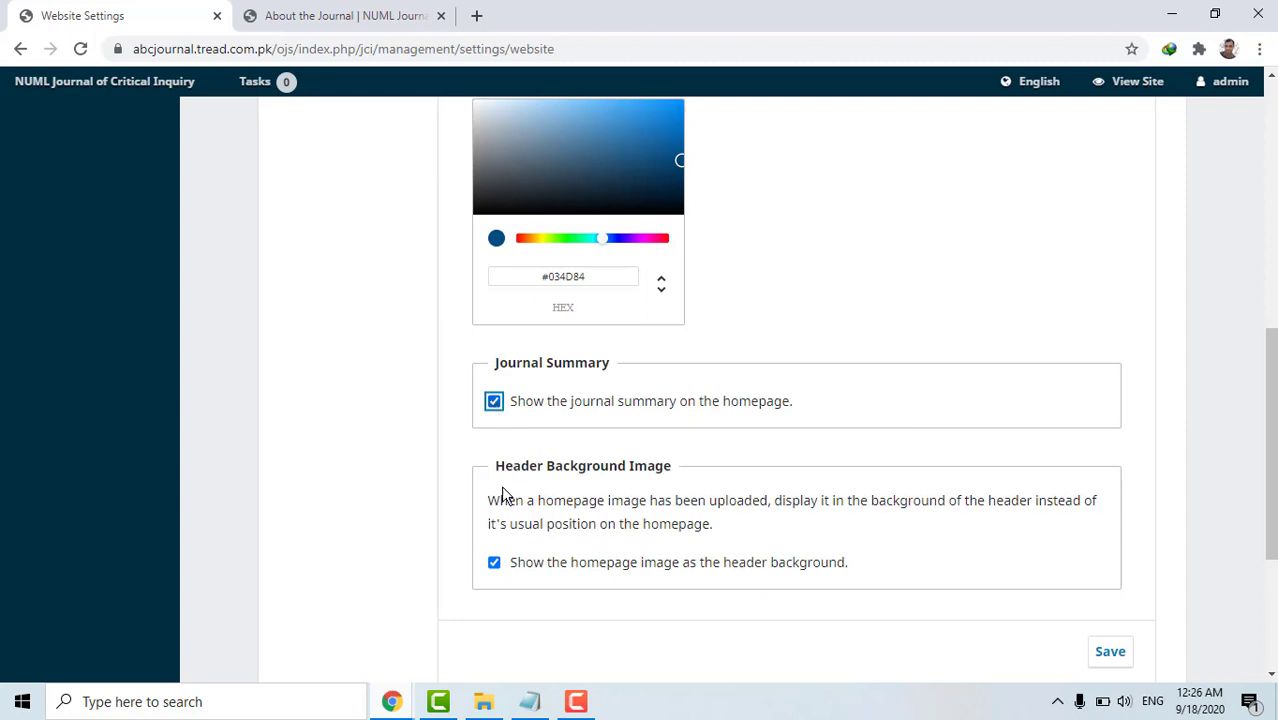
pyautogui.click(1130, 651)
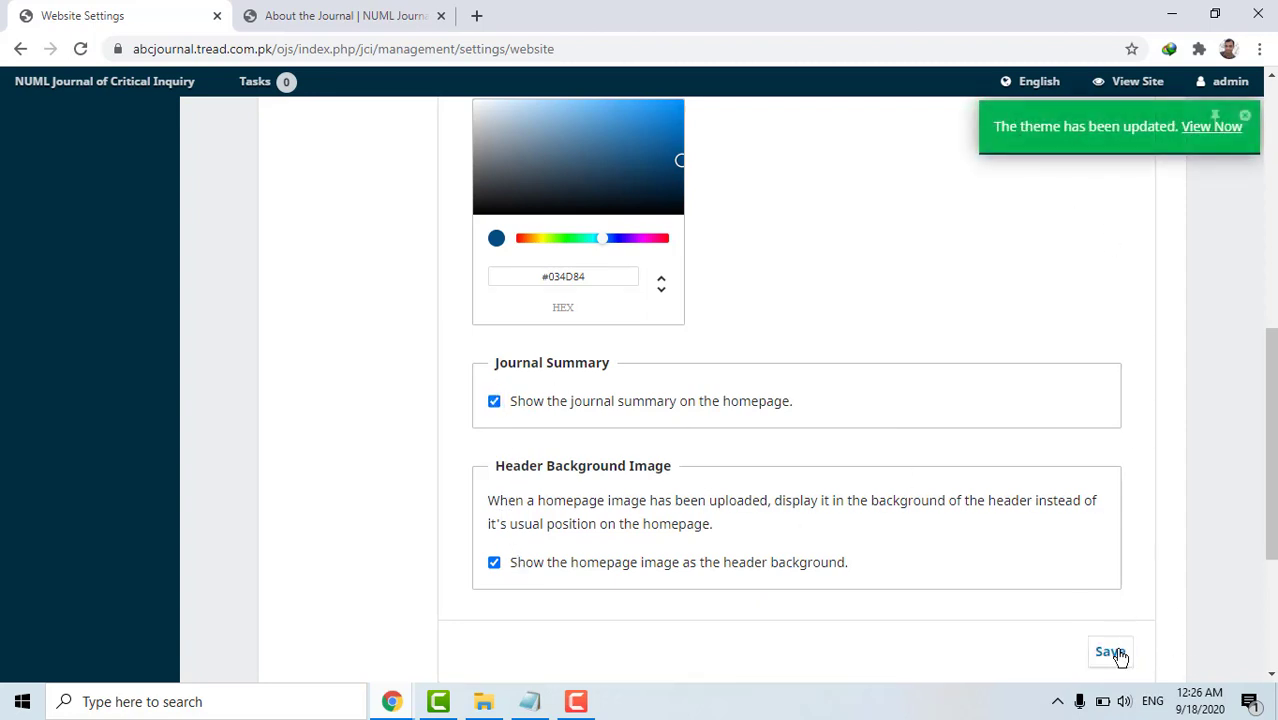
pyautogui.click(1115, 653)
# - Upload the image file aa as the journal thumbnail
pyautogui.click(305, 305)
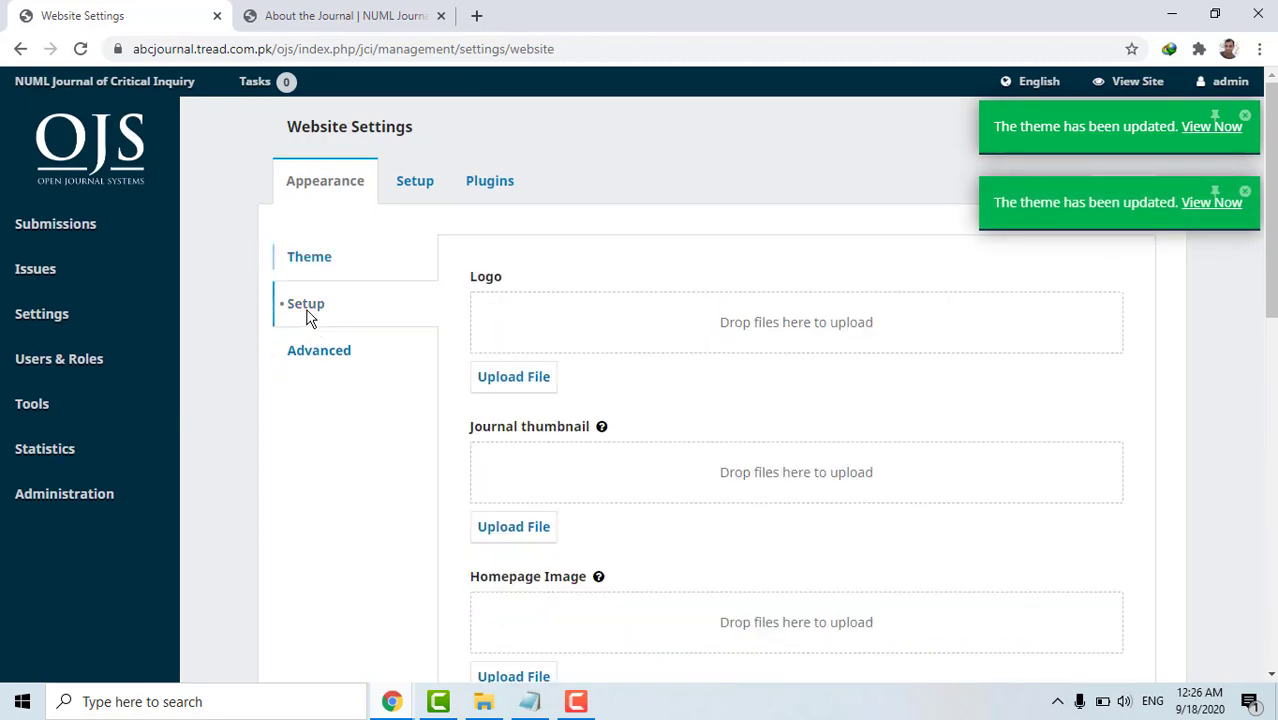
pyautogui.scroll(-4, 408, 422)
pyautogui.scroll(3, 532, 386)
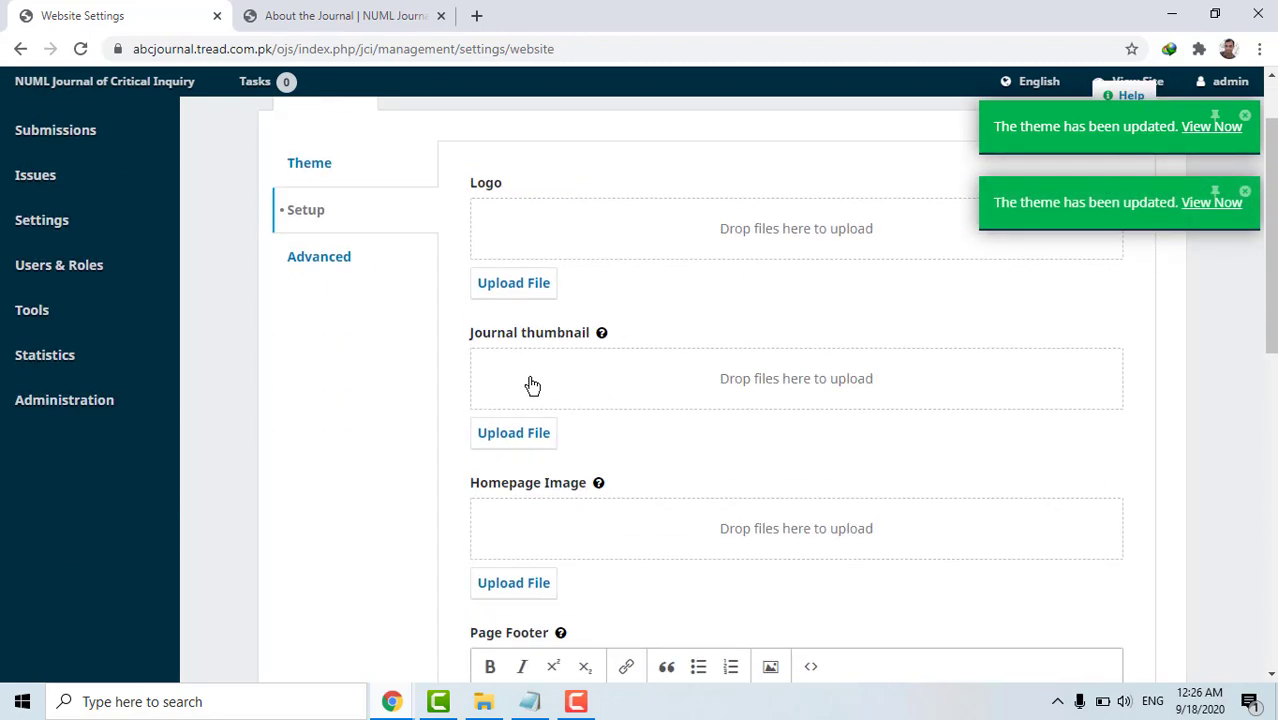
pyautogui.click(545, 443)
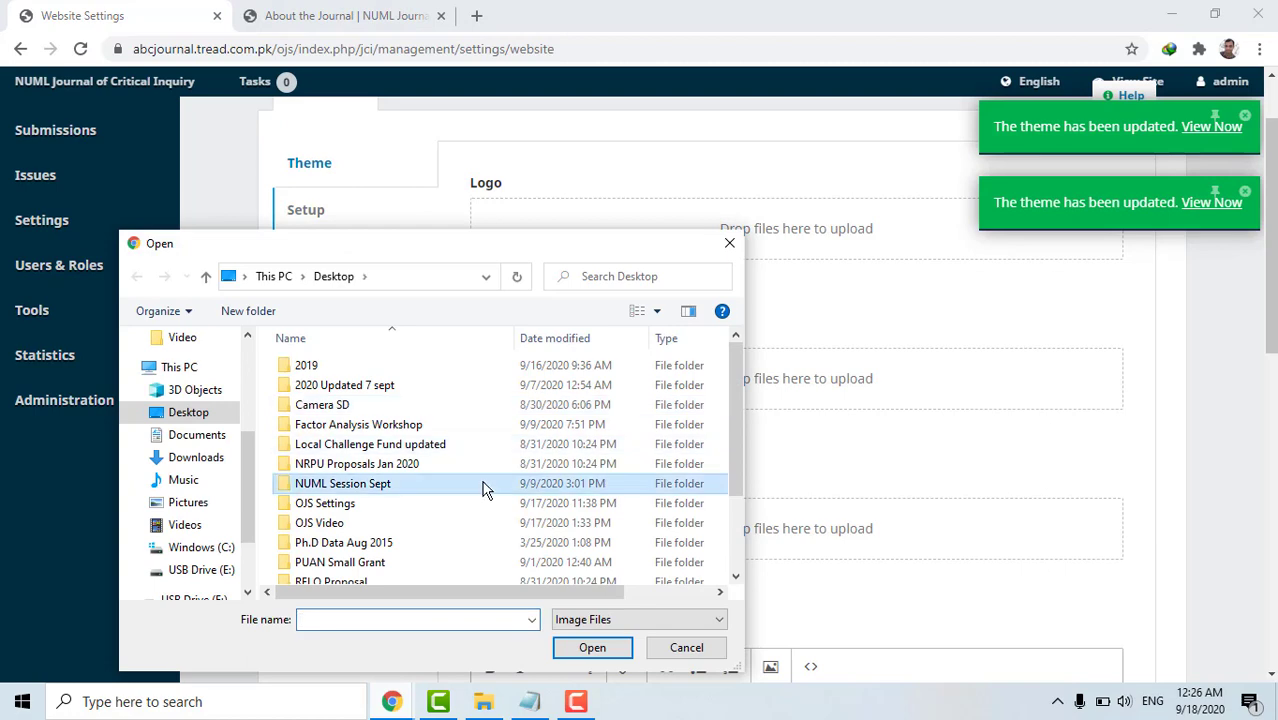
pyautogui.scroll(-2, 480, 463)
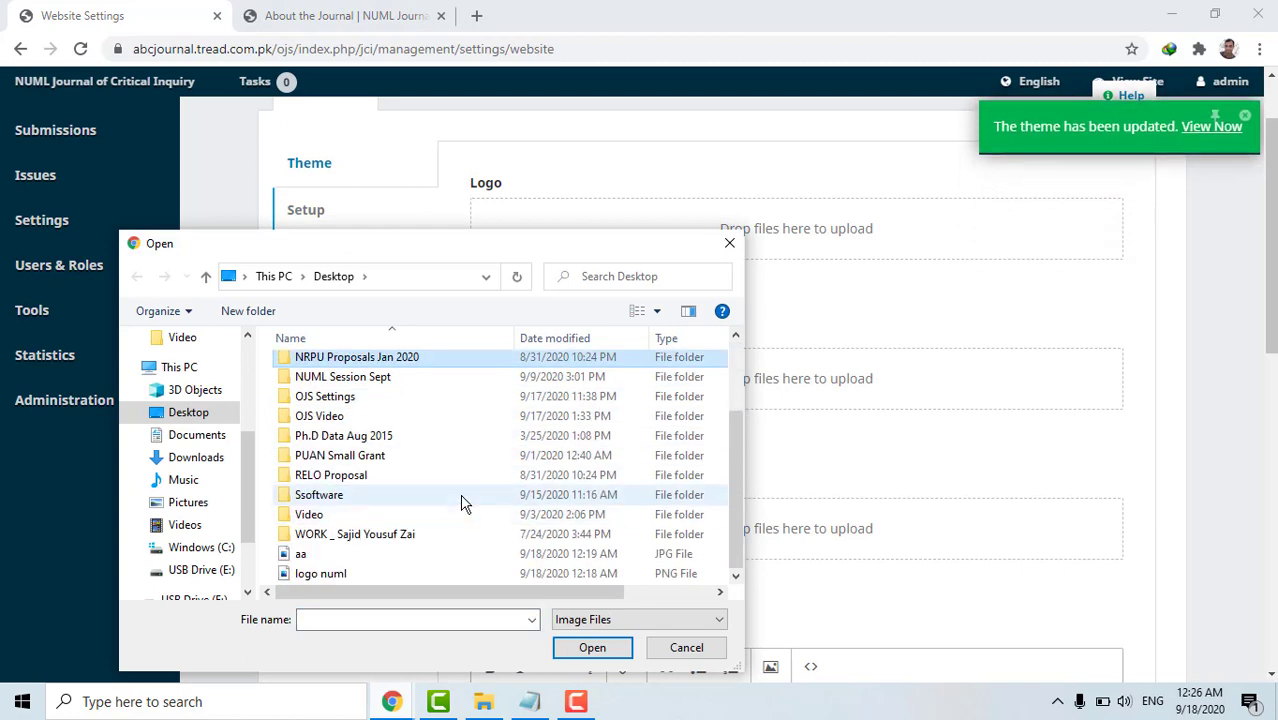
pyautogui.doubleClick(309, 553)
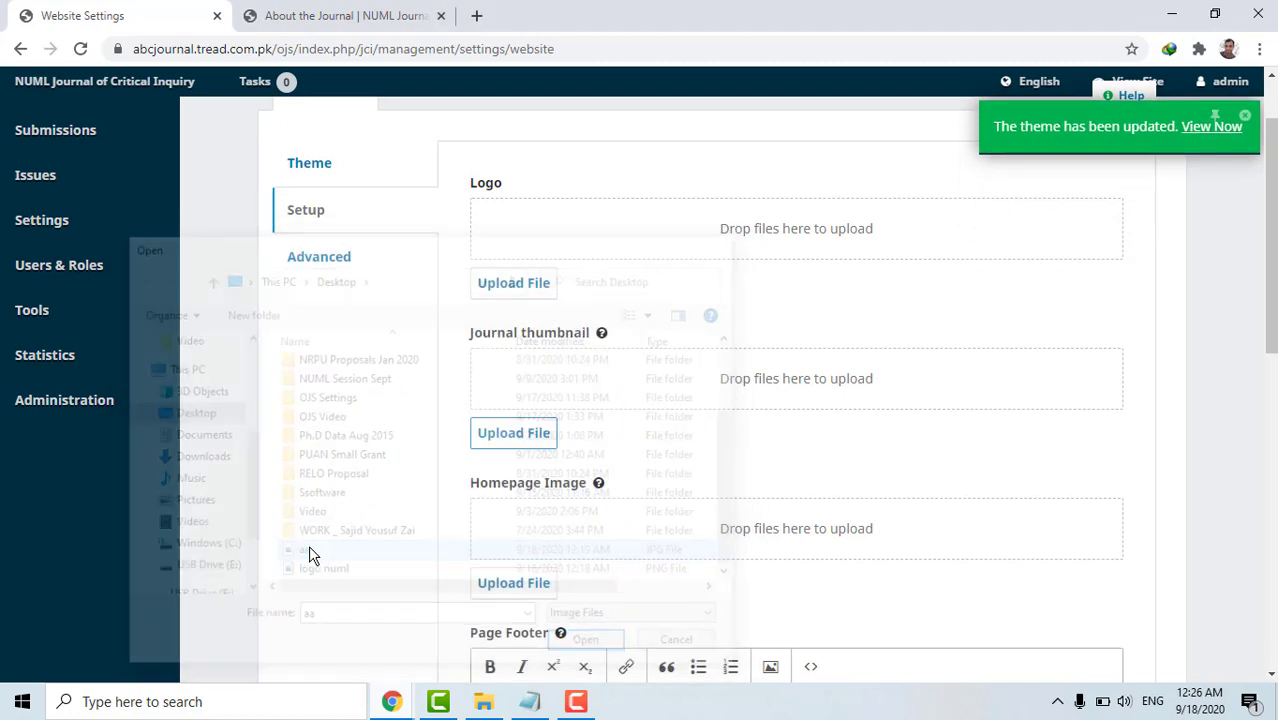
# - Upload logo numl.png as the journal logo
pyautogui.click(508, 290)
pyautogui.write('ll')
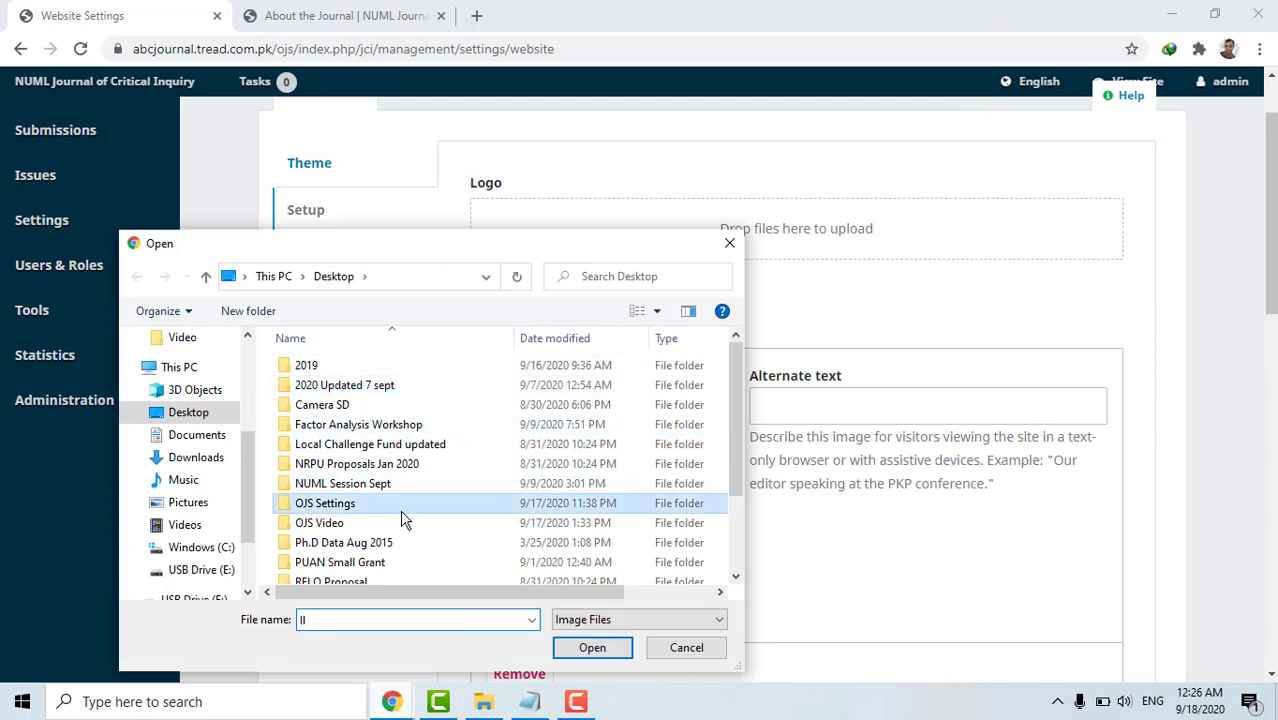
pyautogui.scroll(-2, 400, 520)
pyautogui.click(350, 568)
pyautogui.doubleClick(352, 575)
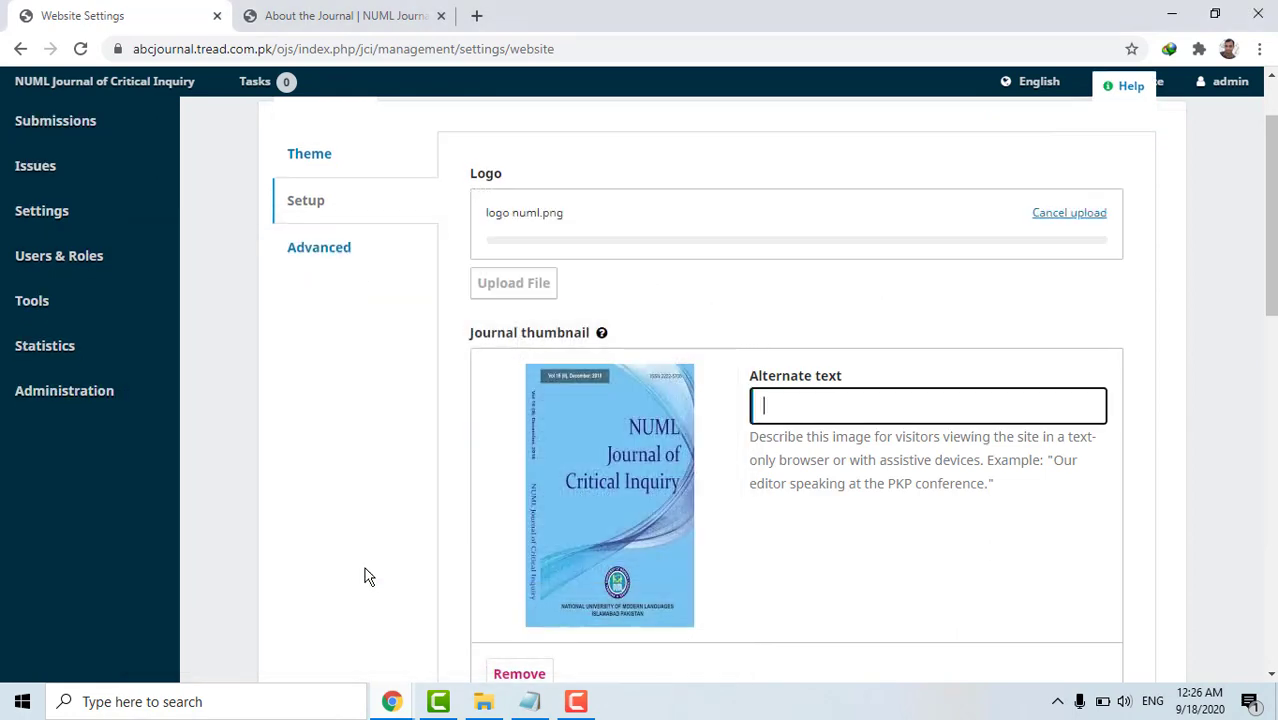
pyautogui.scroll(-5, 513, 496)
# - Upload logo numl.png as the homepage image
pyautogui.click(513, 278)
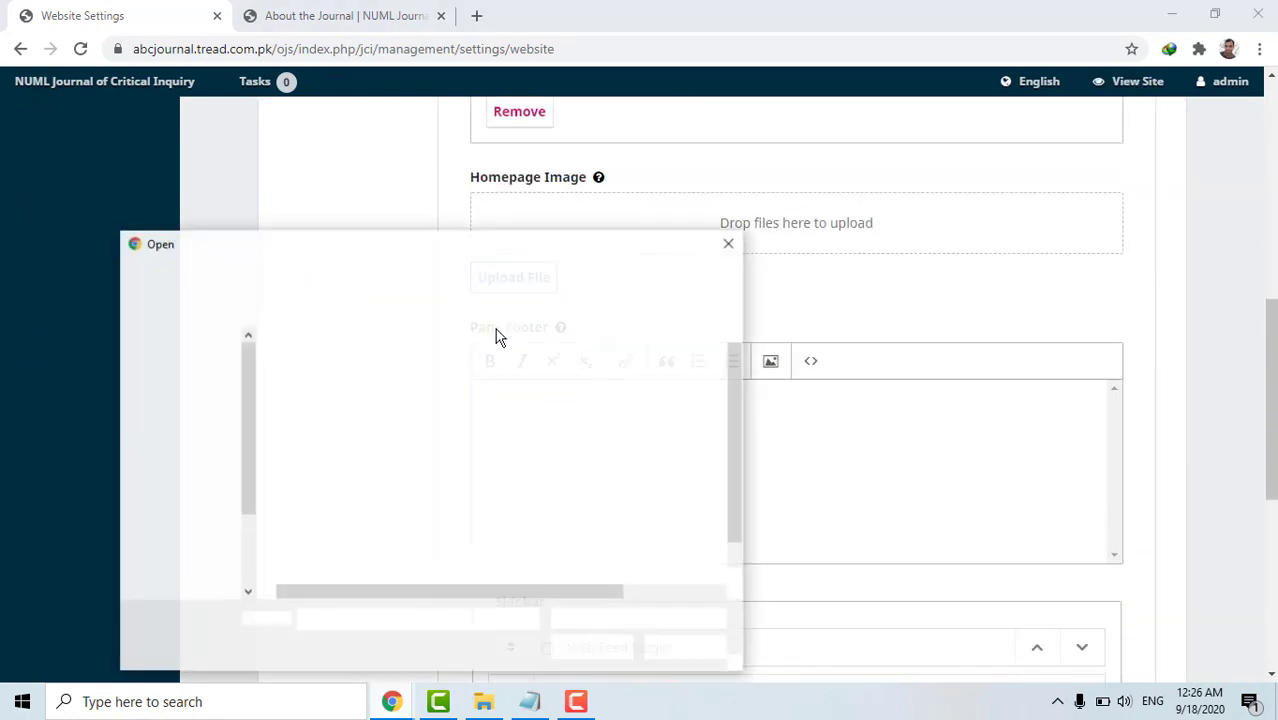
pyautogui.scroll(-5, 495, 440)
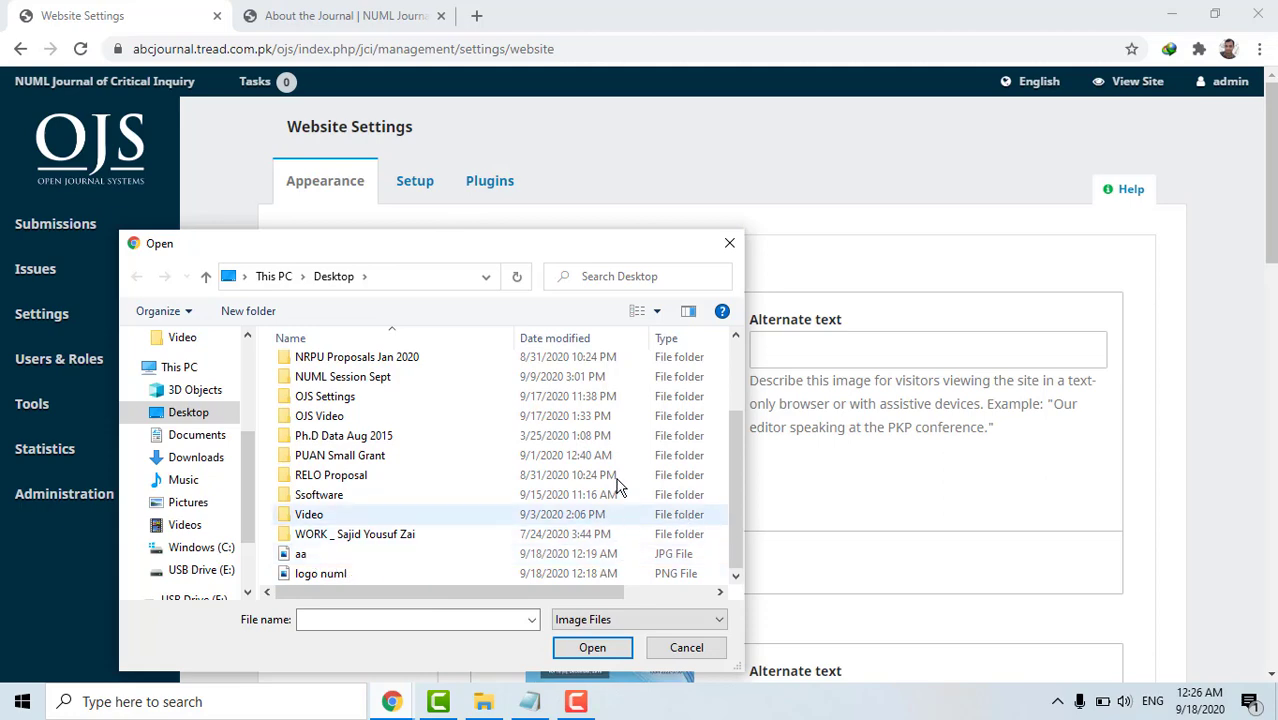
pyautogui.moveTo(534, 231); pyautogui.dragTo(912, 181)
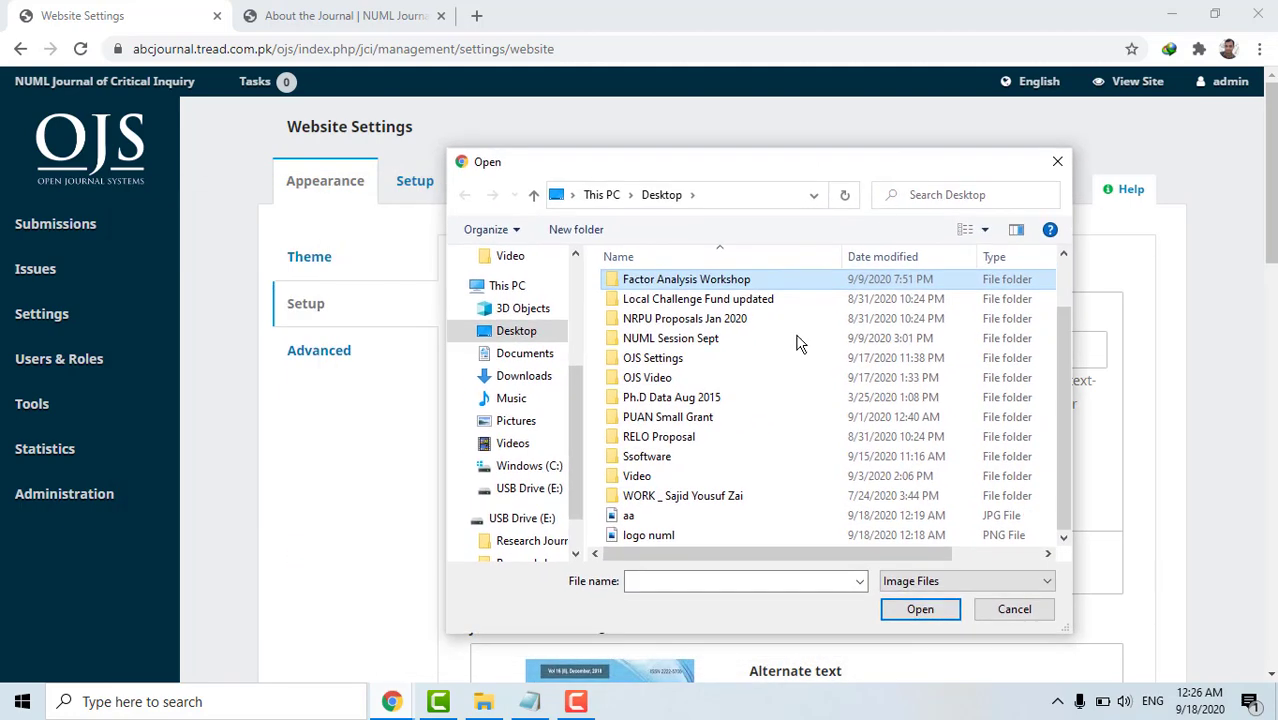
pyautogui.click(657, 540)
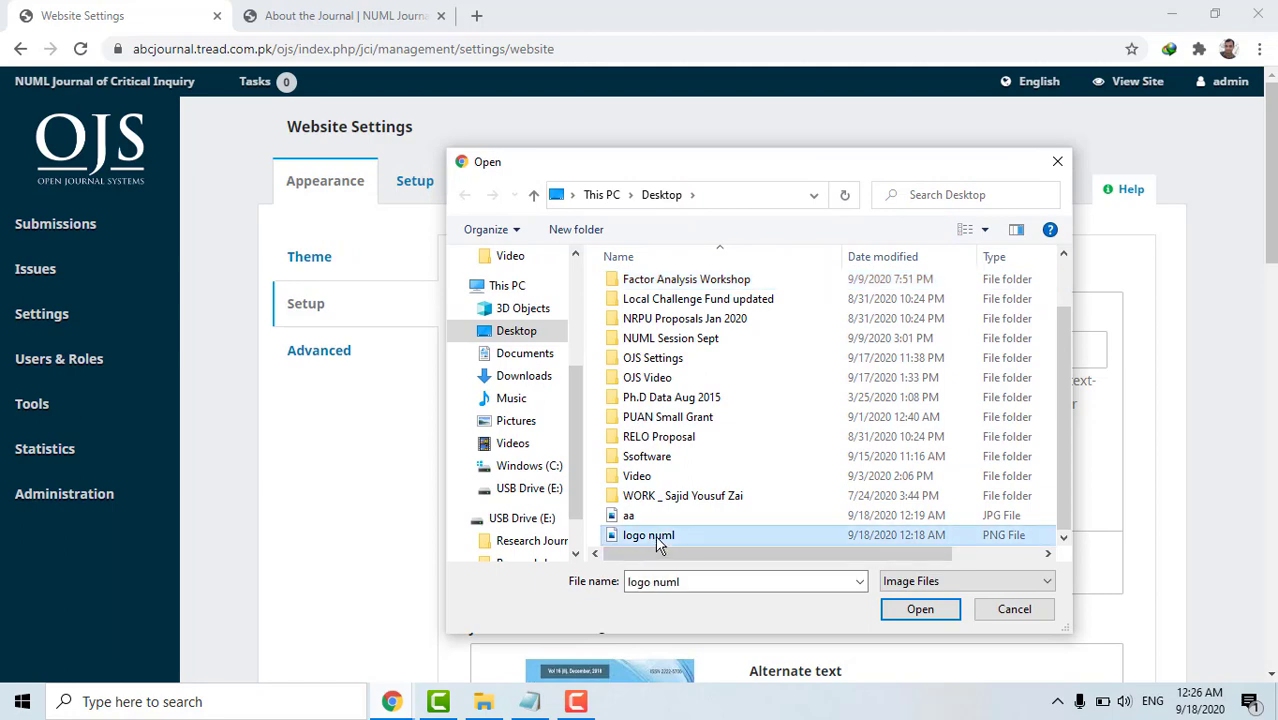
pyautogui.doubleClick(650, 536)
pyautogui.scroll(-15, 907, 470)
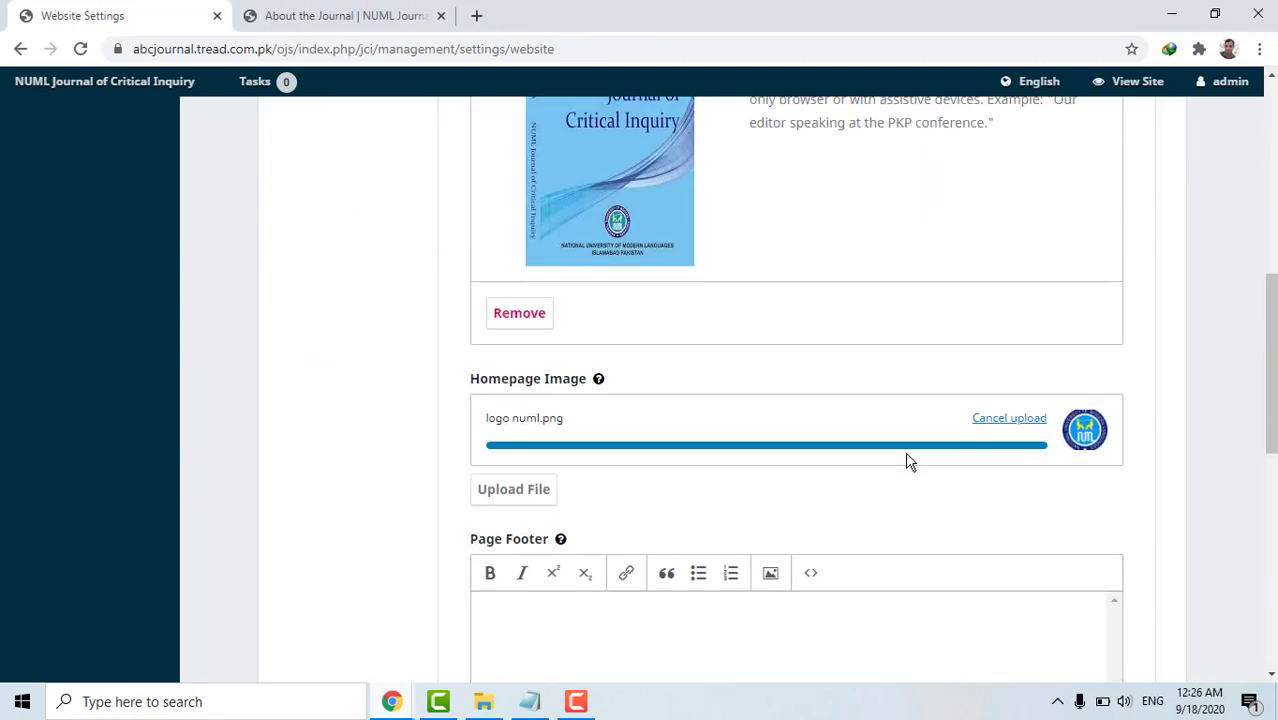
pyautogui.scroll(3, 630, 300)
# - Enter alternate text 'sdasd' for the homepage image, save the settings, and view the About page
pyautogui.click(652, 368)
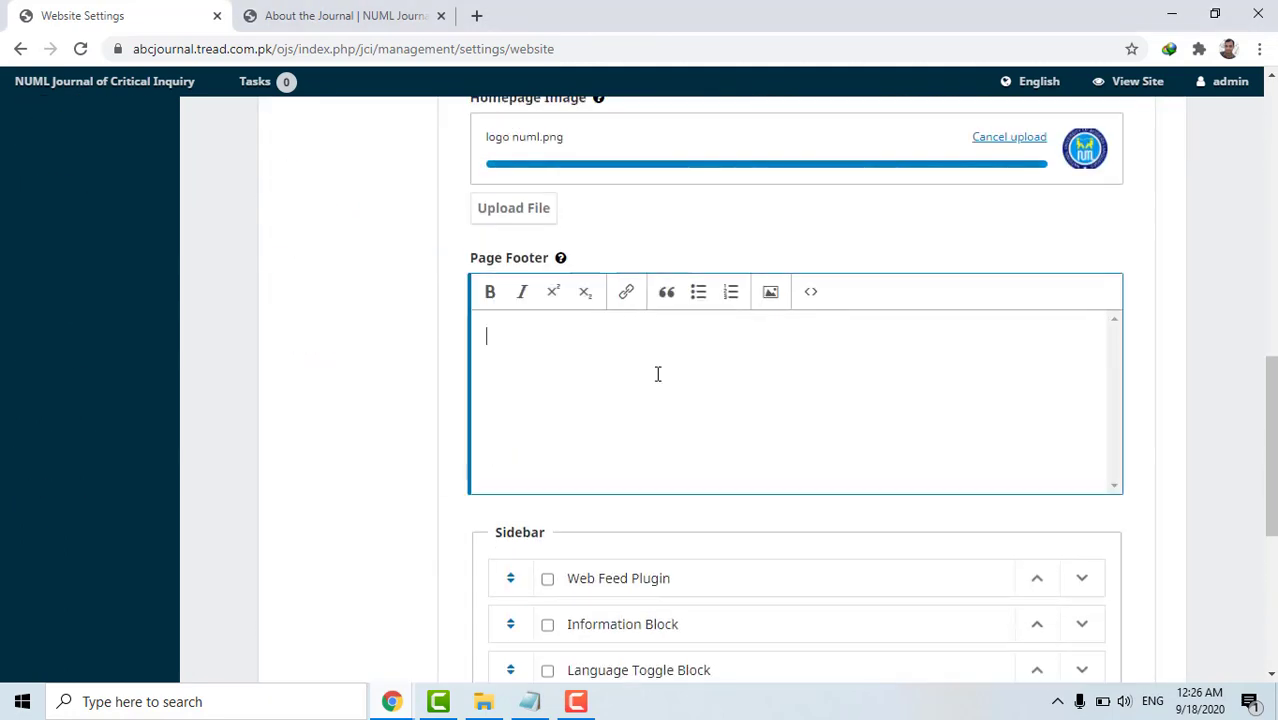
pyautogui.write('sdasd')
pyautogui.scroll(2, 685, 428)
pyautogui.scroll(-10, 719, 437)
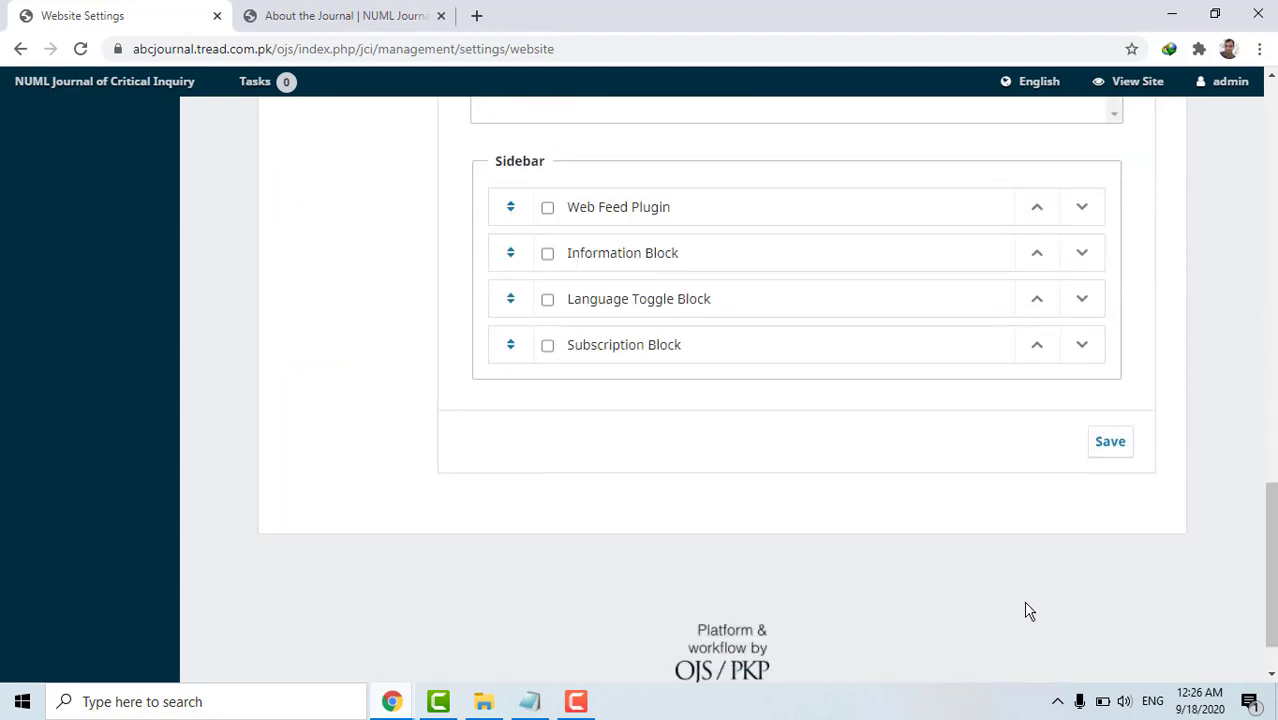
pyautogui.click(1100, 450)
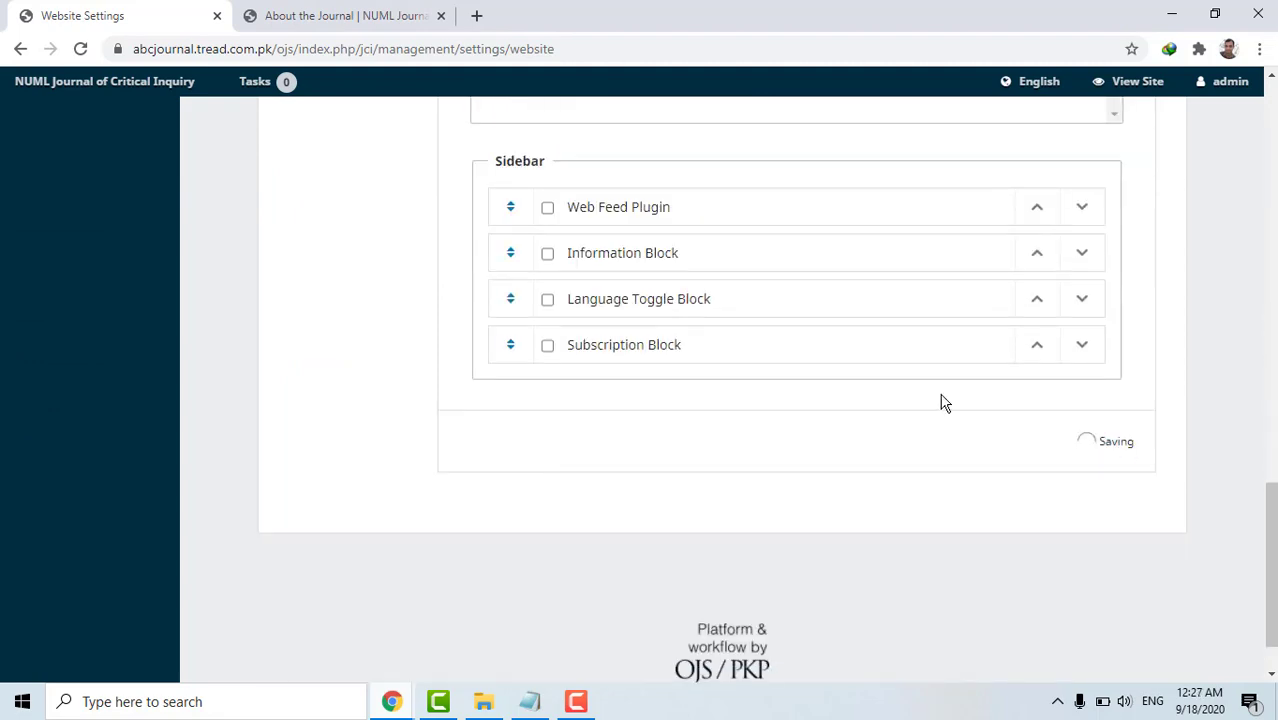
pyautogui.click(371, 14)
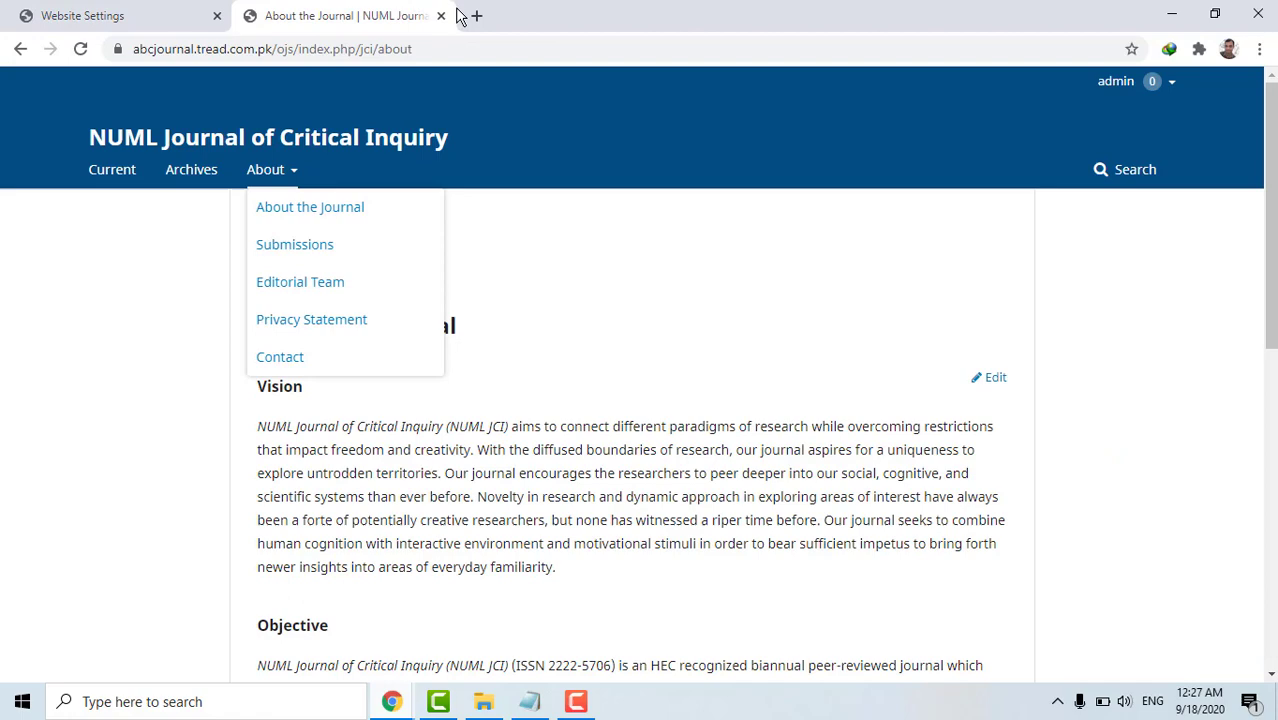
# - Reload the About page, check the NUML crest on the journal home page, then return to Website Settings
pyautogui.click(531, 48)
pyautogui.press('Return')
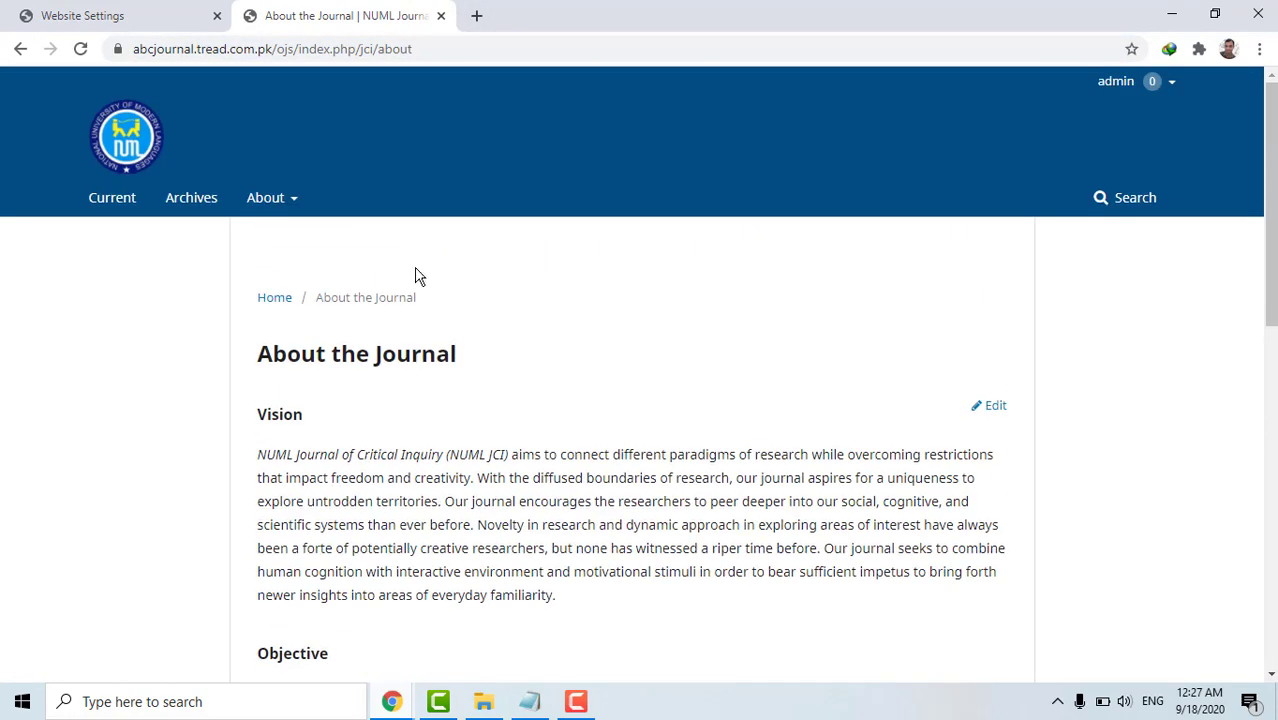
pyautogui.click(284, 299)
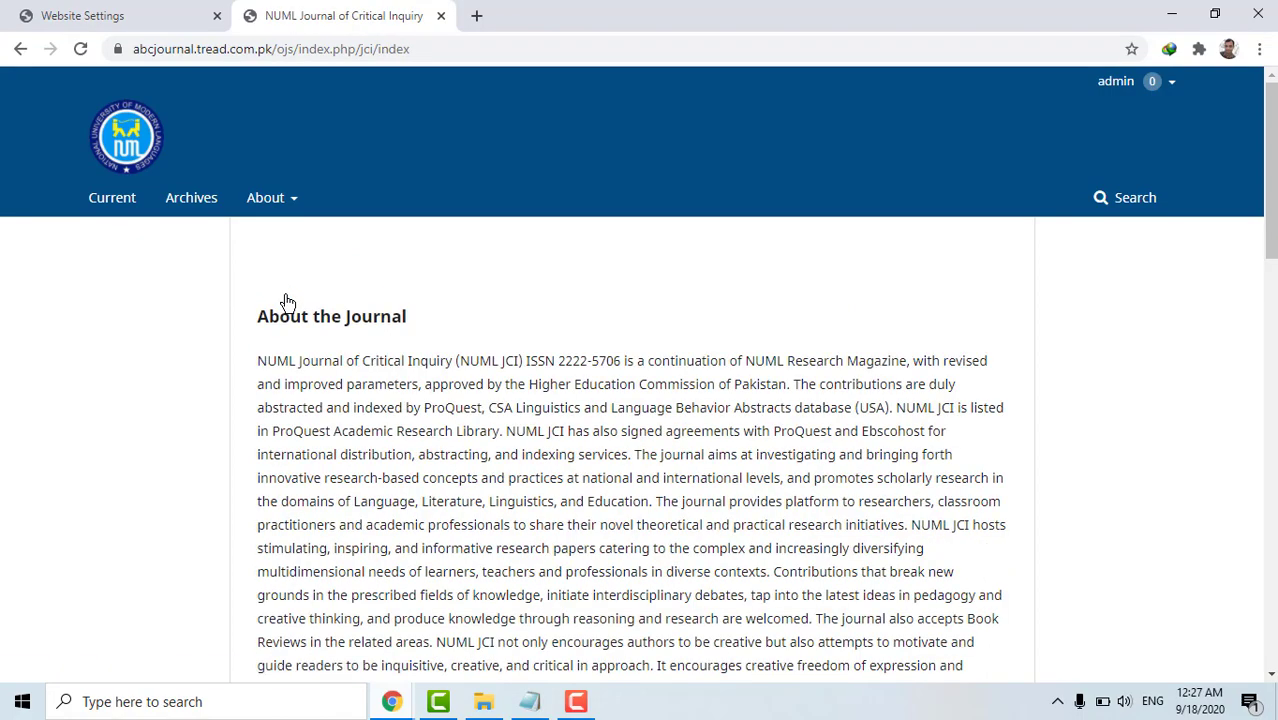
pyautogui.scroll(-5, 452, 400)
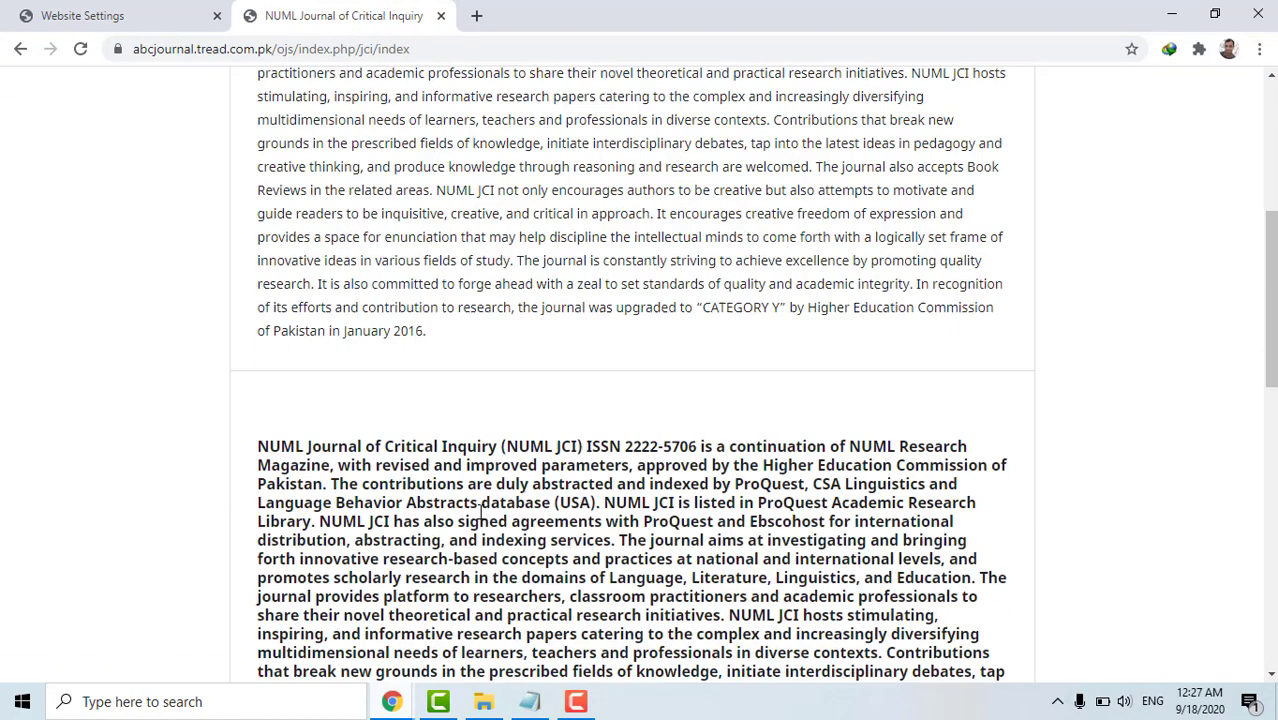
pyautogui.scroll(5, 456, 473)
pyautogui.scroll(-5, 445, 393)
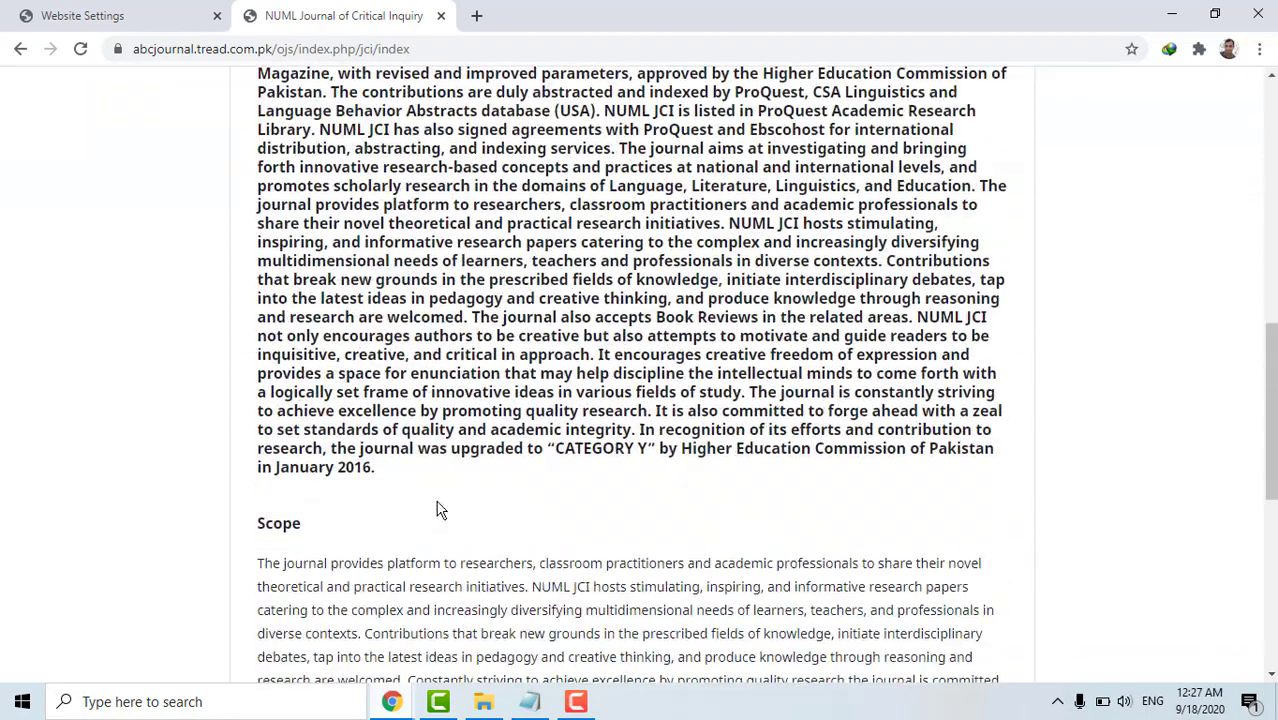
pyautogui.scroll(5, 157, 131)
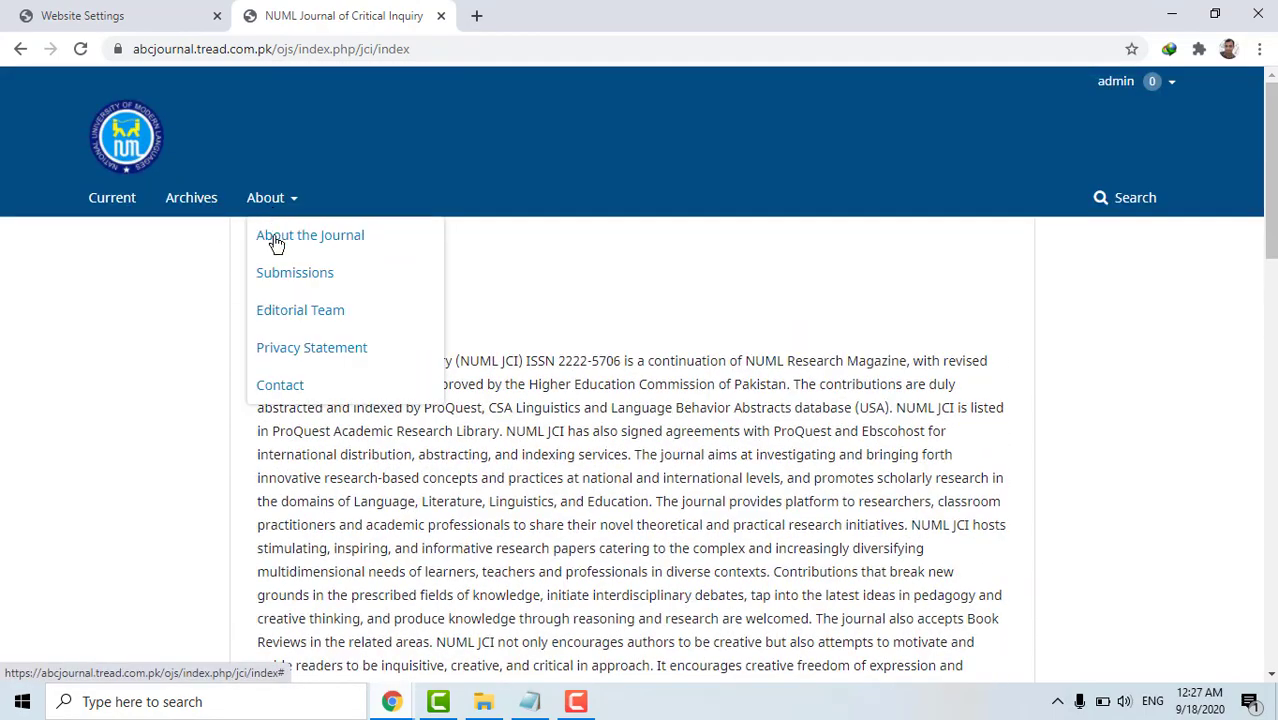
pyautogui.click(118, 8)
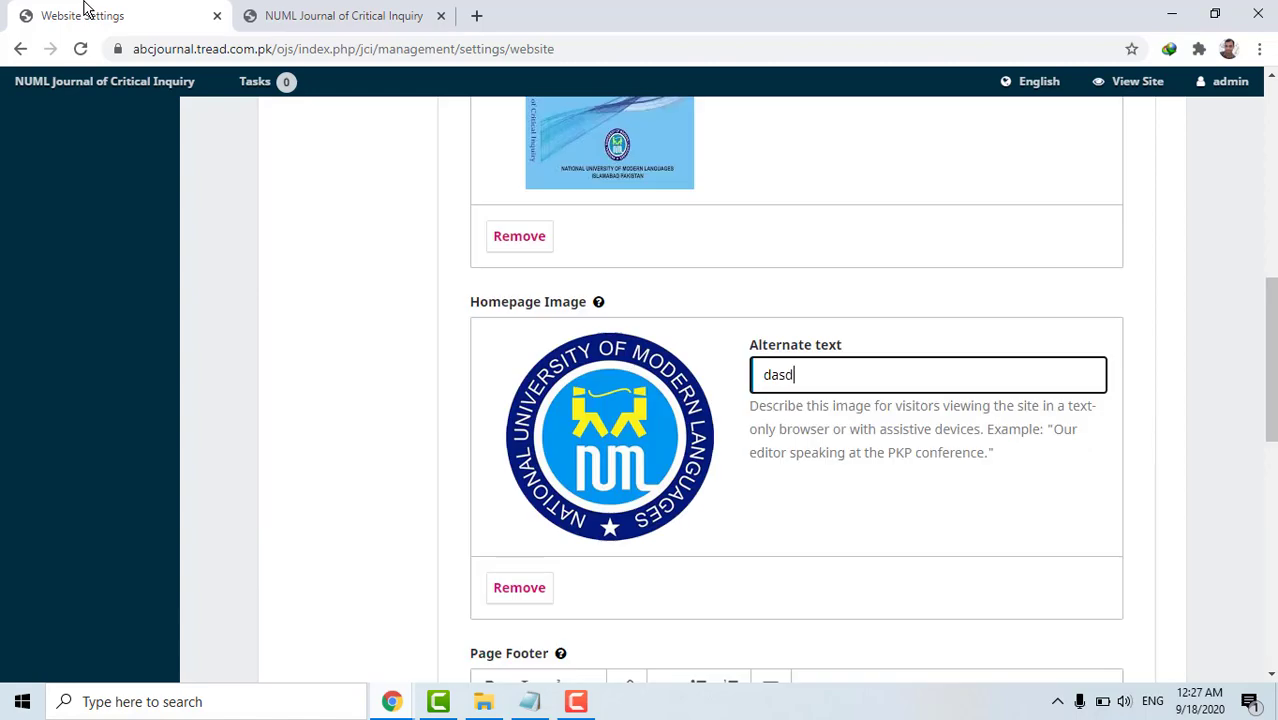
# - Save the appearance settings, show the Advanced appearance options, then return to the public journal page
pyautogui.click(1100, 461)
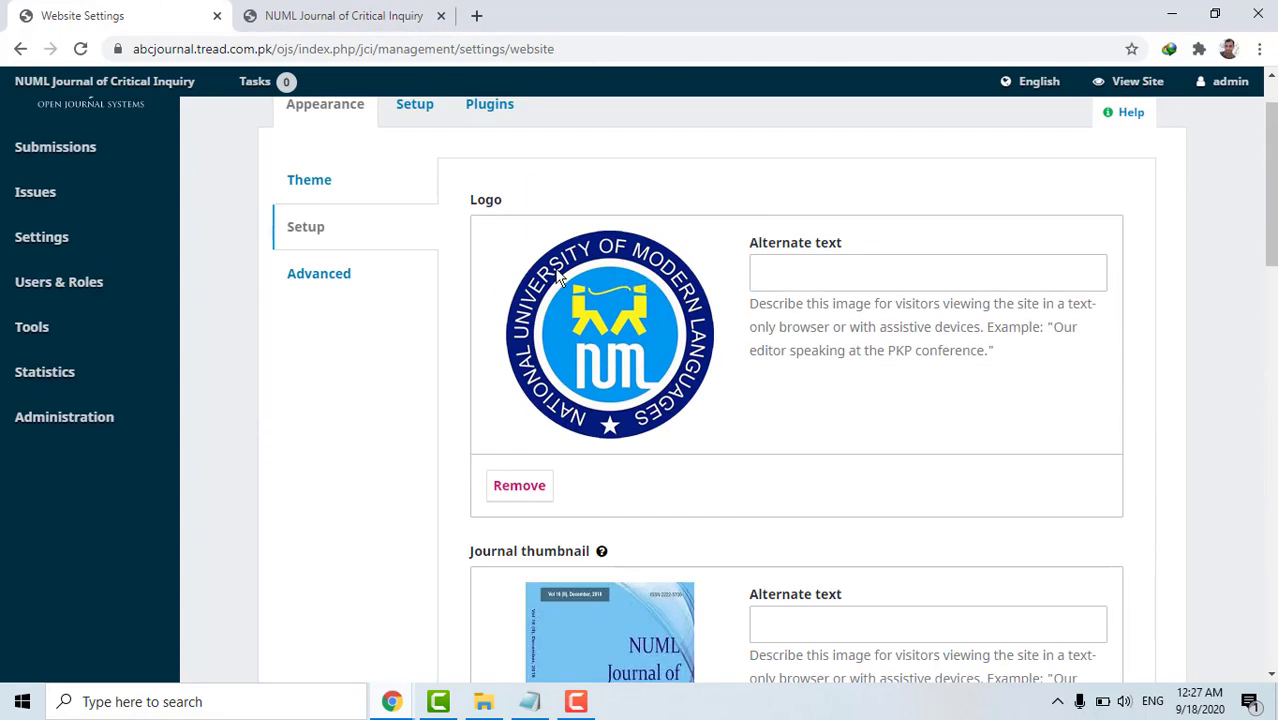
pyautogui.scroll(6, 298, 265)
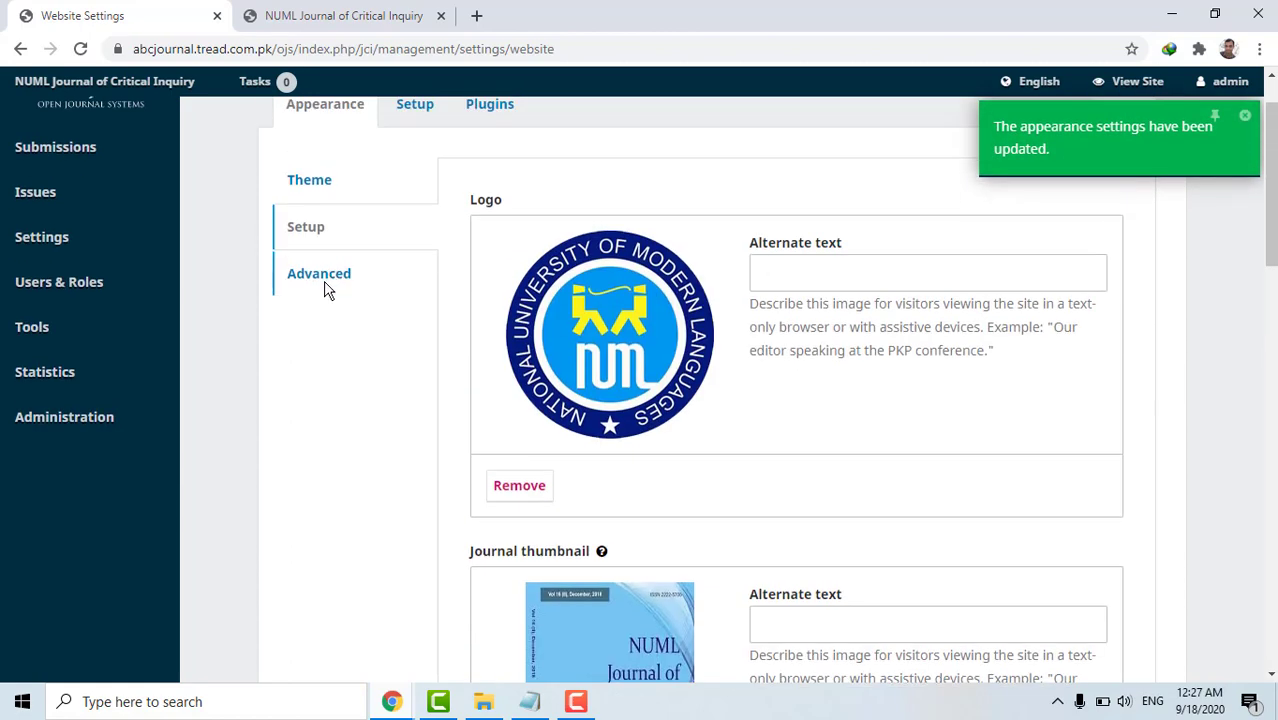
pyautogui.click(320, 273)
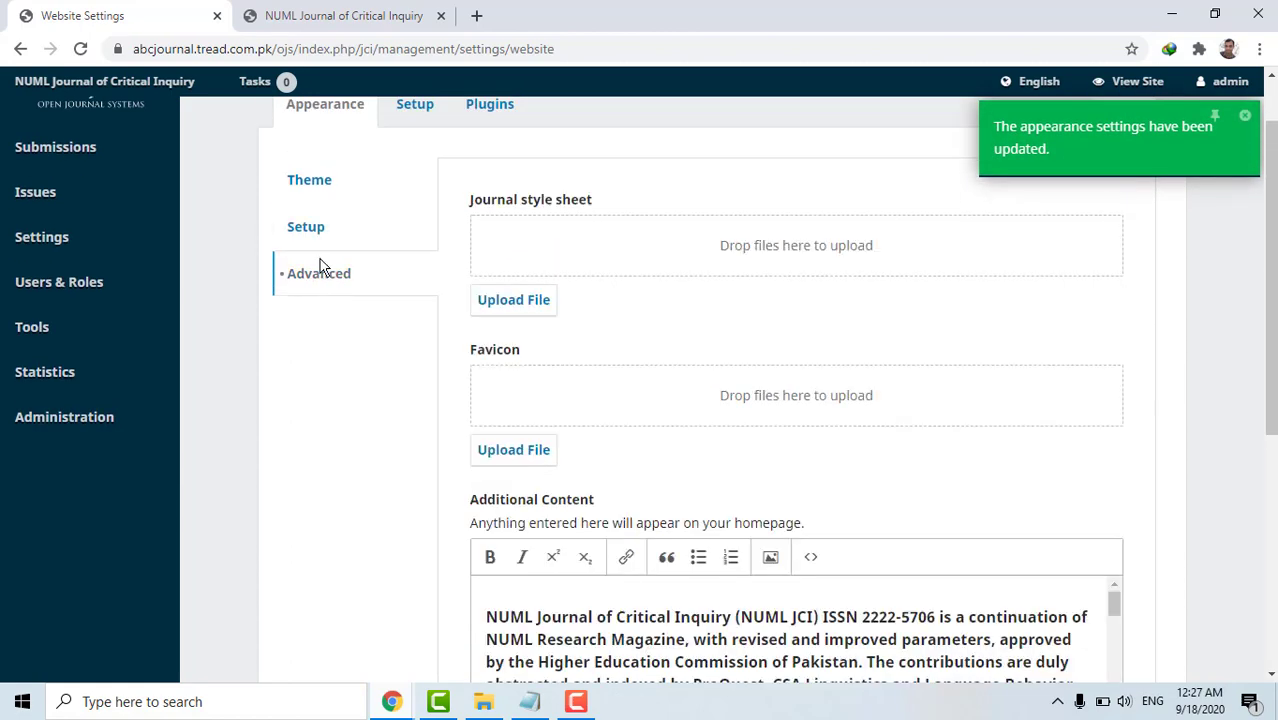
pyautogui.click(343, 15)
pyautogui.click(394, 48)
pyautogui.press('Return')
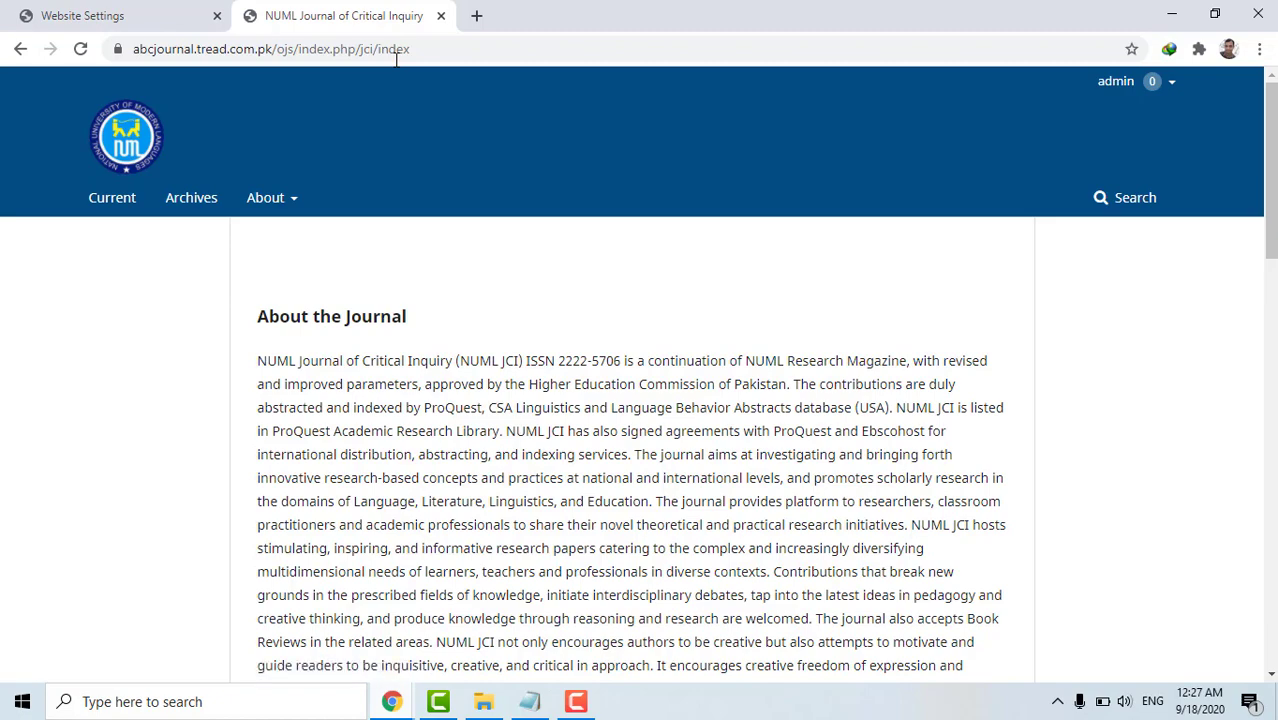
pyautogui.scroll(-5, 410, 195)
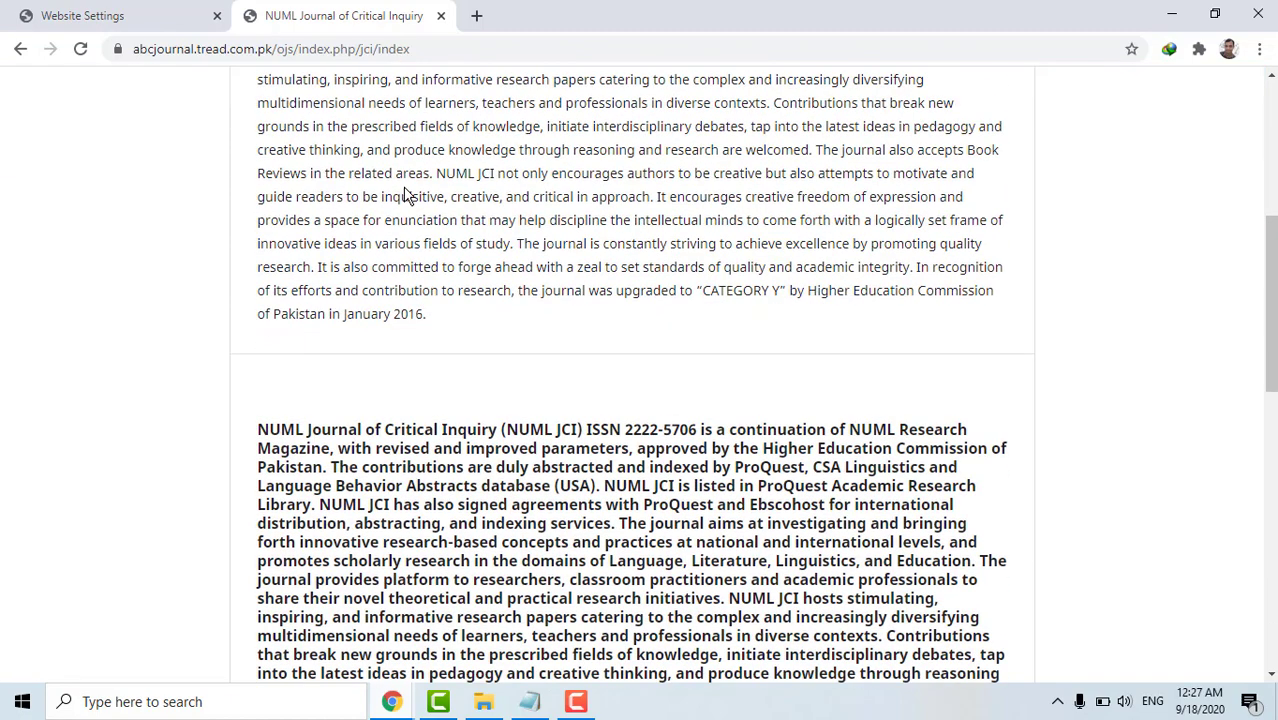
pyautogui.scroll(5, 405, 195)
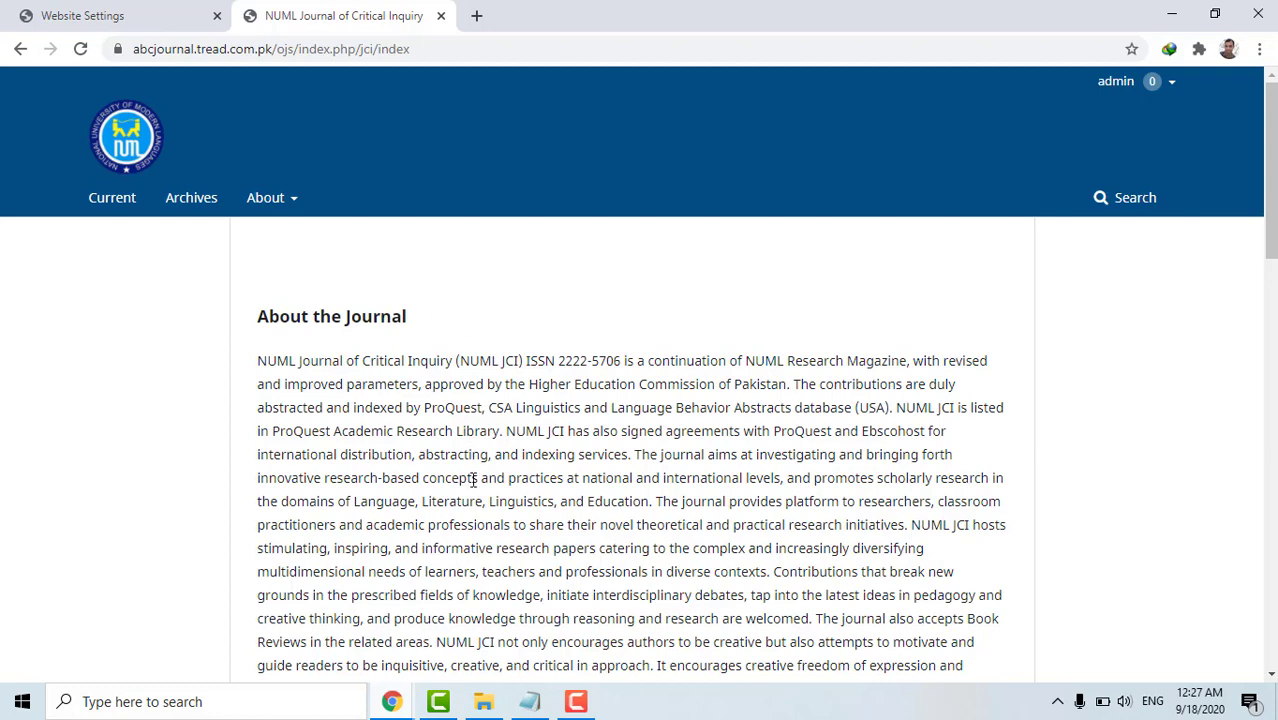
pyautogui.click(137, 15)
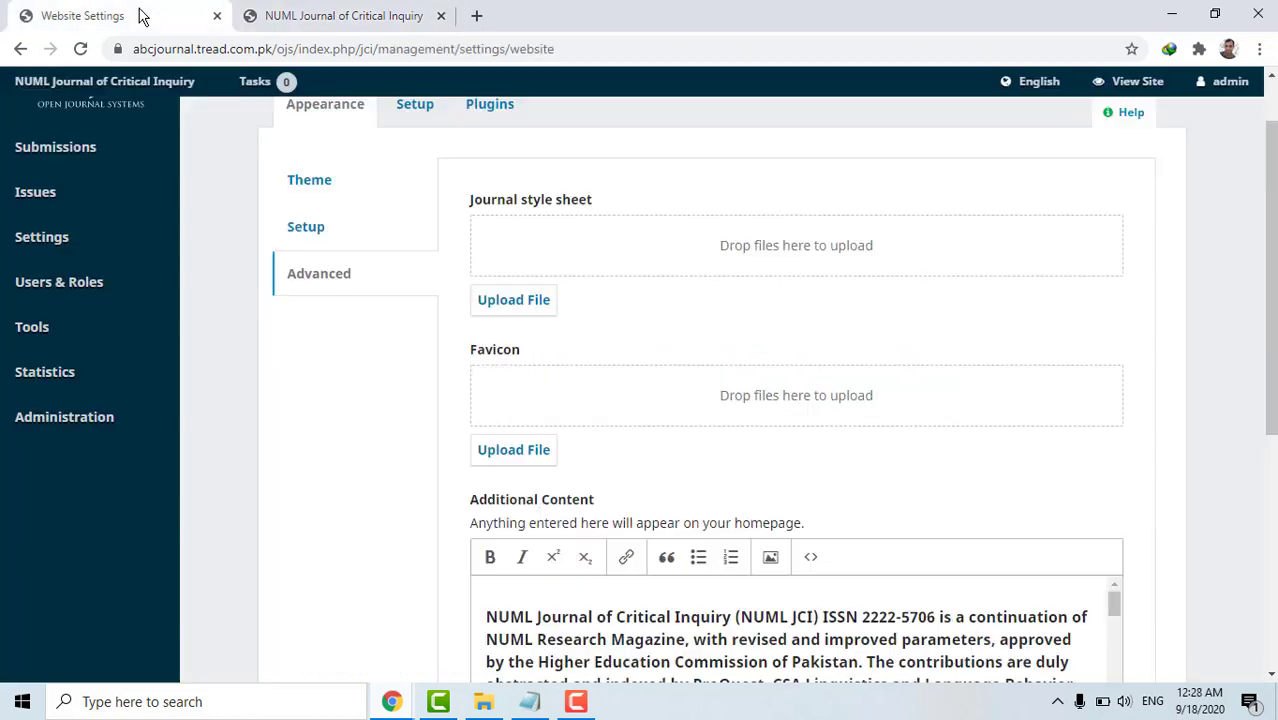
pyautogui.scroll(1, 280, 338)
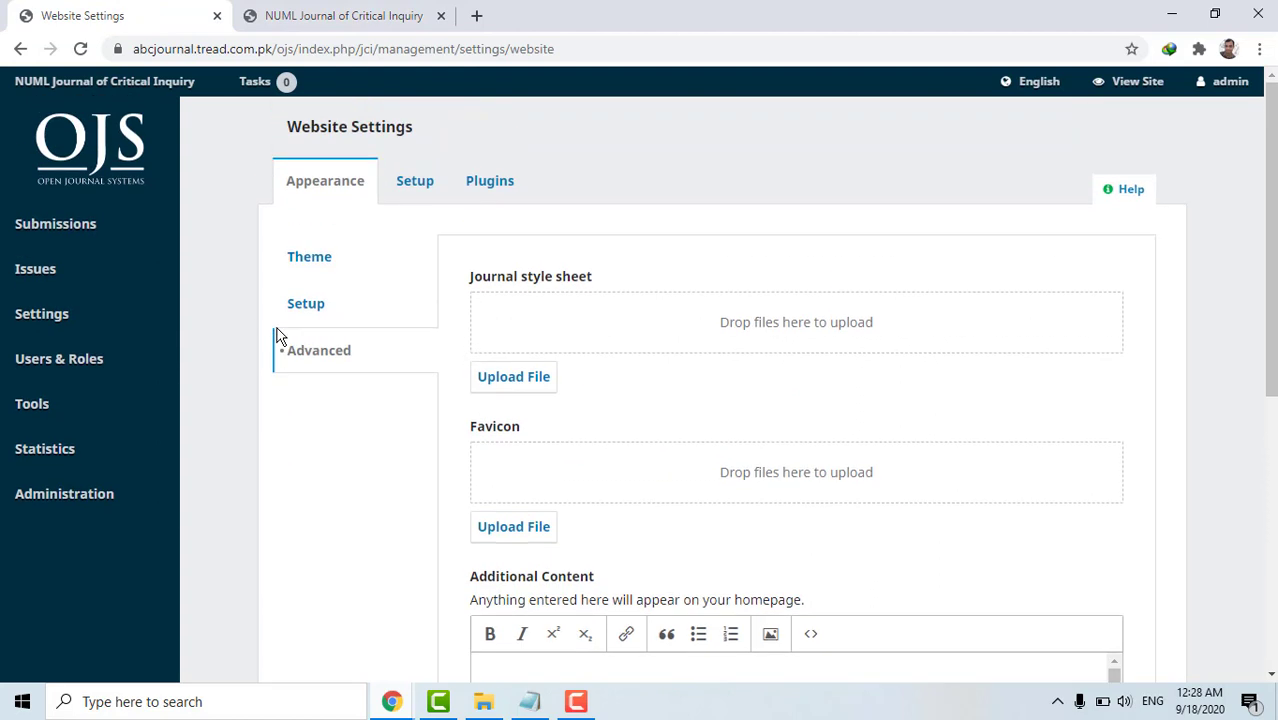